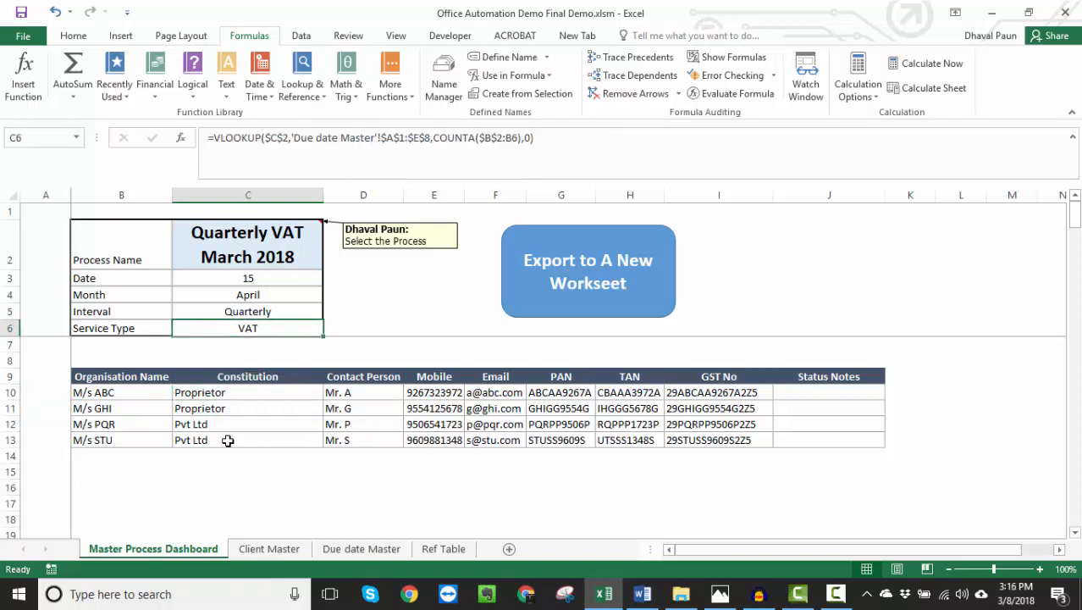
- Set the Process Name on the Master Process Dashboard to Yearly Income Tax 2018 and inspect the Service Type formula
{"action": "left_click", "coordinate": [263, 253]}
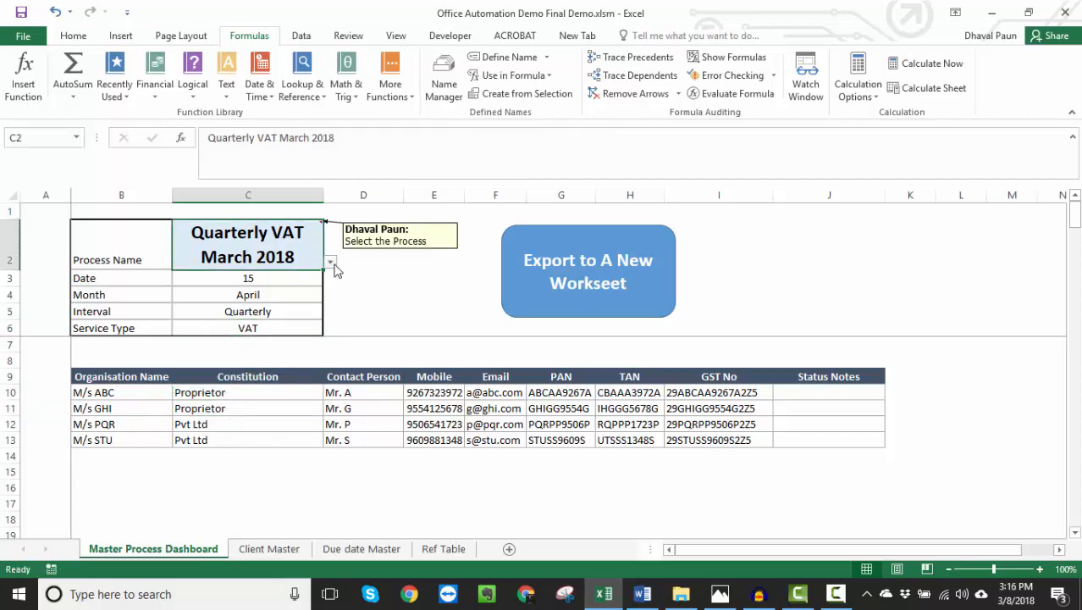
{"action": "left_click", "coordinate": [330, 263]}
{"action": "left_click", "coordinate": [298, 311]}
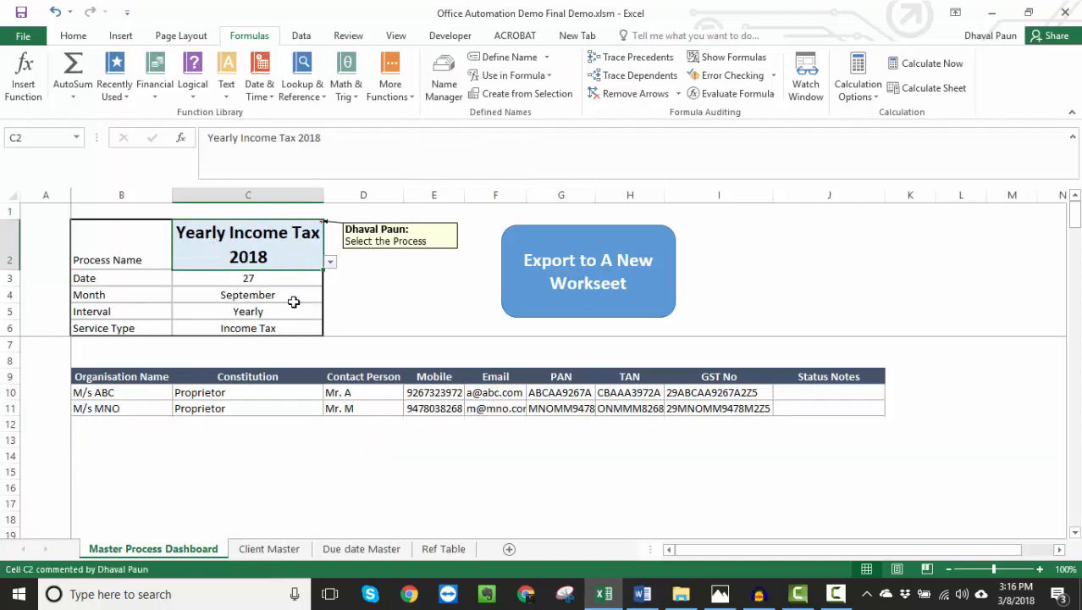
{"action": "left_click", "coordinate": [273, 327]}
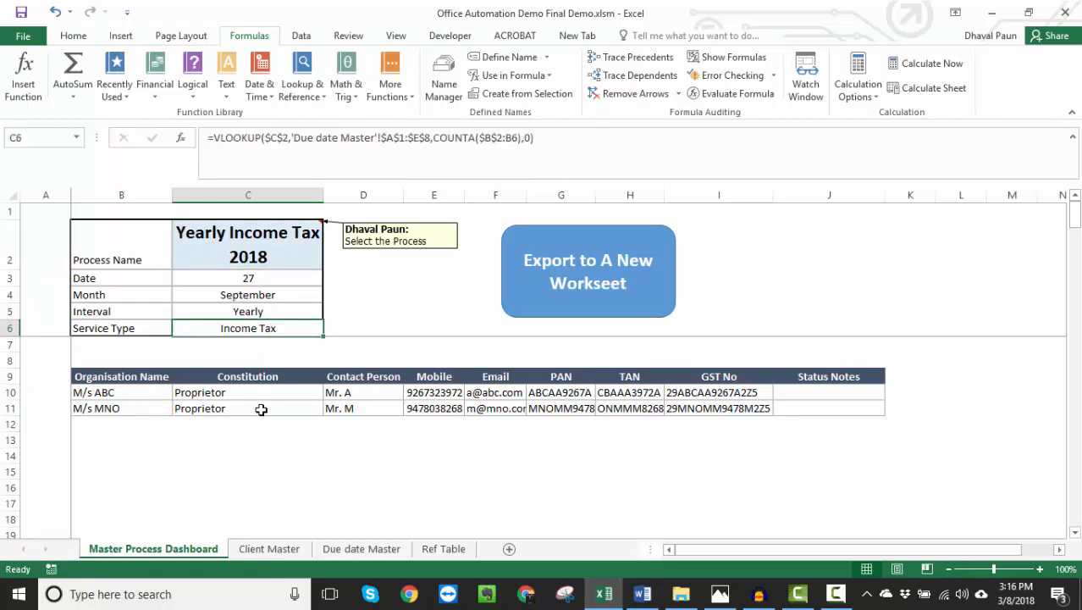
- Examine the Helper column's formula in the Client Master and compare the column with Income Tax applicability across all clients
{"action": "left_click", "coordinate": [284, 553]}
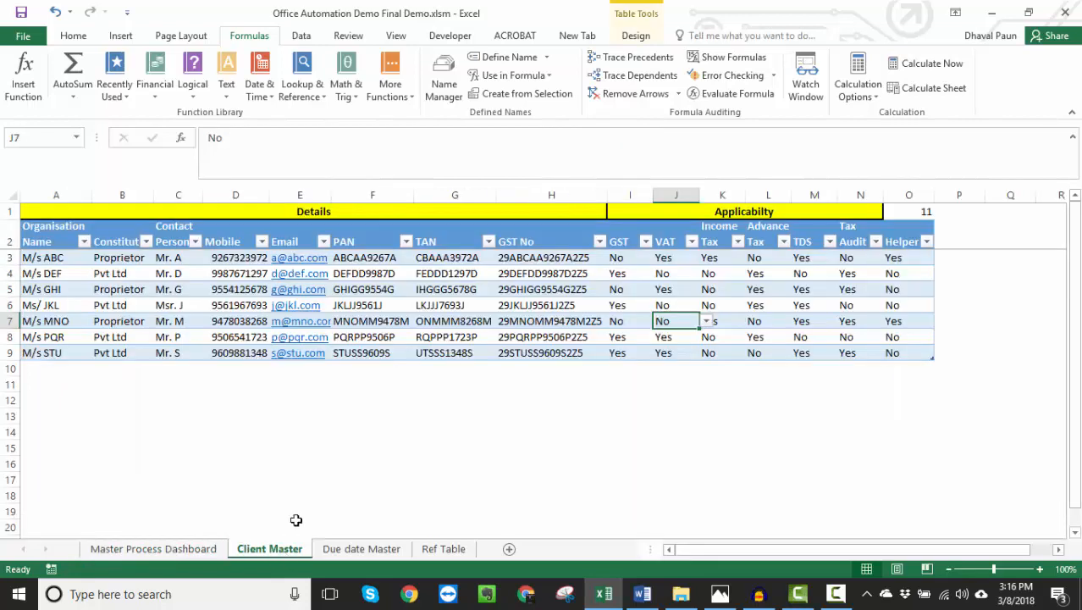
{"action": "left_click", "coordinate": [909, 211]}
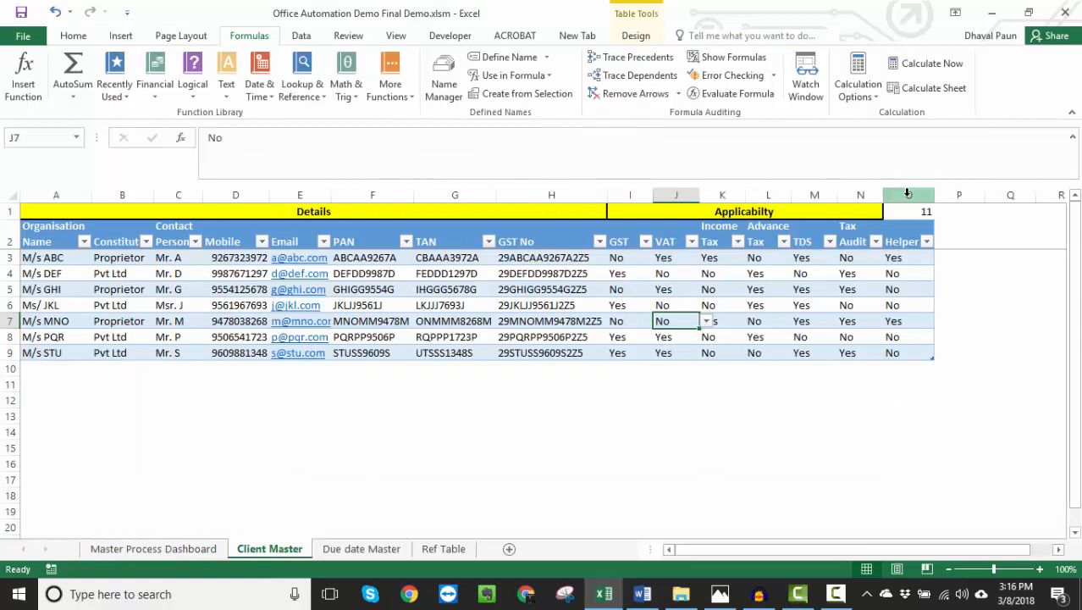
{"action": "left_click", "coordinate": [908, 259]}
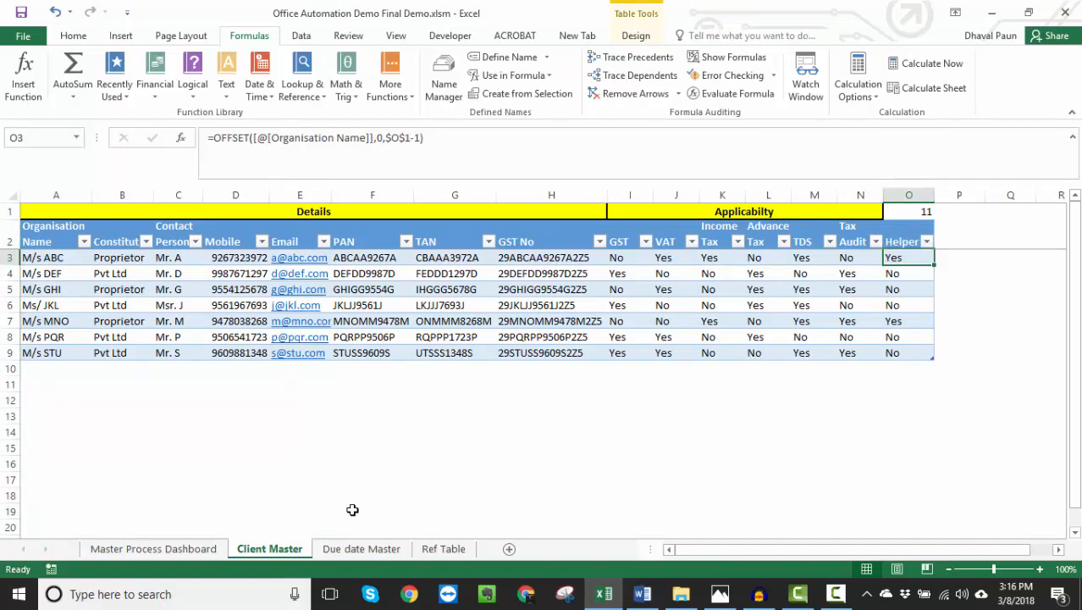
{"action": "left_click", "coordinate": [208, 549]}
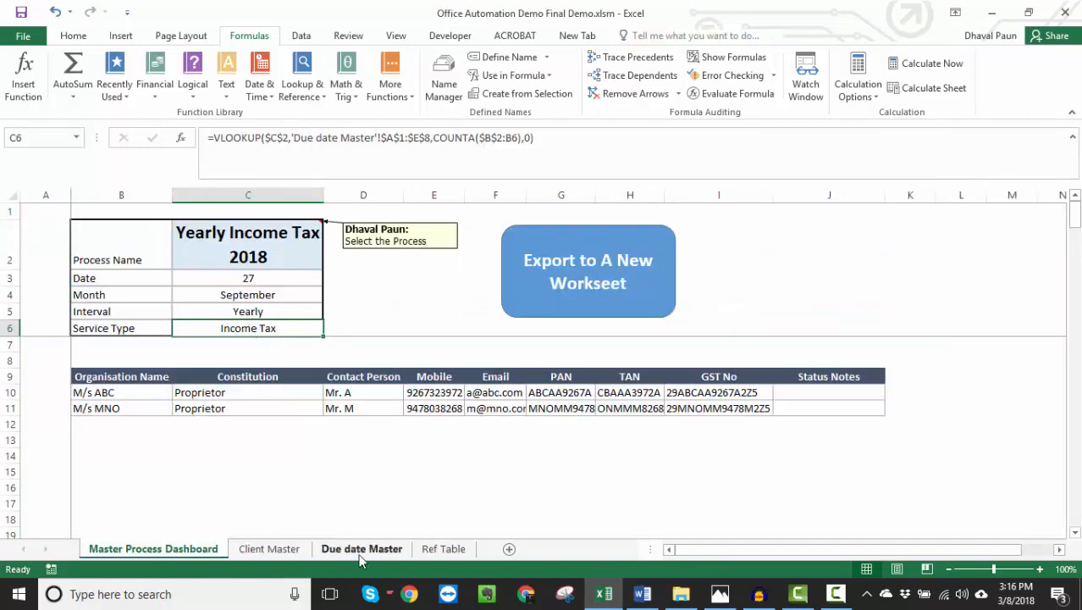
{"action": "left_click", "coordinate": [270, 549]}
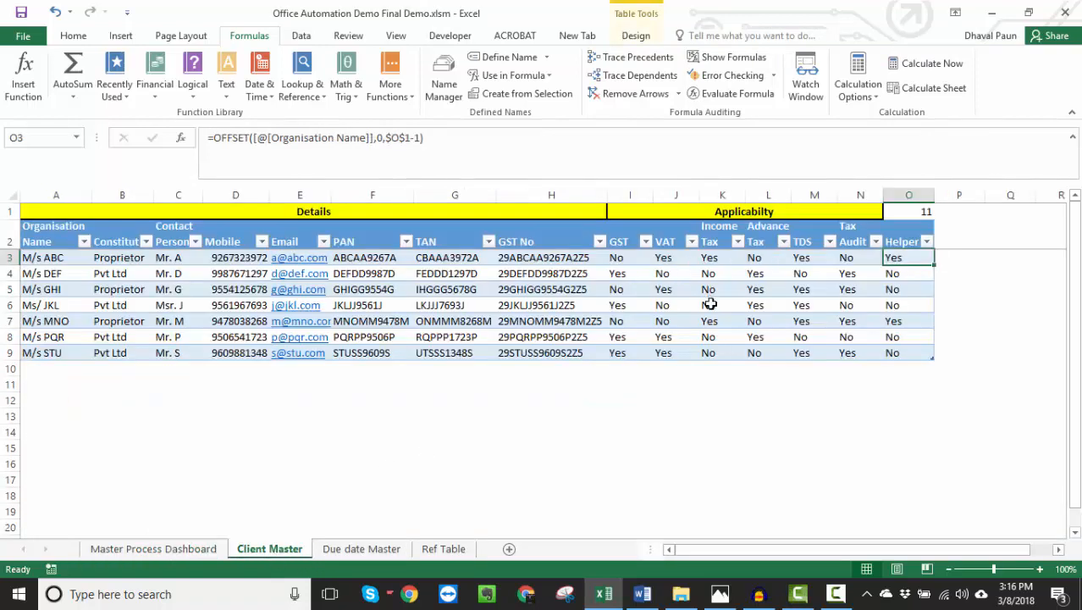
{"action": "left_click_drag", "start_coordinate": [720, 259], "coordinate": [722, 354]}
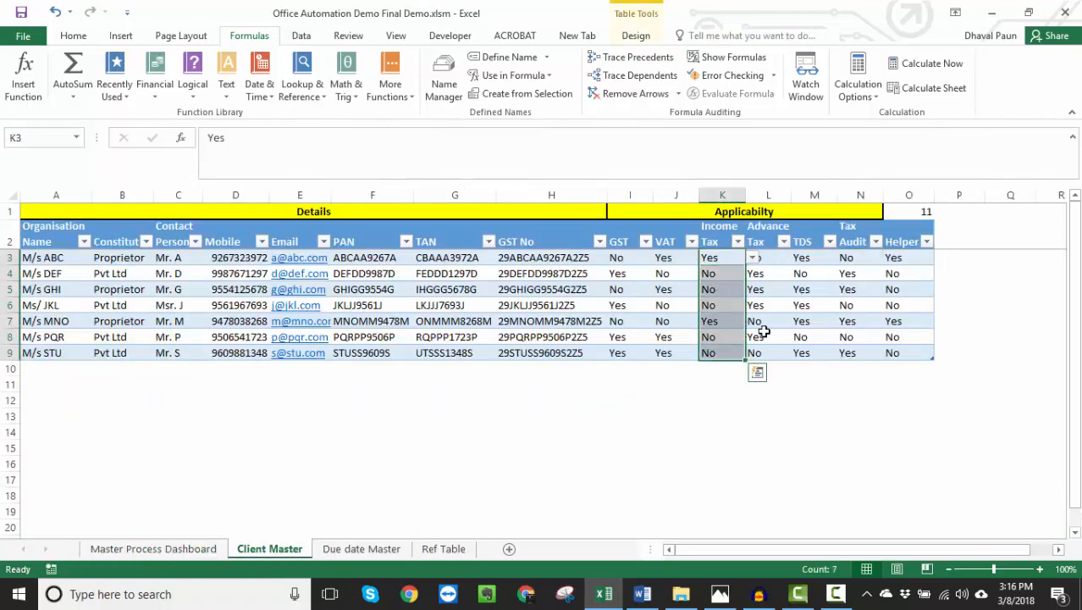
{"action": "left_click_drag", "start_coordinate": [895, 256], "coordinate": [898, 352]}
- Set Income Tax applicability for M/s STU to Yes in the Client Master
{"action": "left_click", "coordinate": [708, 353]}
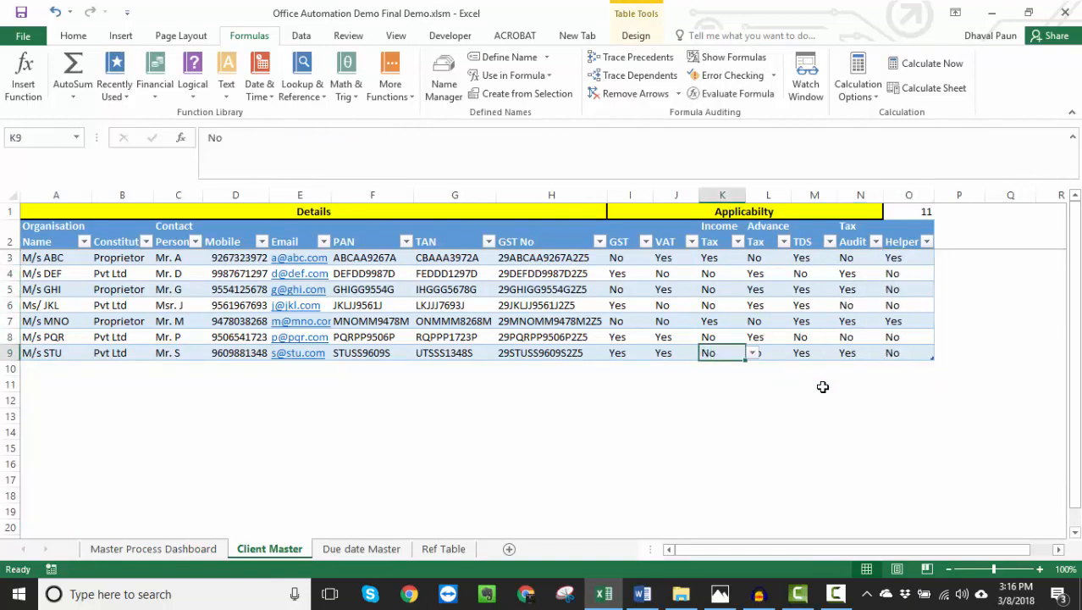
{"action": "type", "text": "Yes"}
{"action": "key", "text": "Return"}
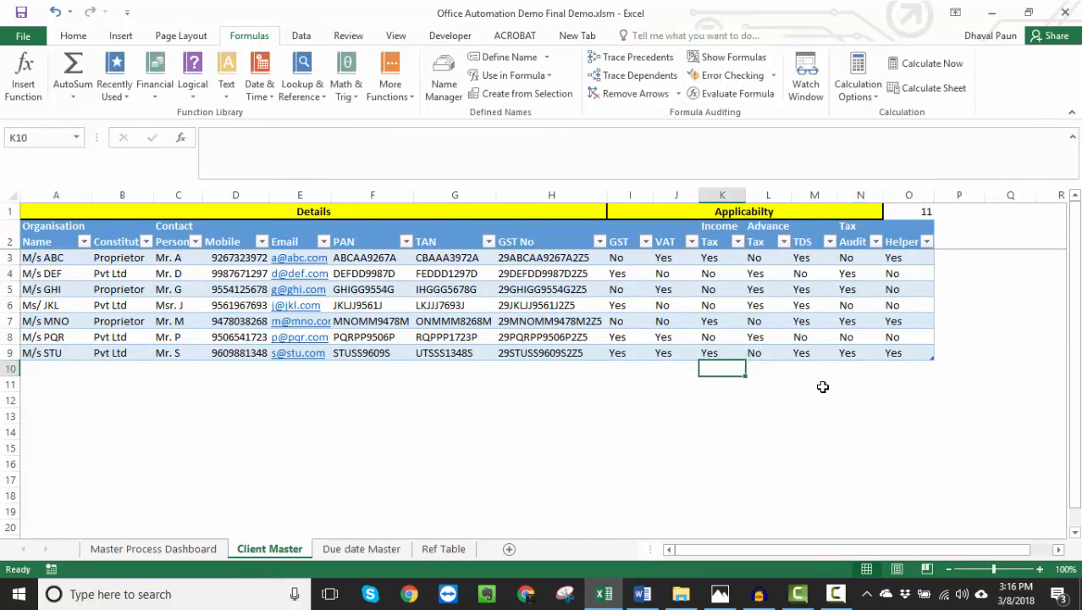
{"action": "key", "text": "Up"}
- Check the Helper formula for M/s STU and M/s DEF, then review the client list on the Master Process Dashboard
{"action": "left_click", "coordinate": [899, 351]}
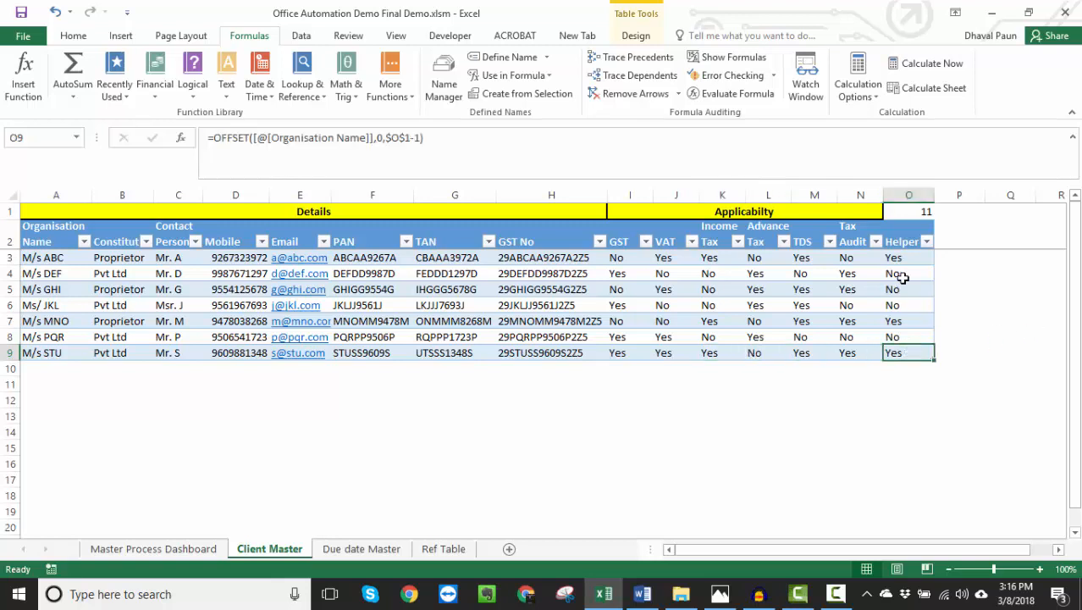
{"action": "left_click", "coordinate": [904, 195]}
{"action": "left_click", "coordinate": [899, 275]}
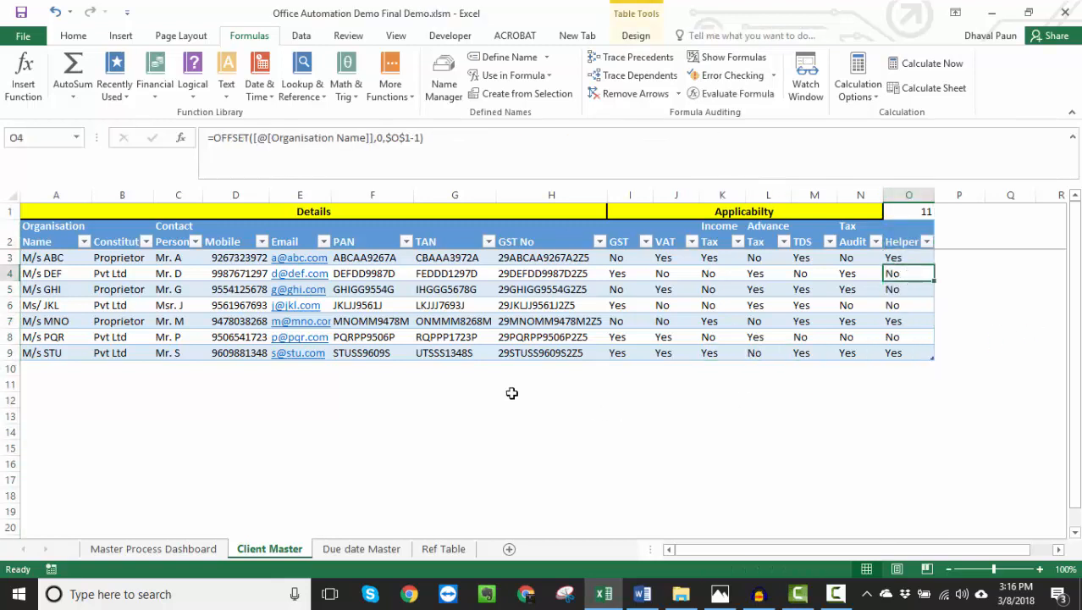
{"action": "left_click", "coordinate": [166, 551]}
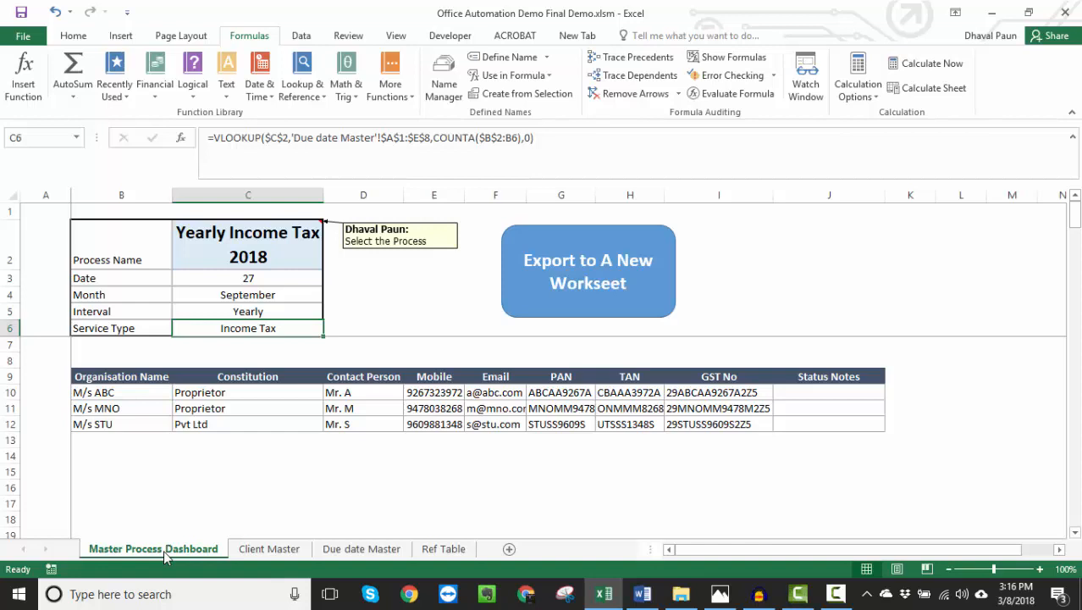
- Open the Ref Table sheet and inspect the Process_Name definition in the Name Manager
{"action": "left_click", "coordinate": [441, 551]}
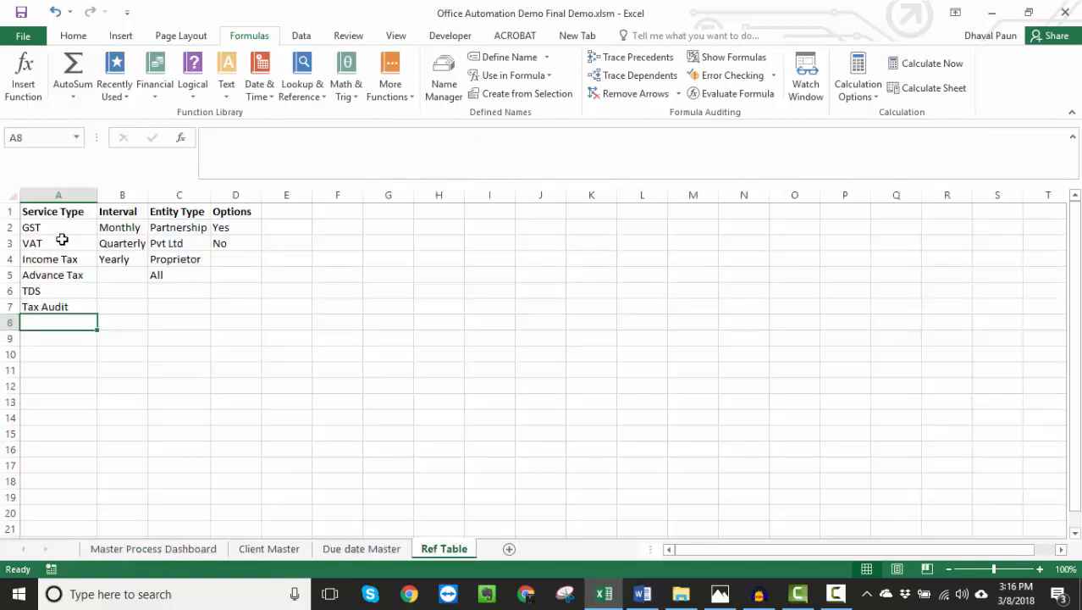
{"action": "left_click", "coordinate": [452, 82]}
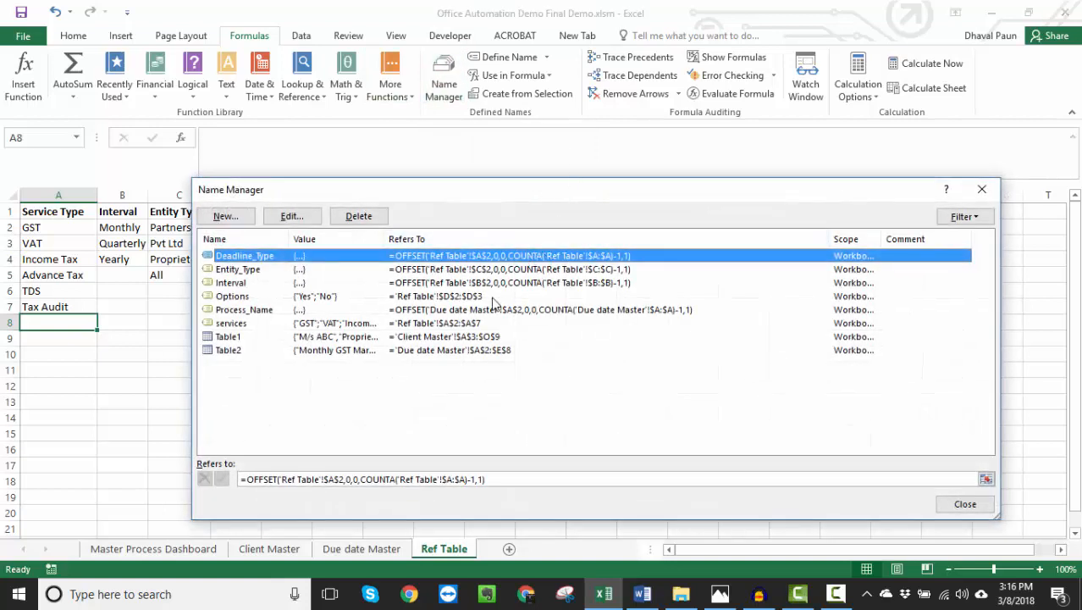
{"action": "left_click", "coordinate": [479, 310]}
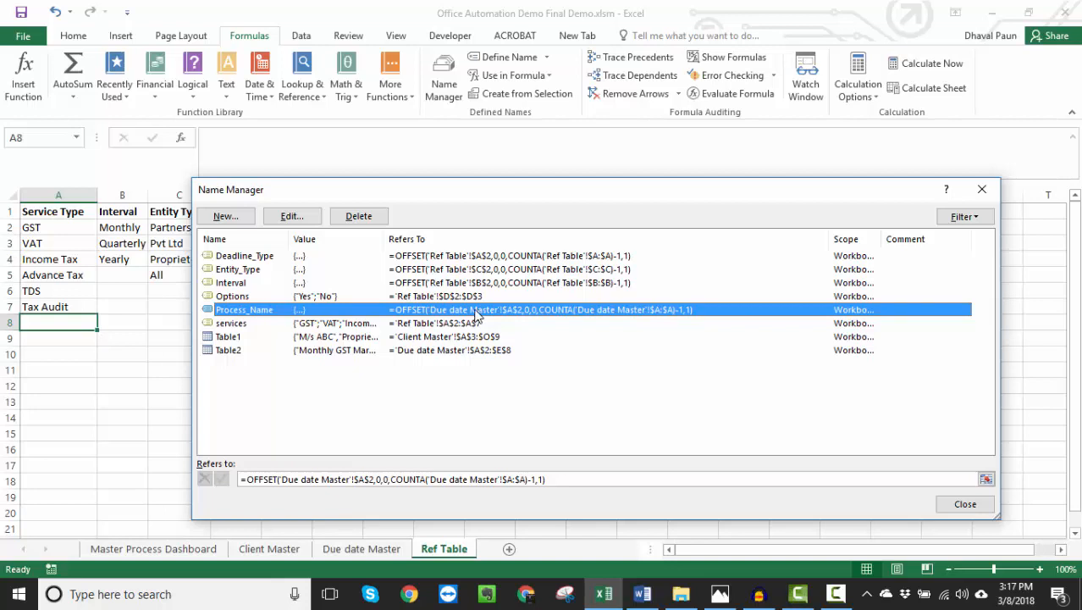
{"action": "key", "text": "Escape"}
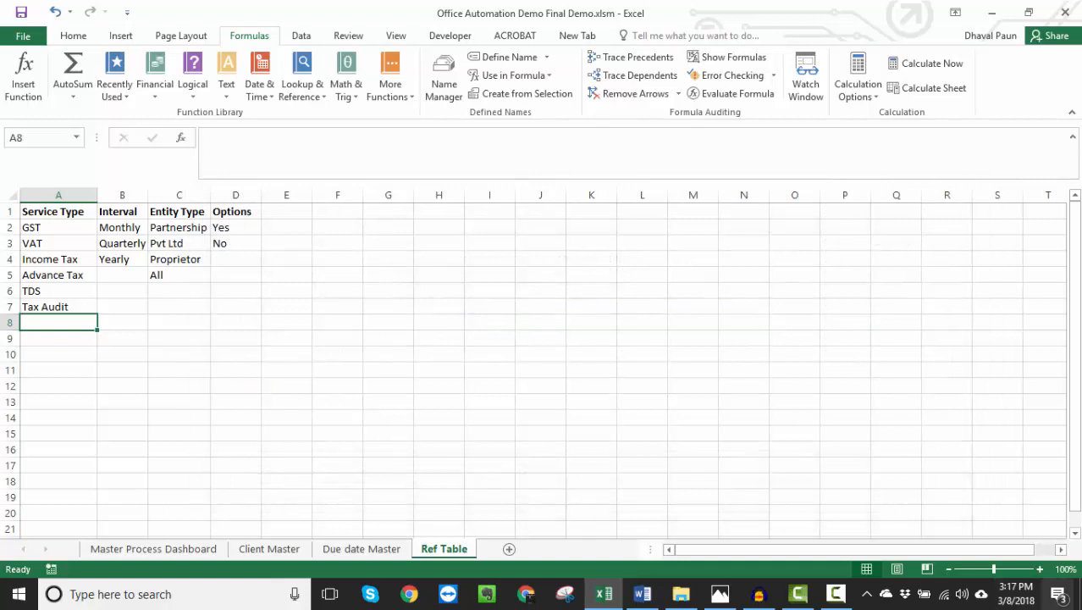
- Review the Monthly GST March 2018 row in the Due date Master, from its process name to its service type
{"action": "key", "text": "ctrl+Page_Up"}
{"action": "left_click", "coordinate": [159, 257]}
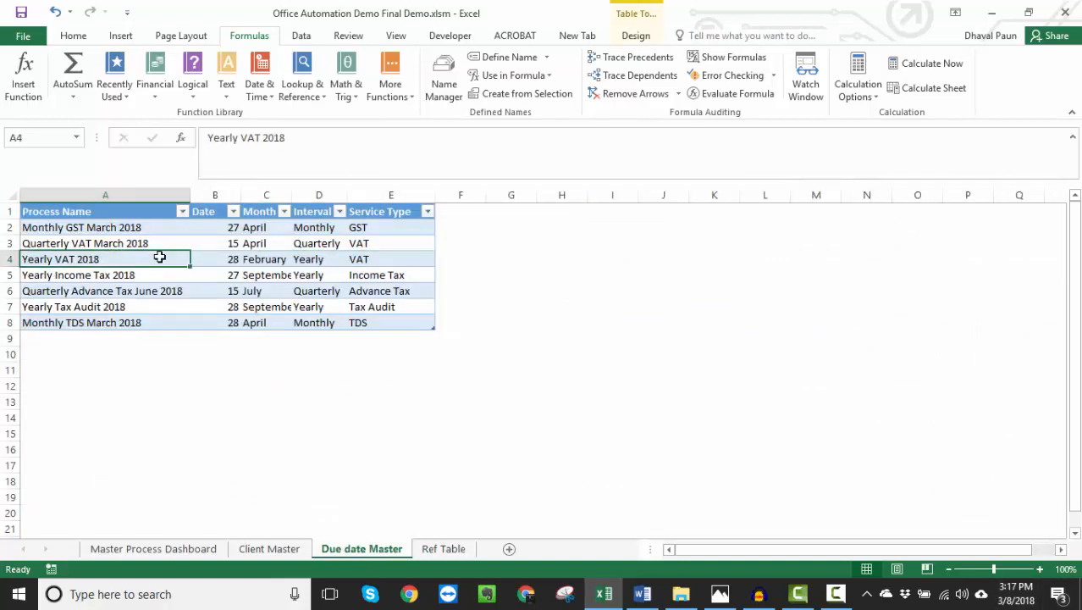
{"action": "left_click", "coordinate": [78, 227]}
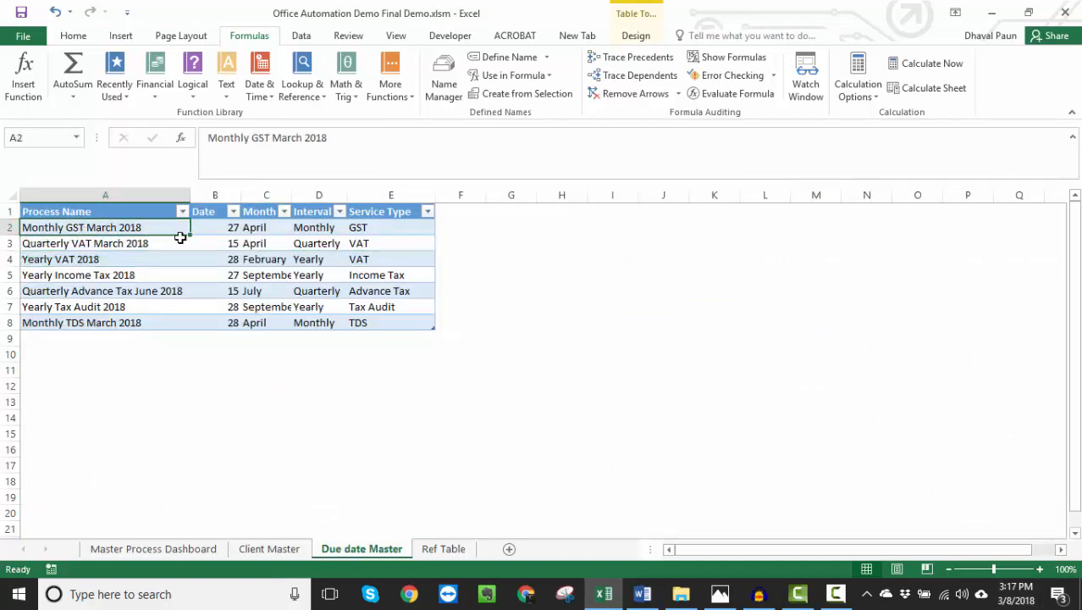
{"action": "left_click_drag", "start_coordinate": [210, 227], "coordinate": [329, 222]}
{"action": "left_click", "coordinate": [384, 229]}
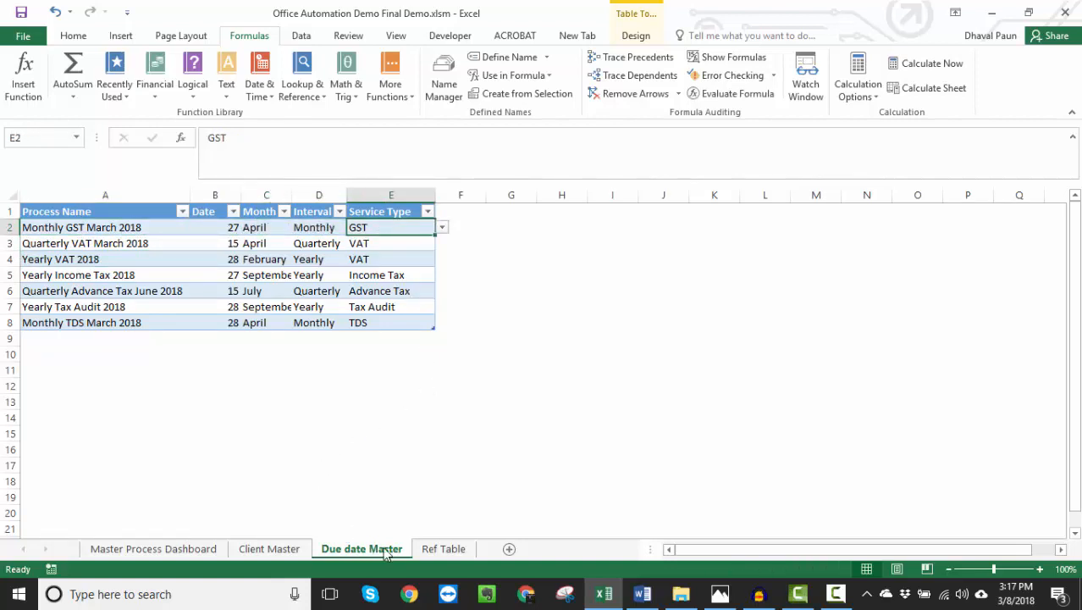
- Review the client details and the Applicability columns from GST to Tax Audit in the Client Master
{"action": "left_click", "coordinate": [290, 550]}
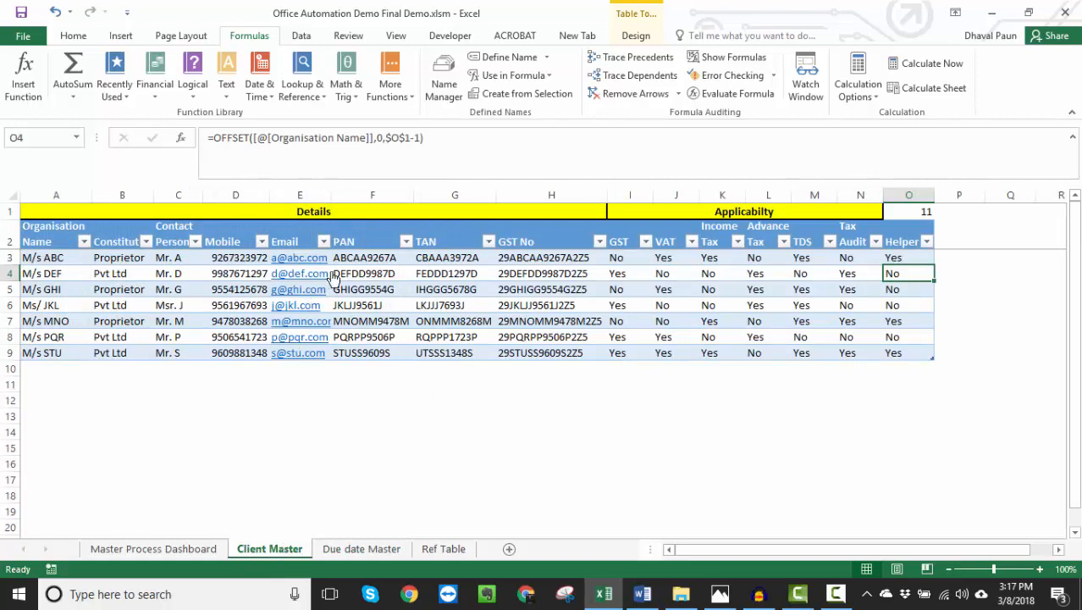
{"action": "left_click", "coordinate": [402, 273]}
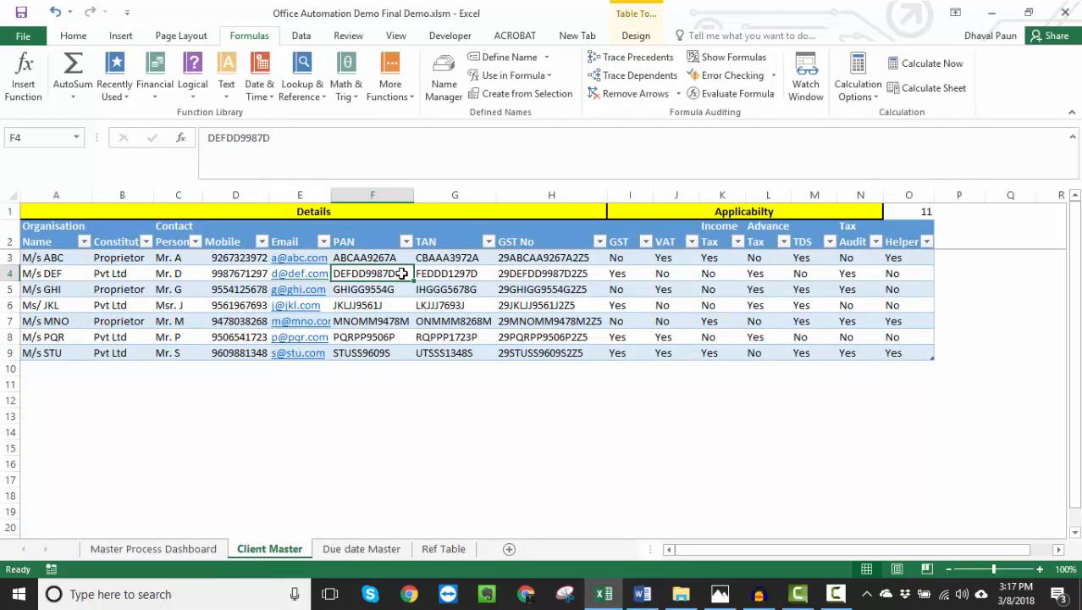
{"action": "left_click", "coordinate": [628, 288]}
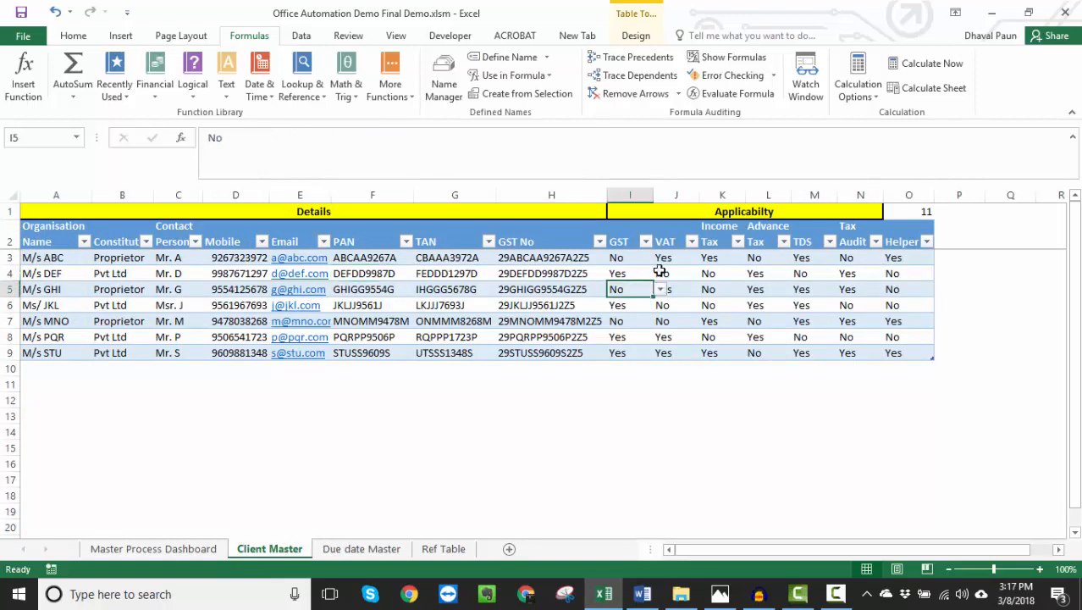
{"action": "left_click", "coordinate": [642, 195]}
{"action": "left_click_drag", "start_coordinate": [642, 195], "coordinate": [858, 189]}
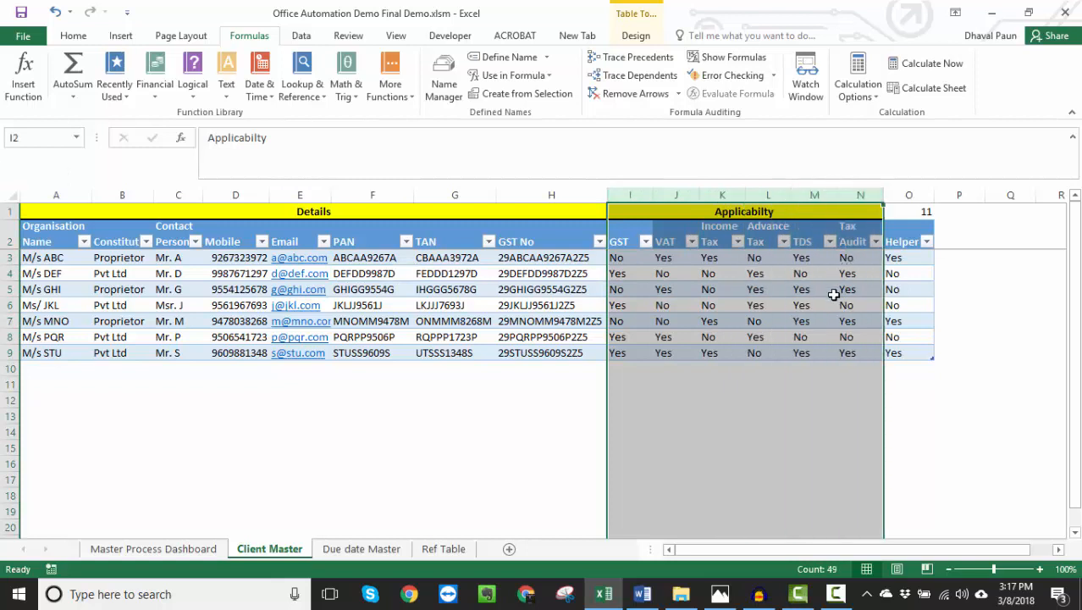
{"action": "left_click", "coordinate": [830, 291]}
- Inspect the Helper formula and the column-number formula in O1, and count the headers from Organisation Name to Income Tax
{"action": "left_click", "coordinate": [905, 289]}
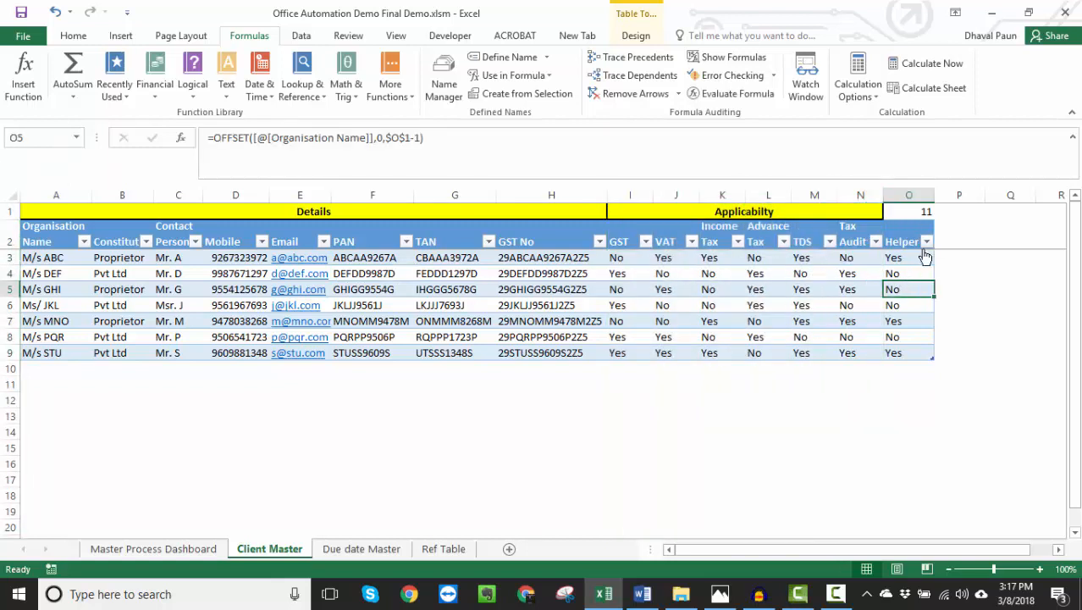
{"action": "left_click", "coordinate": [906, 213]}
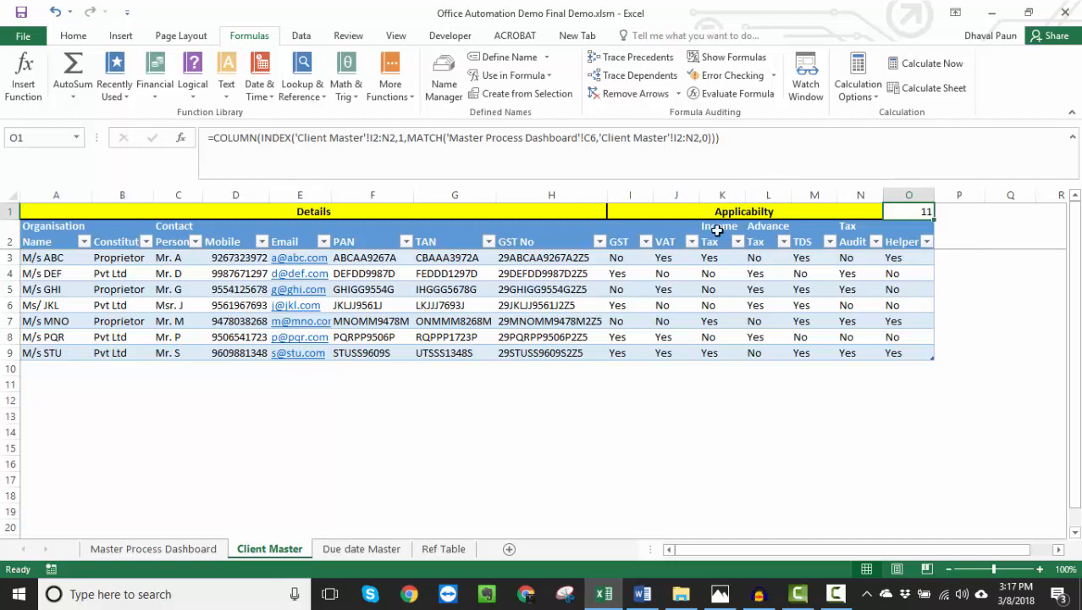
{"action": "left_click_drag", "start_coordinate": [38, 235], "coordinate": [728, 233]}
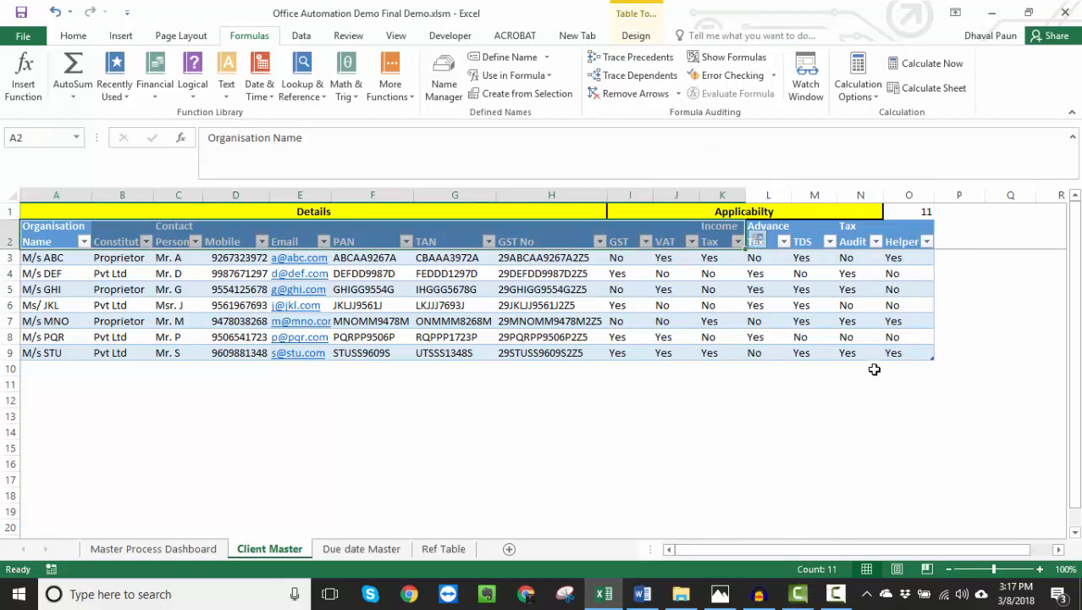
- Set the Process Name on the Master Process Dashboard to Quarterly VAT March 2018
{"action": "left_click", "coordinate": [186, 550]}
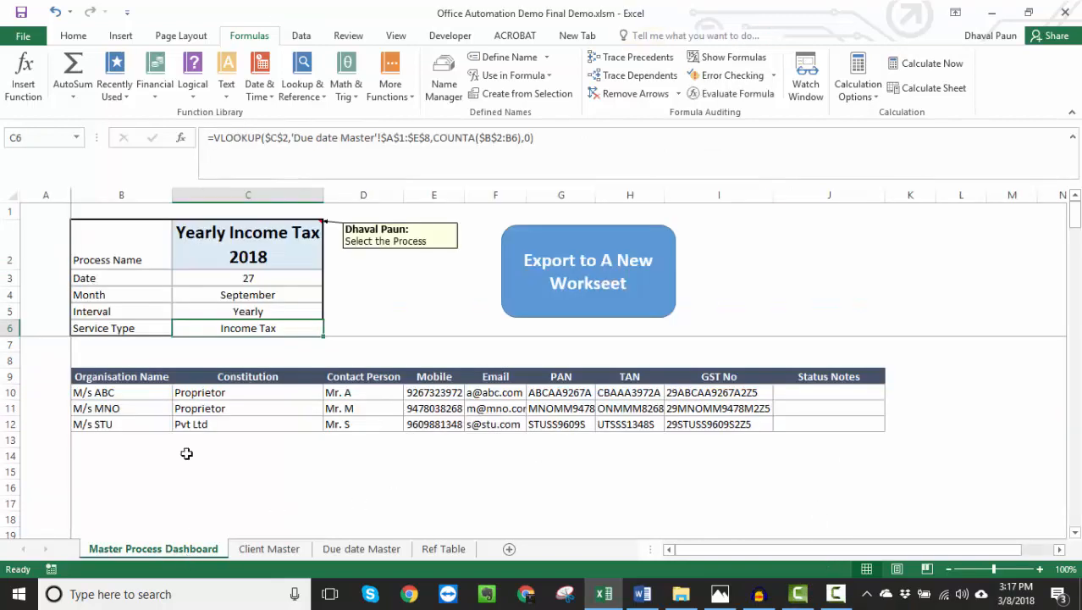
{"action": "left_click", "coordinate": [248, 249]}
{"action": "left_click", "coordinate": [330, 262]}
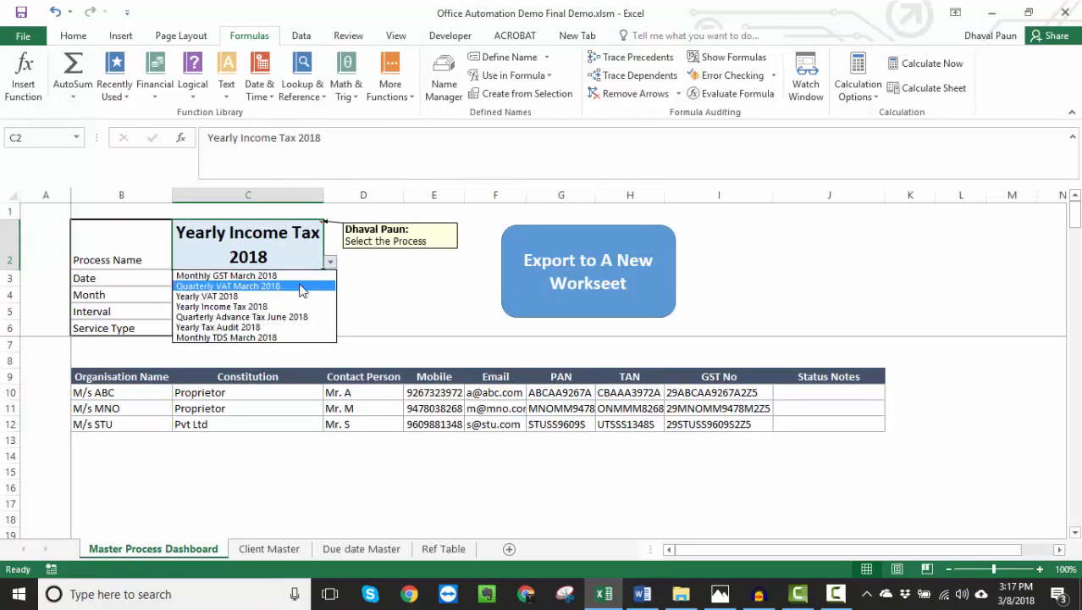
{"action": "left_click", "coordinate": [303, 287]}
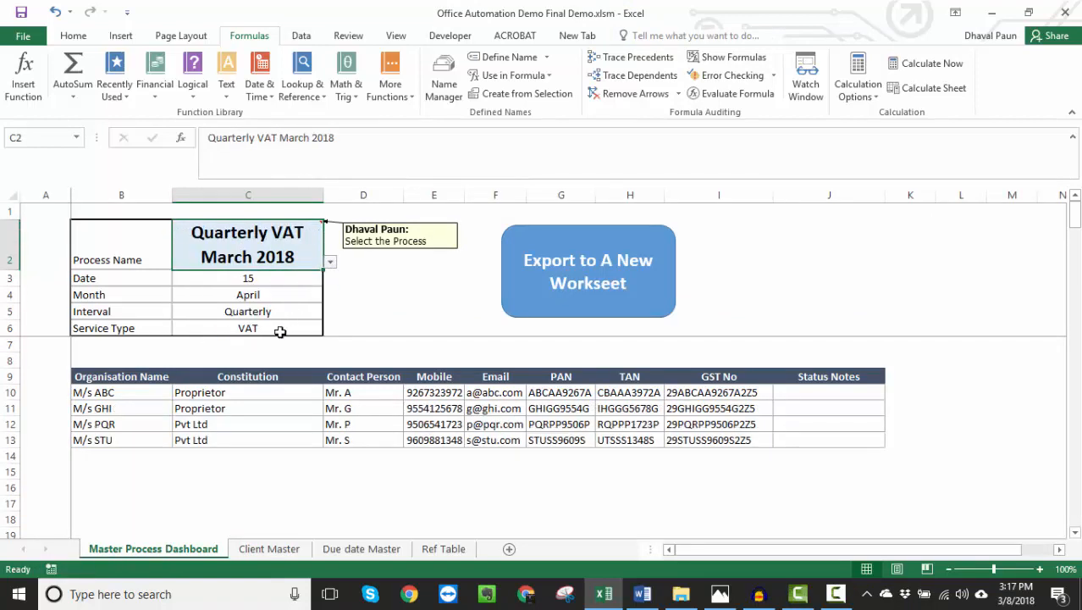
- Check the column-number formula in O1 and the Helper formulas in the Client Master for the VAT process
{"action": "left_click", "coordinate": [269, 549]}
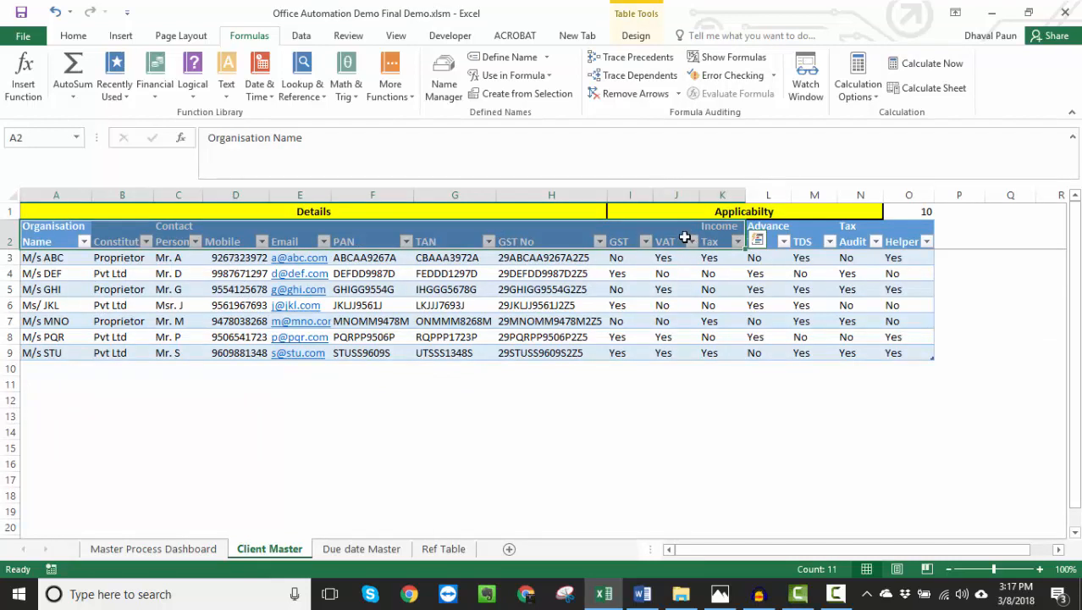
{"action": "left_click", "coordinate": [906, 212]}
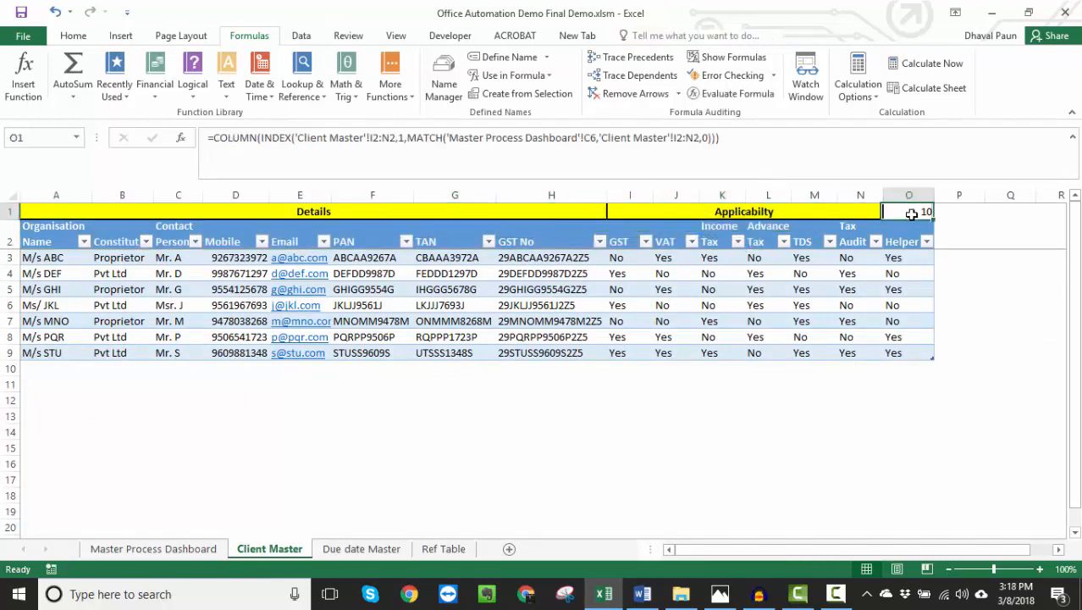
{"action": "left_click", "coordinate": [899, 257]}
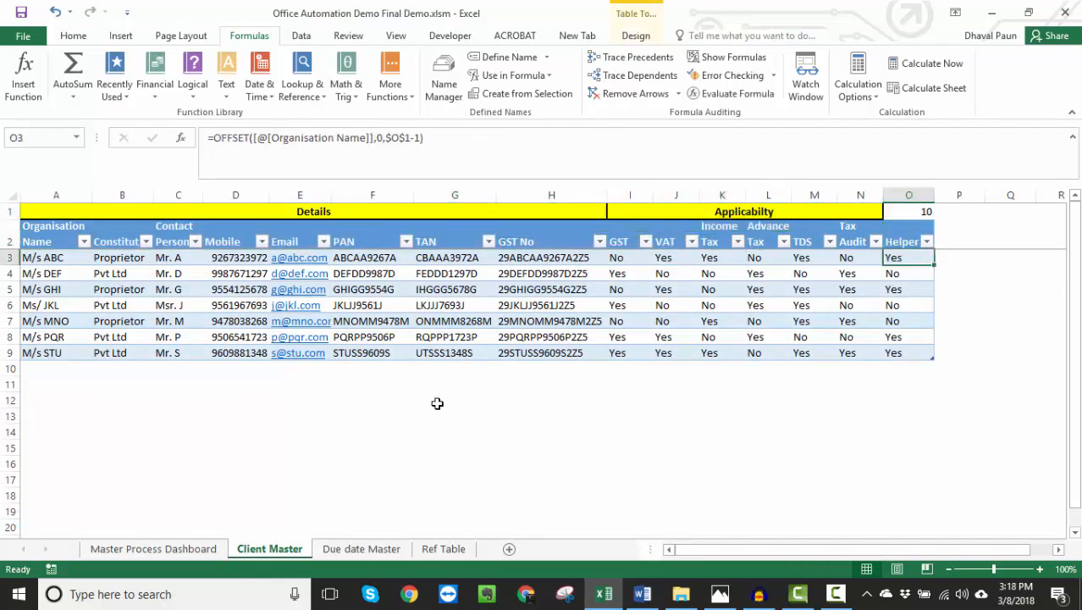
{"action": "left_click", "coordinate": [902, 269]}
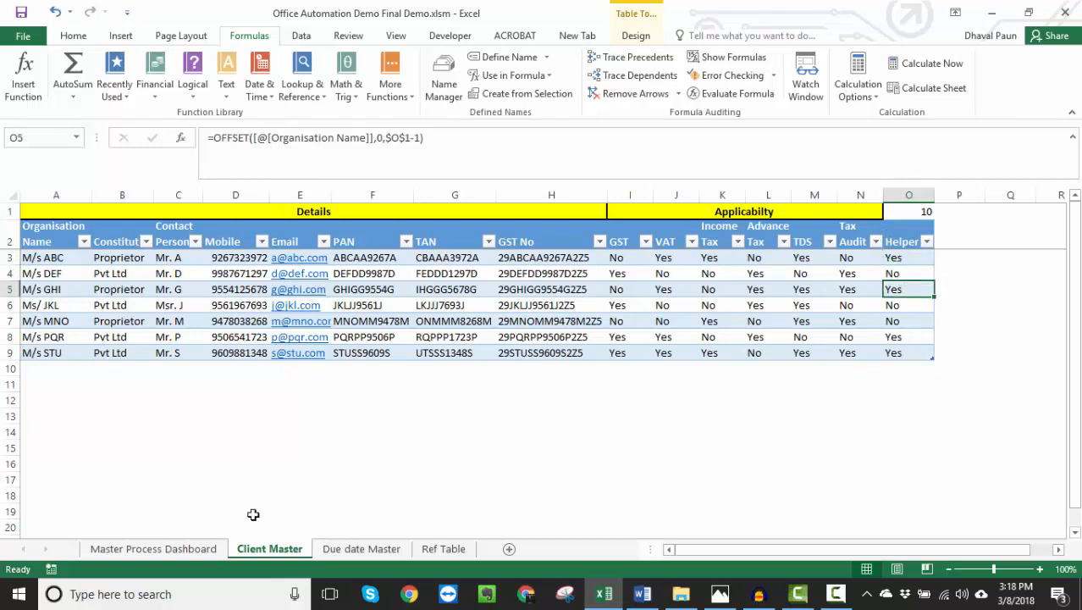
- Inspect the client-list formula in B10 and the Service Type lookup in C6 on the Master Process Dashboard
{"action": "left_click", "coordinate": [148, 548]}
{"action": "left_click", "coordinate": [93, 392]}
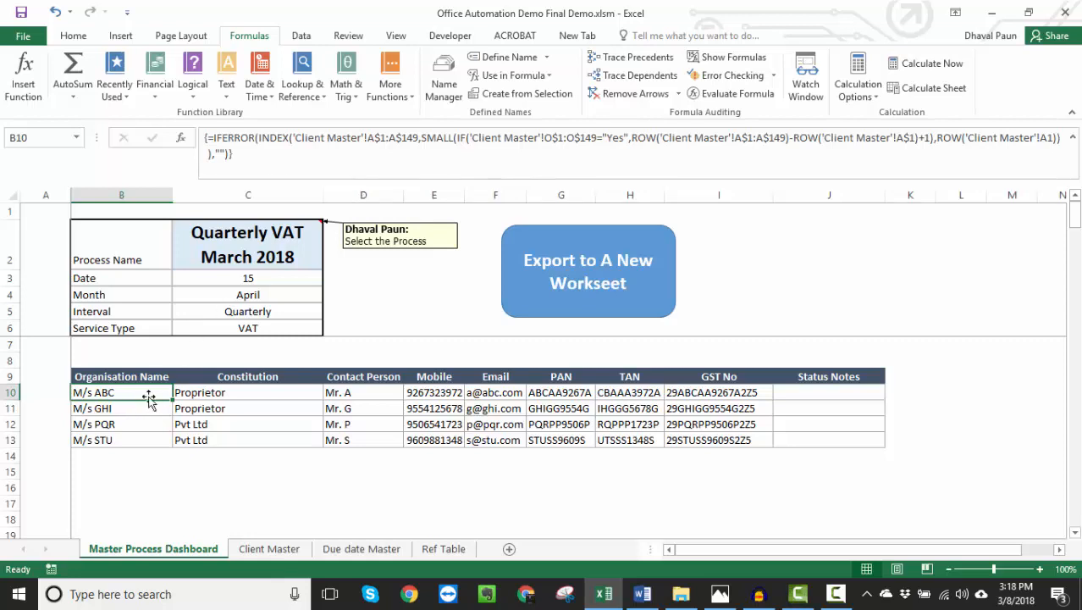
{"action": "left_click", "coordinate": [225, 328]}
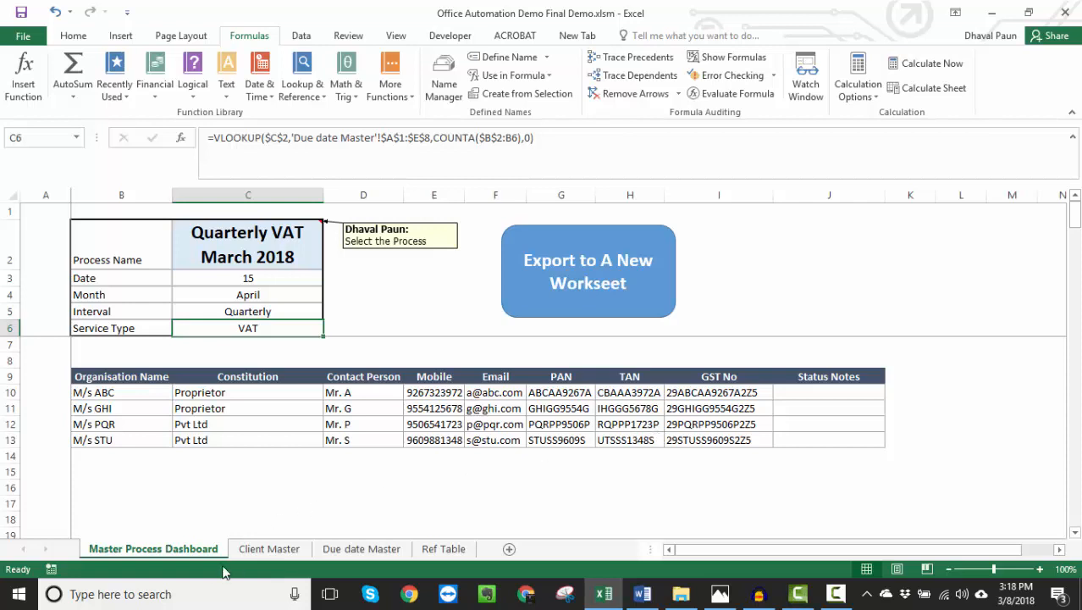
- Insert a new worksheet before the Master Process Dashboard and name it Demo Dashboard
{"action": "key", "text": "alt+i"}
{"action": "key", "text": "w"}
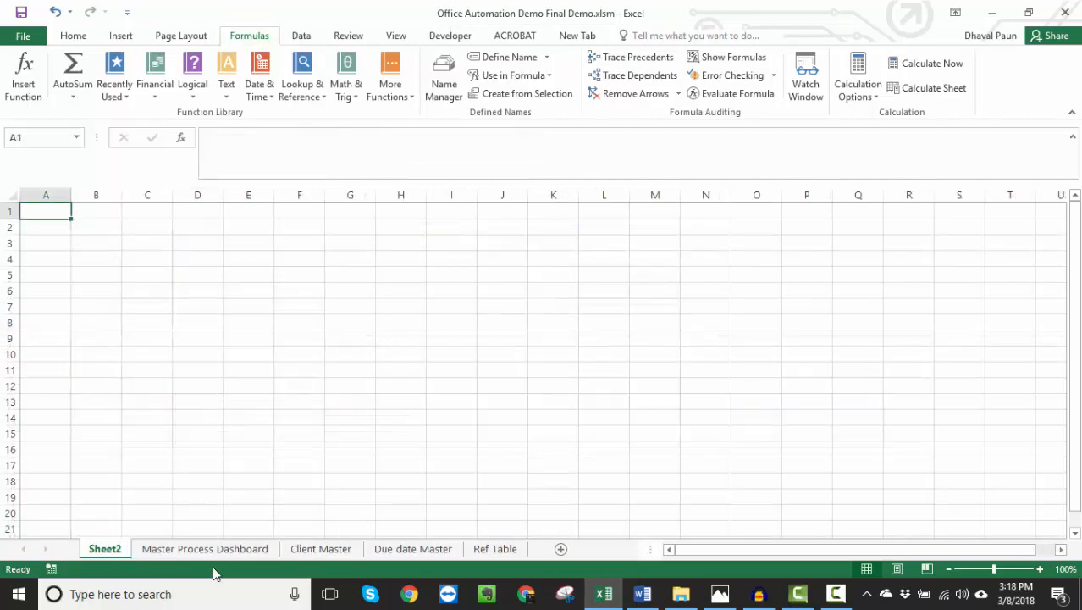
{"action": "key", "text": "alt+o"}
{"action": "type", "text": "hr"}
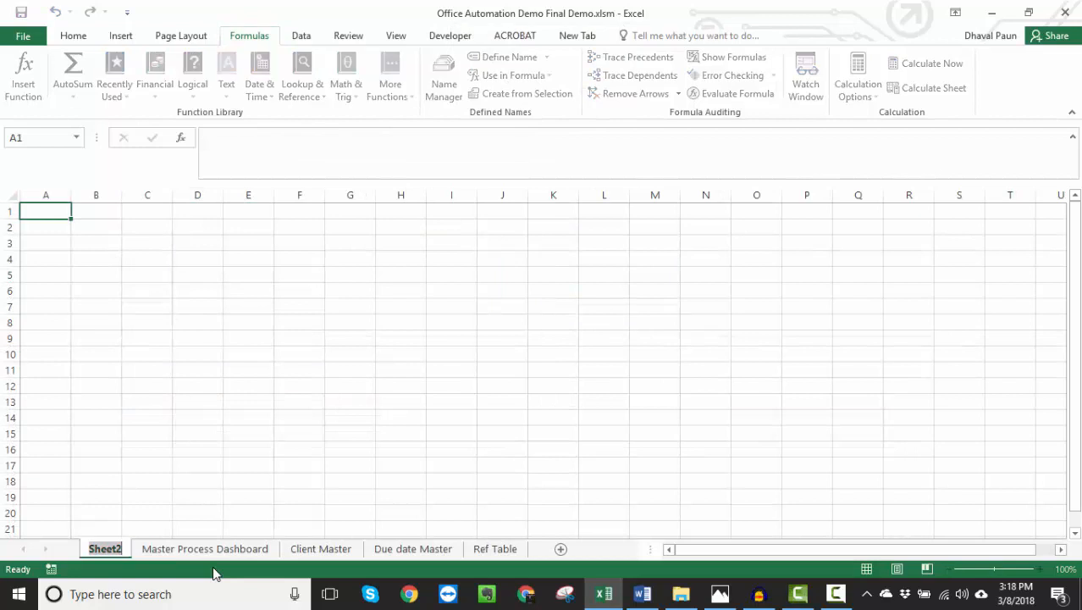
{"action": "type", "text": "Demo Dashboard"}
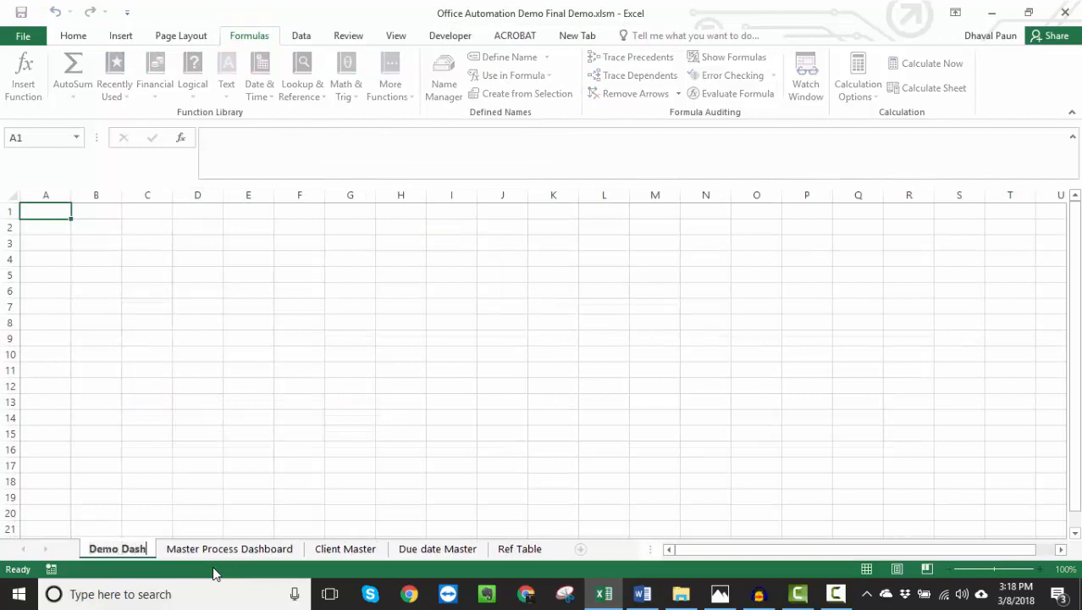
{"action": "key", "text": "Return"}
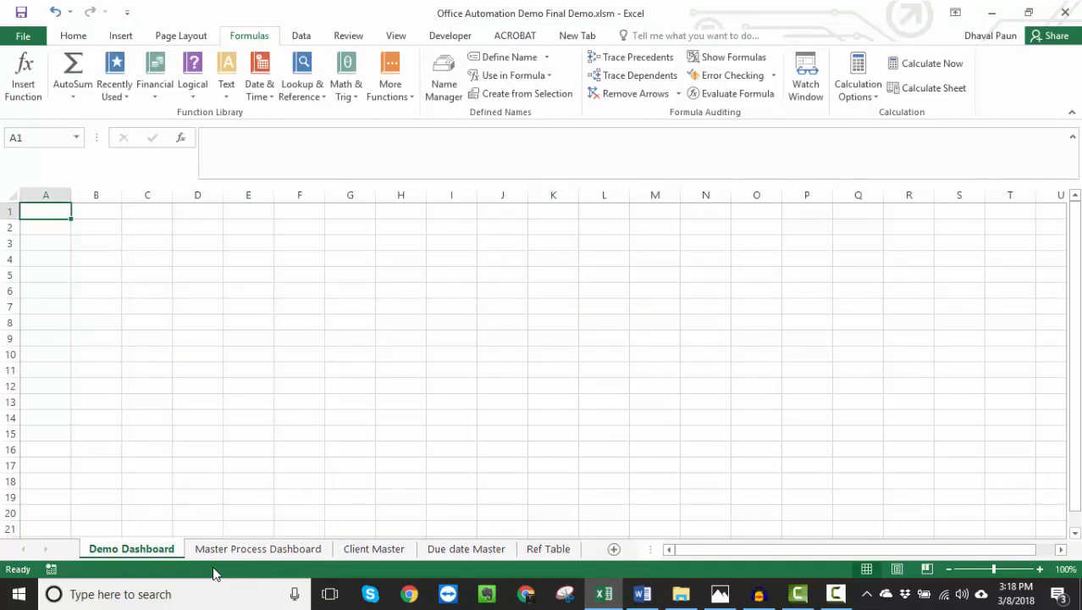
- Enter the label Process Name in B2 of the Demo Dashboard and autofit column B to it
{"action": "key", "text": "Down"}
{"action": "key", "text": "Right"}
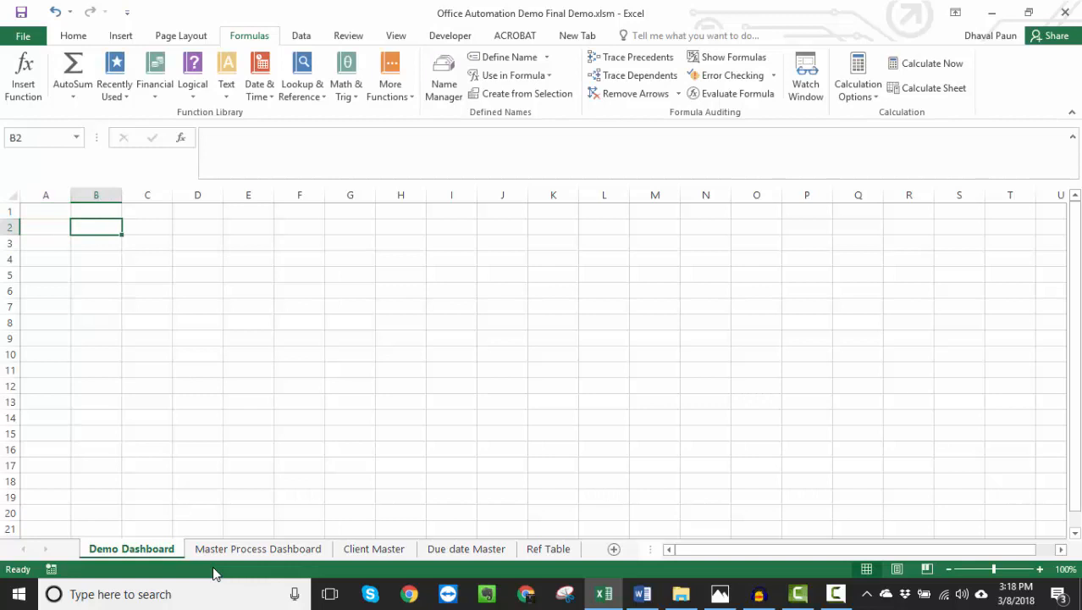
{"action": "key", "text": "alt+Tab"}
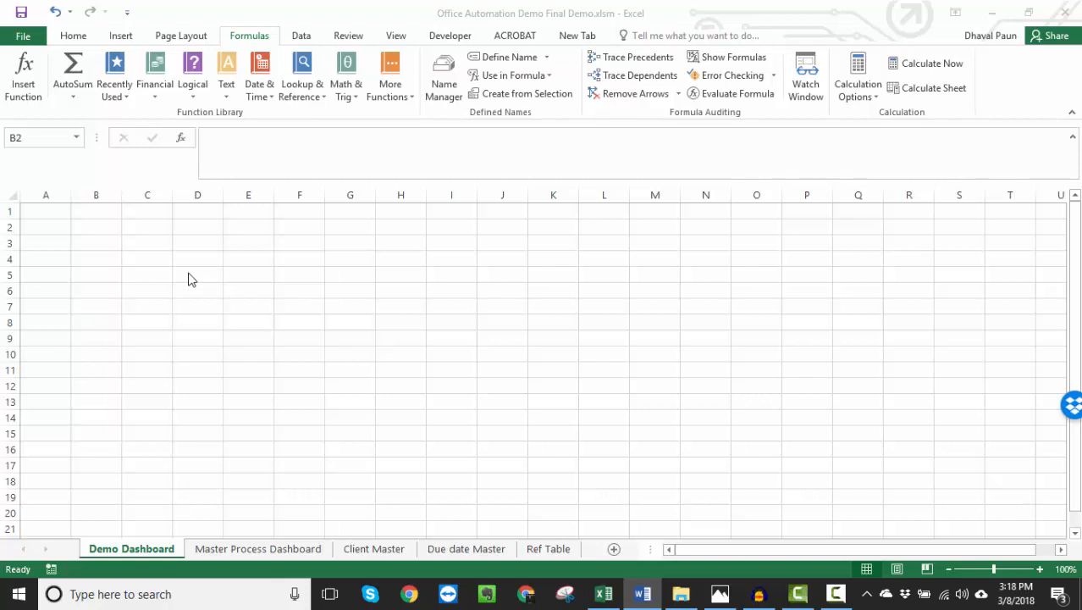
{"action": "left_click", "coordinate": [105, 235]}
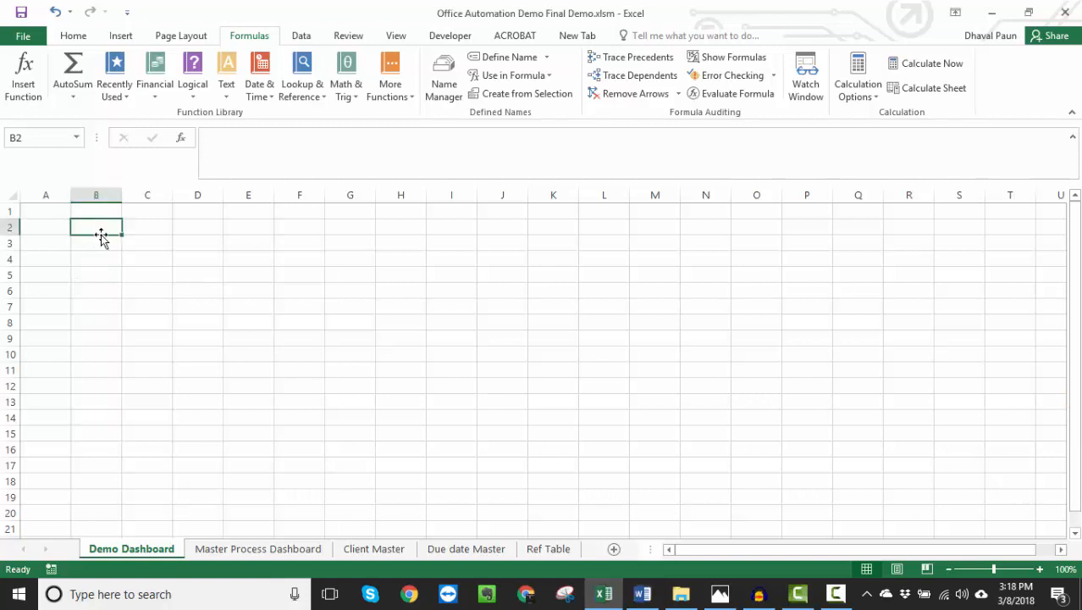
{"action": "type", "text": "Proces"}
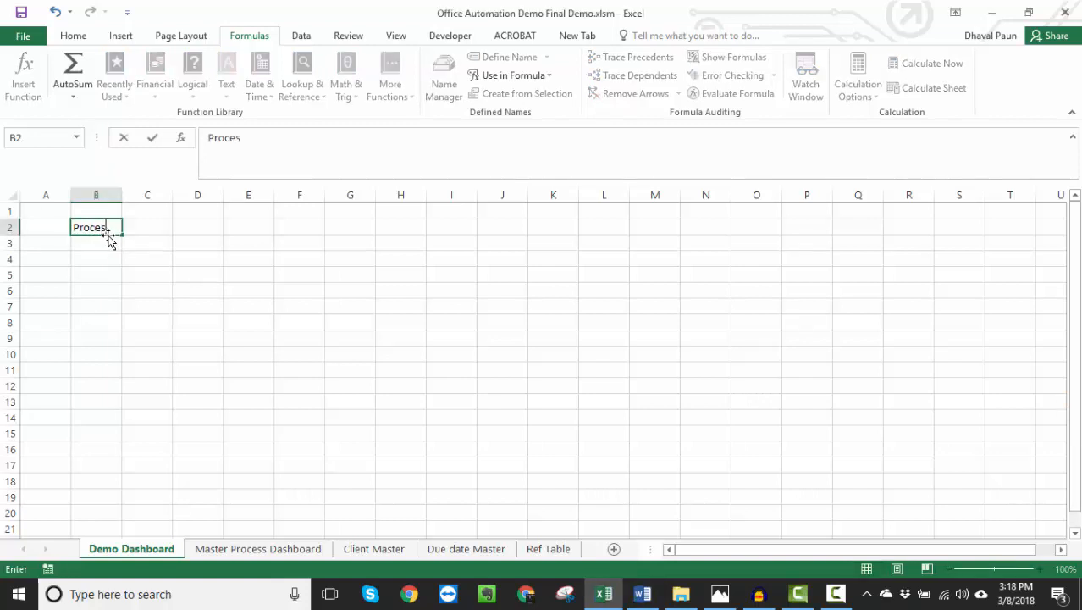
{"action": "type", "text": "s Name"}
{"action": "key", "text": "Return"}
{"action": "key", "text": "Up"}
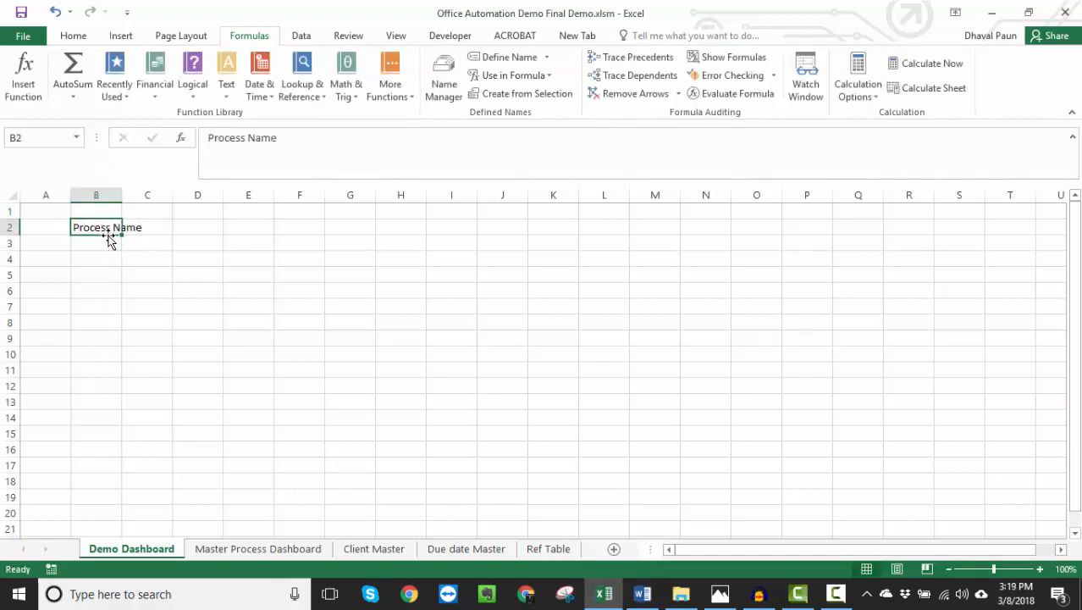
{"action": "key", "text": "alt+o"}
{"action": "key", "text": "c"}
{"action": "key", "text": "a"}
- Add list data validation to C2 with the source =Process_Name
{"action": "key", "text": "Right"}
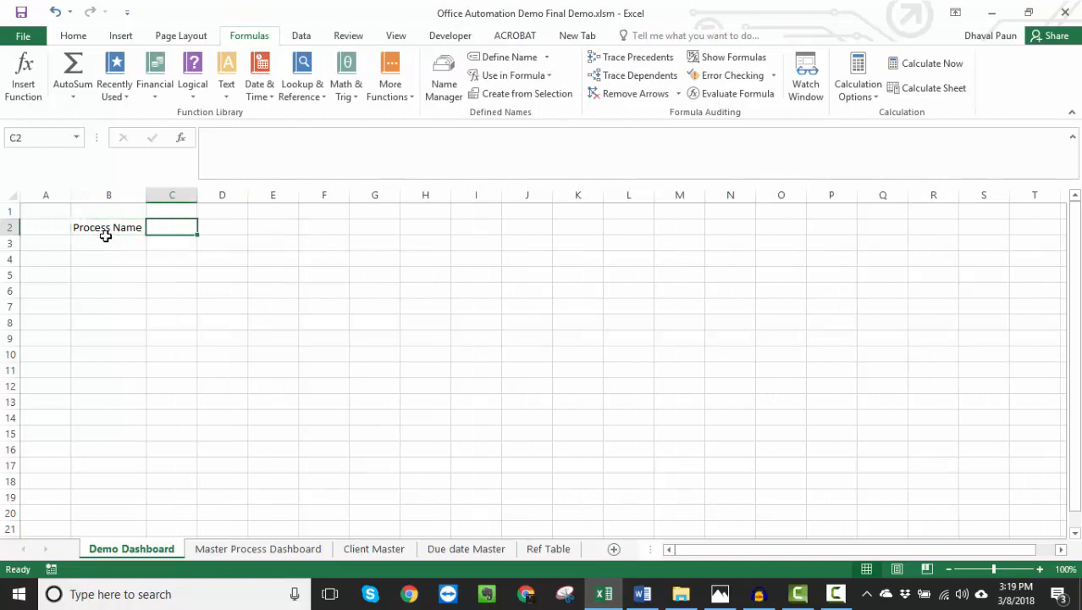
{"action": "left_click", "coordinate": [301, 38]}
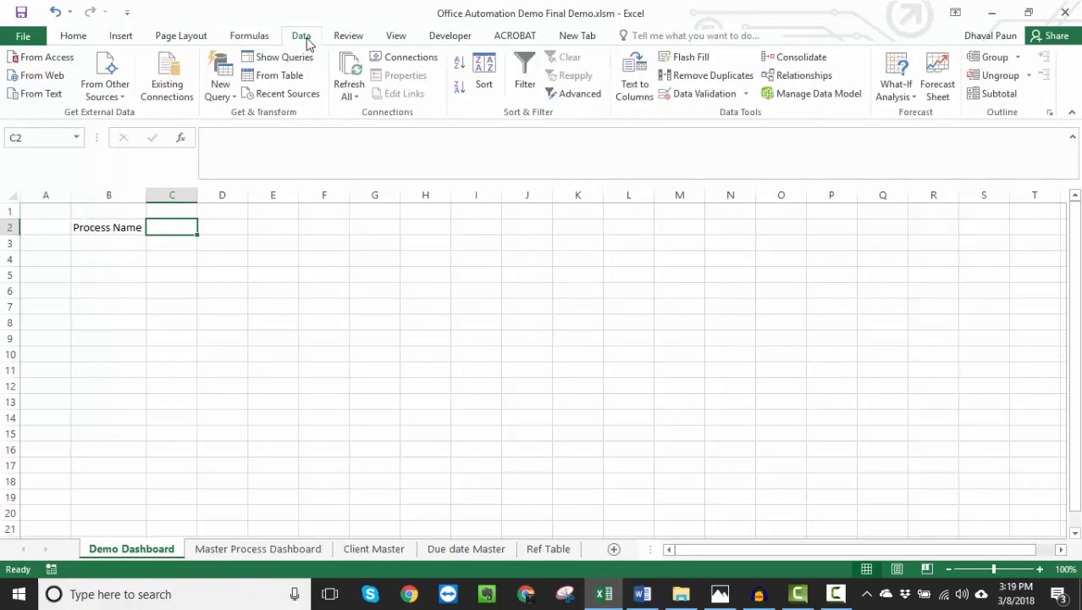
{"action": "left_click", "coordinate": [703, 94]}
{"action": "left_click", "coordinate": [530, 315]}
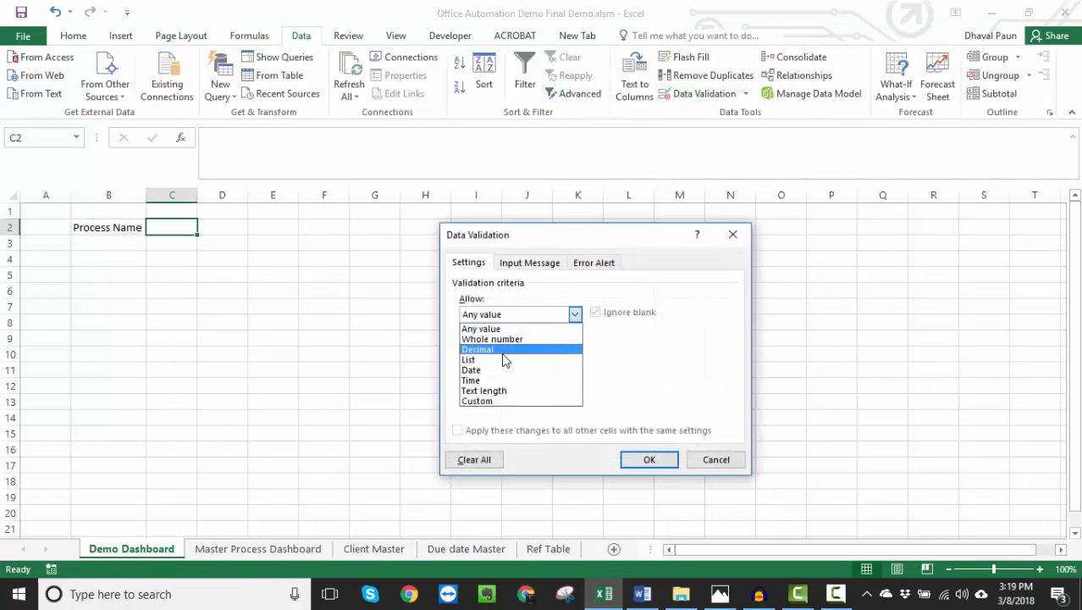
{"action": "left_click", "coordinate": [503, 359]}
{"action": "left_click", "coordinate": [491, 380]}
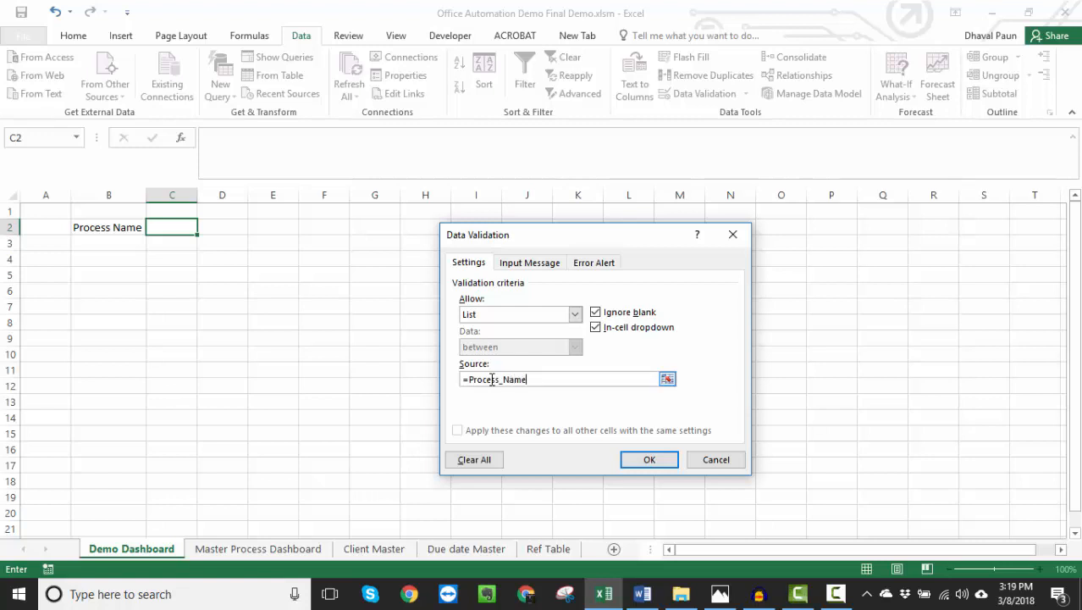
{"action": "left_click", "coordinate": [649, 459]}
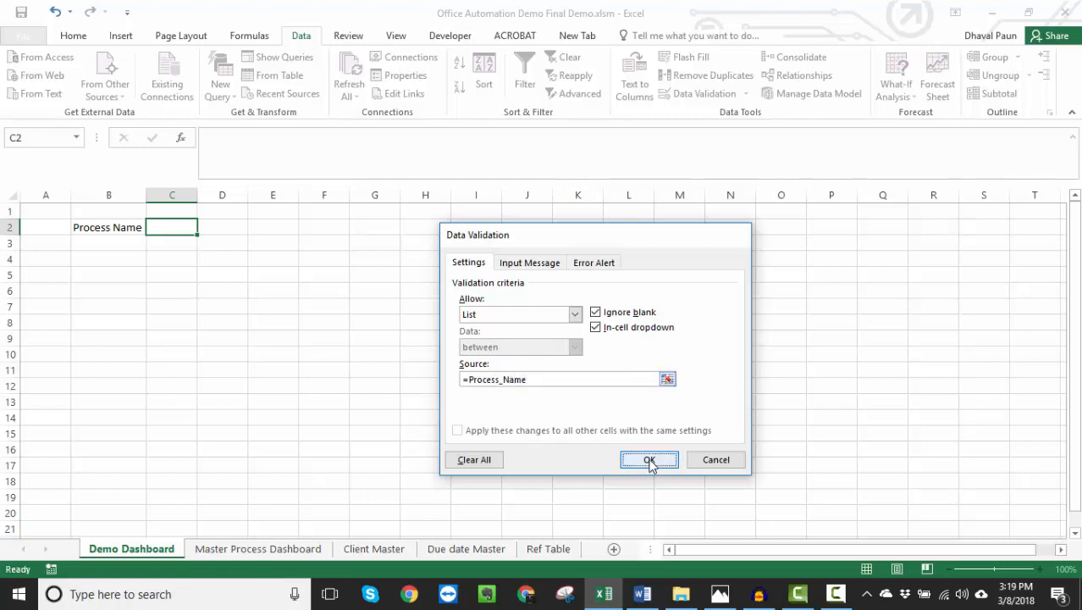
- Widen column C to fit the process names and look through the options offered in C2
{"action": "left_click_drag", "start_coordinate": [197, 193], "coordinate": [274, 194]}
{"action": "left_click", "coordinate": [281, 229]}
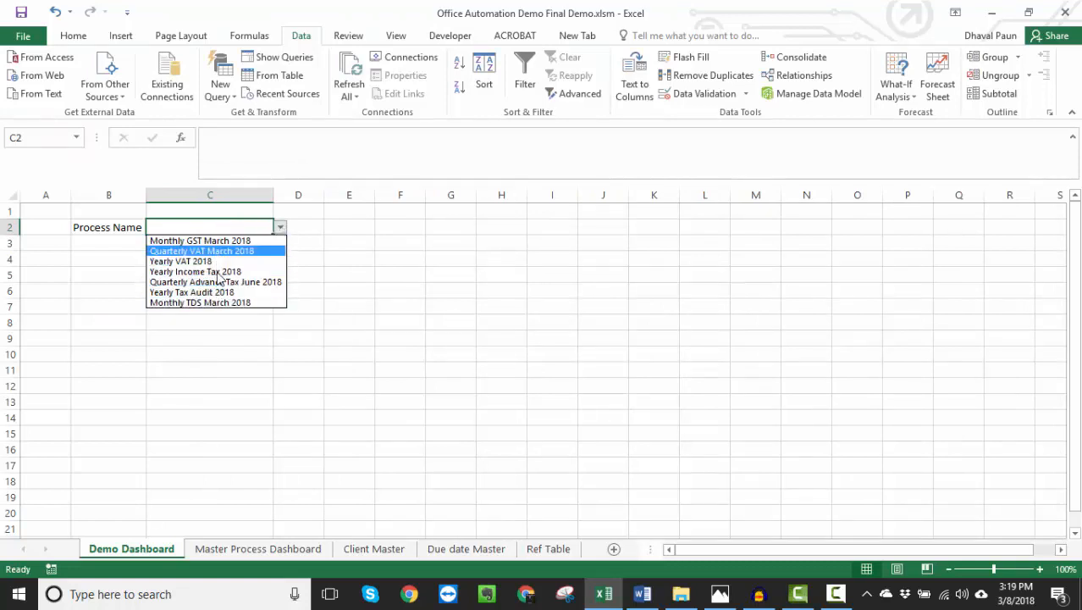
{"action": "left_click", "coordinate": [269, 480]}
- Add a process called XYZ Service in A9, directly below the last row of the Due date Master table
{"action": "left_click", "coordinate": [451, 551]}
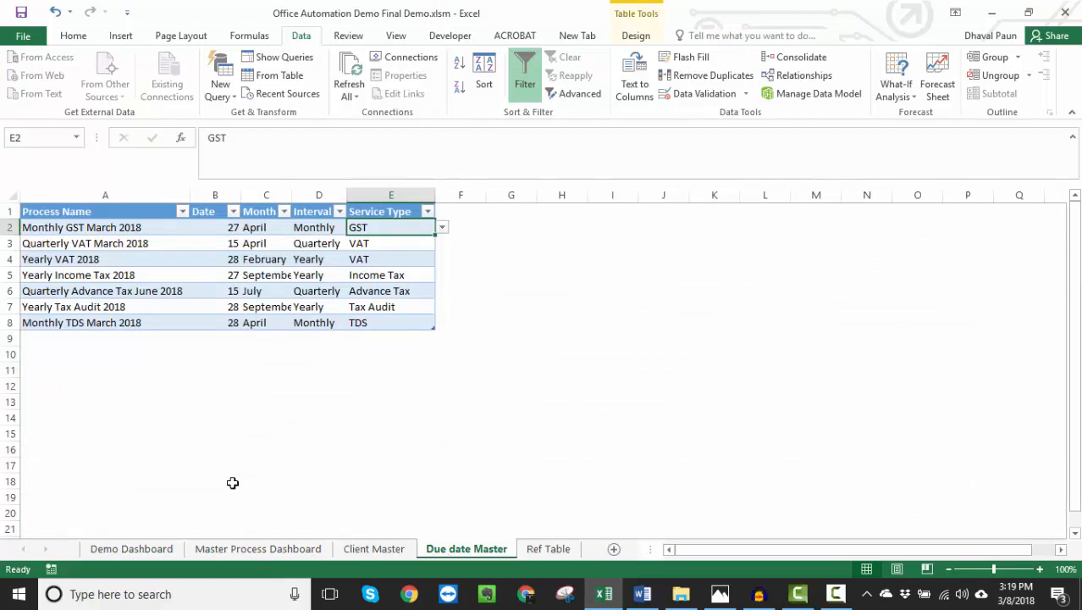
{"action": "left_click", "coordinate": [68, 343]}
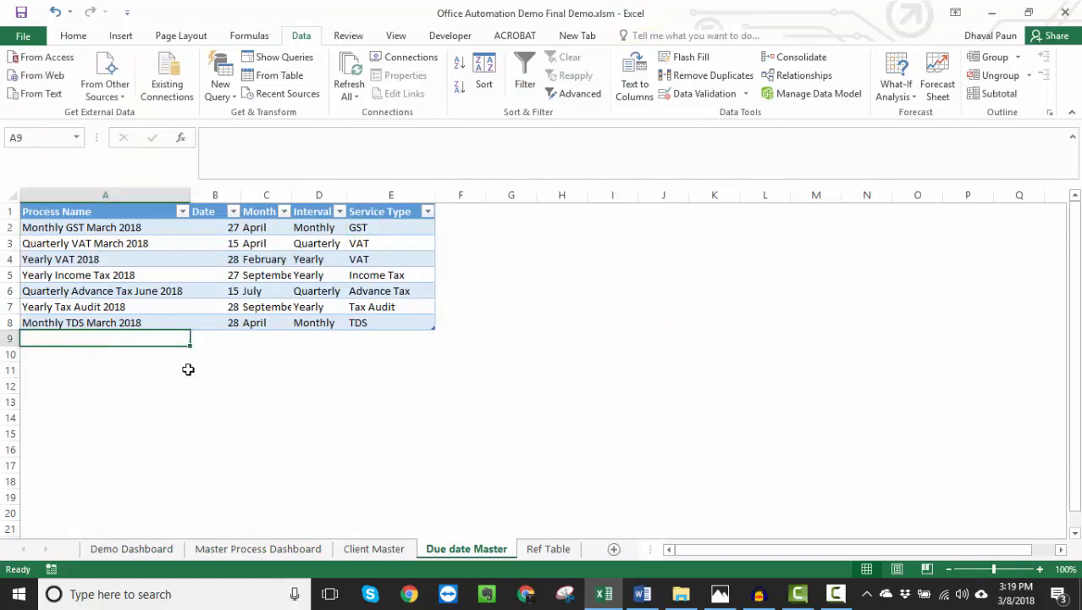
{"action": "type", "text": "XYZ"}
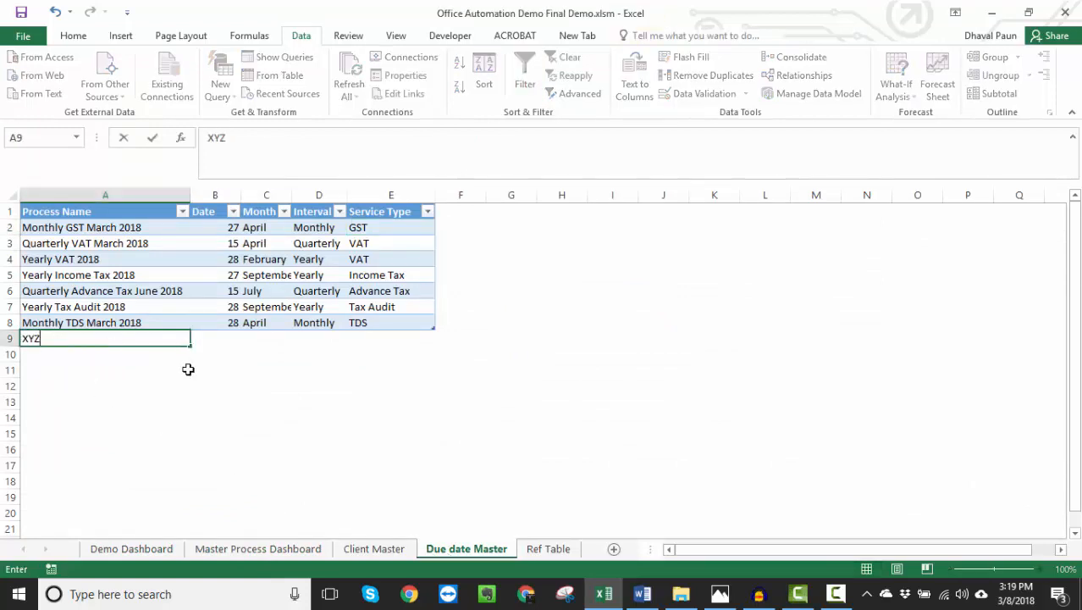
{"action": "type", "text": " SErvice"}
{"action": "key", "text": "Return"}
- Check the Process Name options in C2 of the Demo Dashboard for the XYZ Service entry
{"action": "key", "text": "ctrl+Page_Up"}
{"action": "key", "text": "ctrl+Page_Up"}
{"action": "key", "text": "ctrl+Page_Up"}
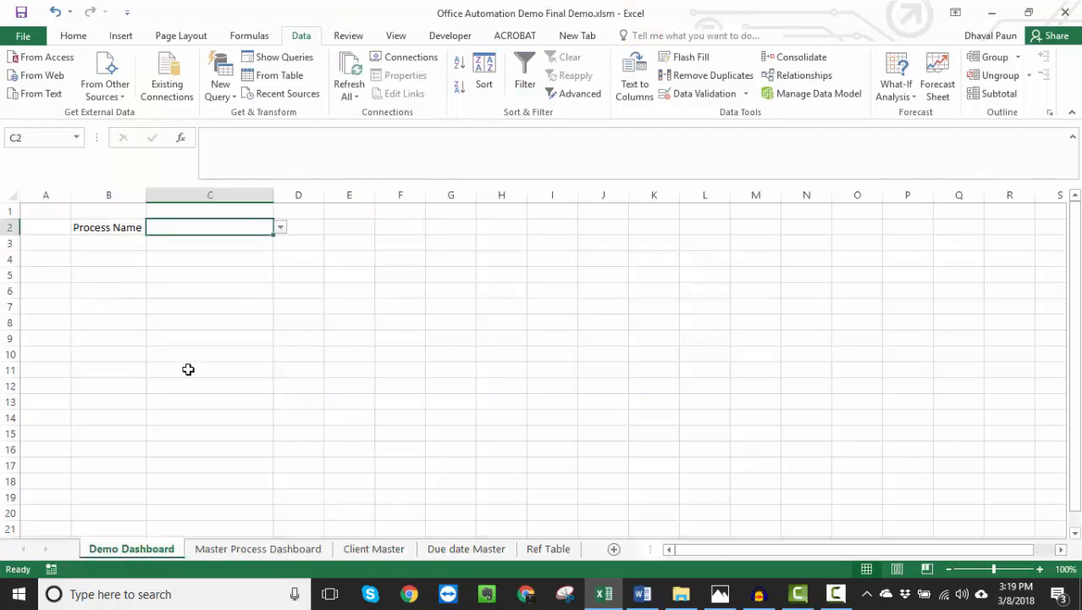
{"action": "left_click", "coordinate": [280, 228]}
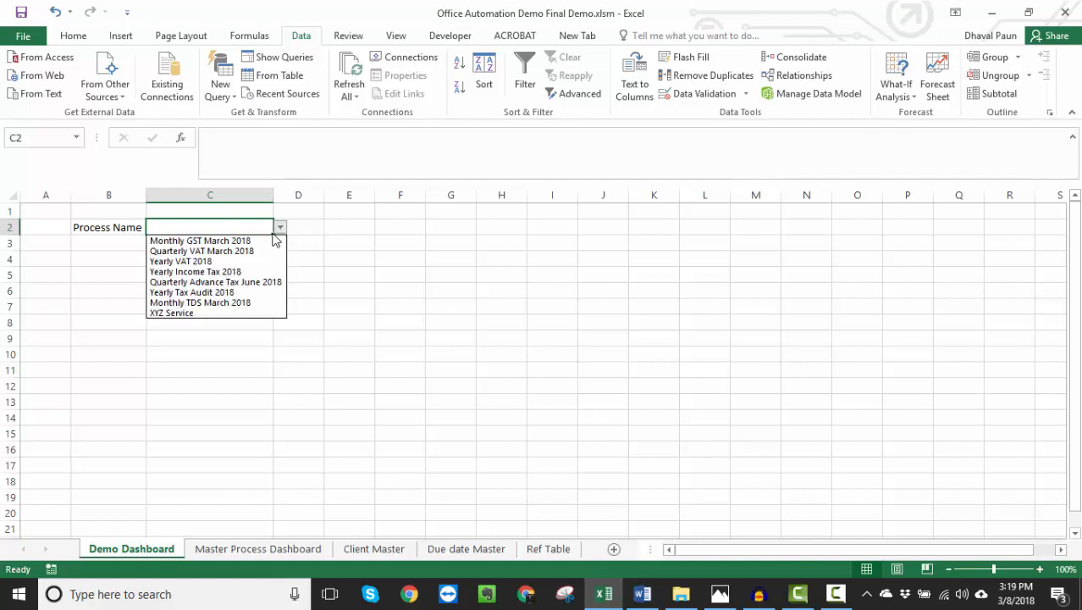
{"action": "left_click", "coordinate": [199, 312]}
- Add another process called PQR Service in A10 of the Due date Master table
{"action": "left_click", "coordinate": [374, 549]}
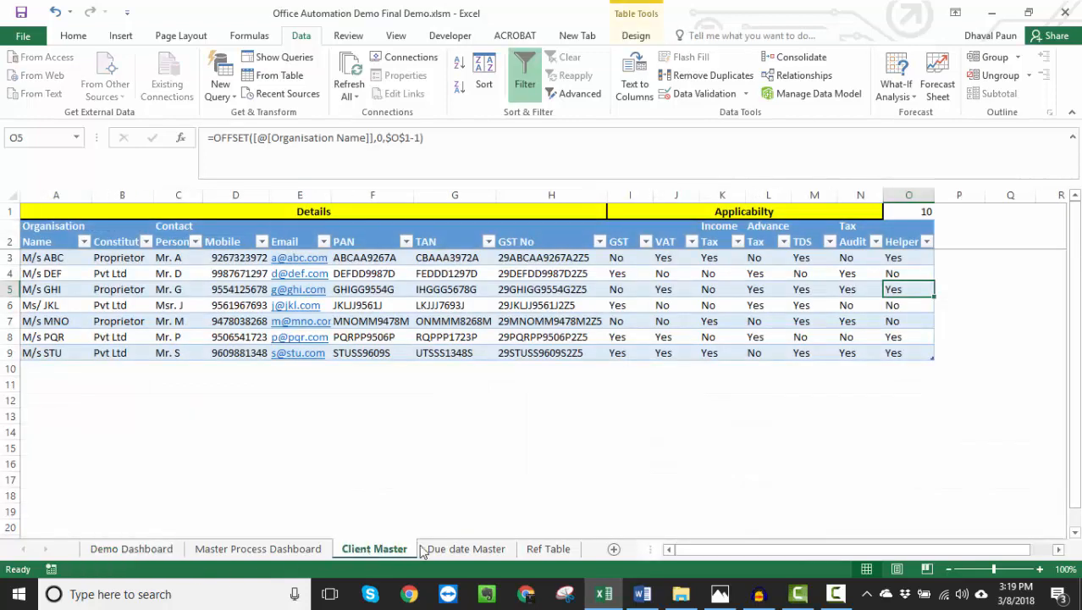
{"action": "left_click", "coordinate": [424, 549]}
{"action": "left_click", "coordinate": [82, 356]}
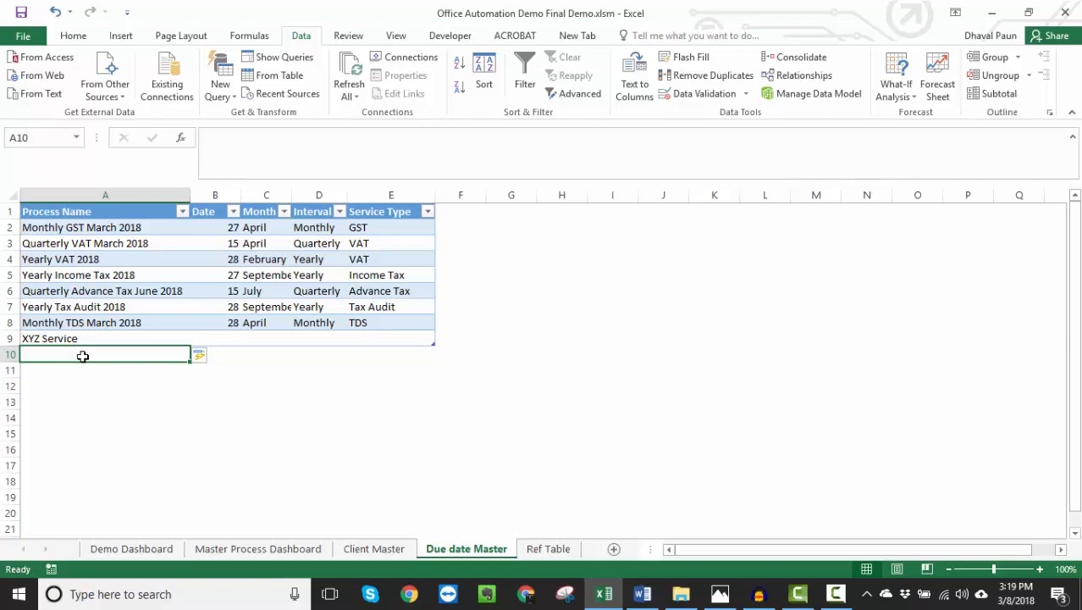
{"action": "type", "text": "PQR SE"}
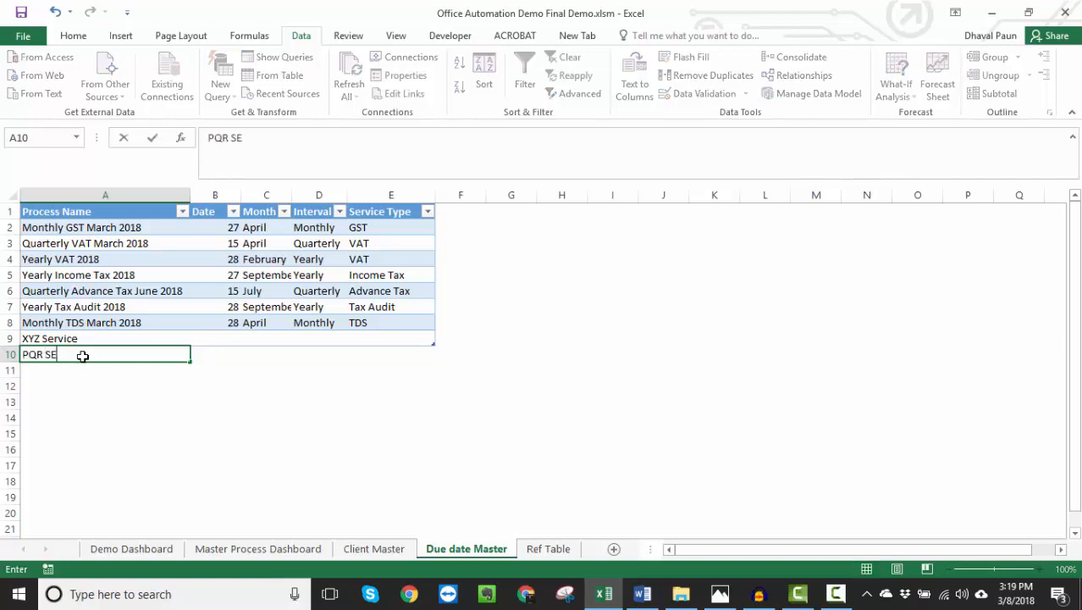
{"action": "type", "text": "rvice"}
{"action": "key", "text": "Return"}
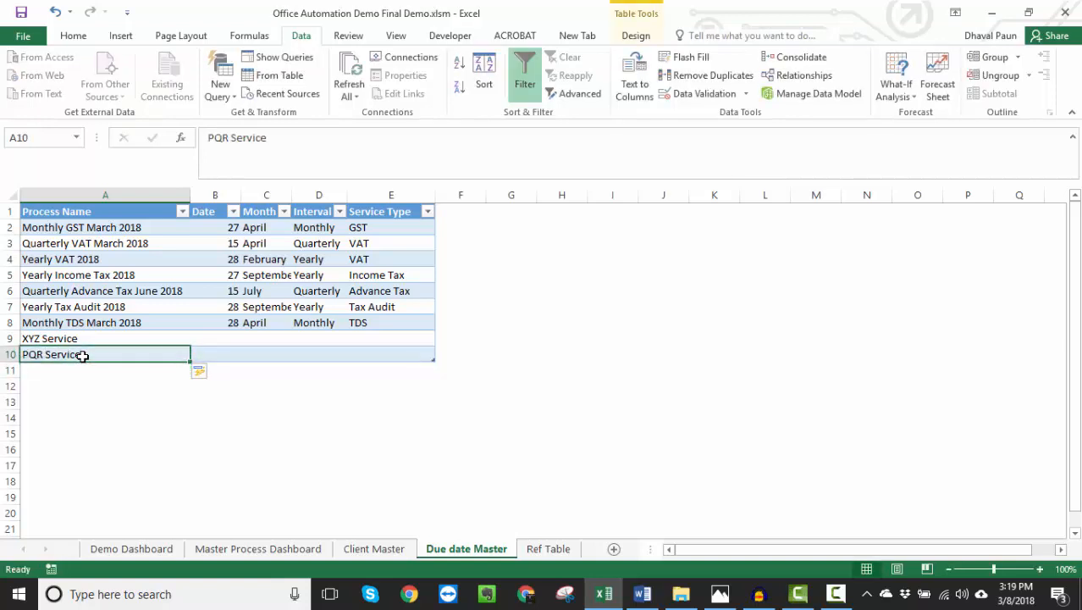
- Review the updated process options in C2 of the Demo Dashboard and choose Quarterly Advance Tax June 2018
{"action": "left_click", "coordinate": [131, 549]}
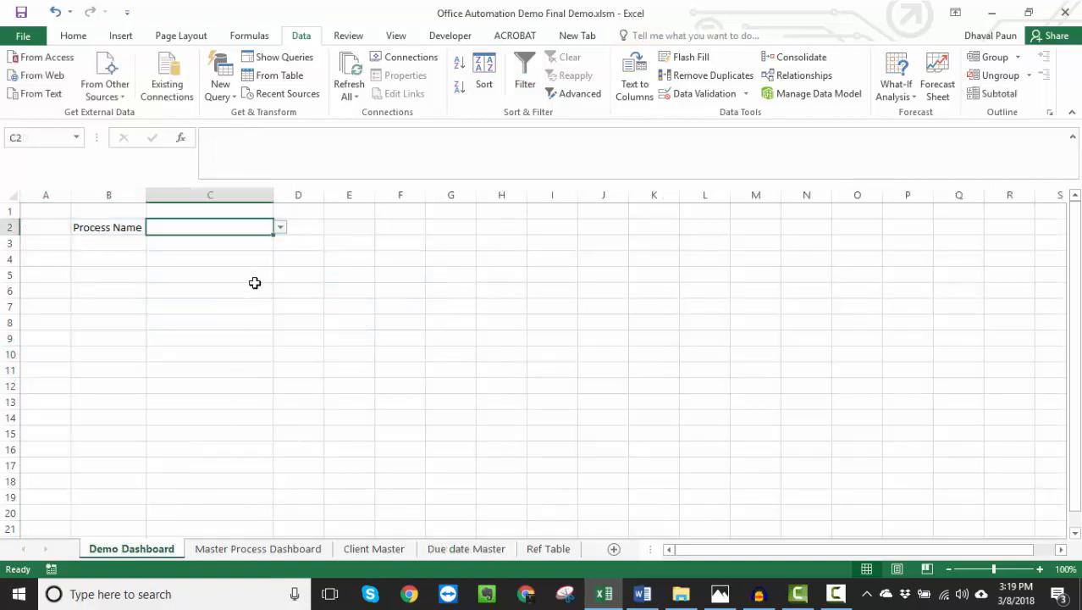
{"action": "left_click", "coordinate": [280, 228]}
{"action": "left_click", "coordinate": [281, 228]}
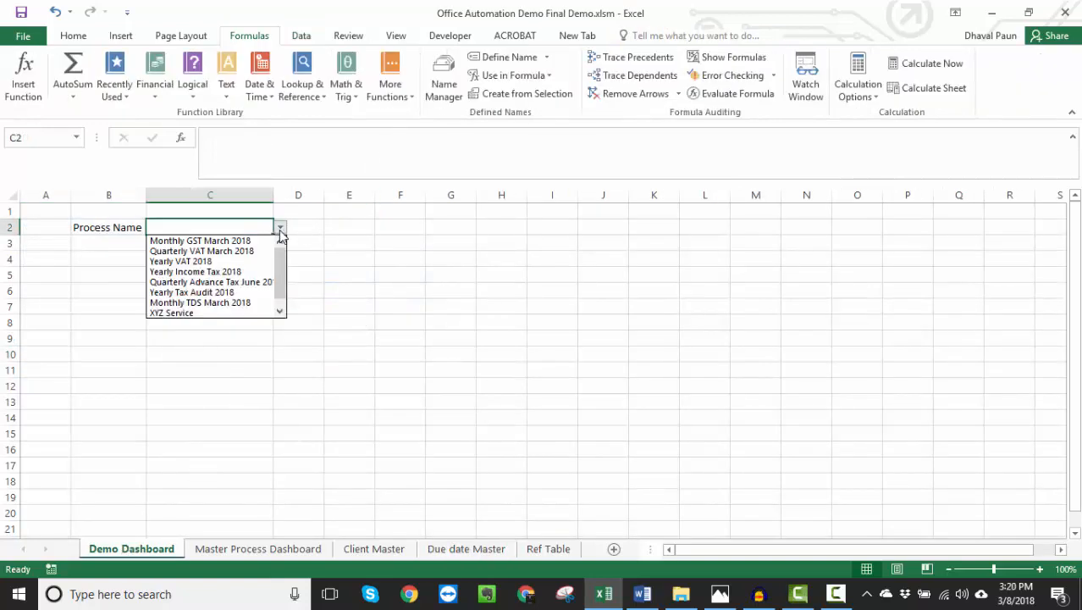
{"action": "left_click", "coordinate": [281, 229]}
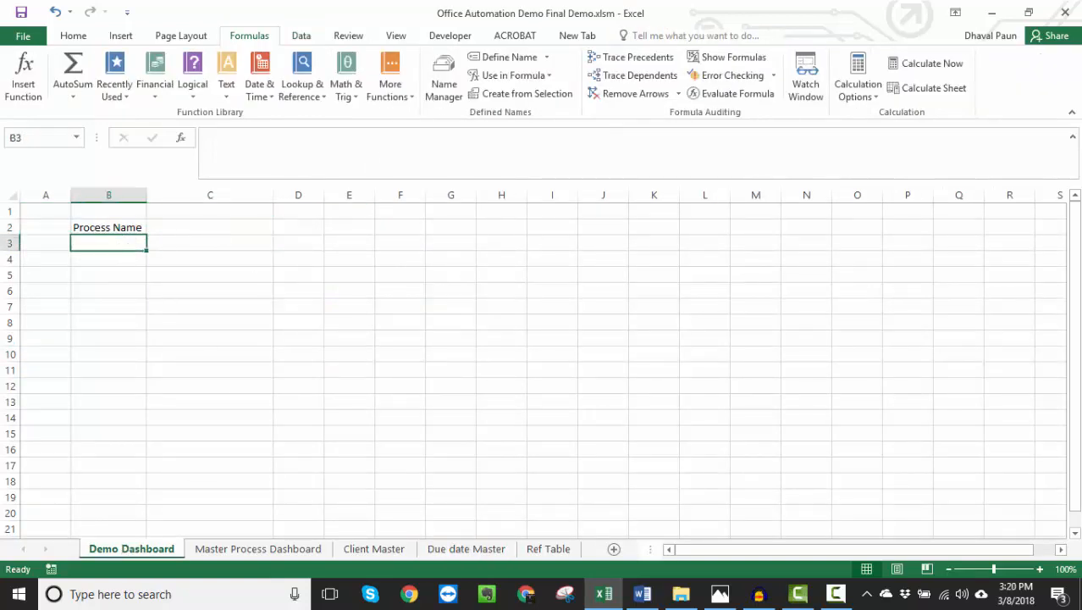
{"action": "left_click", "coordinate": [280, 229]}
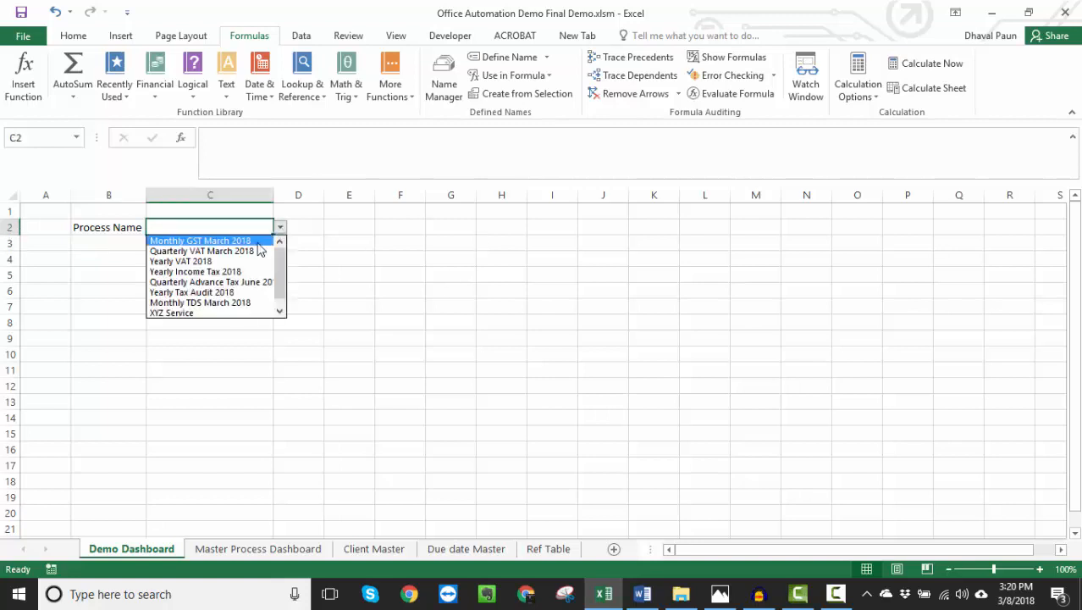
{"action": "left_click", "coordinate": [224, 278]}
- Copy the Date, Month, Interval and Service Type headers from the Due date Master table
{"action": "left_click", "coordinate": [105, 242]}
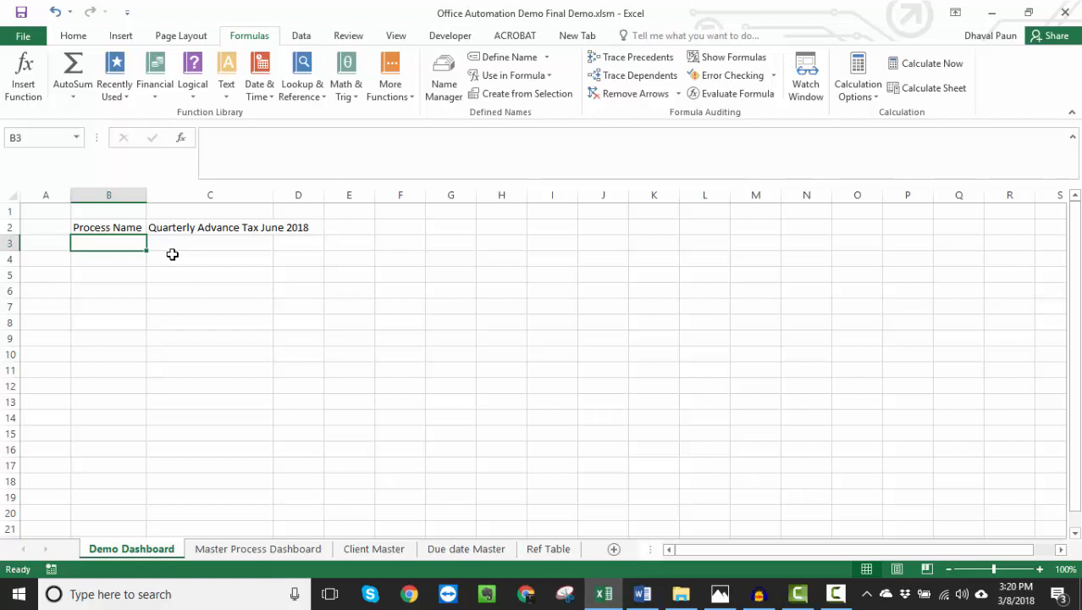
{"action": "left_click", "coordinate": [452, 549]}
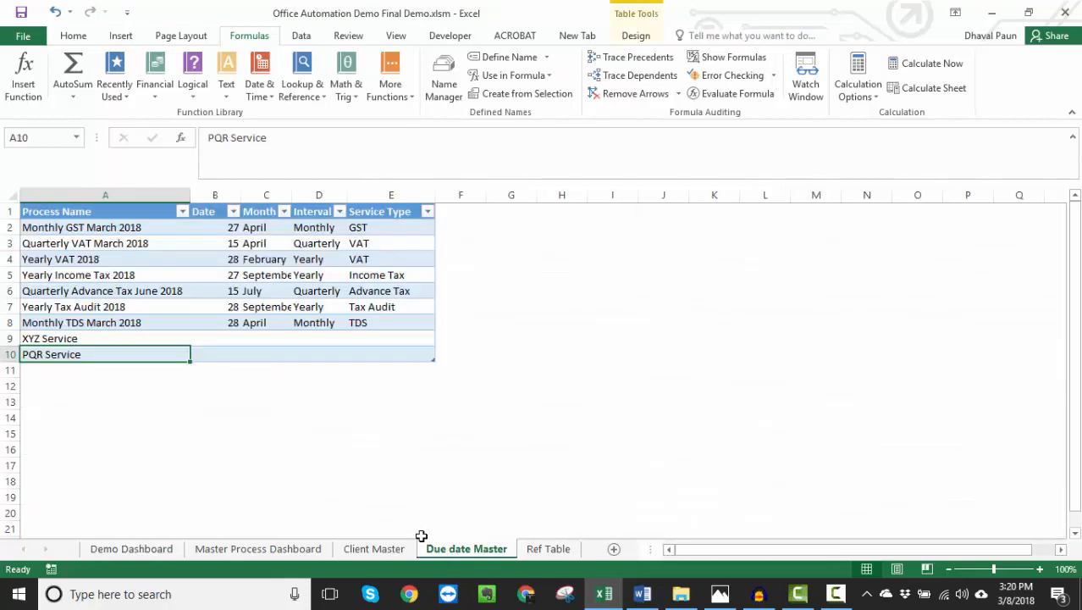
{"action": "left_click", "coordinate": [210, 211]}
{"action": "left_click_drag", "start_coordinate": [209, 211], "coordinate": [397, 211]}
{"action": "key", "text": "ctrl+c"}
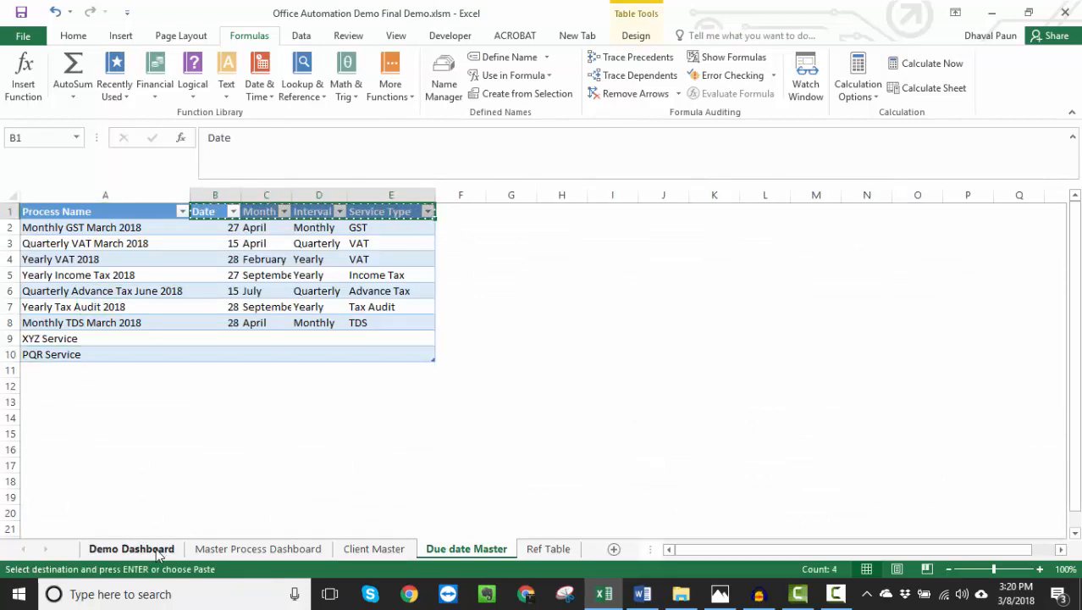
- Paste the copied headers transposed into the Demo Dashboard, starting at B3 below Process Name
{"action": "left_click", "coordinate": [131, 549]}
{"action": "right_click", "coordinate": [111, 243]}
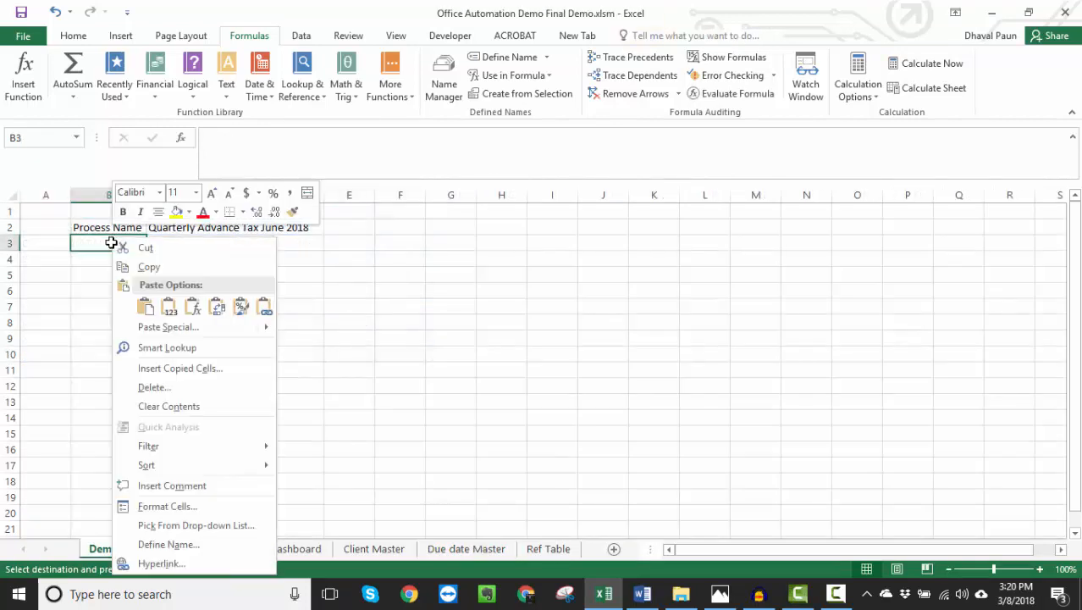
{"action": "left_click", "coordinate": [253, 328]}
{"action": "left_click", "coordinate": [265, 403]}
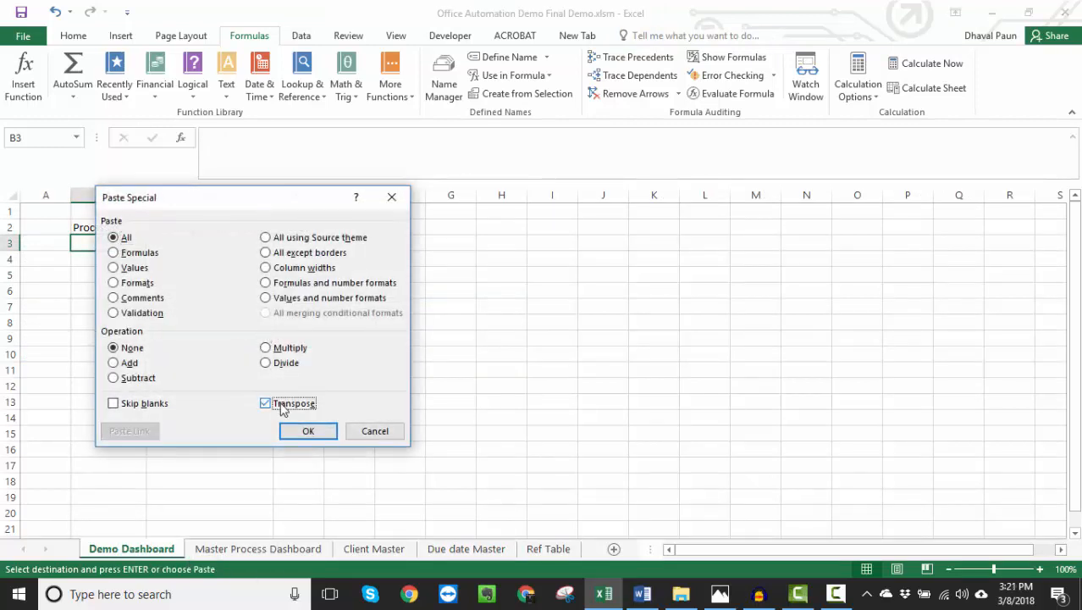
{"action": "left_click", "coordinate": [307, 431]}
- Begin a VLOOKUP formula in C3 beside Date, with the process name in C2 as the lookup value
{"action": "key", "text": "Right"}
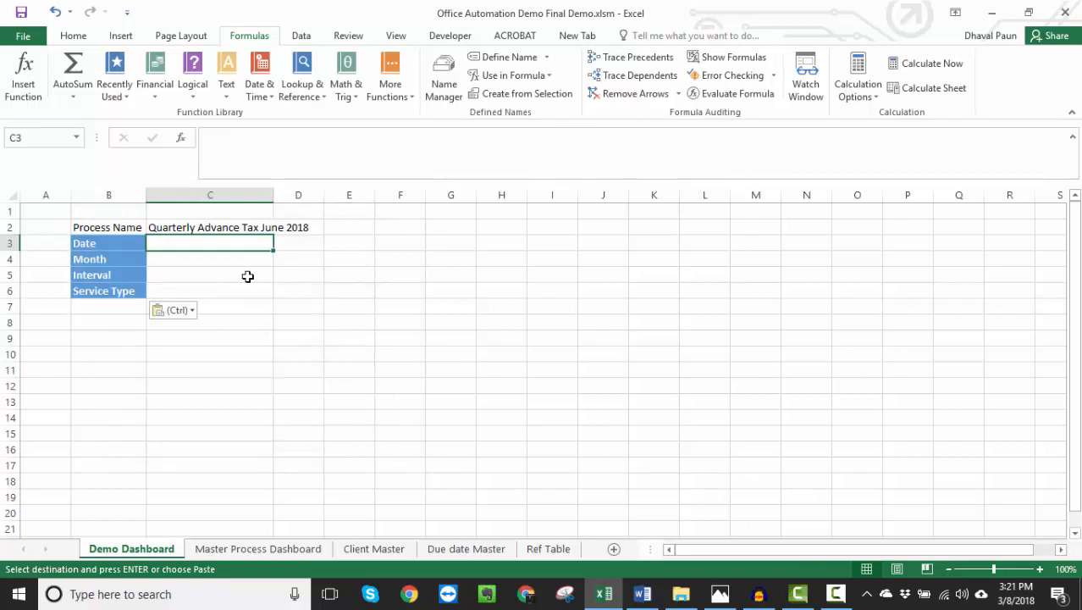
{"action": "type", "text": "=vlooku"}
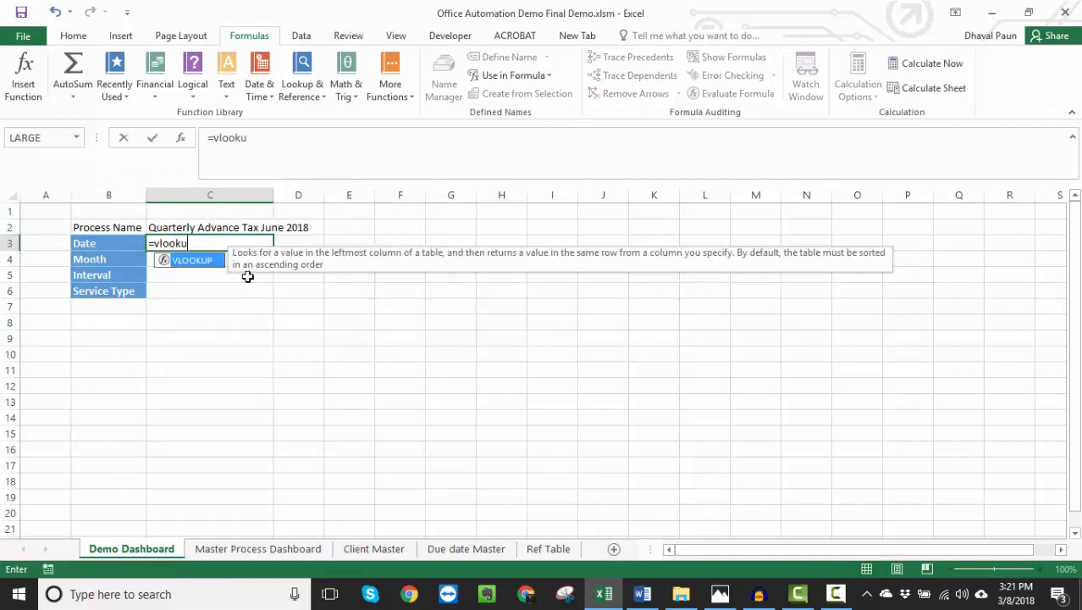
{"action": "type", "text": "p("}
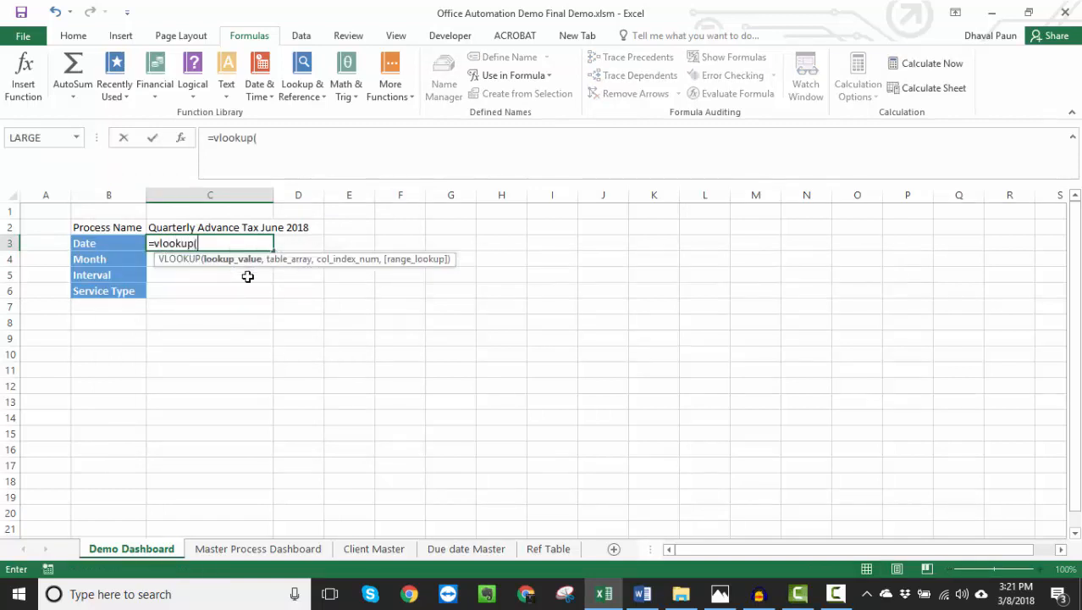
{"action": "key", "text": "Up"}
{"action": "type", "text": ","}
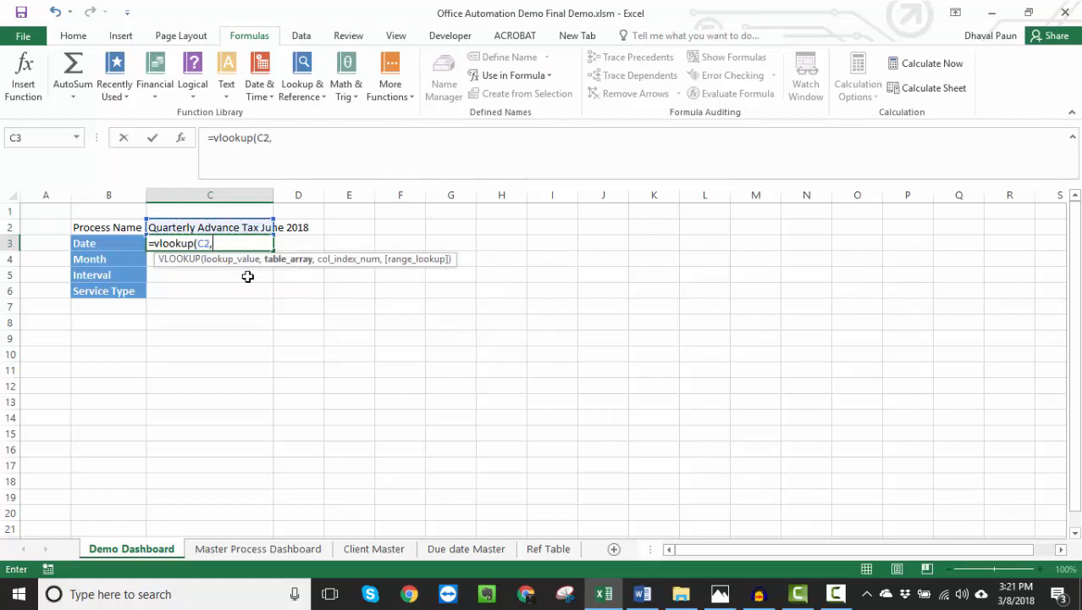
- Complete the C3 lookup with the whole Due date Master table including headers (Table2[#All]), column index 2 and match type 0
{"action": "key", "text": "ctrl+Page_Down"}
{"action": "key", "text": "ctrl+Page_Down"}
{"action": "key", "text": "ctrl+Page_Down"}
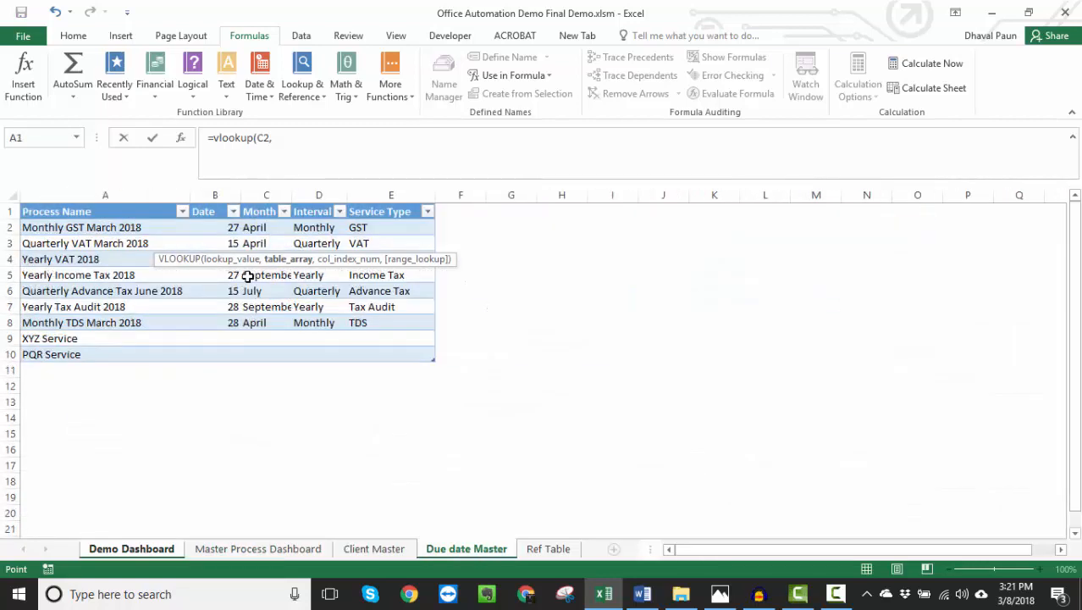
{"action": "key", "text": "Up"}
{"action": "key", "text": "shift+Right"}
{"action": "key", "text": "shift+Right"}
{"action": "key", "text": "shift+Right"}
{"action": "key", "text": "shift+Right"}
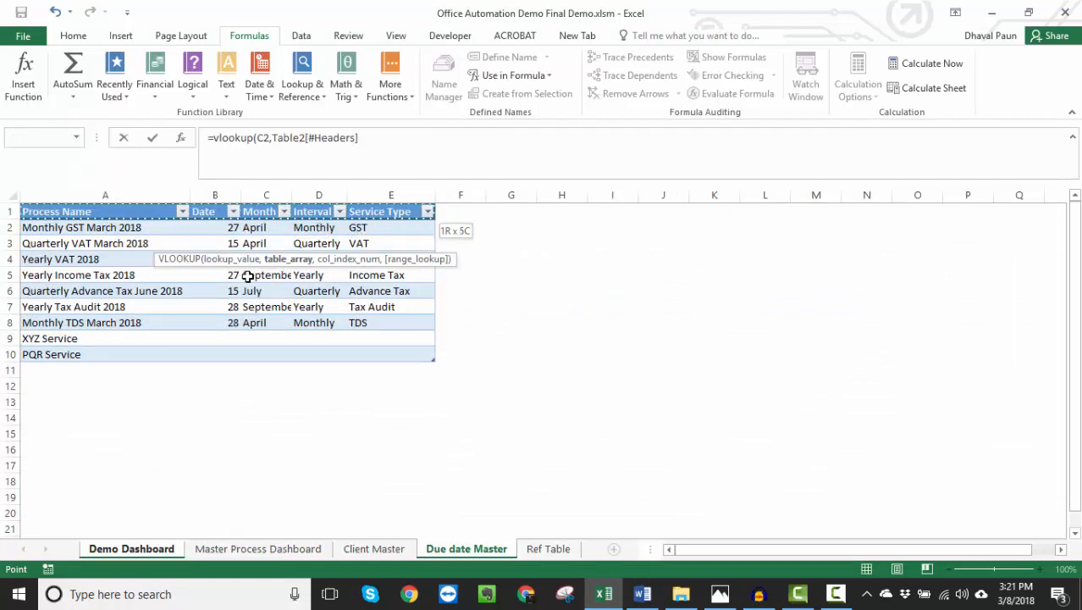
{"action": "key", "text": "ctrl+shift+Down"}
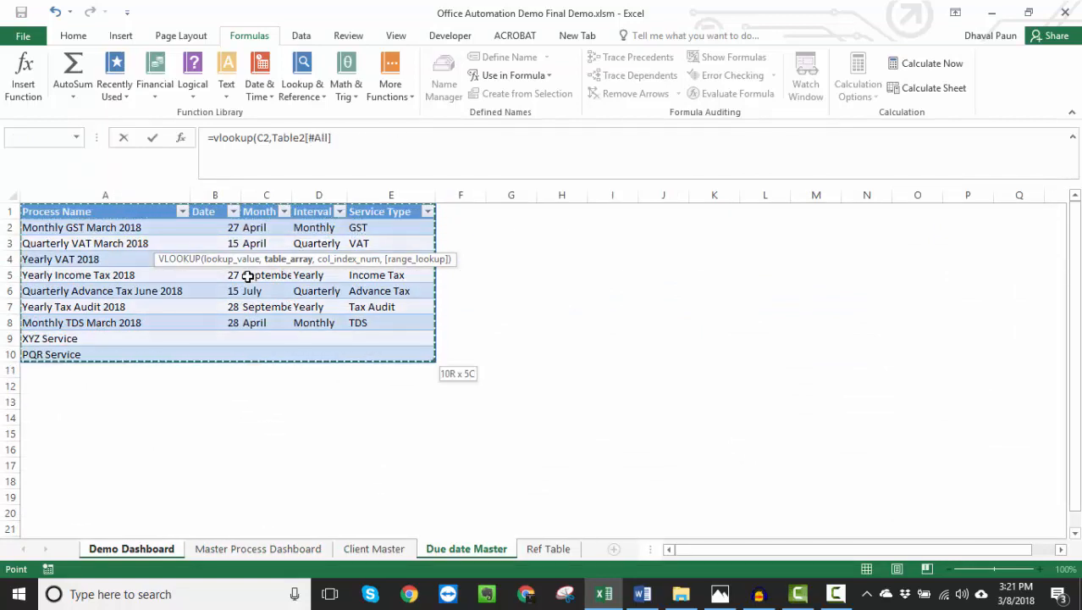
{"action": "type", "text": ","}
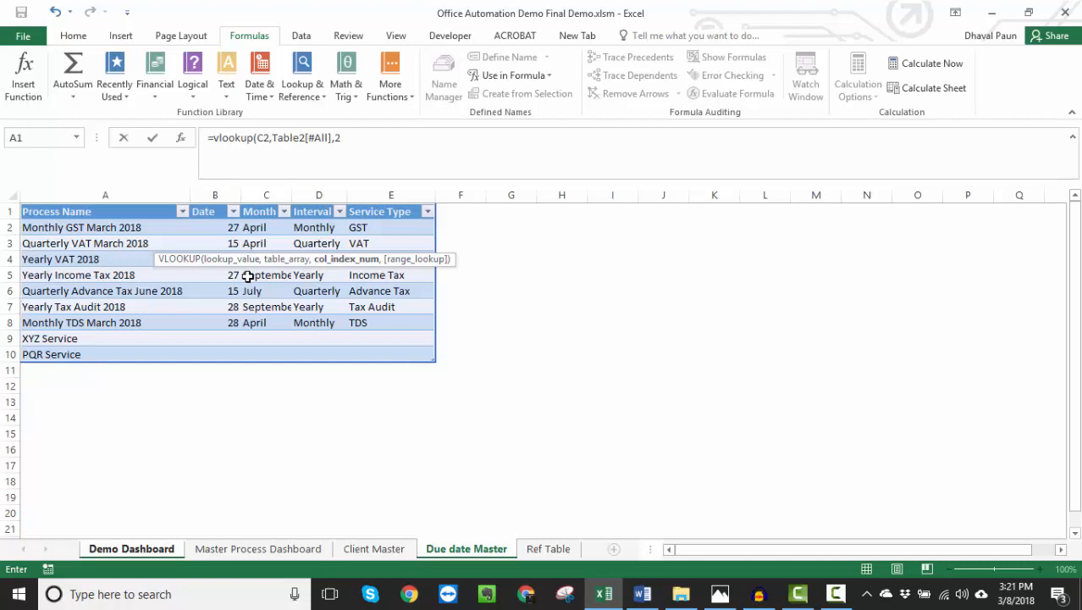
{"action": "type", "text": "2,0"}
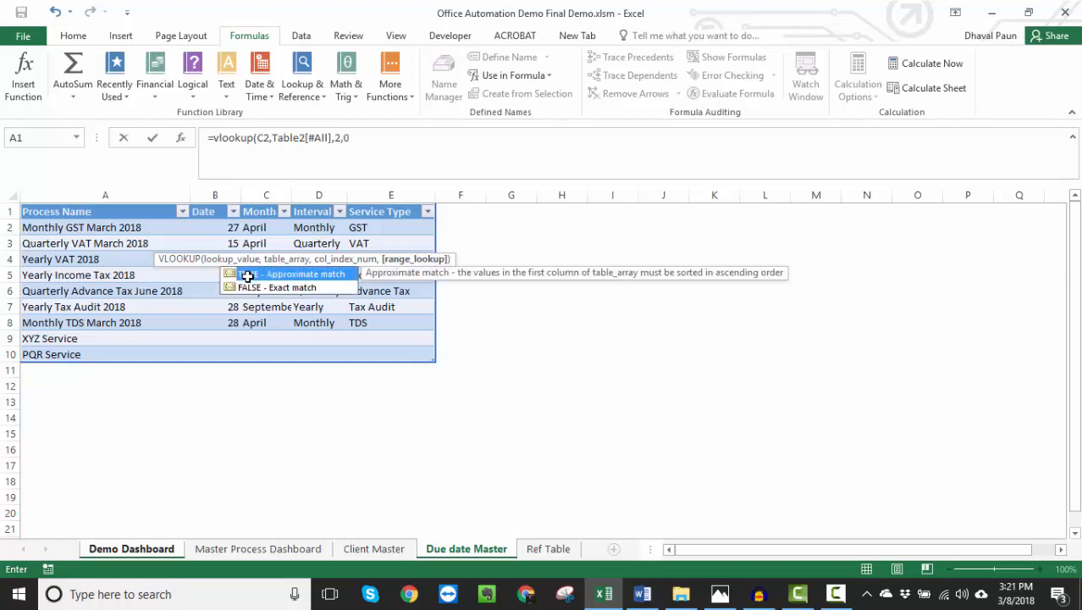
{"action": "key", "text": "Return"}
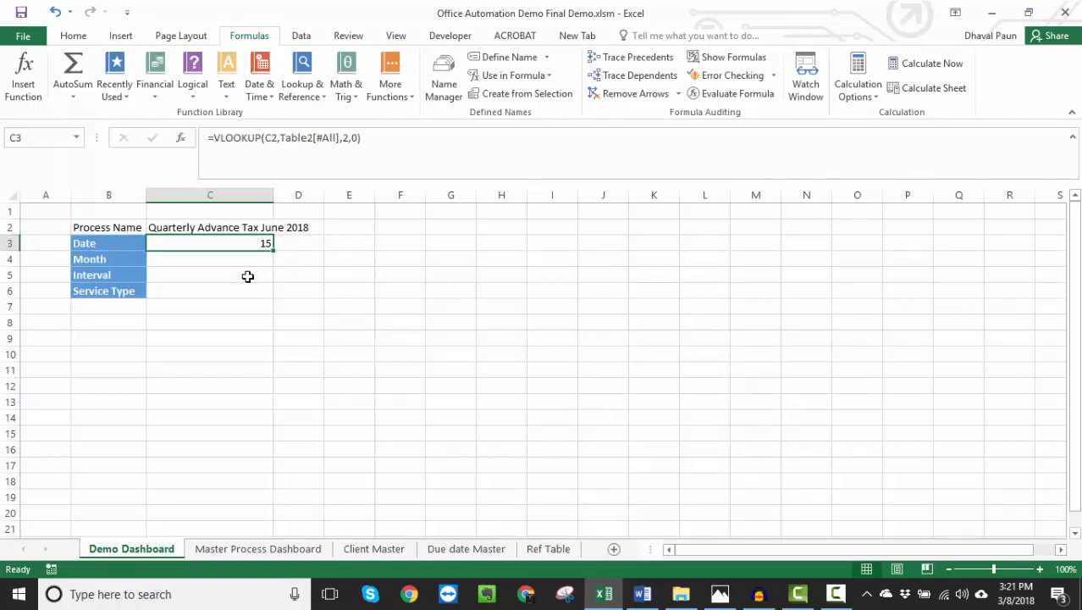
- Make the lookup value in the C3 formula an absolute reference, $C$2
{"action": "key", "text": "F2"}
{"action": "key", "text": "Left"}
{"action": "key", "text": "Left"}
{"action": "key", "text": "Left"}
{"action": "key", "text": "Left"}
{"action": "key", "text": "Left"}
{"action": "key", "text": "Left"}
{"action": "key", "text": "Left"}
{"action": "key", "text": "Left"}
{"action": "key", "text": "Left"}
{"action": "key", "text": "Left"}
{"action": "key", "text": "Left"}
{"action": "key", "text": "Left"}
{"action": "key", "text": "Left"}
{"action": "key", "text": "Left"}
{"action": "key", "text": "Left"}
{"action": "key", "text": "Left"}
{"action": "key", "text": "Left"}
{"action": "key", "text": "Left"}
{"action": "key", "text": "Left"}
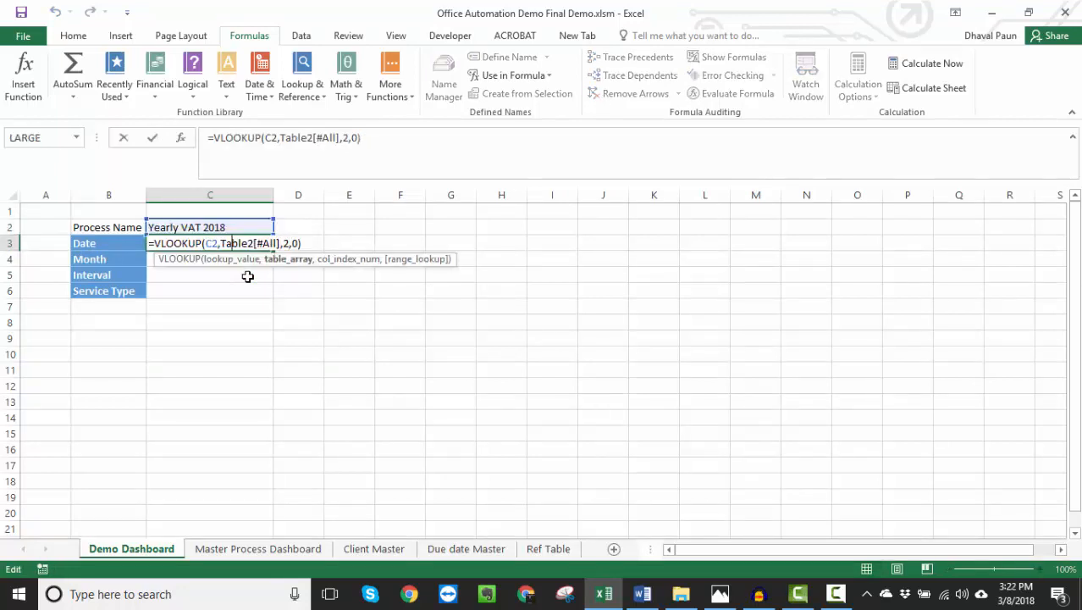
{"action": "key", "text": "F4"}
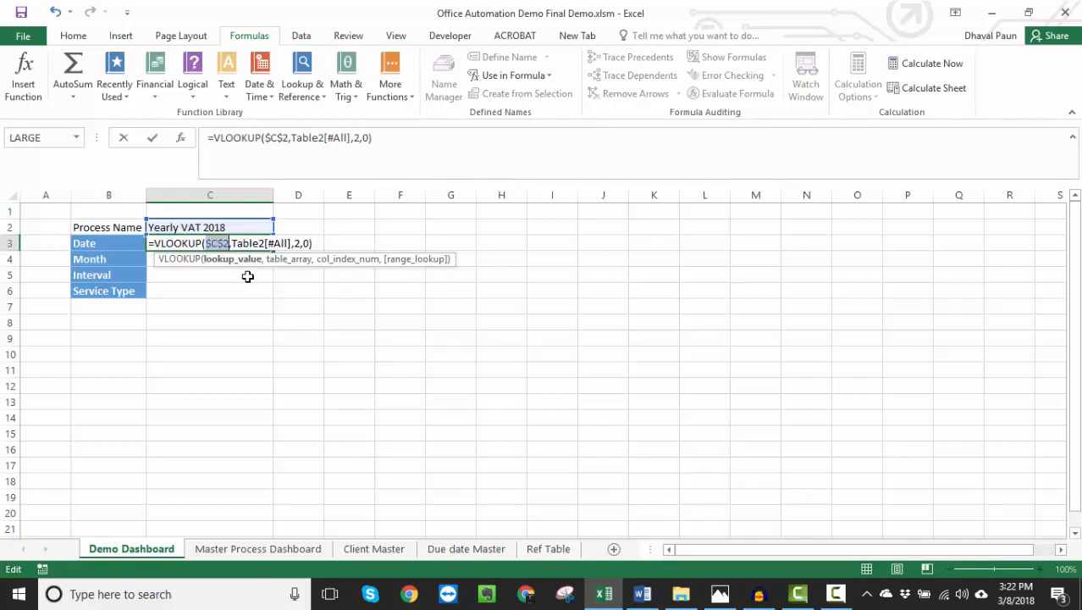
{"action": "key", "text": "ctrl+Return"}
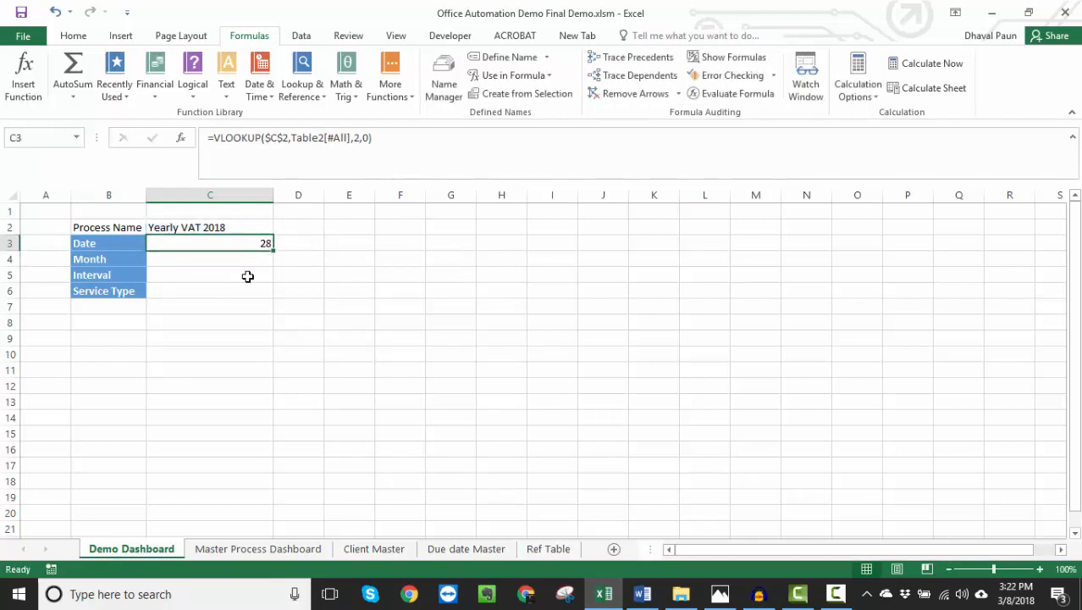
- Copy the C3 lookup formula down through C6
{"action": "key", "text": "ctrl+c"}
{"action": "key", "text": "shift+Down"}
{"action": "key", "text": "shift+Down"}
{"action": "key", "text": "shift+Down"}
{"action": "key", "text": "Return"}
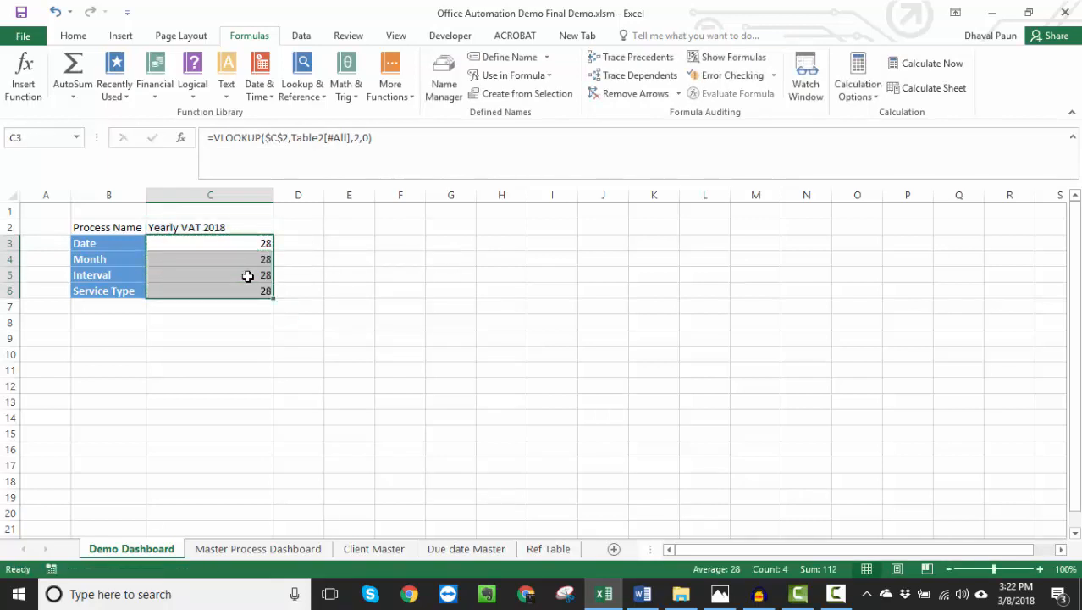
- Set the column index in the Month lookup in C4 to 3
{"action": "key", "text": "Down"}
{"action": "key", "text": "F2"}
{"action": "key", "text": "BackSpace"}
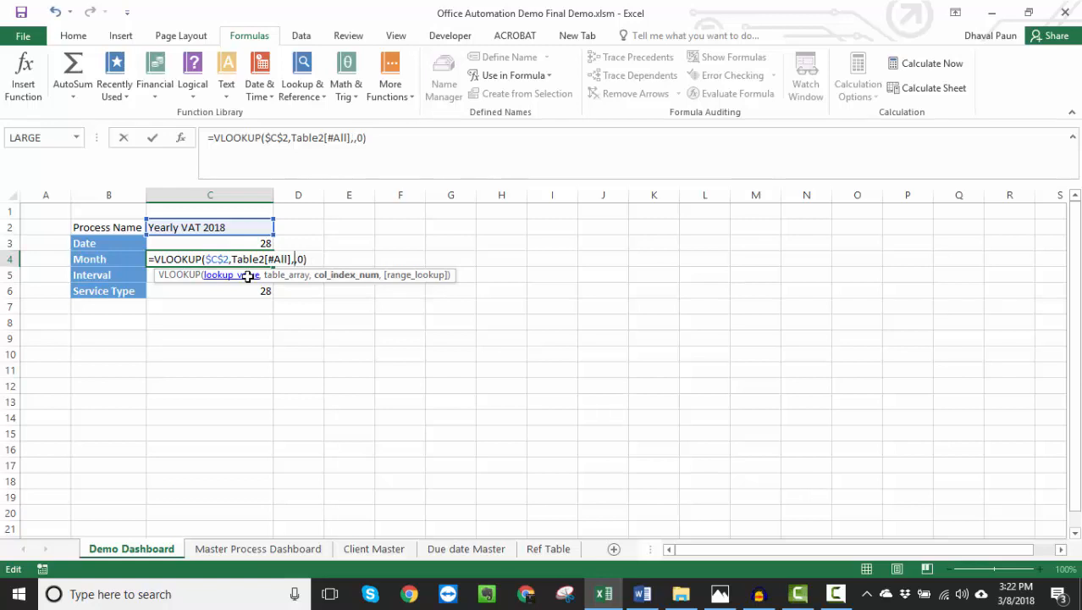
{"action": "type", "text": "2"}
{"action": "key", "text": "Return"}
- Set the column index in the Interval lookup in C5 to 4
{"action": "key", "text": "F2"}
{"action": "key", "text": "Left"}
{"action": "key", "text": "Left"}
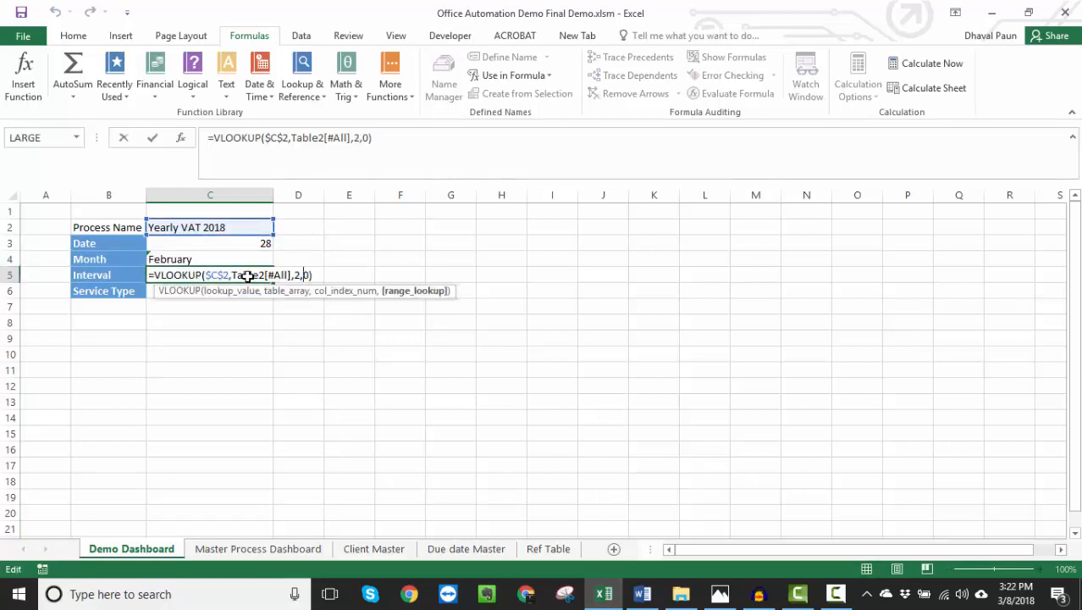
{"action": "key", "text": "Left"}
{"action": "key", "text": "BackSpace"}
{"action": "type", "text": "4"}
{"action": "key", "text": "Return"}
- Set the column index in the Service Type lookup in C6 to 5
{"action": "key", "text": "F2"}
{"action": "key", "text": "Left"}
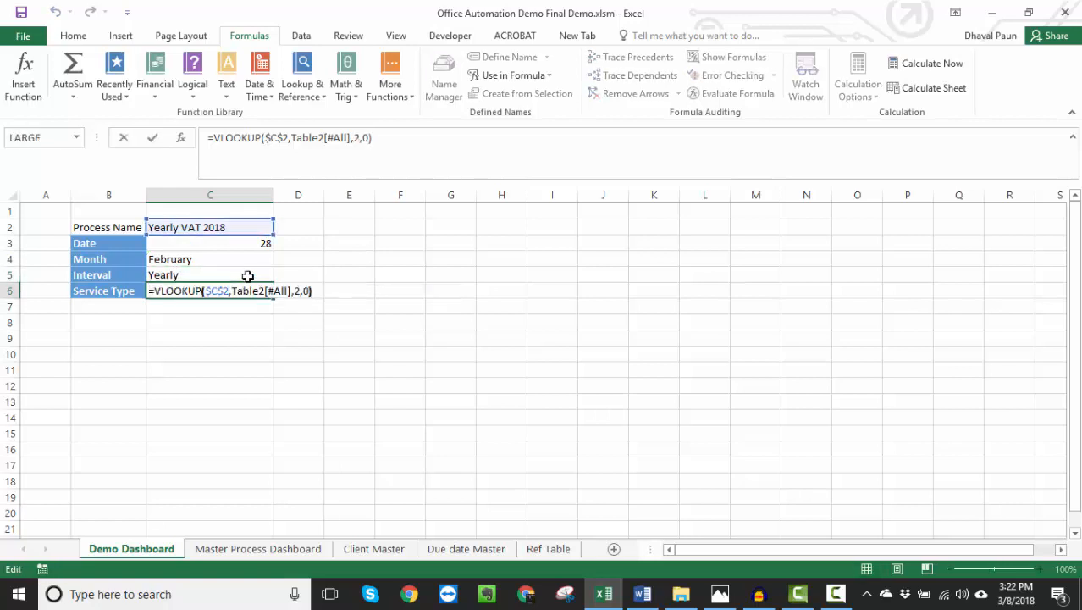
{"action": "key", "text": "Left"}
{"action": "key", "text": "Left"}
{"action": "key", "text": "BackSpace"}
{"action": "type", "text": "5"}
{"action": "key", "text": "Return"}
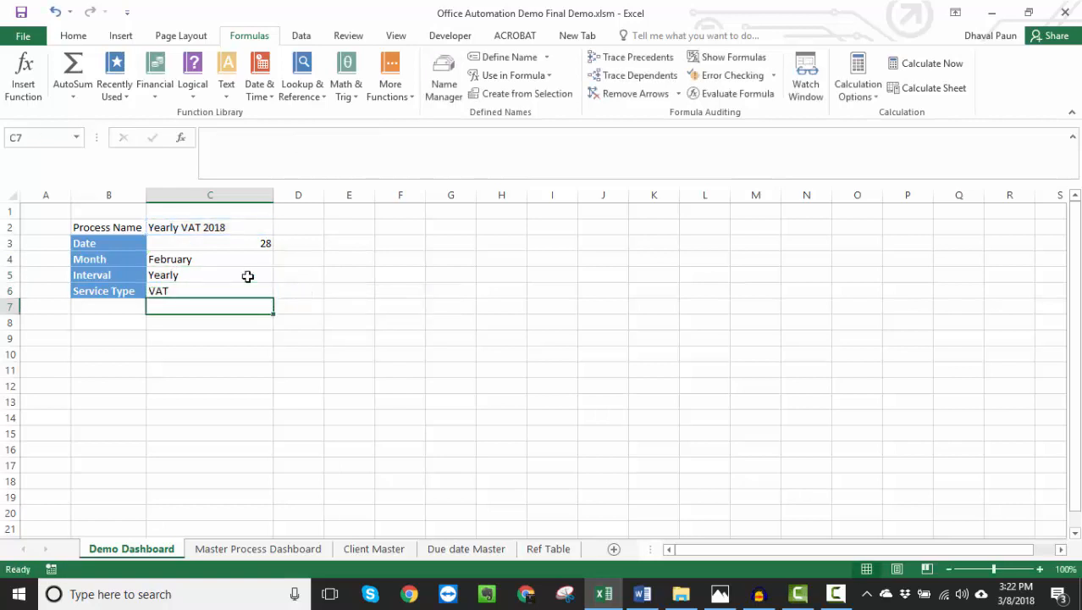
- Replace the fixed column index in the C3 formula with a COUNTA function over B2:B3
{"action": "key", "text": "Up"}
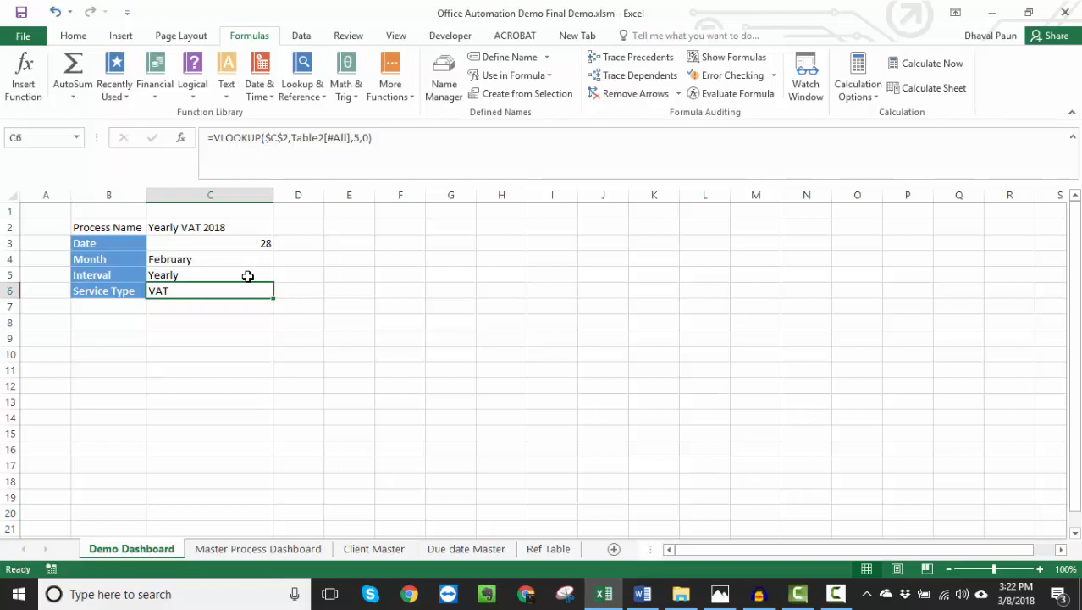
{"action": "key", "text": "Up"}
{"action": "key", "text": "Up"}
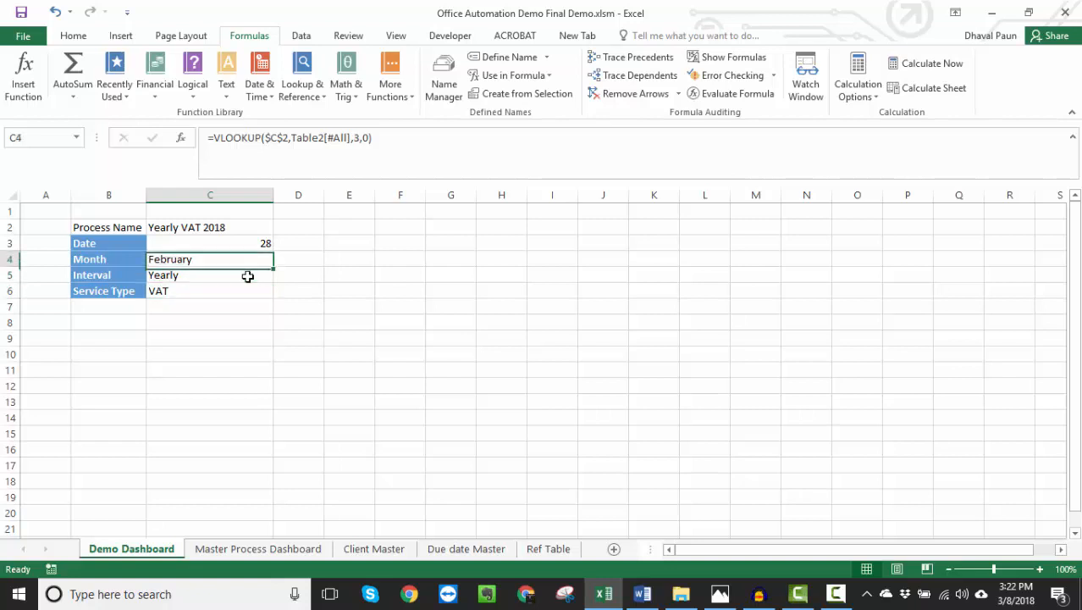
{"action": "key", "text": "Up"}
{"action": "key", "text": "F2"}
{"action": "key", "text": "Left"}
{"action": "key", "text": "Left"}
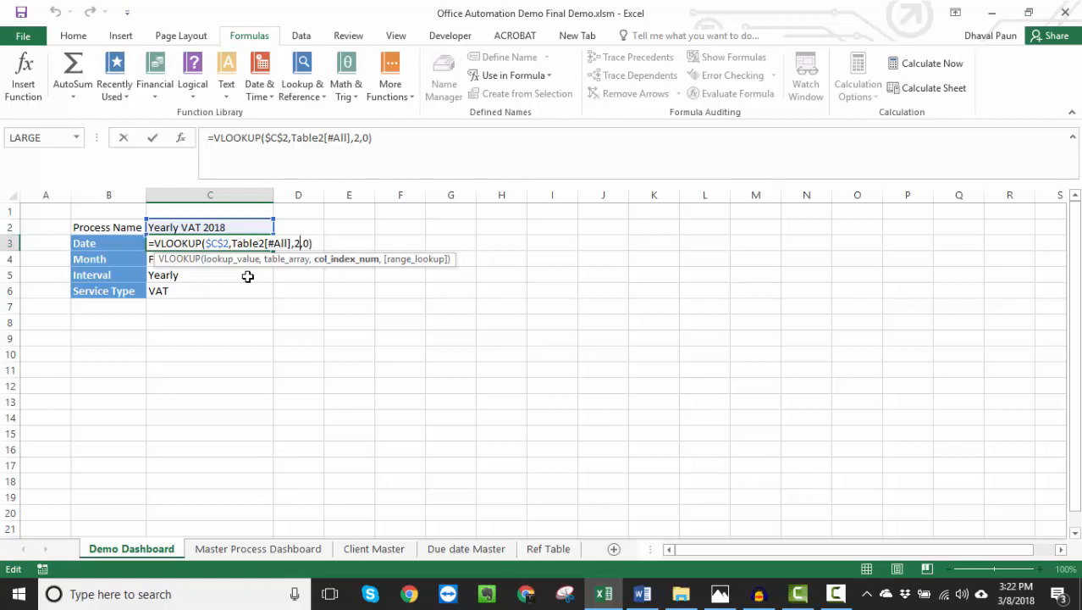
{"action": "key", "text": "BackSpace"}
{"action": "type", "text": "counta("}
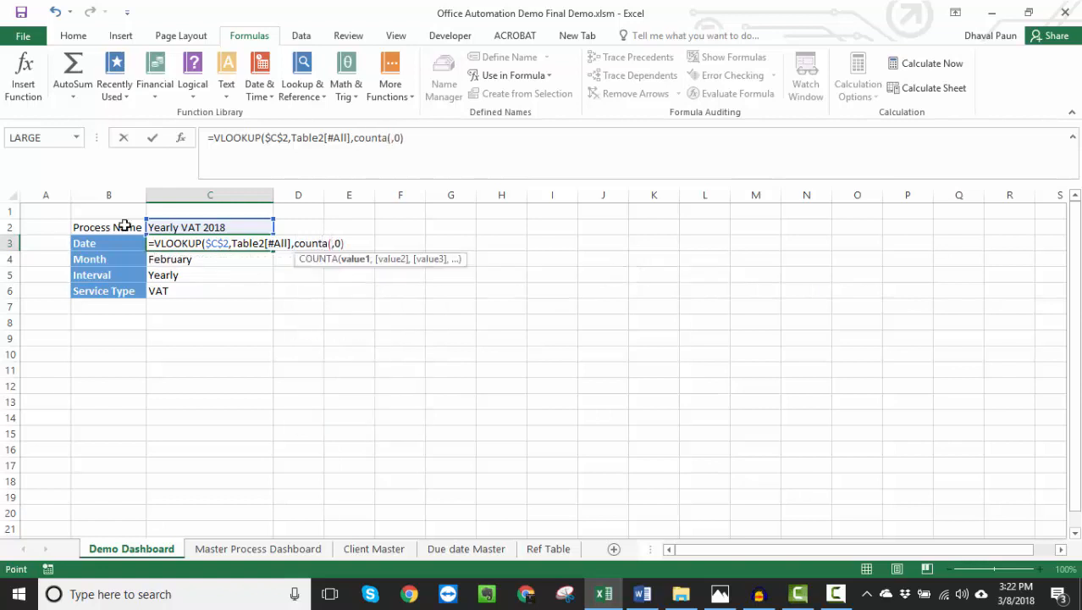
{"action": "left_click_drag", "start_coordinate": [125, 225], "coordinate": [123, 243]}
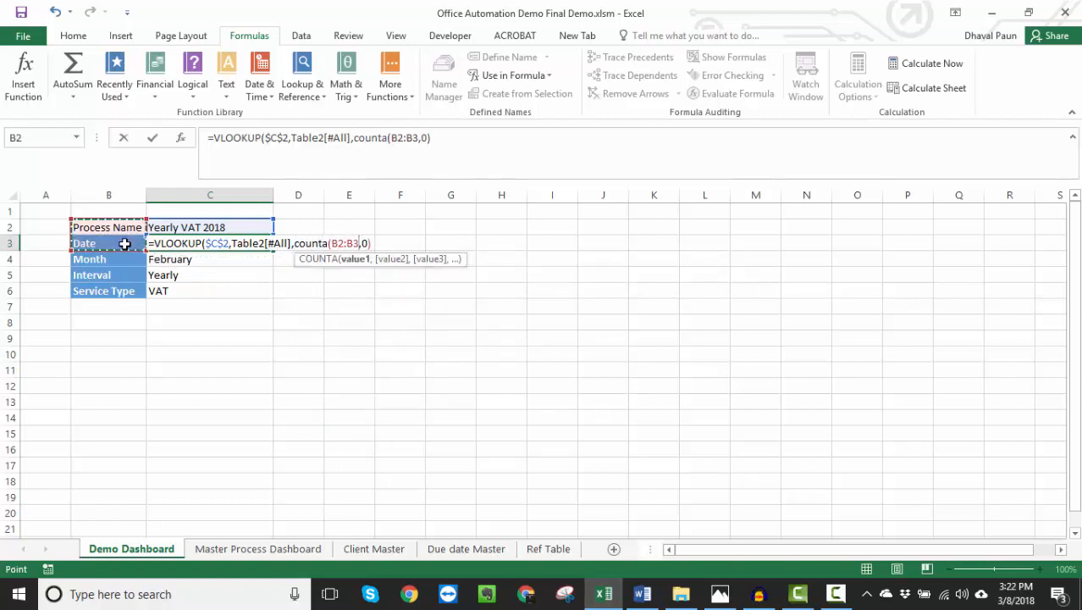
- Anchor the start of the COUNTA range as $B$2:B3, close the function and enter the C3 formula
{"action": "left_click", "coordinate": [338, 243]}
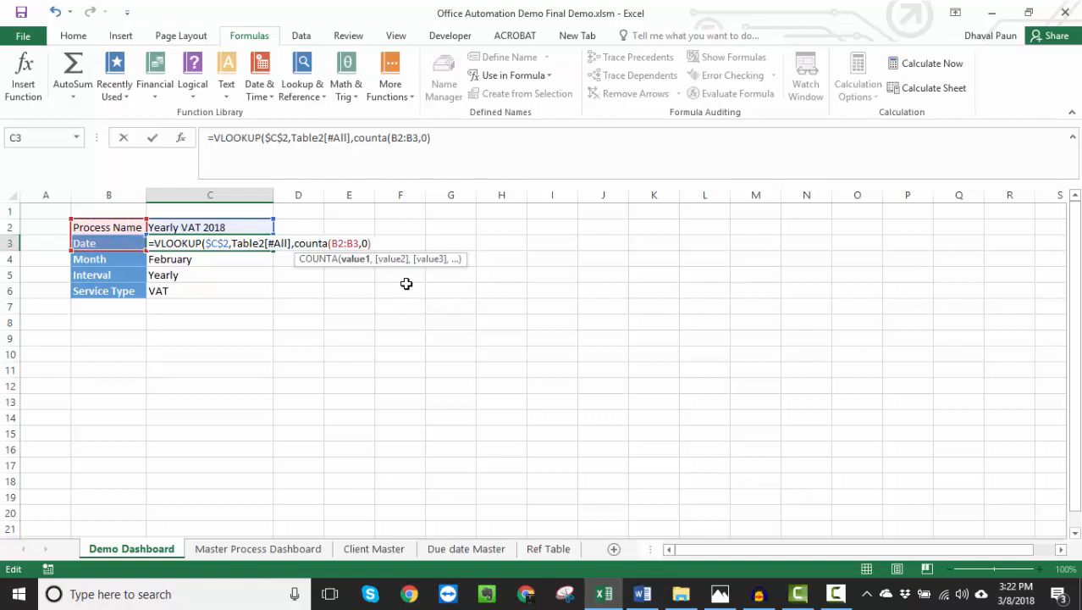
{"action": "key", "text": "F4"}
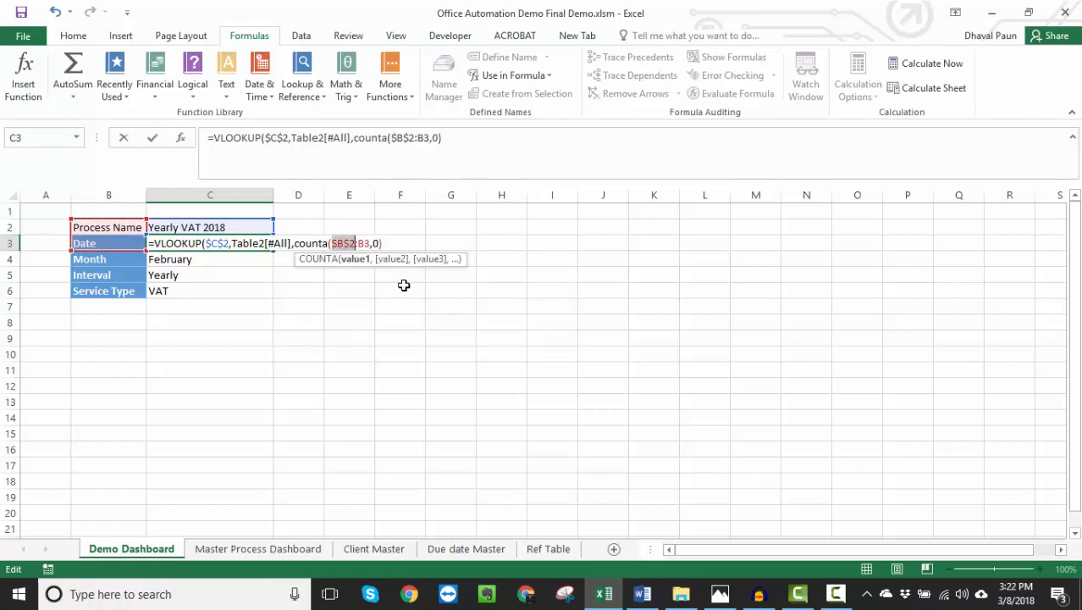
{"action": "left_click", "coordinate": [370, 246]}
{"action": "type", "text": ")"}
{"action": "key", "text": "Return"}
- Copy the C3 formula with the COUNTA column index over the Month, Interval and Service Type lookups in C4:C6
{"action": "key", "text": "Up"}
{"action": "key", "text": "ctrl+c"}
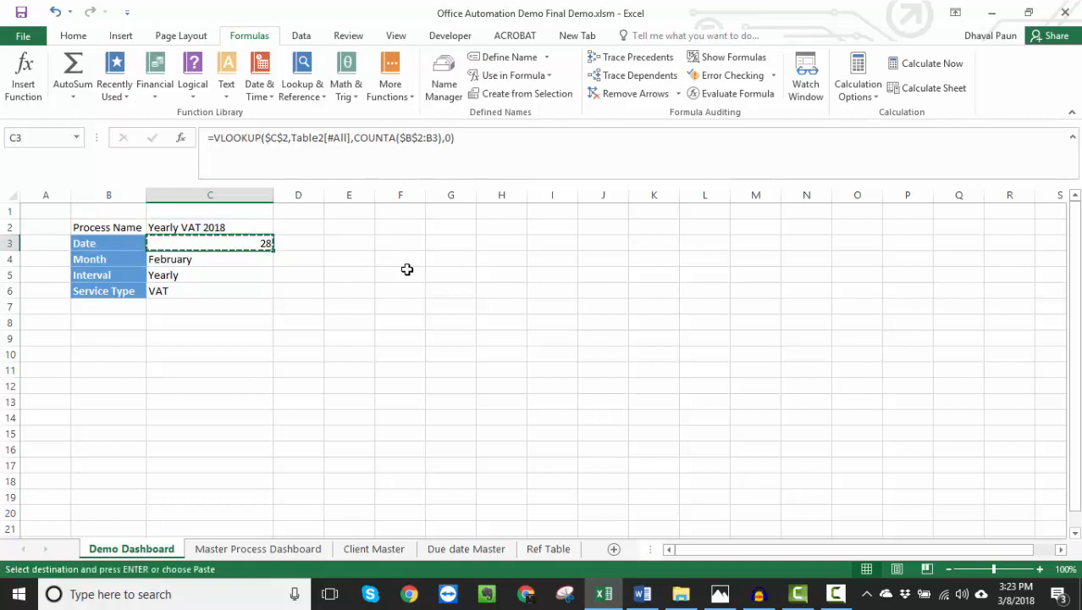
{"action": "key", "text": "shift+Down"}
{"action": "key", "text": "shift+Down"}
{"action": "key", "text": "shift+Down"}
{"action": "key", "text": "ctrl+v"}
{"action": "key", "text": "Escape"}
- Inspect the COUNTA range references in the copied formulas in C4, C5 and C6
{"action": "key", "text": "Down"}
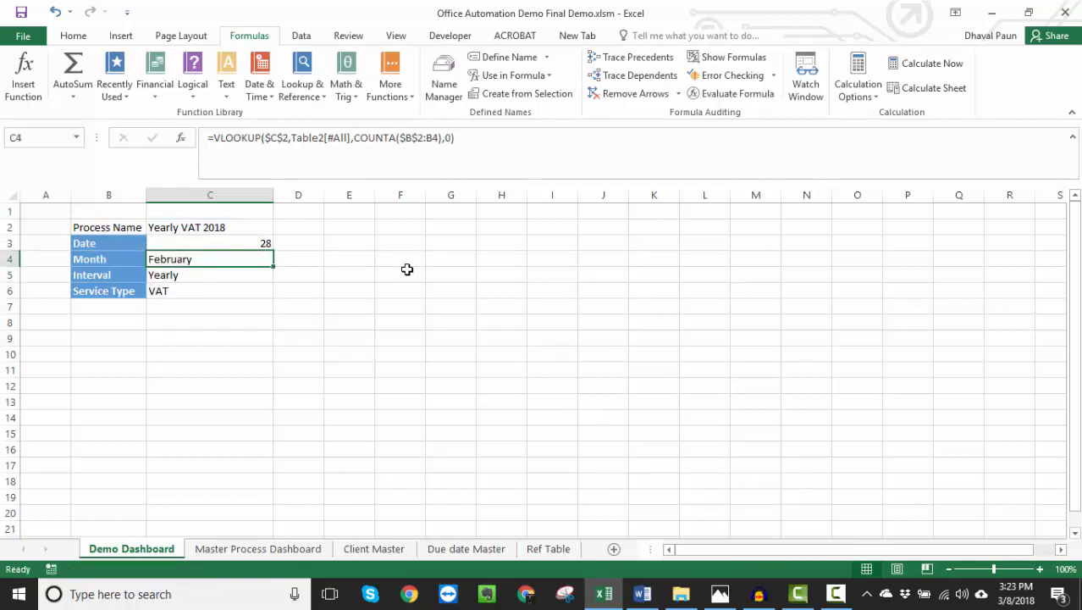
{"action": "key", "text": "F2"}
{"action": "key", "text": "Escape"}
{"action": "key", "text": "Down"}
{"action": "key", "text": "F2"}
{"action": "key", "text": "Escape"}
{"action": "key", "text": "Down"}
{"action": "key", "text": "F2"}
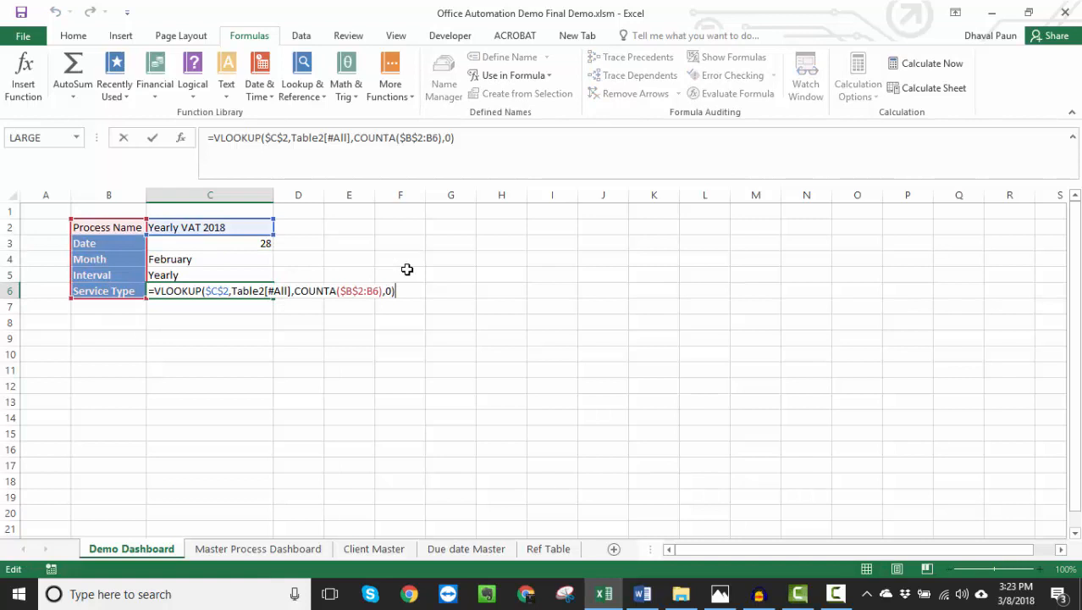
{"action": "key", "text": "Escape"}
- Compare the COUNTA range in the C3 formula with the one in C5
{"action": "key", "text": "Up"}
{"action": "key", "text": "Up"}
{"action": "key", "text": "Up"}
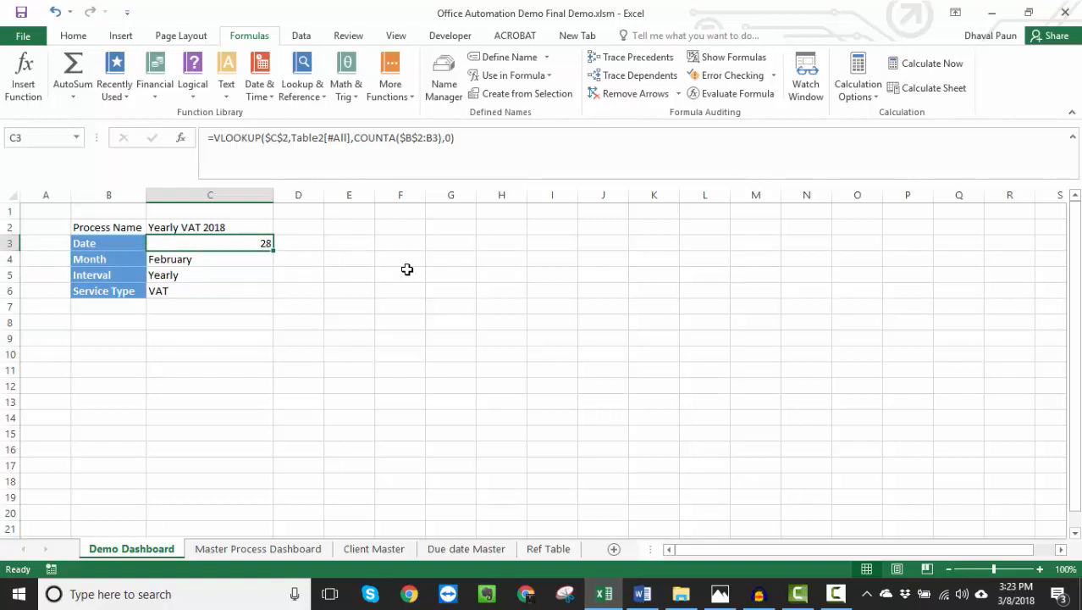
{"action": "key", "text": "F2"}
{"action": "key", "text": "Escape"}
{"action": "key", "text": "Down"}
{"action": "key", "text": "Down"}
{"action": "key", "text": "F2"}
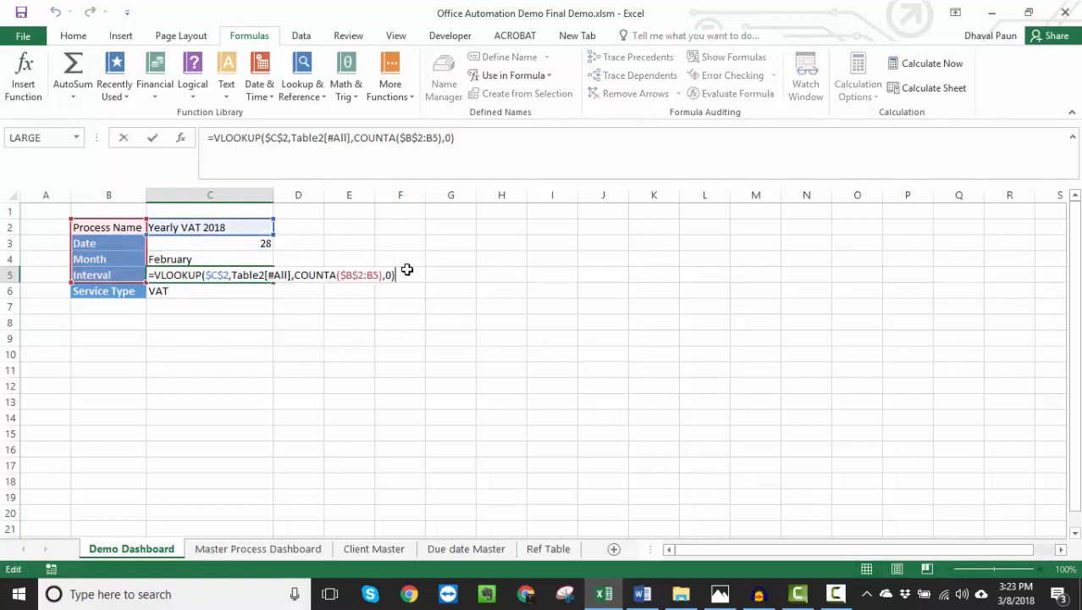
{"action": "key", "text": "Return"}
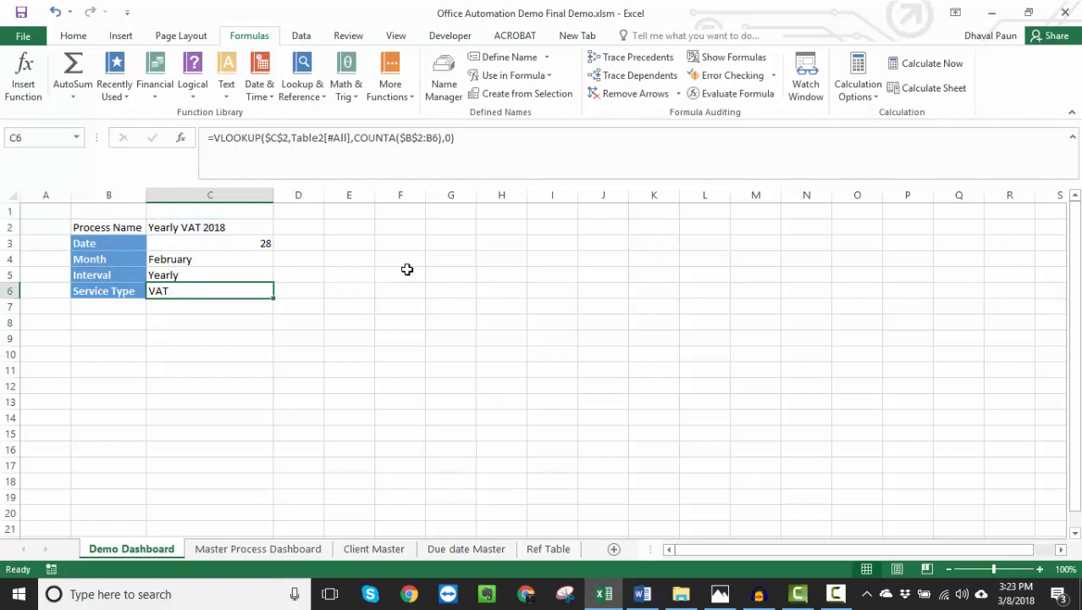
{"action": "key", "text": "Down"}
{"action": "key", "text": "Down"}
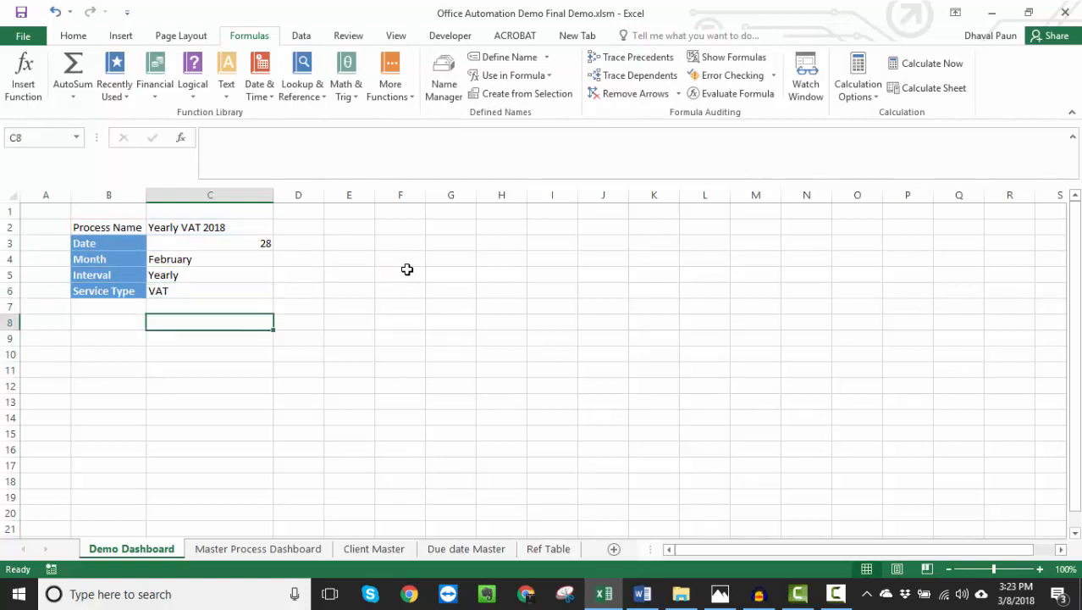
{"action": "key", "text": "Down"}
{"action": "key", "text": "Up"}
{"action": "key", "text": "Up"}
{"action": "key", "text": "Up"}
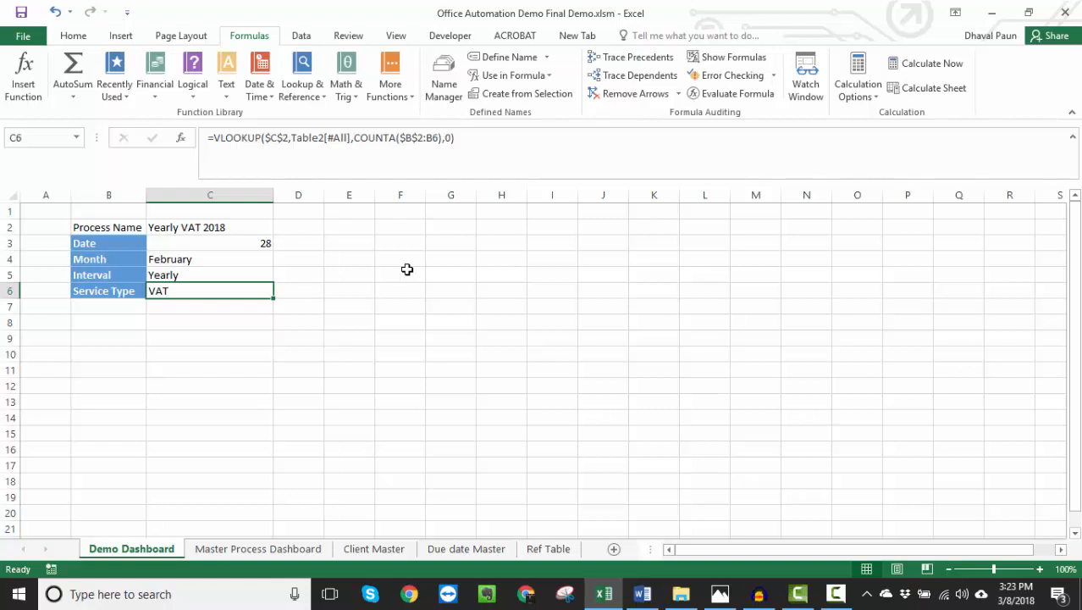
{"action": "left_click", "coordinate": [127, 338]}
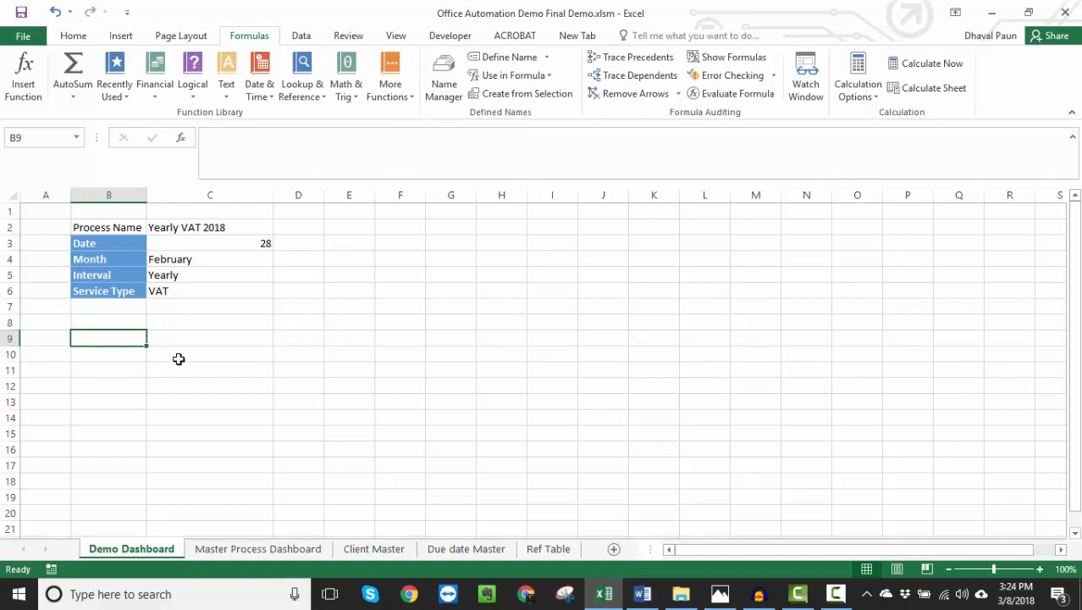
- Replace the MATCH lookup value in the Client Master O1 formula with cell C6 of the Demo Dashboard sheet
{"action": "left_click", "coordinate": [461, 550]}
{"action": "left_click", "coordinate": [356, 550]}
{"action": "left_click", "coordinate": [919, 216]}
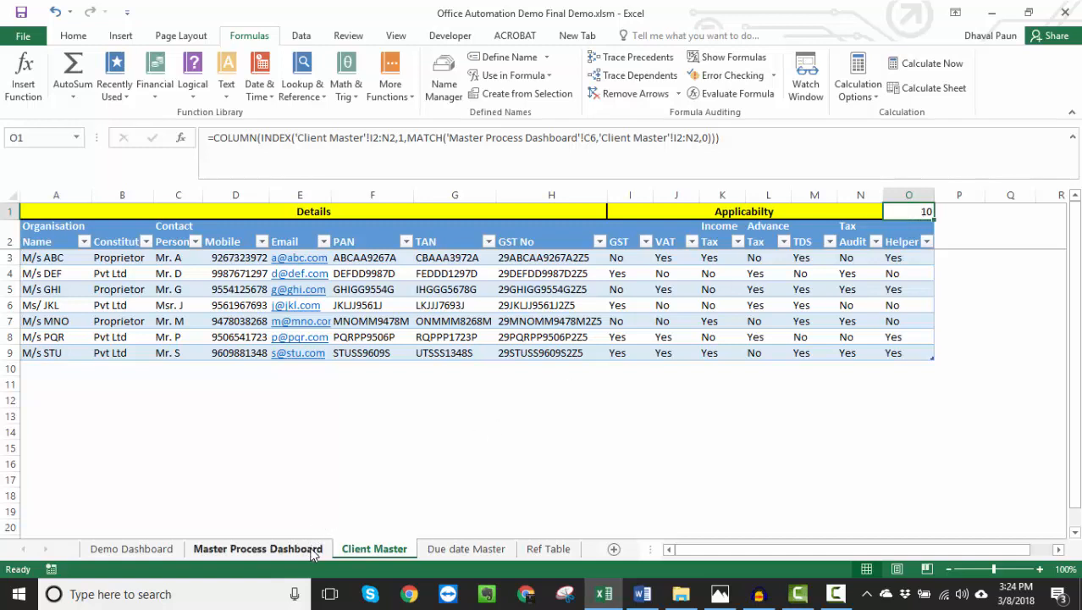
{"action": "double_click", "coordinate": [914, 212]}
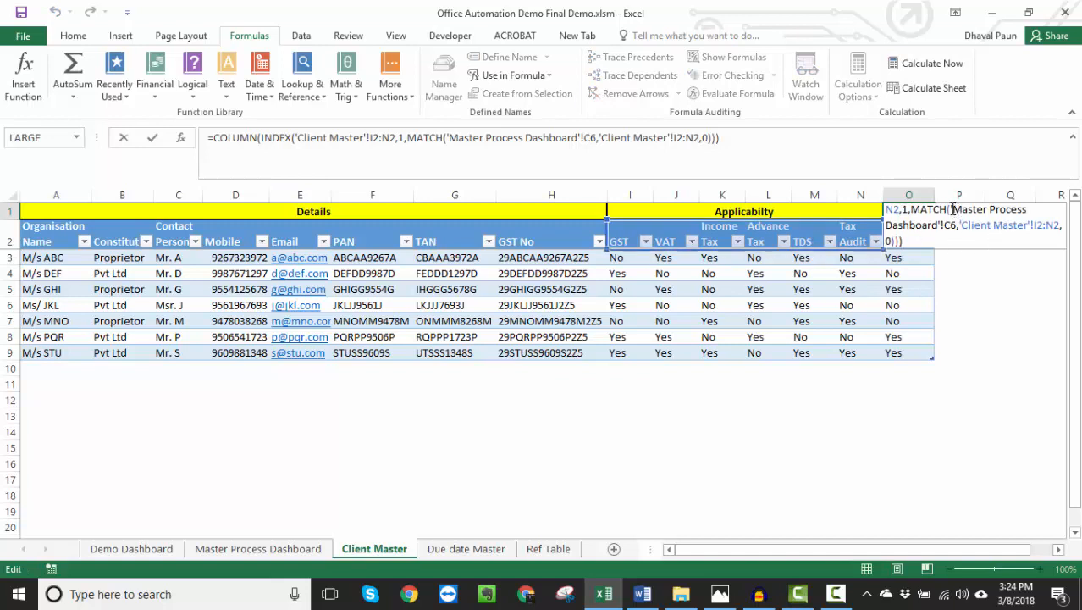
{"action": "left_click_drag", "start_coordinate": [953, 209], "coordinate": [960, 225]}
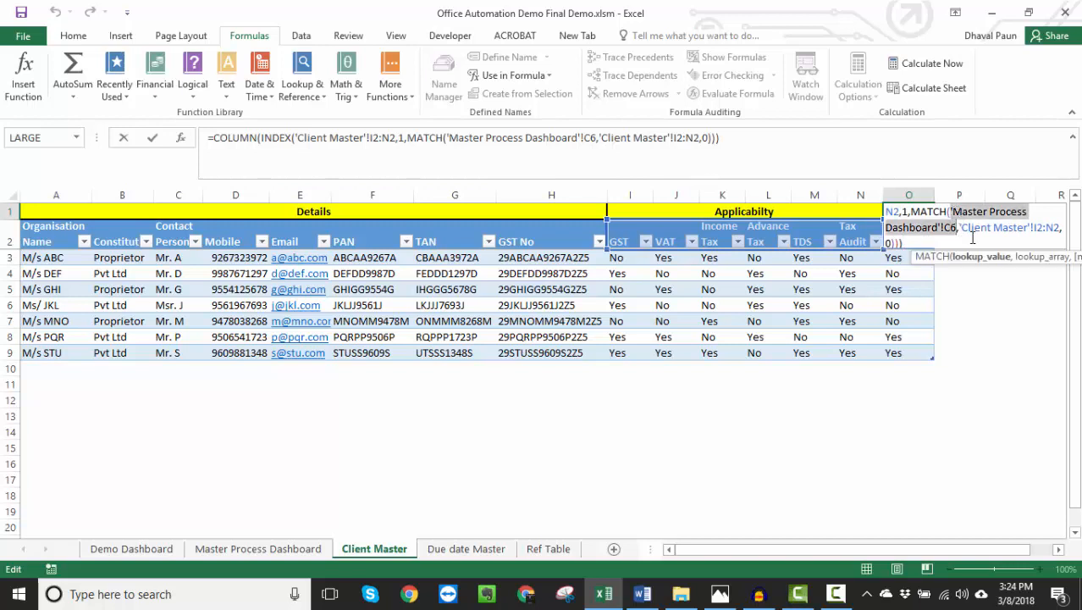
{"action": "key", "text": "Delete"}
{"action": "left_click", "coordinate": [113, 550]}
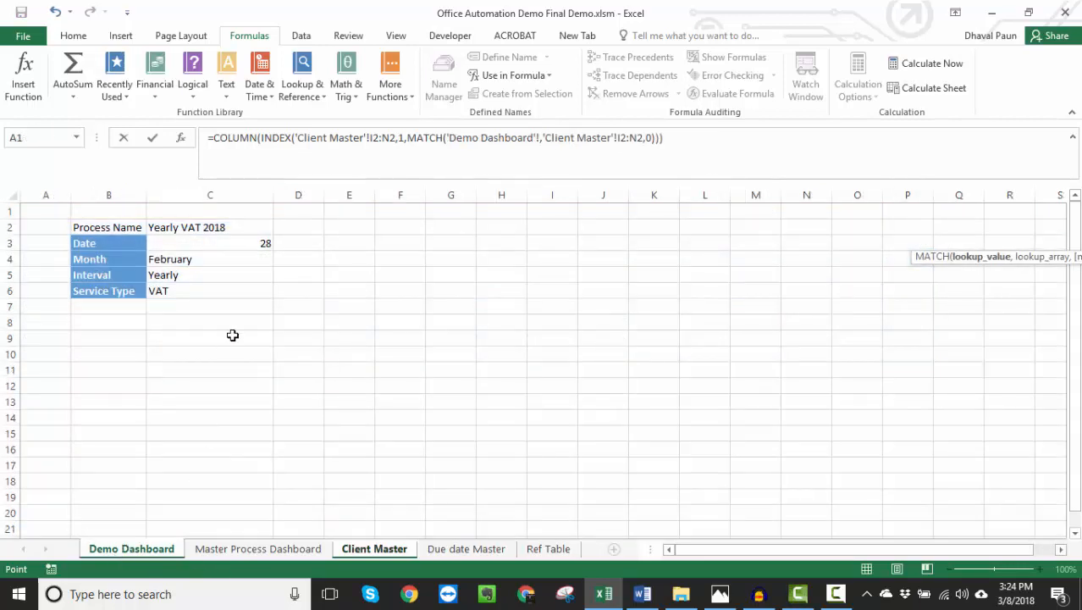
{"action": "left_click", "coordinate": [190, 289]}
{"action": "key", "text": "Return"}
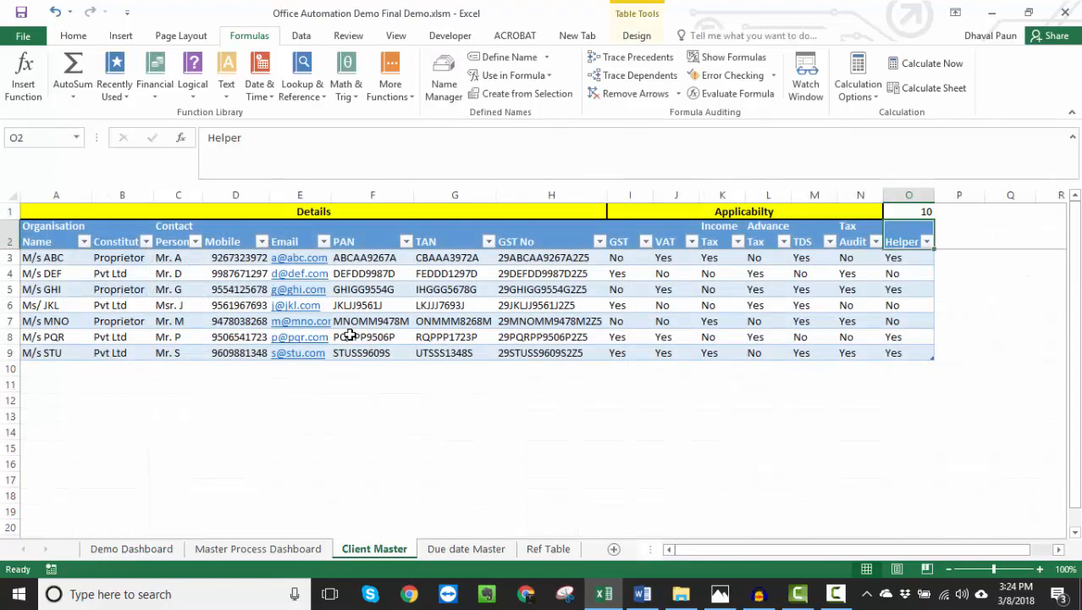
{"action": "key", "text": "Up"}
- Choose Monthly TDS March 2018 as the Process Name on the Demo Dashboard and select its Service Type cell
{"action": "key", "text": "ctrl+Page_Up"}
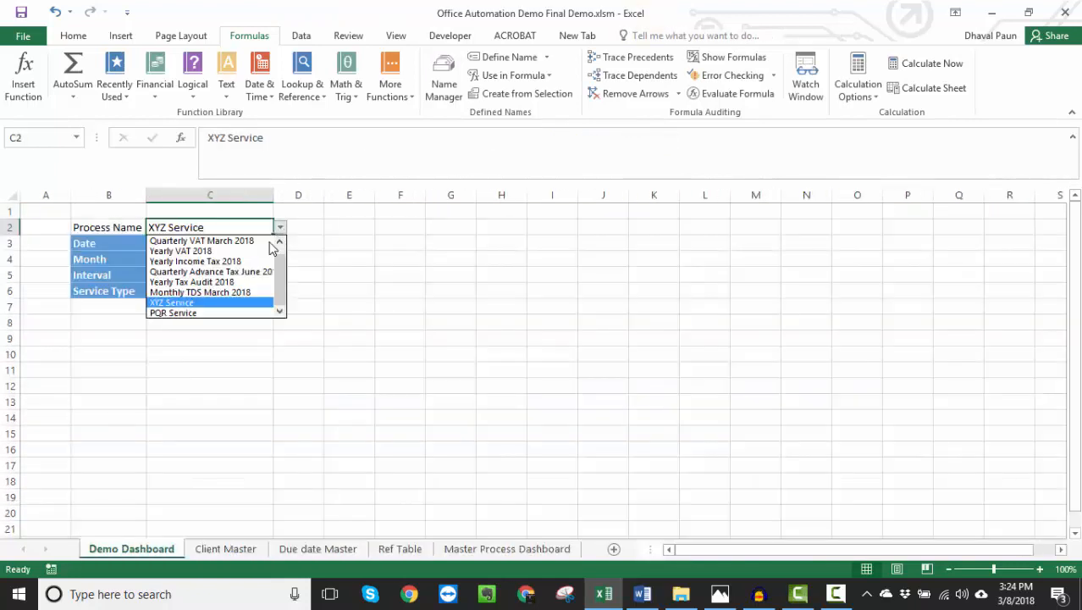
{"action": "left_click", "coordinate": [214, 292]}
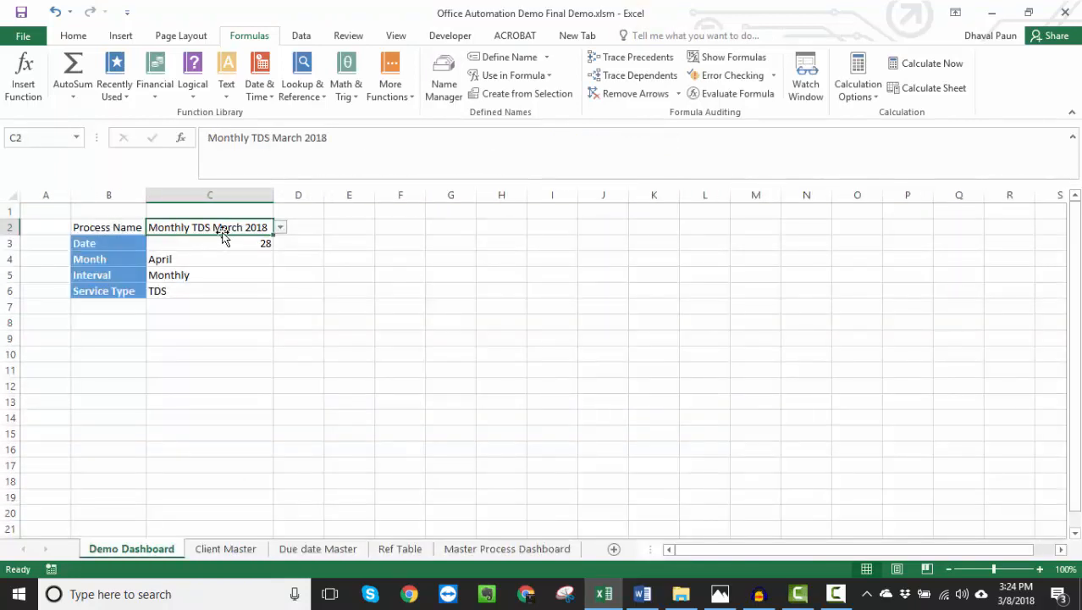
{"action": "left_click", "coordinate": [181, 287]}
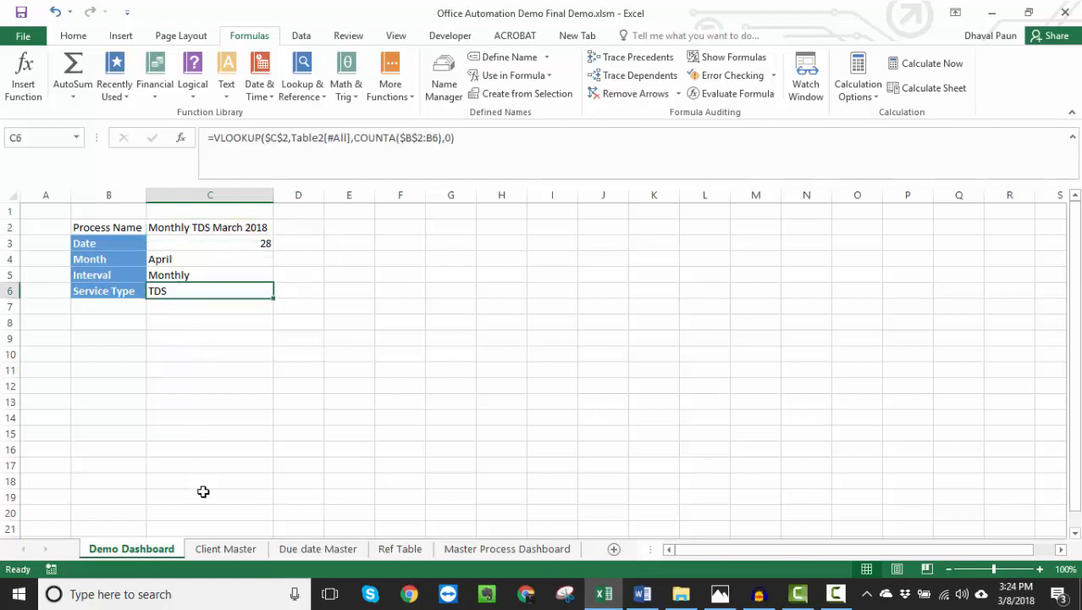
- Count the Client Master header columns from Organisation Name through TDS to check the column number in O1
{"action": "left_click", "coordinate": [249, 550]}
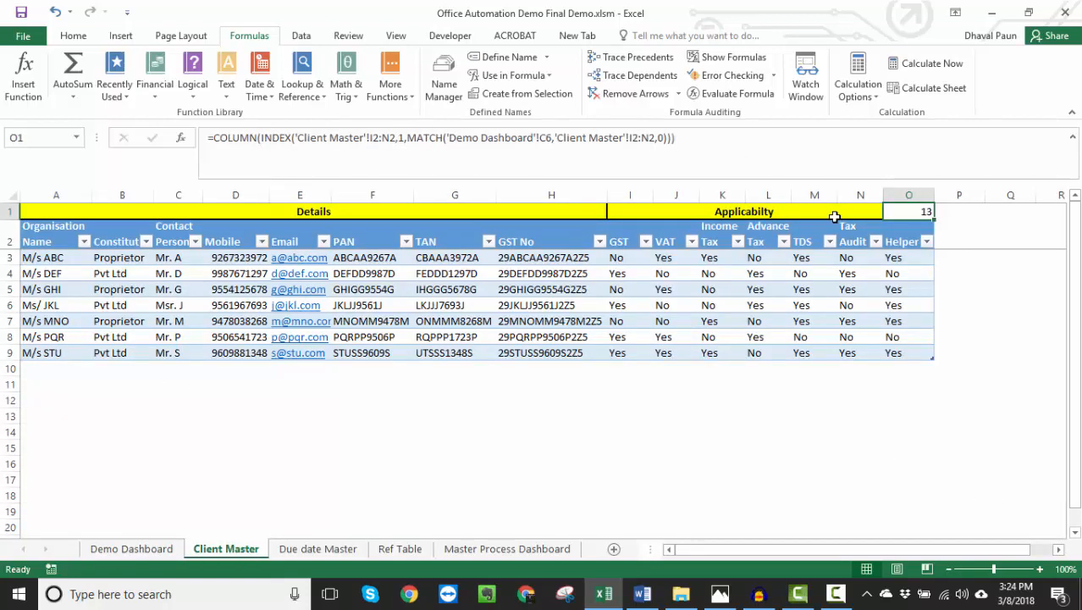
{"action": "left_click", "coordinate": [809, 240]}
{"action": "left_click", "coordinate": [36, 237]}
{"action": "key", "text": "ctrl+shift+Right"}
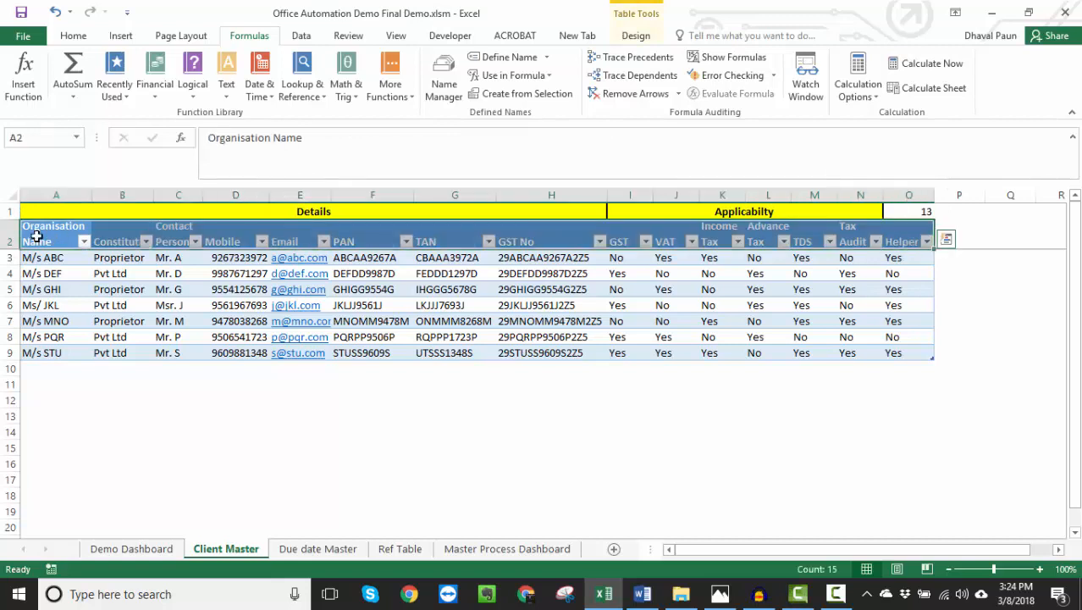
{"action": "left_click", "coordinate": [37, 237]}
{"action": "key", "text": "ctrl+shift+Right"}
{"action": "key", "text": "shift+Left"}
{"action": "key", "text": "shift+Left"}
{"action": "key", "text": "shift+Left"}
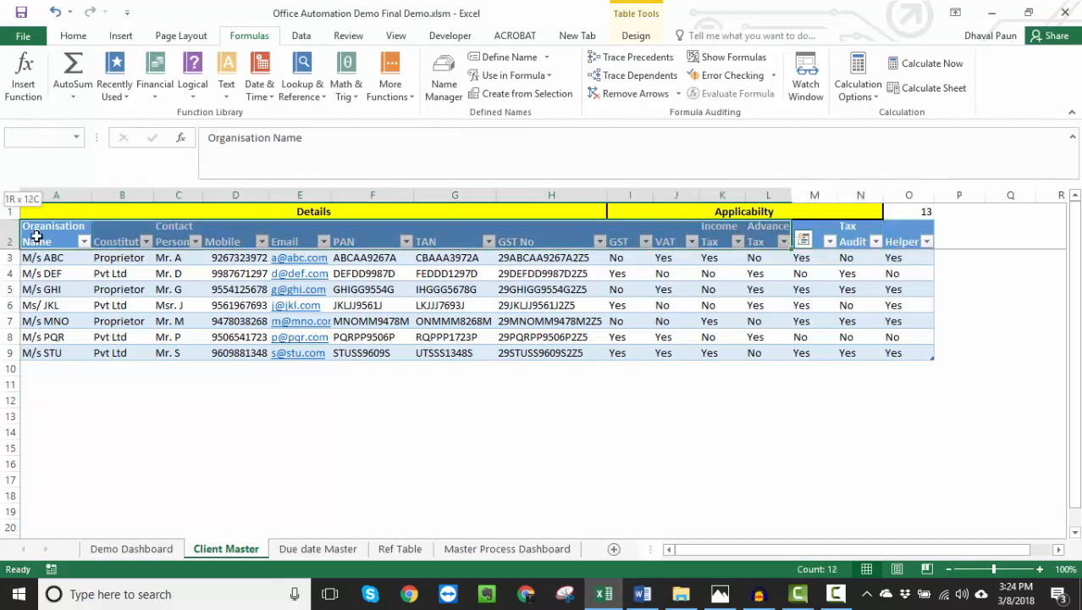
{"action": "key", "text": "shift+Right"}
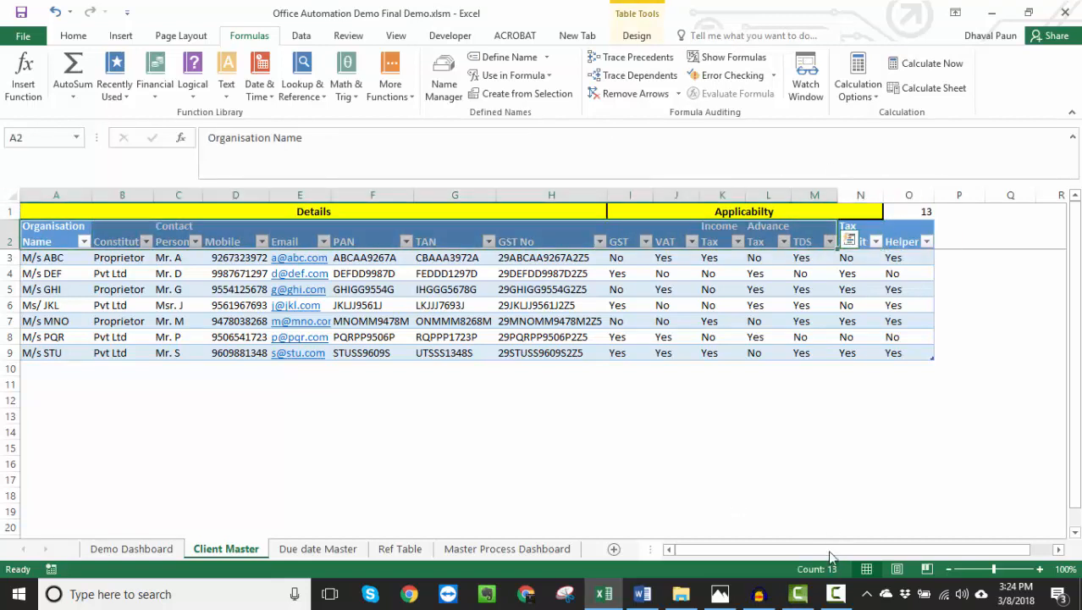
- Examine the O1 formula and the Helper column's OFFSET formulas in O3:O9 against the Service Type on the Demo Dashboard
{"action": "left_click", "coordinate": [929, 216]}
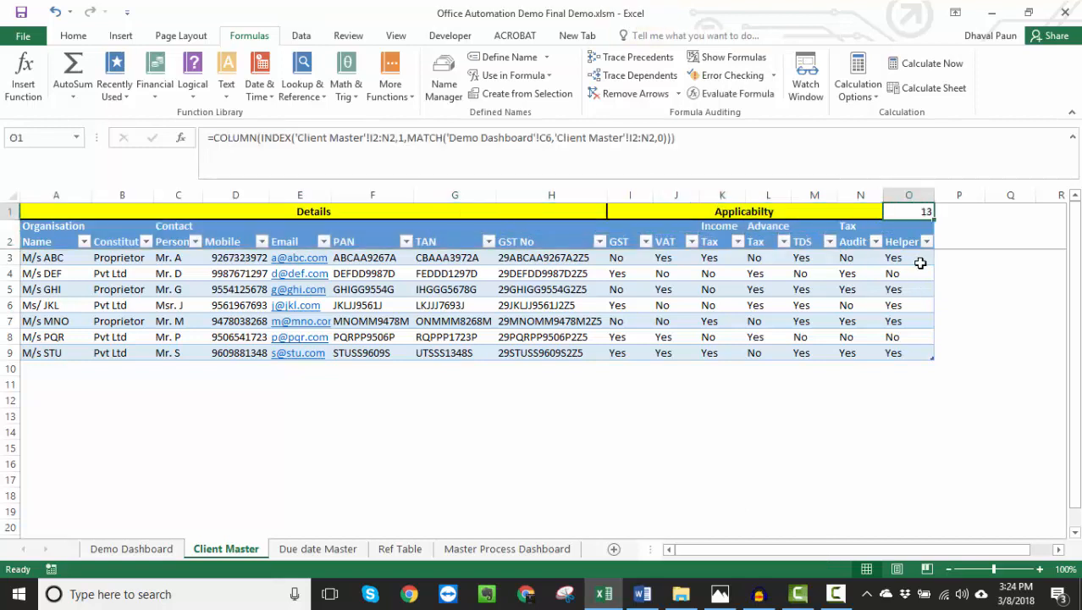
{"action": "left_click", "coordinate": [915, 259]}
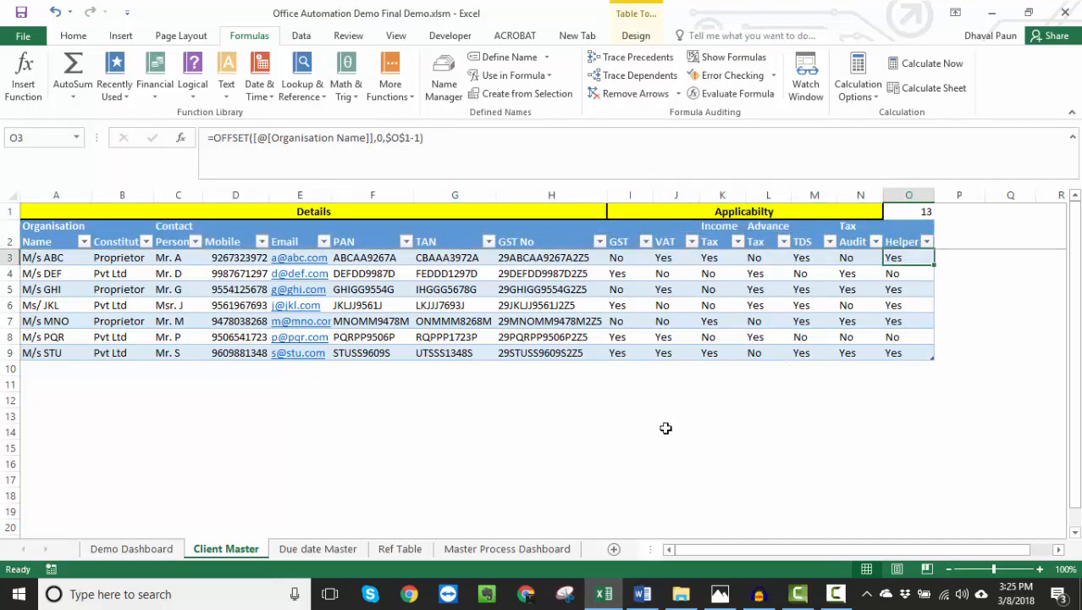
{"action": "left_click", "coordinate": [139, 550]}
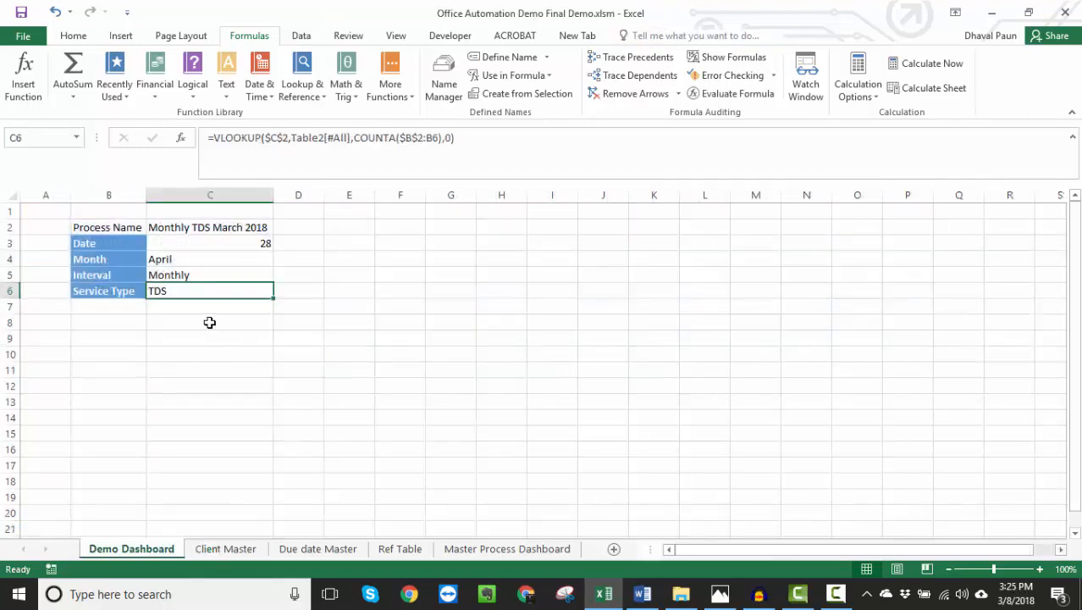
{"action": "left_click", "coordinate": [224, 550]}
{"action": "left_click", "coordinate": [915, 215]}
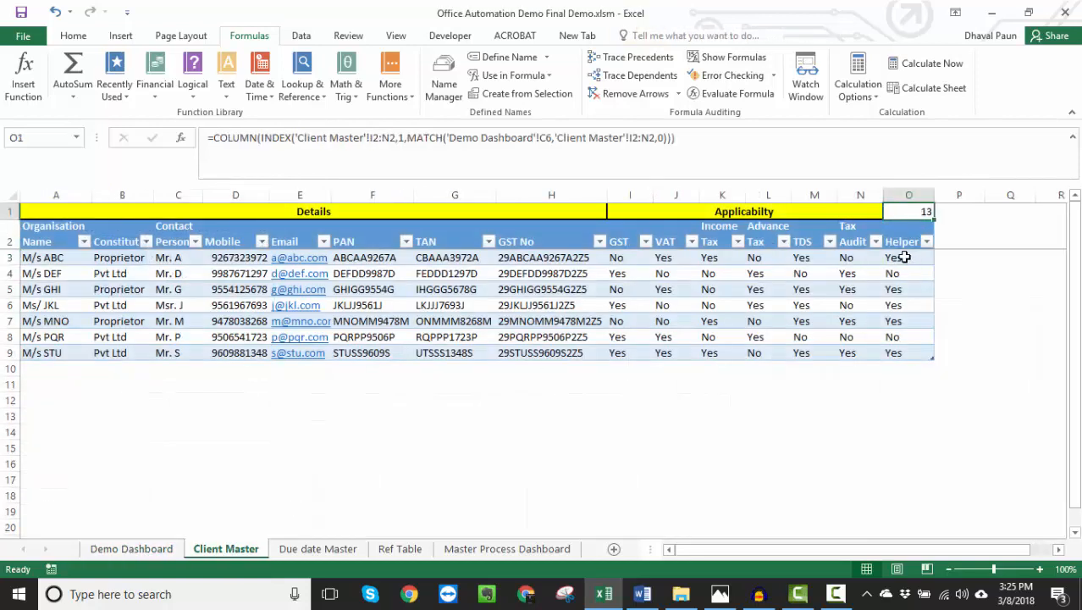
{"action": "left_click_drag", "start_coordinate": [899, 257], "coordinate": [899, 353]}
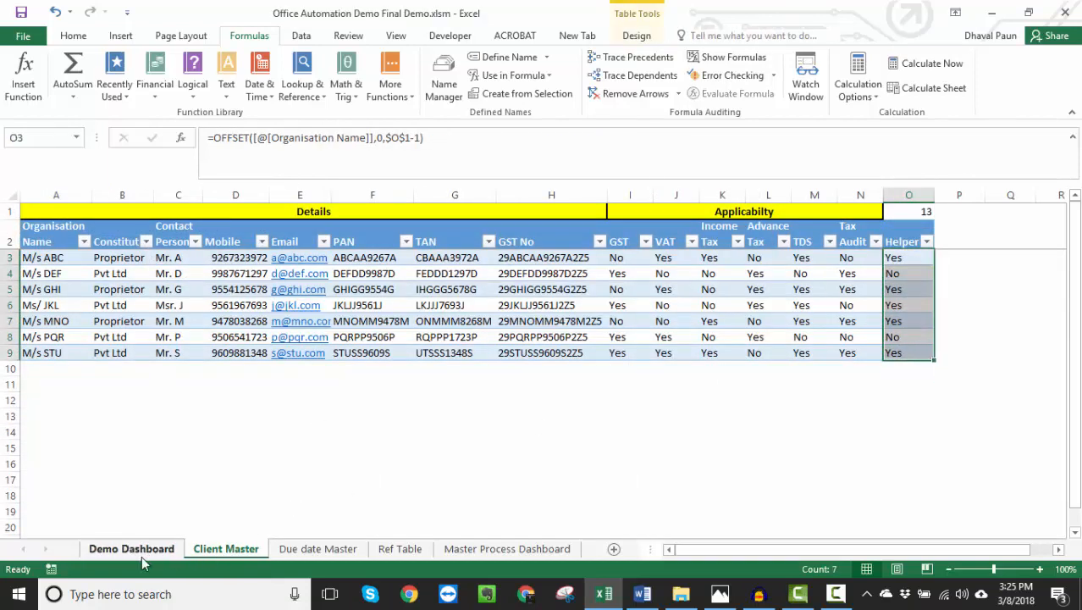
{"action": "left_click", "coordinate": [138, 551]}
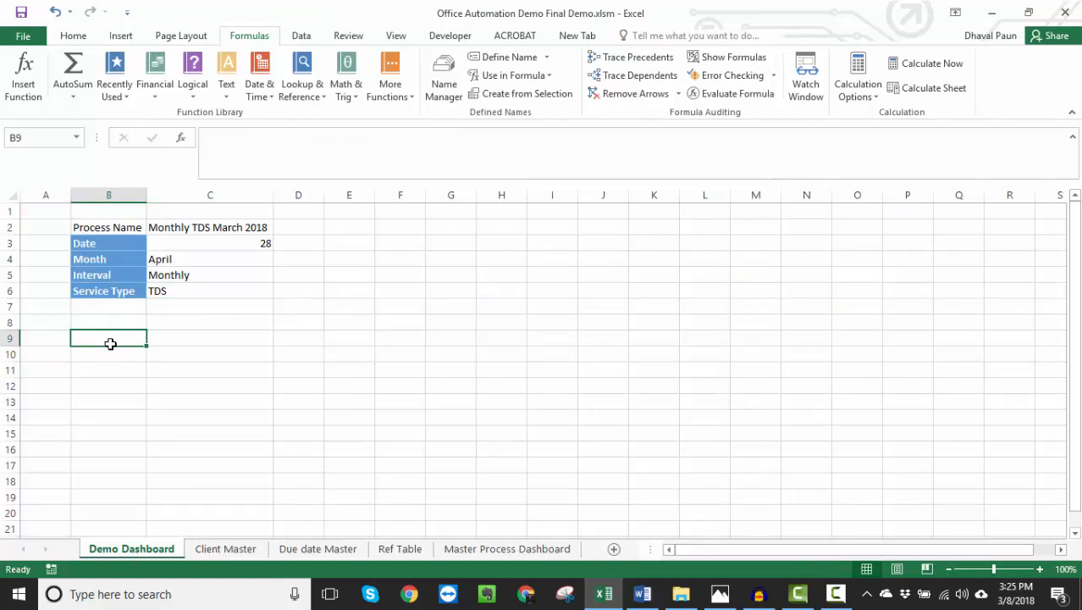
{"action": "left_click", "coordinate": [176, 290]}
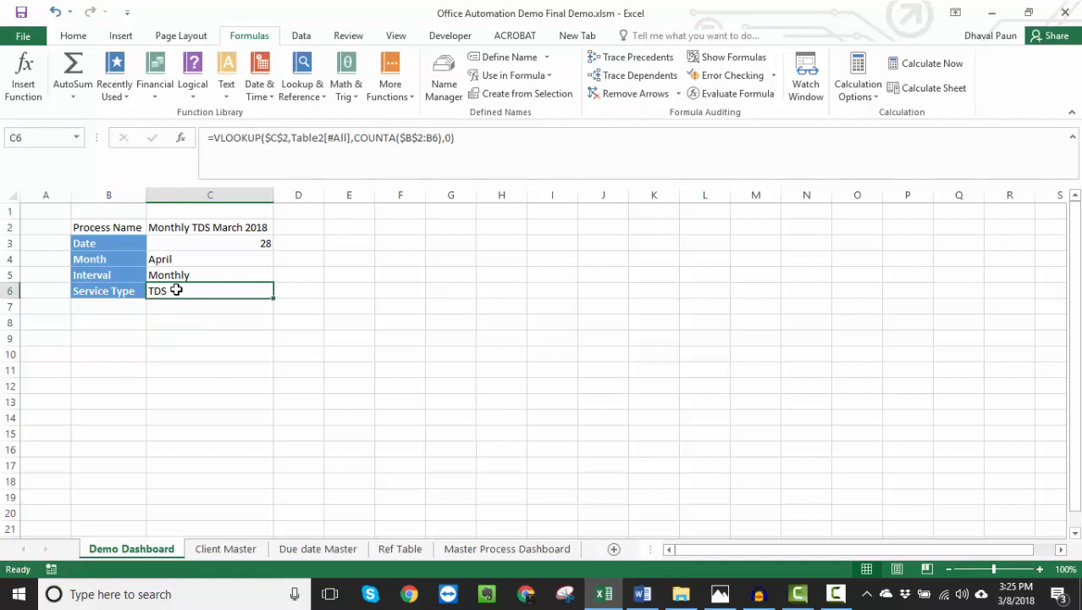
- Copy the Client Master headers from Organisation Name through GST No into row 9 of the Demo Dashboard, starting at B9
{"action": "left_click", "coordinate": [208, 550]}
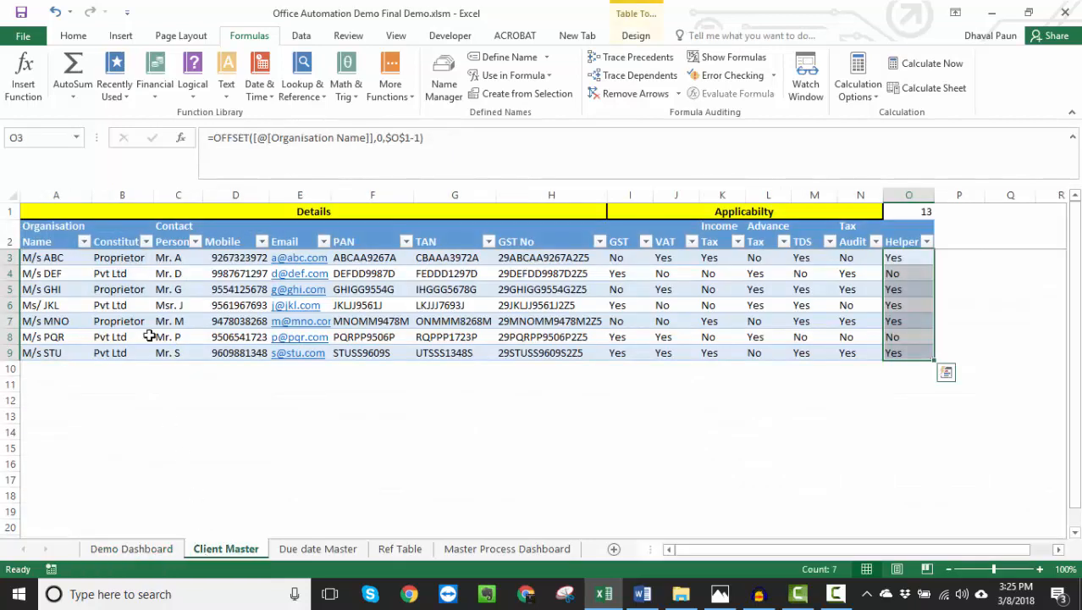
{"action": "left_click", "coordinate": [55, 244]}
{"action": "key", "text": "shift+Right"}
{"action": "key", "text": "shift+Right"}
{"action": "key", "text": "shift+Right"}
{"action": "key", "text": "shift+Right"}
{"action": "key", "text": "shift+Right"}
{"action": "key", "text": "shift+Right"}
{"action": "key", "text": "shift+Right"}
{"action": "key", "text": "shift+Right"}
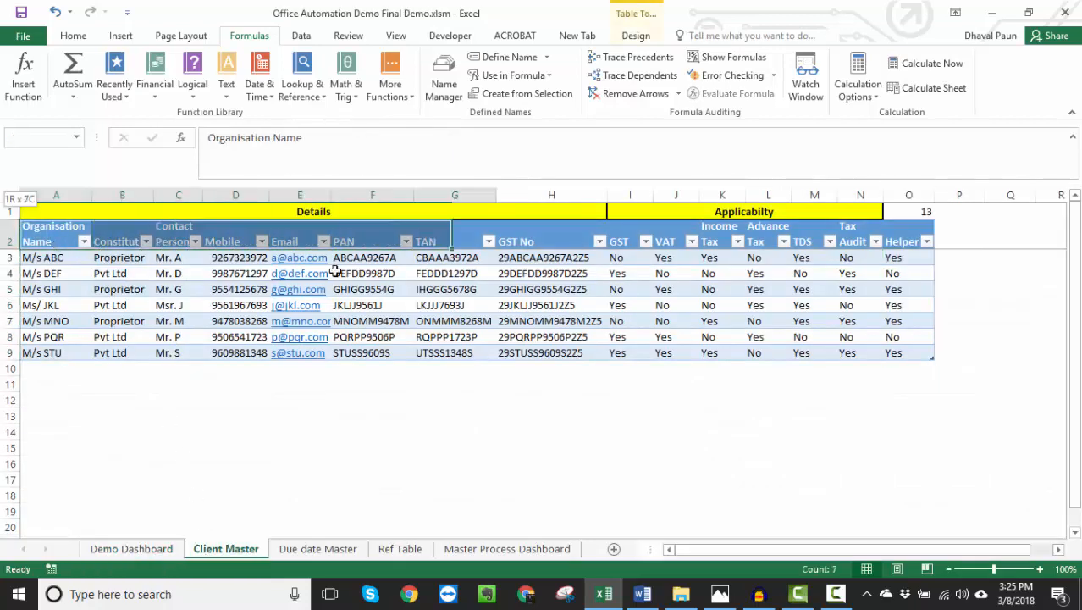
{"action": "key", "text": "shift+Left"}
{"action": "key", "text": "ctrl+c"}
{"action": "key", "text": "ctrl+Page_Up"}
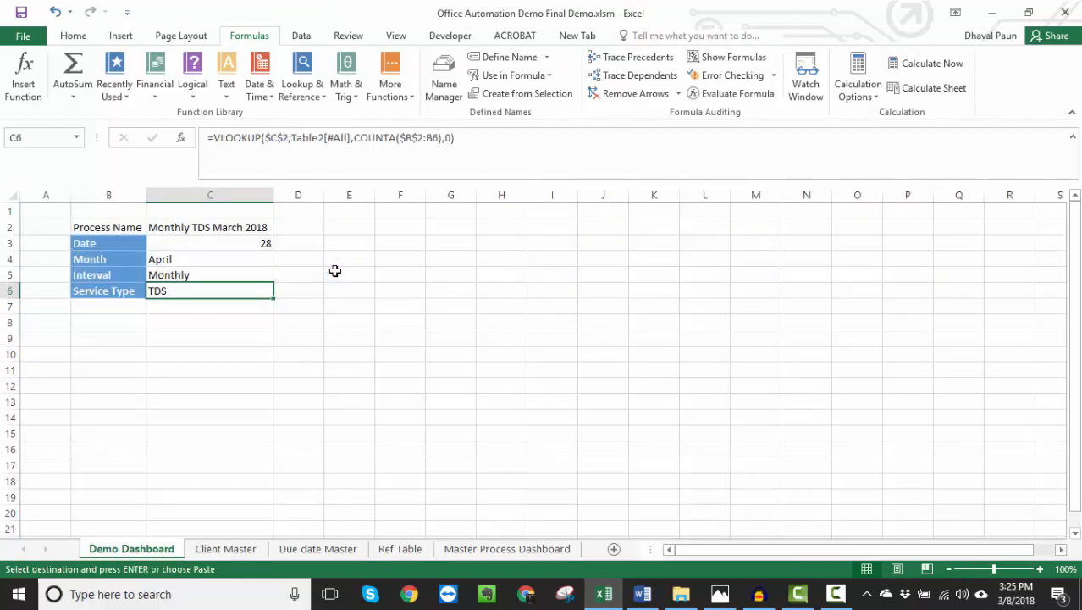
{"action": "key", "text": "Down"}
{"action": "key", "text": "Down"}
{"action": "key", "text": "Down"}
{"action": "key", "text": "Left"}
{"action": "key", "text": "ctrl+v"}
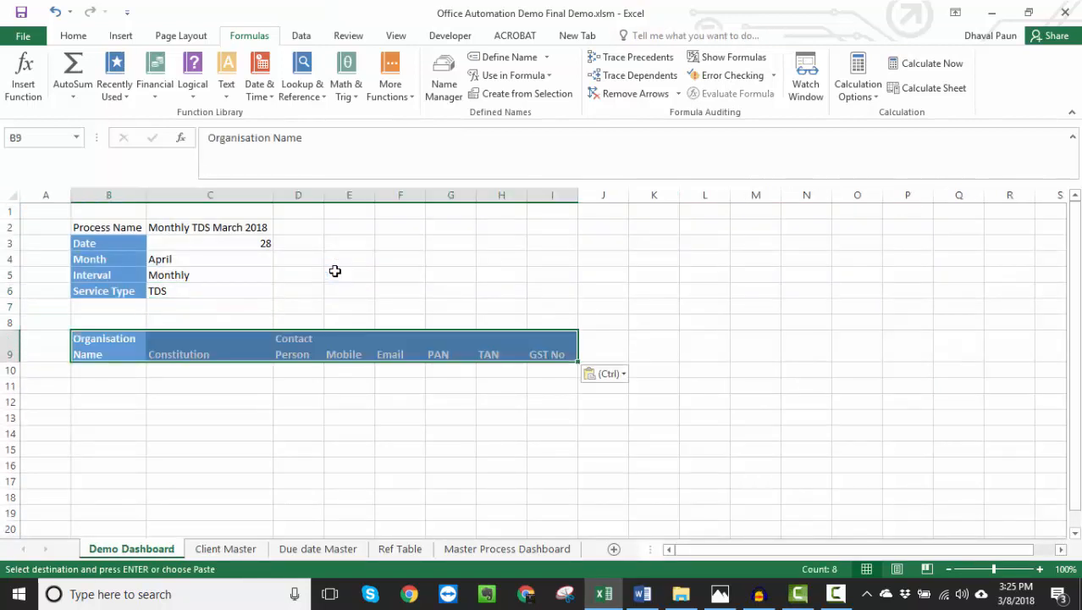
- Add a Comments header in J9, directly after GST No on the Demo Dashboard
{"action": "key", "text": "Right"}
{"action": "key", "text": "Right"}
{"action": "key", "text": "Right"}
{"action": "key", "text": "Right"}
{"action": "key", "text": "Right"}
{"action": "key", "text": "Right"}
{"action": "key", "text": "Right"}
{"action": "key", "text": "Right"}
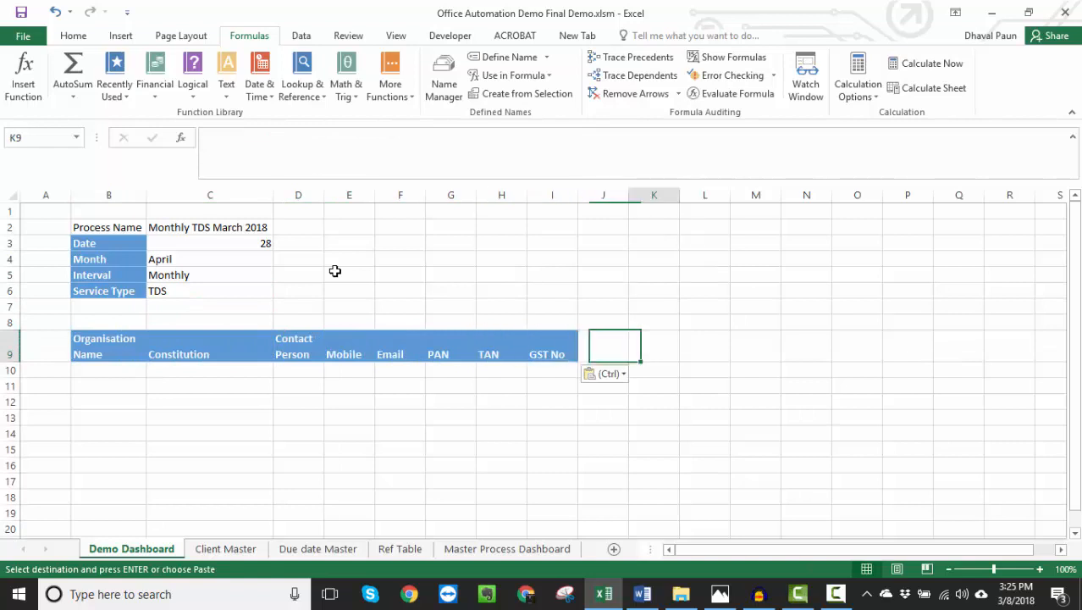
{"action": "key", "text": "Right"}
{"action": "key", "text": "Left"}
{"action": "type", "text": "Comments"}
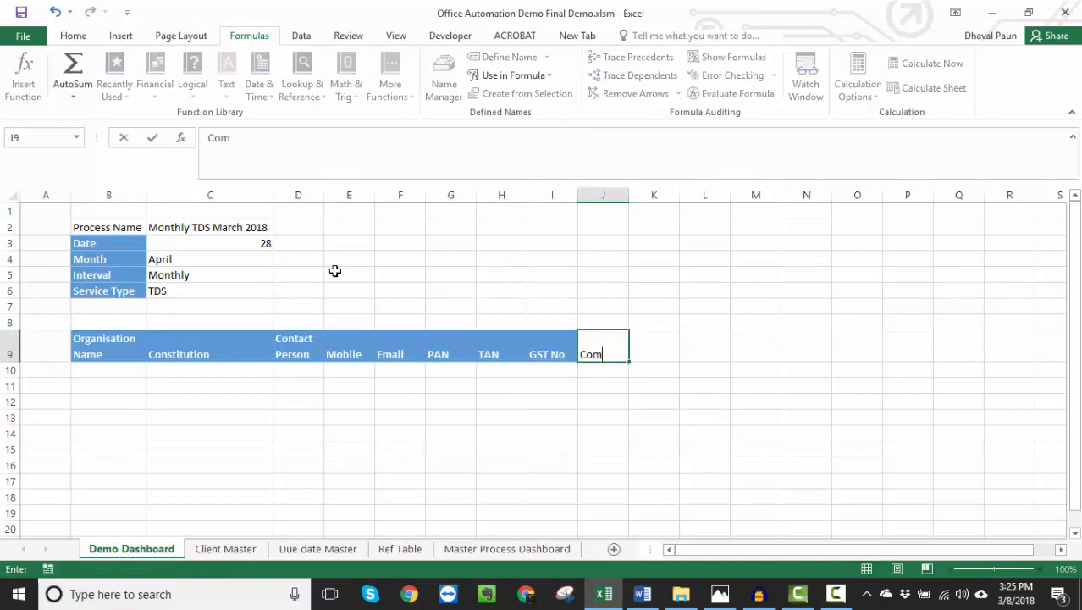
{"action": "key", "text": "ctrl+Return"}
{"action": "key", "text": "Up"}
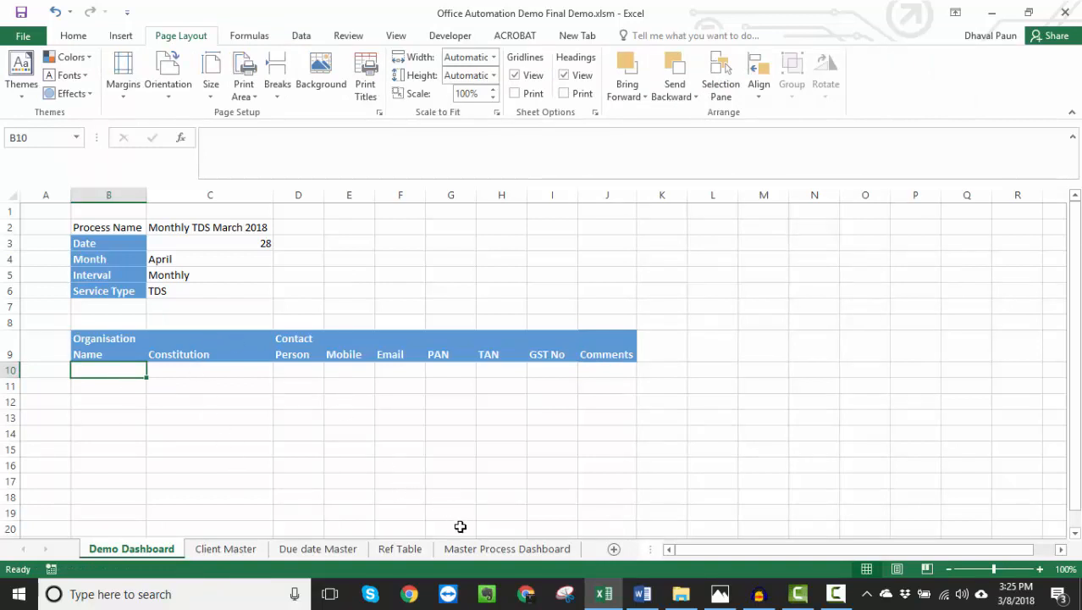
- Review the Client Master rows marked Yes in the Helper column, then return to the Demo Dashboard
{"action": "left_click", "coordinate": [254, 549]}
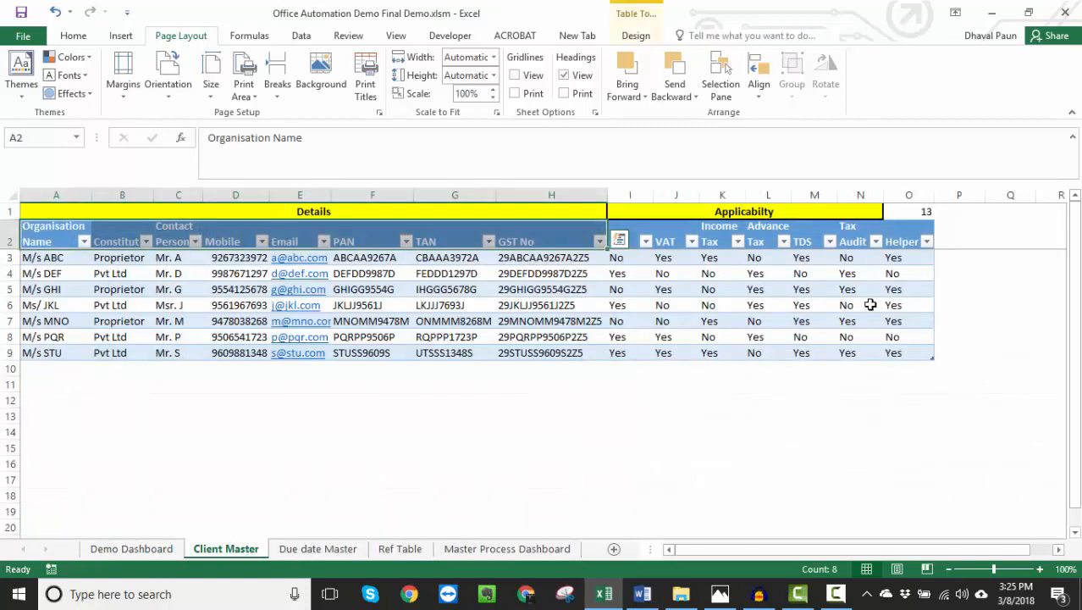
{"action": "left_click", "coordinate": [909, 259]}
{"action": "left_click", "coordinate": [909, 291]}
{"action": "left_click", "coordinate": [901, 305]}
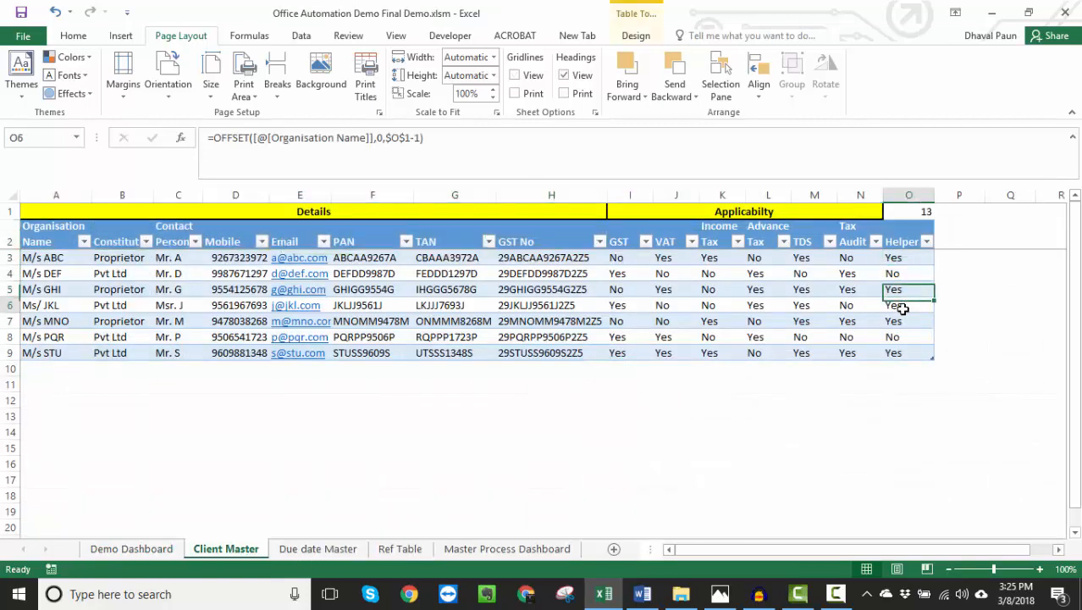
{"action": "left_click", "coordinate": [899, 320]}
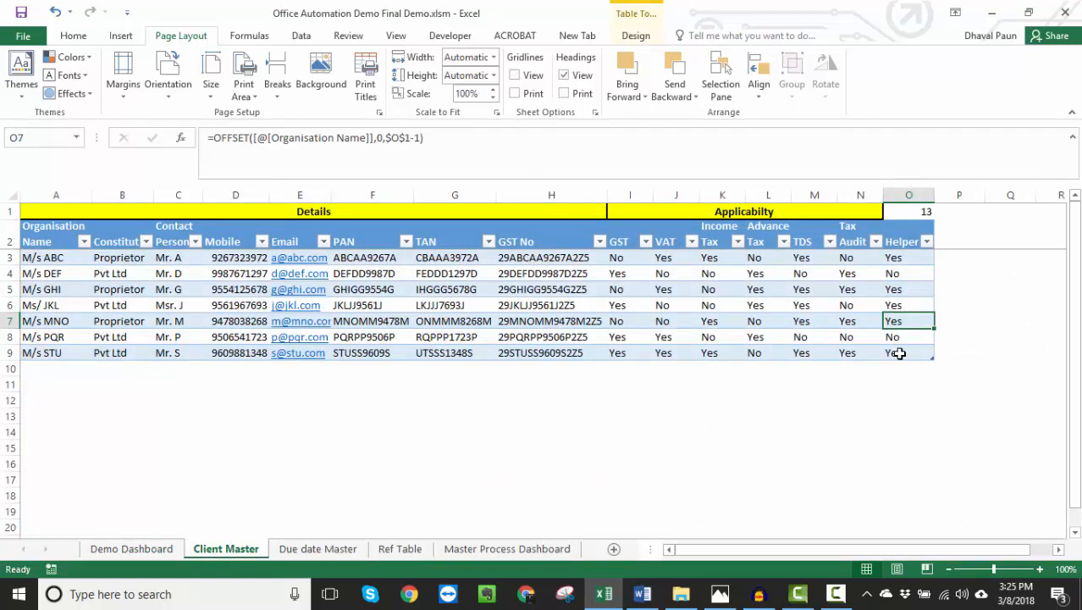
{"action": "left_click", "coordinate": [899, 354]}
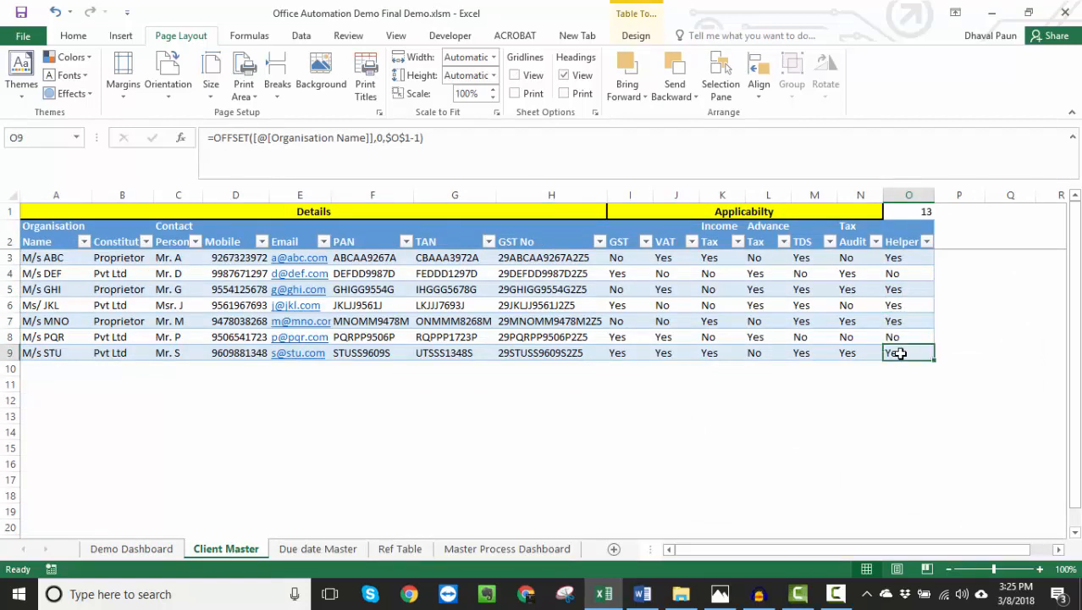
{"action": "left_click", "coordinate": [135, 549]}
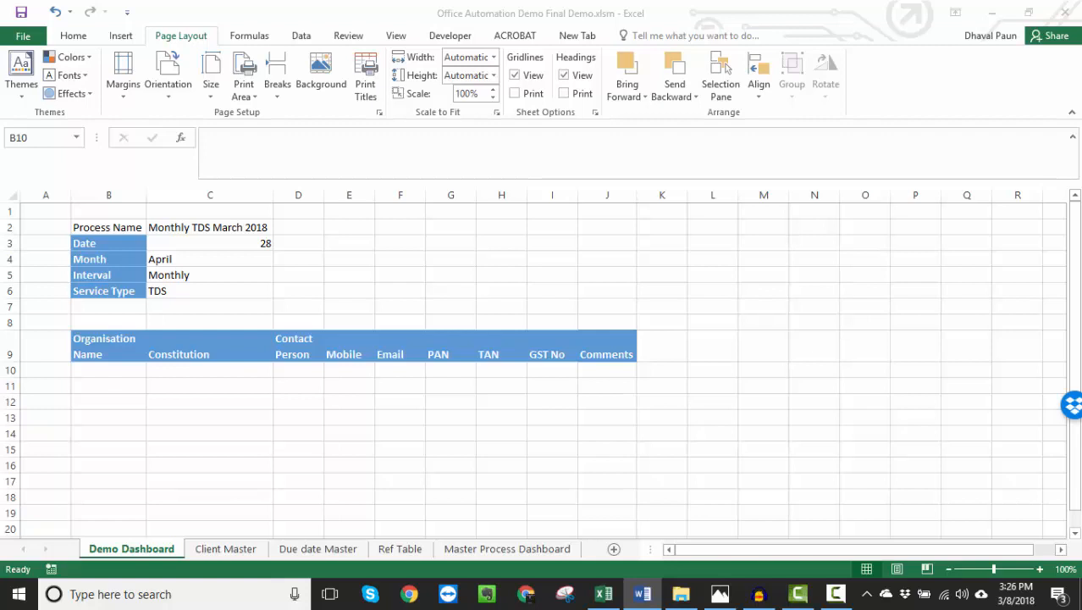
- Start an INDEX formula in B10 of the Demo Dashboard with Client Master range A3:A149 as its array
{"action": "left_click", "coordinate": [96, 370]}
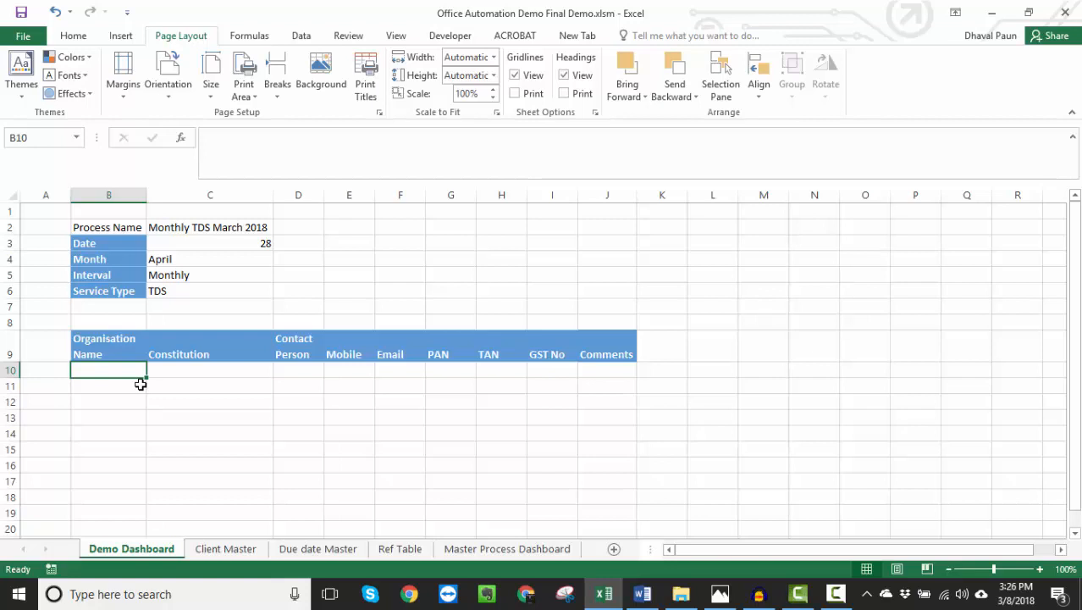
{"action": "type", "text": "="}
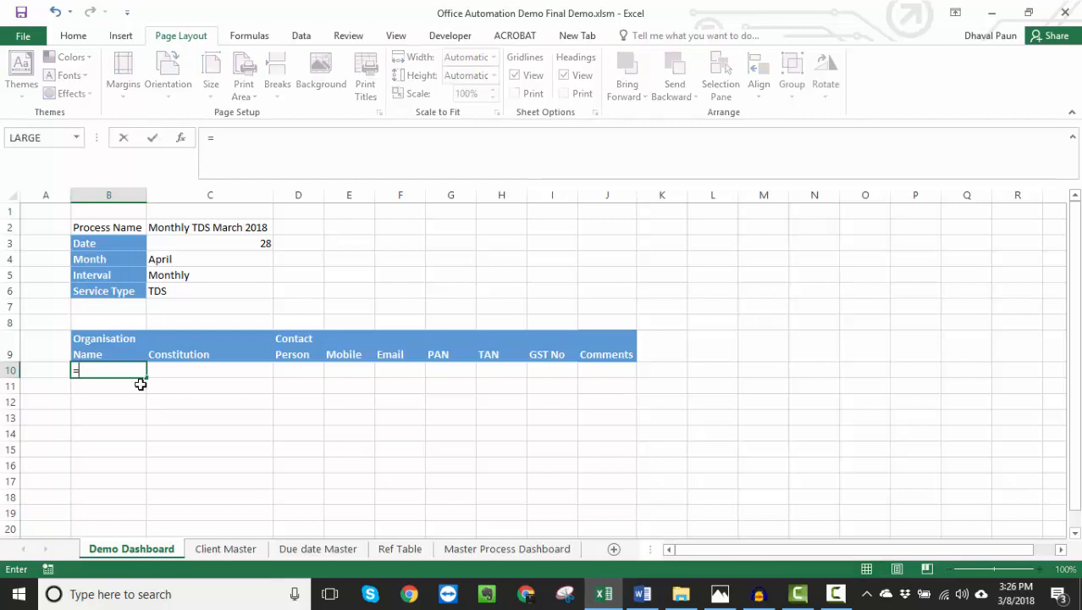
{"action": "type", "text": "index("}
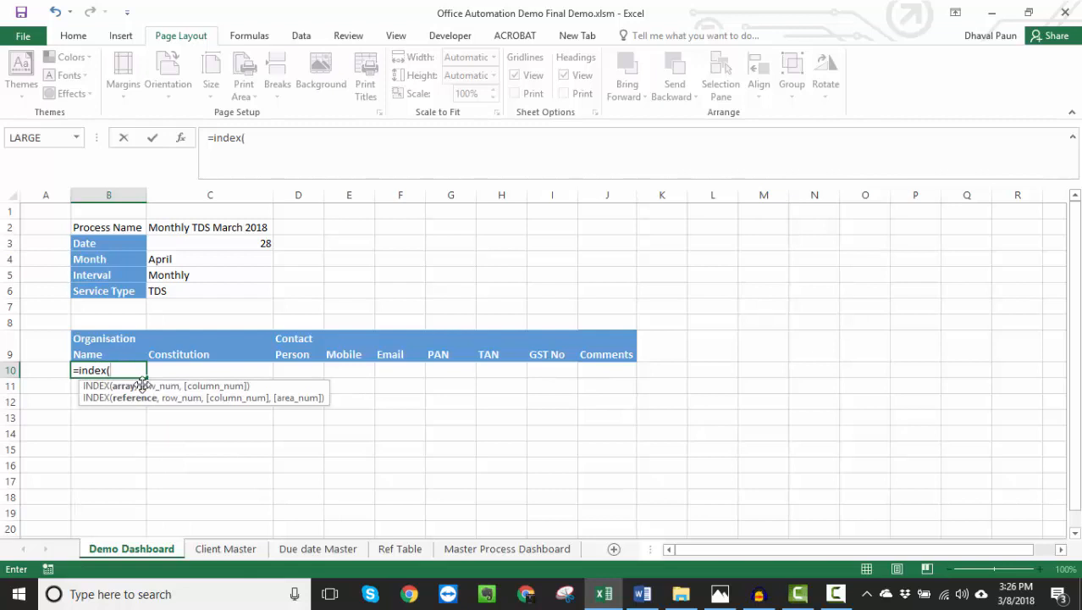
{"action": "left_click", "coordinate": [225, 549]}
{"action": "left_click", "coordinate": [49, 258]}
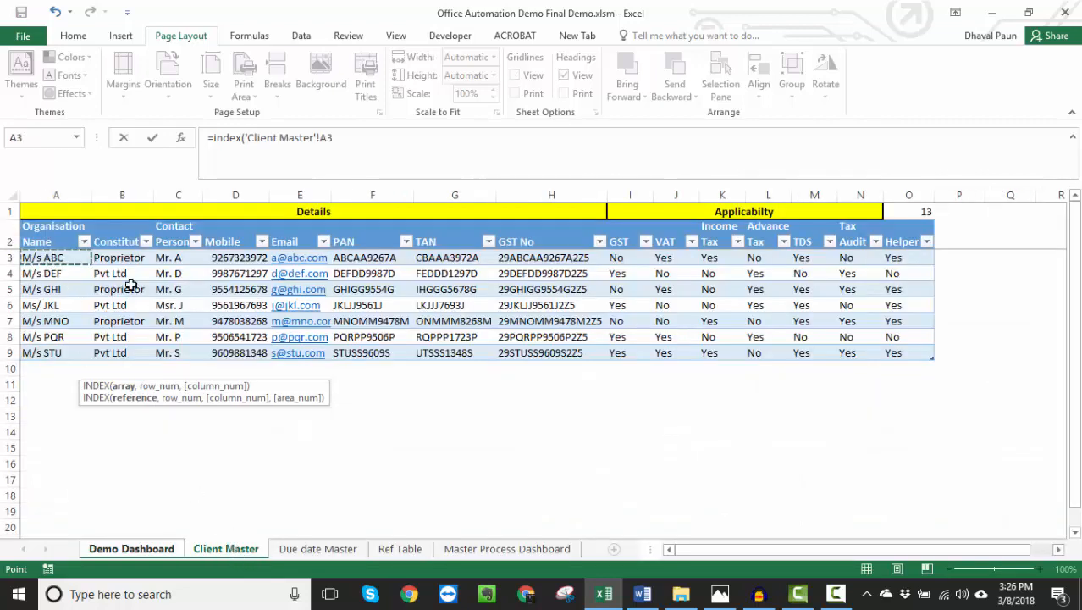
{"action": "key", "text": "ctrl+shift+Down"}
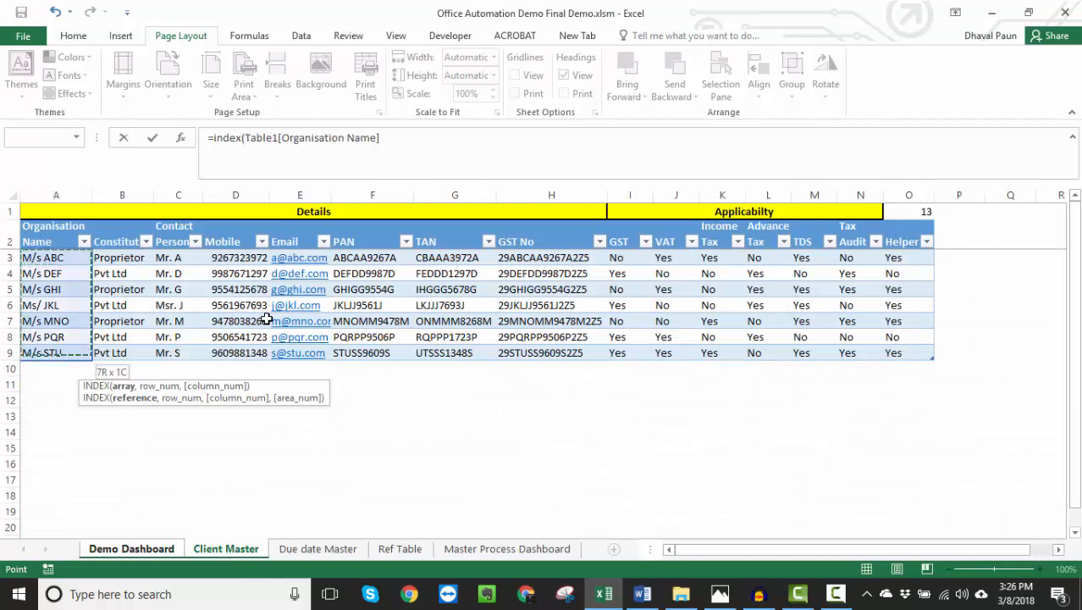
{"action": "key", "text": "ctrl+shift+Down"}
{"action": "key", "text": "shift+Up"}
{"action": "key", "text": "shift+Up"}
{"action": "key", "text": "shift+Up"}
{"action": "key", "text": "shift+Up"}
{"action": "key", "text": "shift+Up"}
{"action": "key", "text": "shift+Up"}
{"action": "key", "text": "shift+Up"}
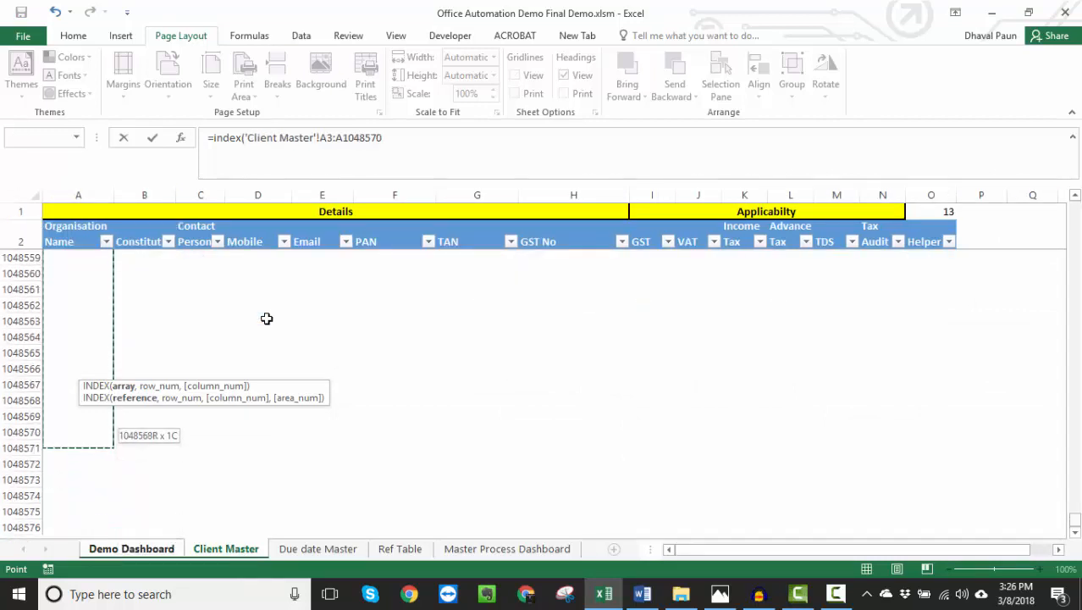
{"action": "key", "text": "ctrl+shift+Up"}
{"action": "key", "text": "shift+Down"}
{"action": "key", "text": "shift+Down"}
{"action": "key", "text": "shift+Down"}
{"action": "key", "text": "shift+Down"}
{"action": "key", "text": "shift+Down"}
{"action": "key", "text": "shift+Down"}
{"action": "key", "text": "shift+Down"}
{"action": "key", "text": "shift+Down"}
{"action": "key", "text": "shift+Down"}
{"action": "key", "text": "shift+Down"}
{"action": "key", "text": "shift+Down"}
{"action": "key", "text": "shift+Down"}
{"action": "key", "text": "shift+Down"}
{"action": "key", "text": "shift+Down"}
{"action": "key", "text": "shift+Down"}
{"action": "key", "text": "shift+Down"}
{"action": "key", "text": "shift+Down"}
{"action": "key", "text": "shift+Down"}
{"action": "key", "text": "shift+Down"}
{"action": "key", "text": "shift+Down"}
{"action": "key", "text": "shift+Down"}
{"action": "key", "text": "shift+Down"}
{"action": "key", "text": "shift+Down"}
{"action": "key", "text": "shift+Down"}
{"action": "key", "text": "shift+Down"}
{"action": "key", "text": "shift+Down"}
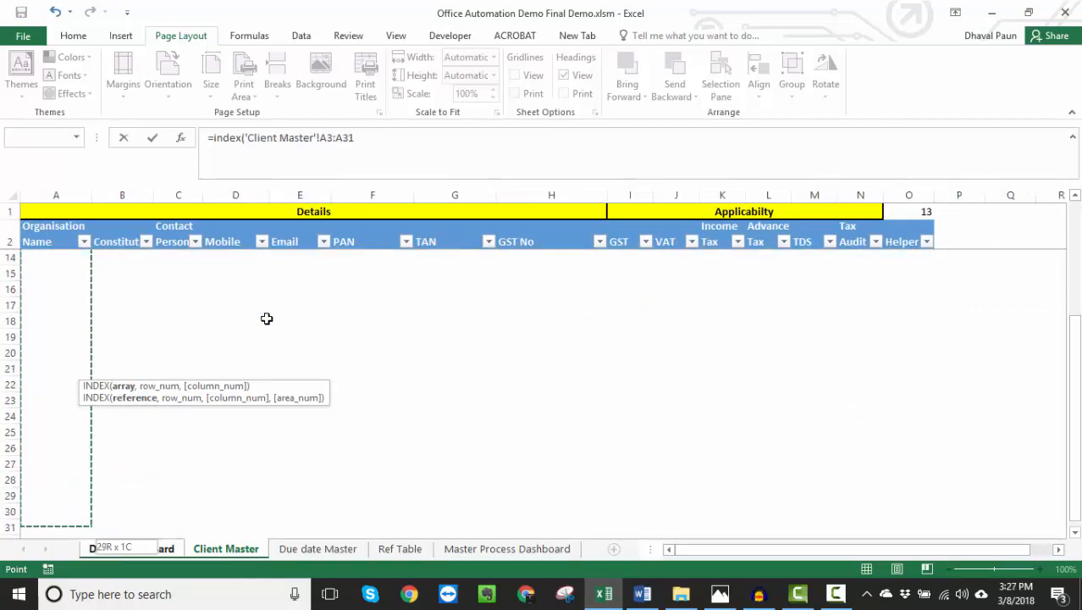
{"action": "key", "text": "shift+Down"}
{"action": "key", "text": "shift+Down"}
{"action": "key", "text": "shift+Down"}
{"action": "key", "text": "shift+Down"}
{"action": "key", "text": "shift+Down"}
{"action": "key", "text": "shift+Down"}
{"action": "key", "text": "shift+Down"}
{"action": "key", "text": "shift+Down"}
{"action": "key", "text": "shift+Down"}
{"action": "key", "text": "shift+Down"}
{"action": "key", "text": "shift+Down"}
{"action": "key", "text": "shift+Down"}
{"action": "key", "text": "shift+Down"}
{"action": "key", "text": "shift+Down"}
{"action": "key", "text": "shift+Down"}
{"action": "key", "text": "shift+Down"}
{"action": "key", "text": "shift+Down"}
{"action": "key", "text": "shift+Down"}
{"action": "key", "text": "shift+Down"}
{"action": "key", "text": "shift+Down"}
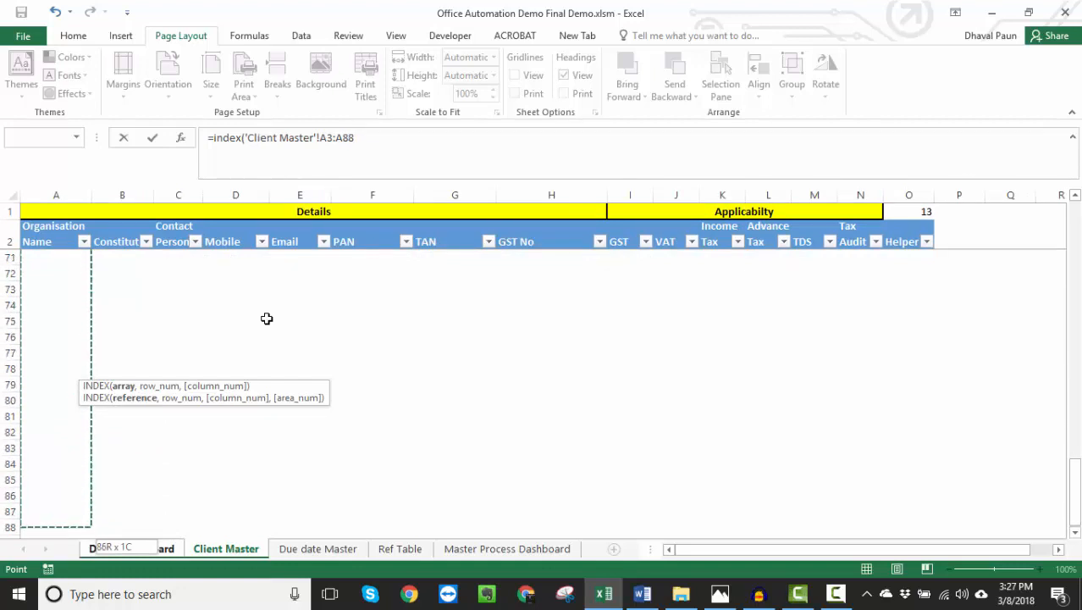
{"action": "key", "text": "shift+Down"}
{"action": "key", "text": "shift+Down"}
{"action": "key", "text": "shift+Down"}
{"action": "key", "text": "shift+Down"}
{"action": "key", "text": "shift+Down"}
{"action": "key", "text": "shift+Down"}
{"action": "key", "text": "shift+Down"}
{"action": "key", "text": "shift+Down"}
{"action": "key", "text": "shift+Down"}
{"action": "key", "text": "shift+Down"}
{"action": "key", "text": "shift+Down"}
{"action": "key", "text": "shift+Down"}
{"action": "key", "text": "shift+Down"}
{"action": "key", "text": "shift+Down"}
{"action": "key", "text": "shift+Down"}
{"action": "key", "text": "shift+Down"}
{"action": "key", "text": "shift+Down"}
{"action": "key", "text": "shift+Down"}
{"action": "key", "text": "shift+Down"}
{"action": "key", "text": "shift+Down"}
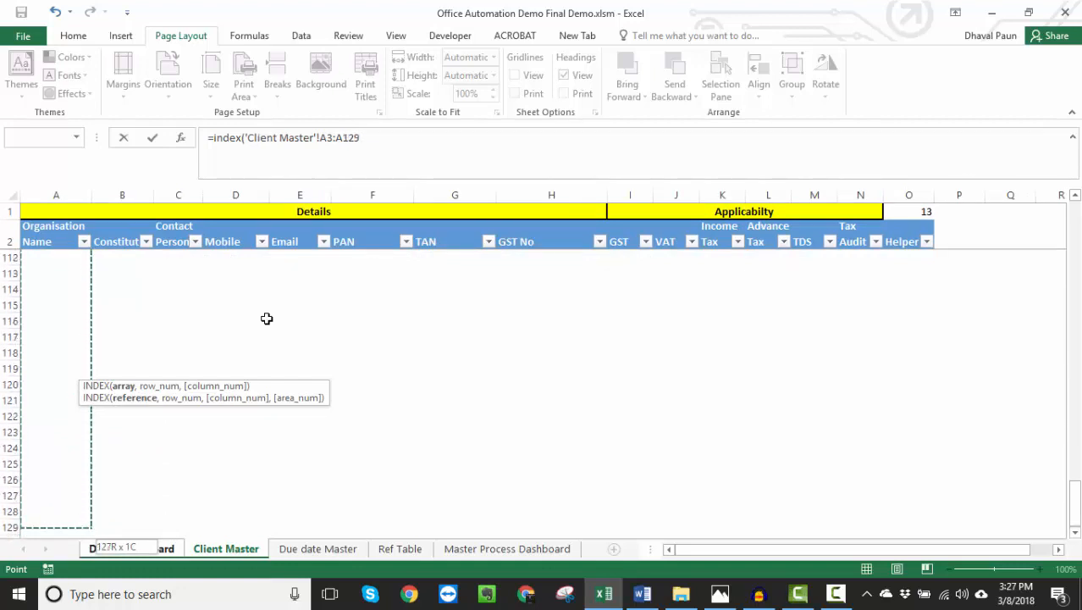
{"action": "key", "text": "shift+Up"}
{"action": "key", "text": "shift+Up"}
{"action": "key", "text": "shift+Up"}
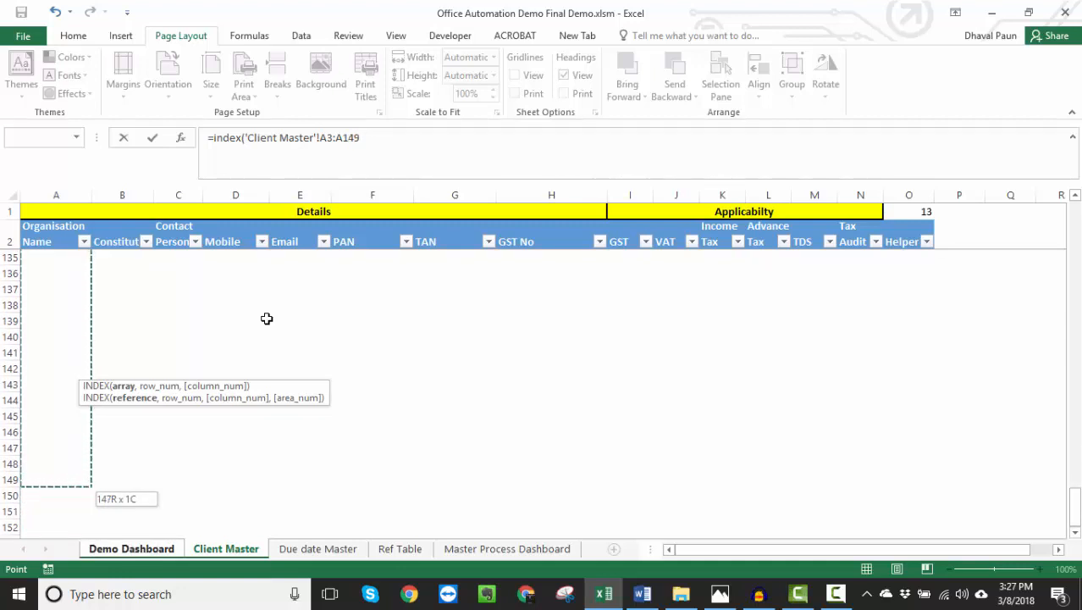
- Change the array's start to A1, giving A1:A149, and complete the B10 INDEX formula with row number 3
{"action": "left_click", "coordinate": [332, 137]}
{"action": "key", "text": "BackSpace"}
{"action": "type", "text": "149"}
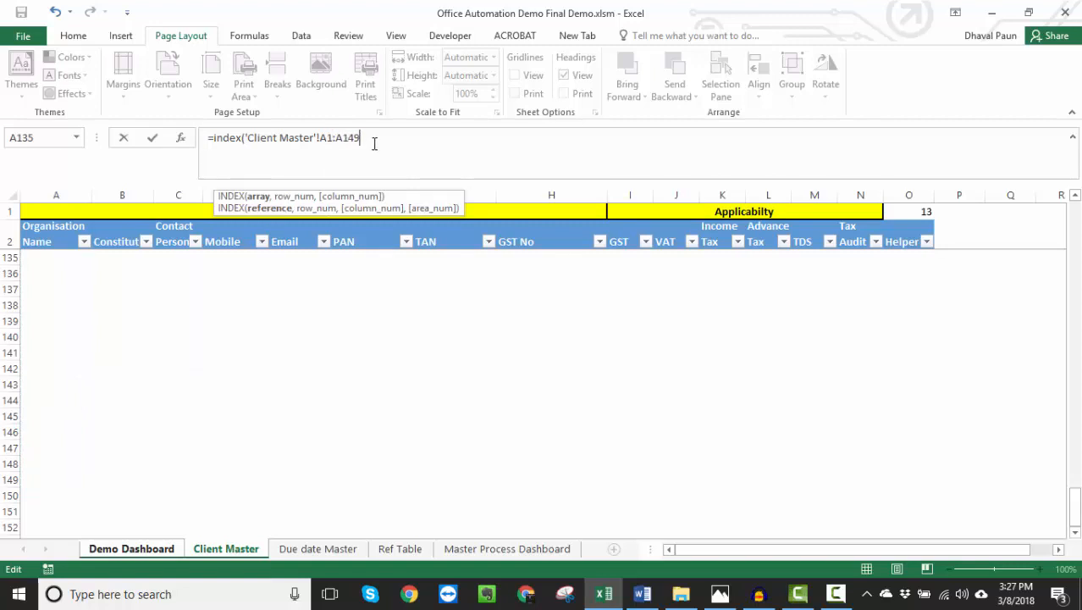
{"action": "type", "text": ","}
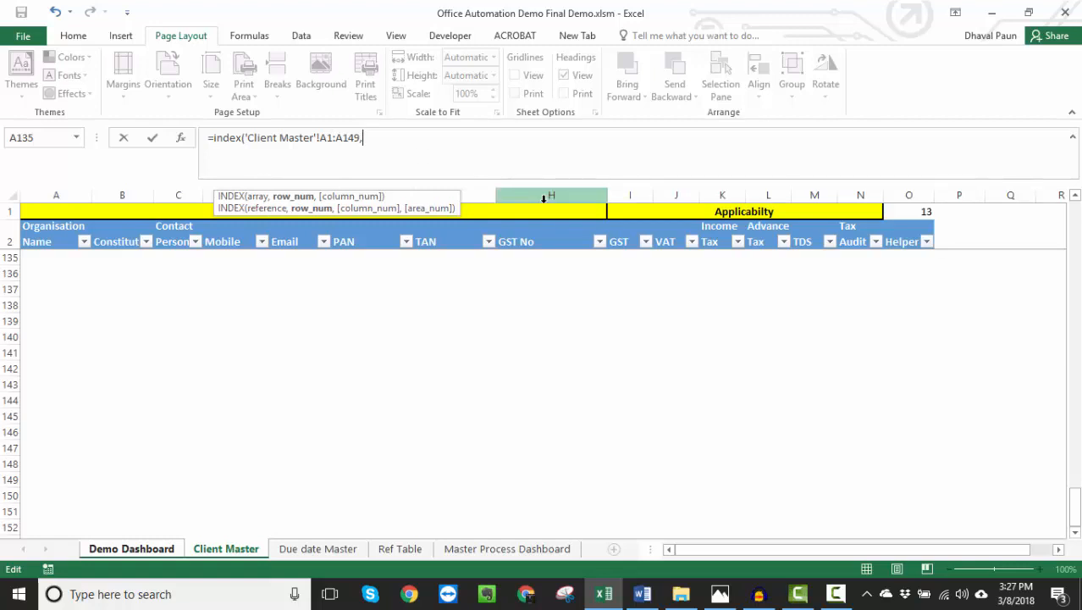
{"action": "left_click_drag", "start_coordinate": [1075, 508], "coordinate": [1075, 210]}
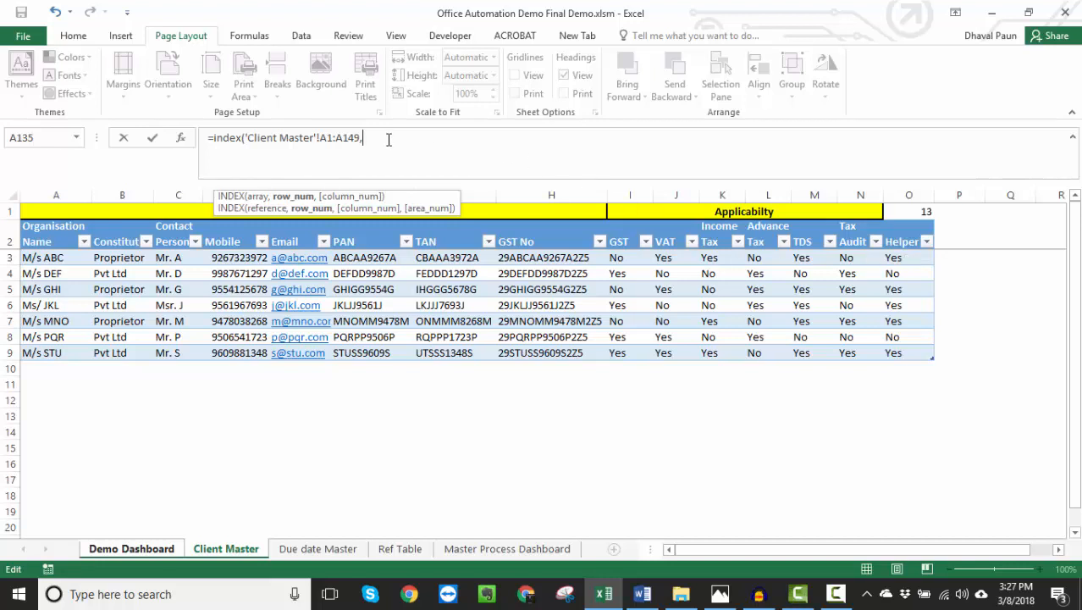
{"action": "type", "text": "3)"}
{"action": "key", "text": "Return"}
{"action": "key", "text": "Up"}
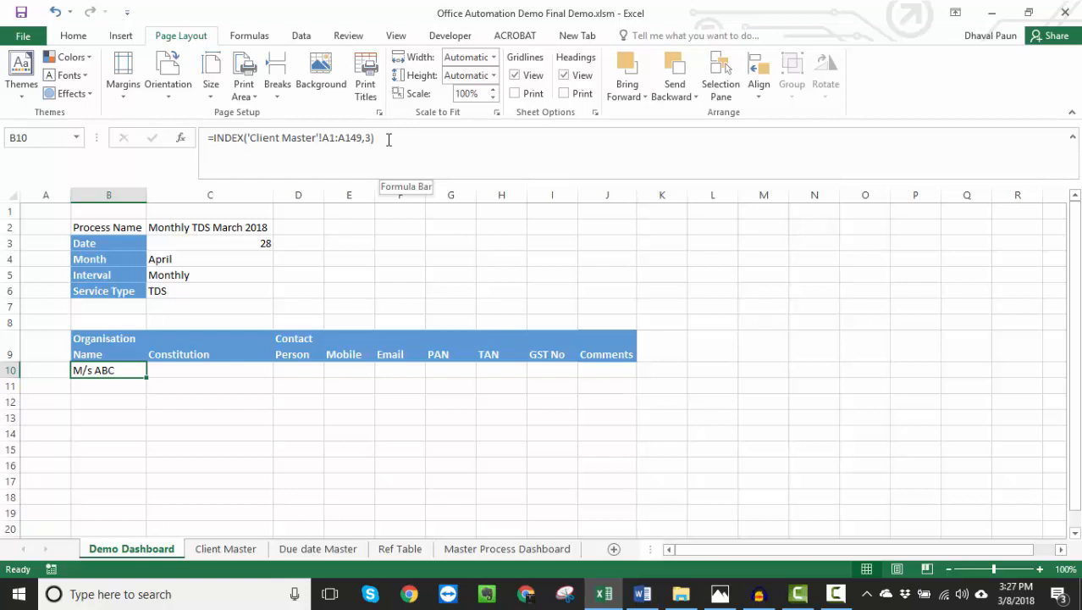
- Copy the full text of the INDEX formula in B10, leaving the formula itself intact
{"action": "key", "text": "F2"}
{"action": "key", "text": "shift+Left"}
{"action": "key", "text": "shift+Home"}
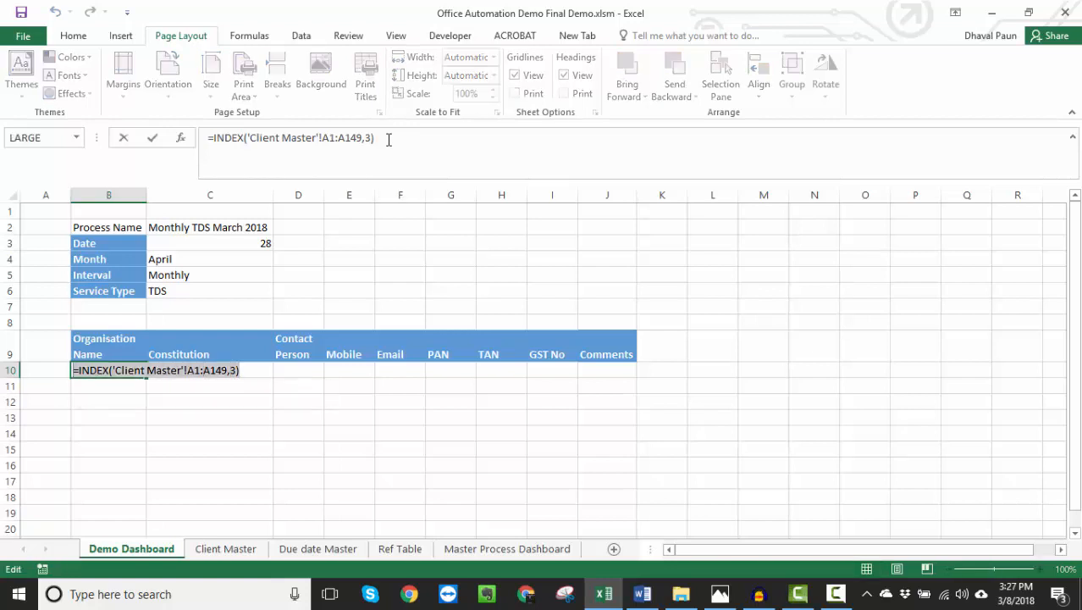
{"action": "key", "text": "ctrl+c"}
{"action": "key", "text": "Return"}
{"action": "key", "text": "F2"}
{"action": "key", "text": "ctrl+v"}
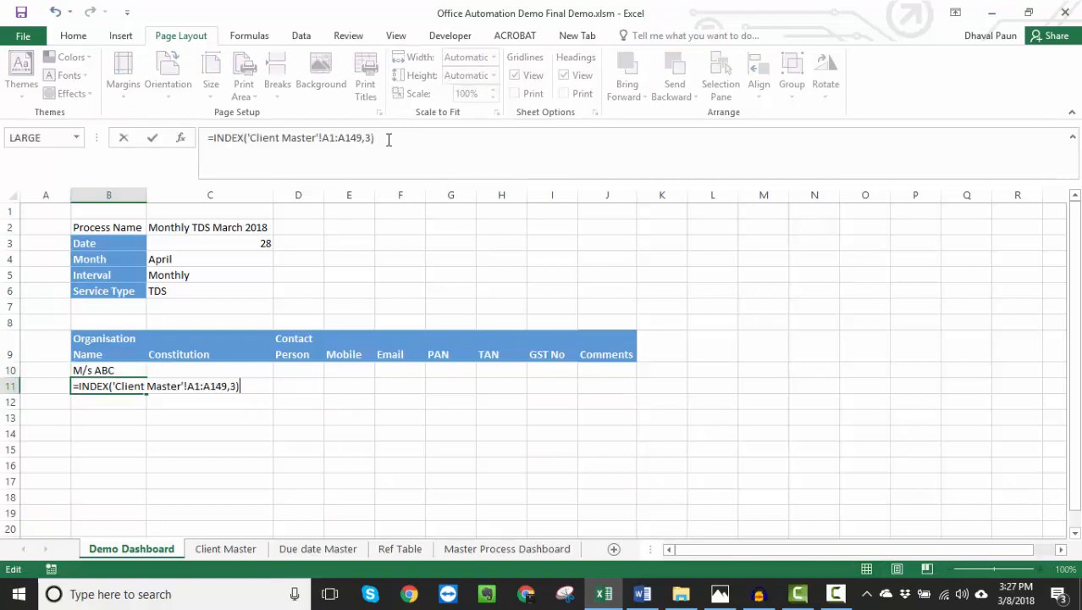
{"action": "key", "text": "Left"}
{"action": "key", "text": "Left"}
{"action": "key", "text": "shift+Right"}
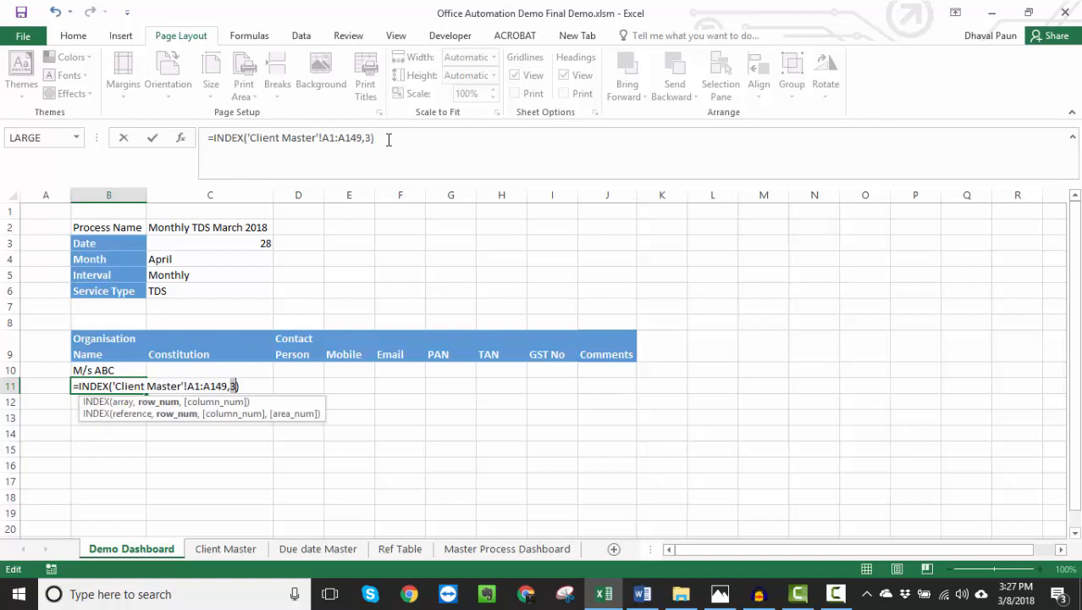
{"action": "key", "text": "Escape"}
- Find the second Yes row in the Client Master Helper column and enter the copied INDEX formula in B11 with row number 5
{"action": "key", "text": "ctrl+Page_Down"}
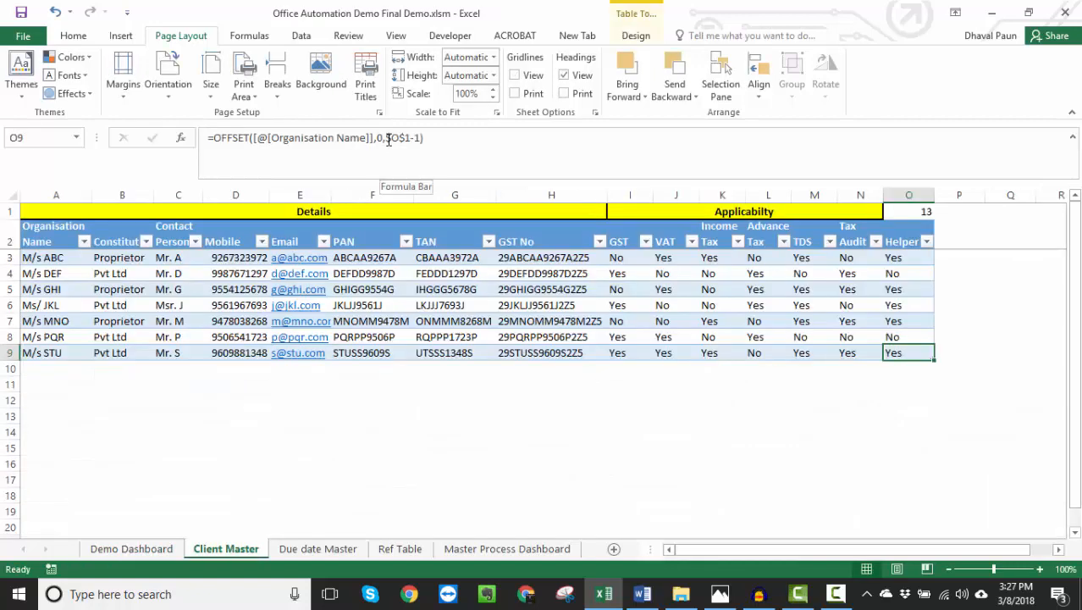
{"action": "key", "text": "Up"}
{"action": "key", "text": "Up"}
{"action": "key", "text": "Up"}
{"action": "key", "text": "Up"}
{"action": "key", "text": "Down"}
{"action": "key", "text": "Down"}
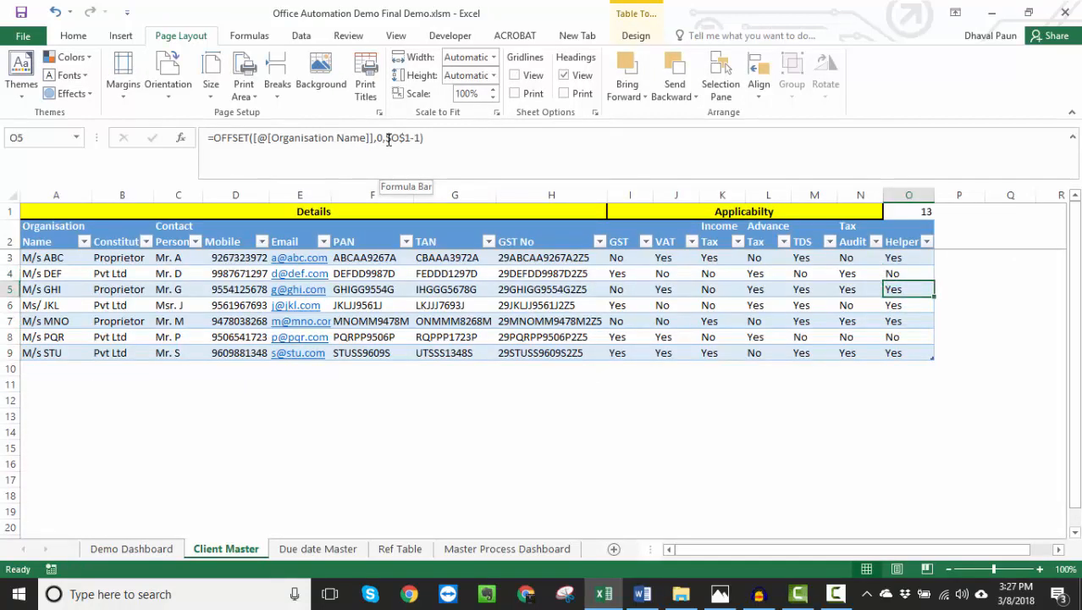
{"action": "key", "text": "ctrl+Page_Up"}
{"action": "key", "text": "F2"}
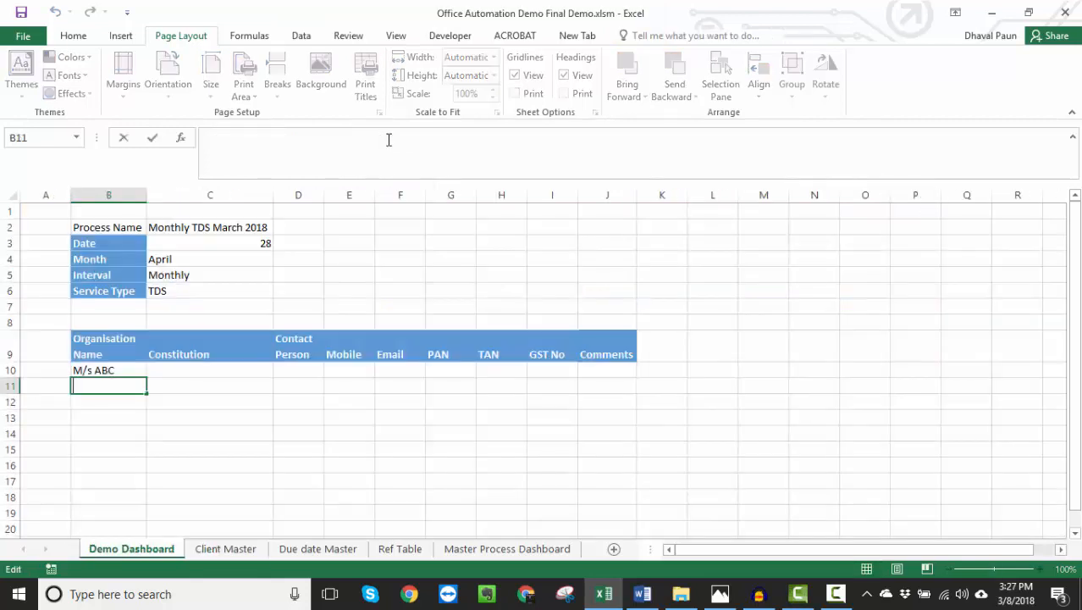
{"action": "key", "text": "ctrl+v"}
{"action": "key", "text": "Left"}
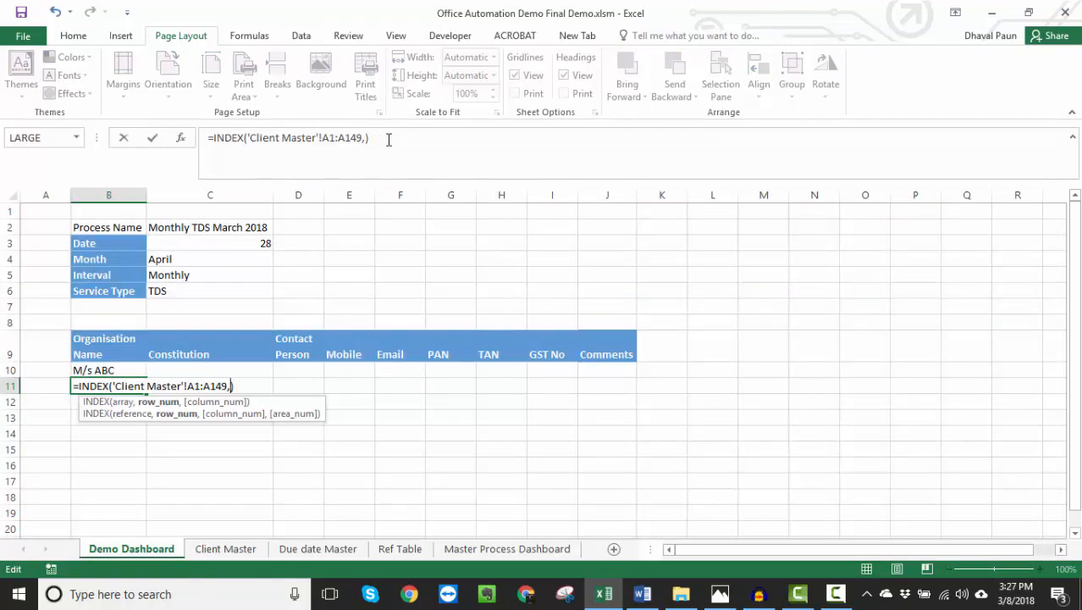
{"action": "type", "text": "5"}
{"action": "key", "text": "Return"}
{"action": "key", "text": "Up"}
- Review the remaining Client Master rows marked Yes in the Helper column, then return to the Demo Dashboard
{"action": "key", "text": "ctrl+Page_Down"}
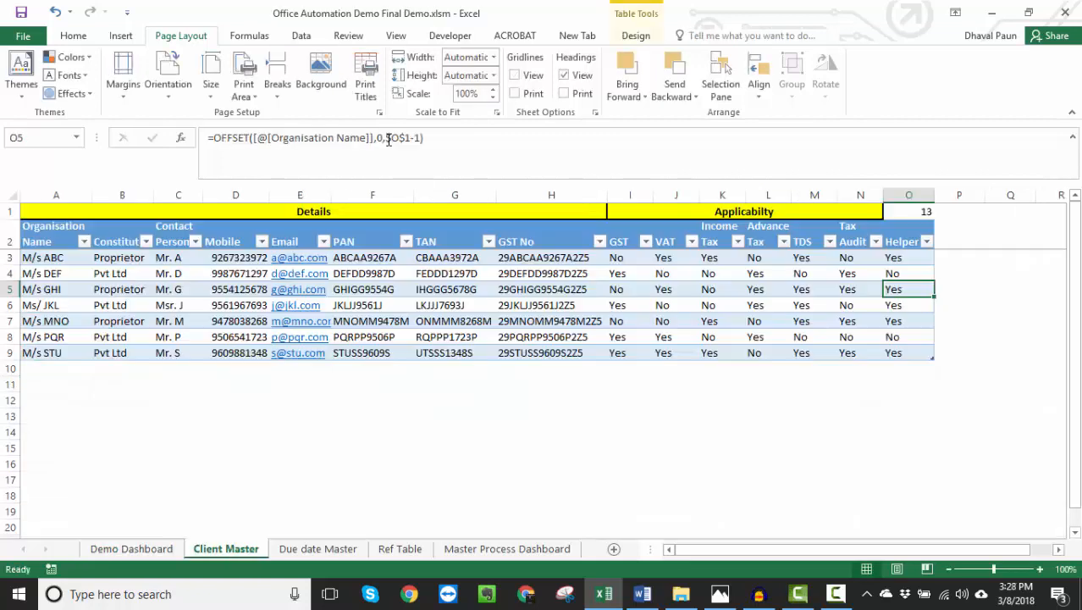
{"action": "key", "text": "Left"}
{"action": "key", "text": "Left"}
{"action": "key", "text": "Left"}
{"action": "key", "text": "Left"}
{"action": "key", "text": "Left"}
{"action": "key", "text": "Left"}
{"action": "key", "text": "Left"}
{"action": "key", "text": "Left"}
{"action": "key", "text": "Left"}
{"action": "key", "text": "Left"}
{"action": "key", "text": "Left"}
{"action": "key", "text": "Left"}
{"action": "key", "text": "Left"}
{"action": "key", "text": "Left"}
{"action": "key", "text": "Right"}
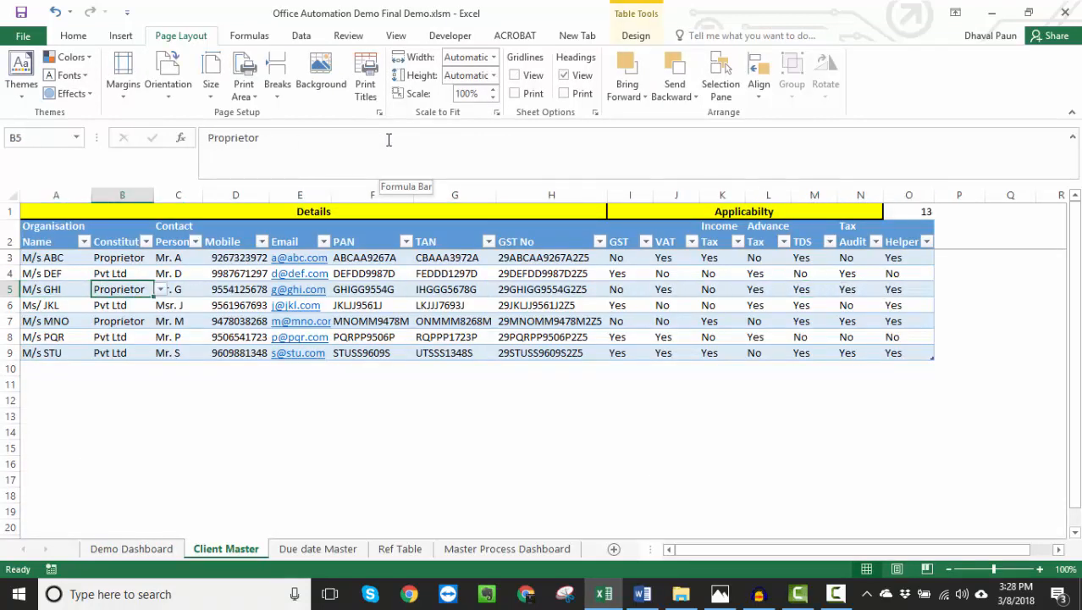
{"action": "key", "text": "Right"}
{"action": "key", "text": "Right"}
{"action": "key", "text": "Right"}
{"action": "key", "text": "Right"}
{"action": "key", "text": "Right"}
{"action": "key", "text": "Right"}
{"action": "key", "text": "Right"}
{"action": "key", "text": "Right"}
{"action": "key", "text": "Right"}
{"action": "key", "text": "Right"}
{"action": "key", "text": "Right"}
{"action": "key", "text": "Right"}
{"action": "key", "text": "Down"}
{"action": "key", "text": "Right"}
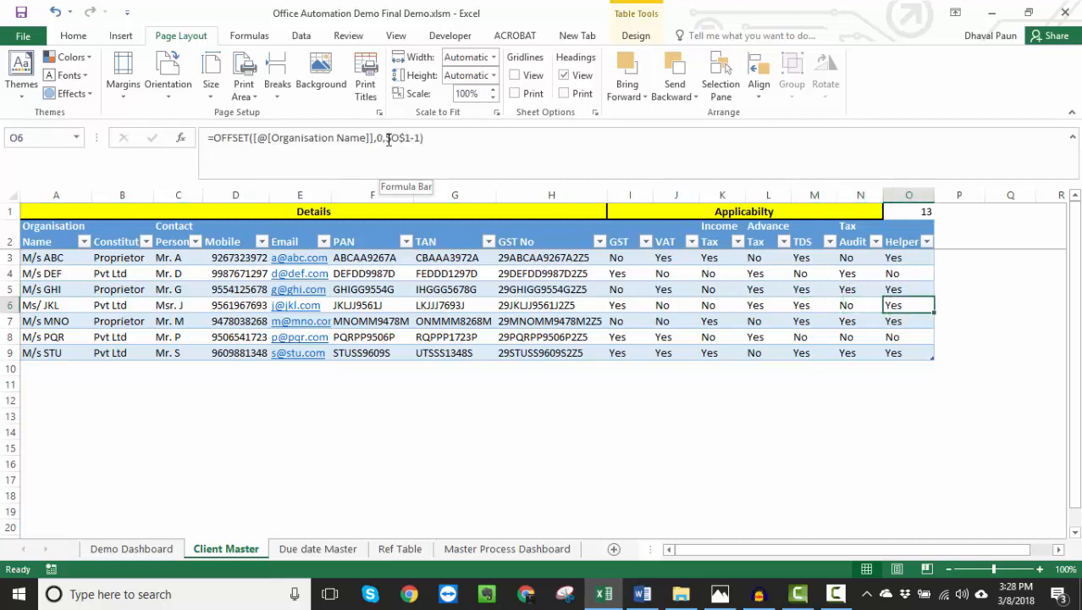
{"action": "key", "text": "Down"}
{"action": "key", "text": "Down"}
{"action": "key", "text": "Up"}
{"action": "key", "text": "Up"}
{"action": "key", "text": "Down"}
{"action": "key", "text": "Down"}
{"action": "key", "text": "Down"}
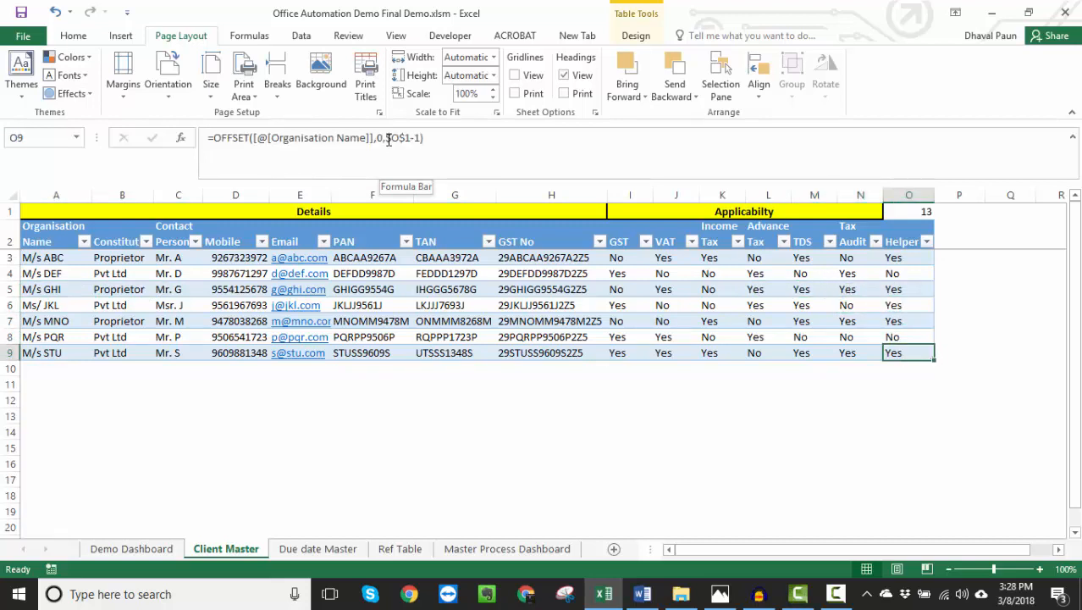
{"action": "key", "text": "ctrl+Page_Up"}
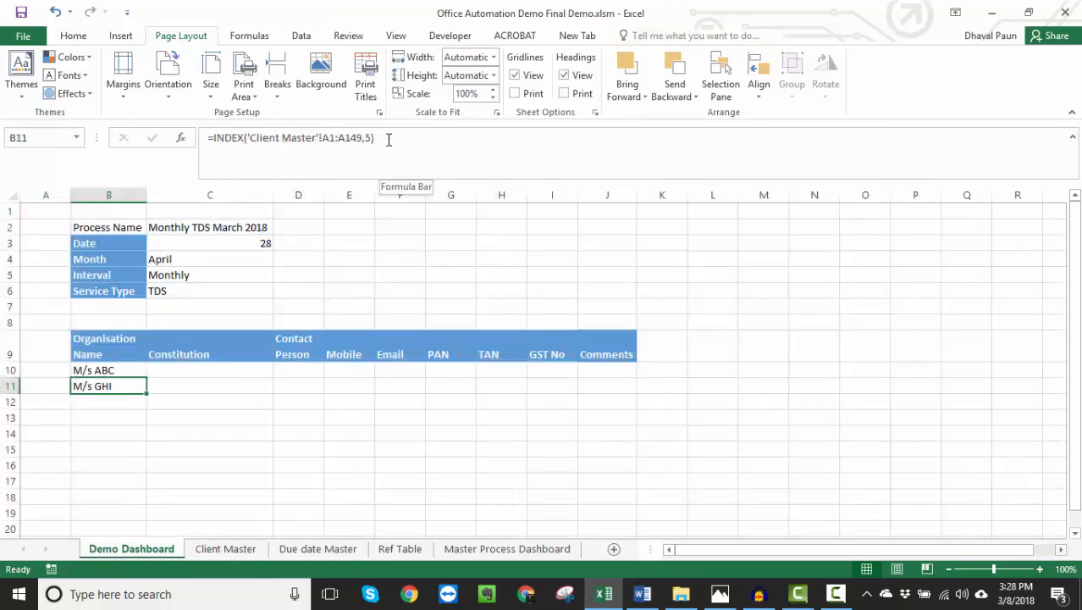
- Examine the row number argument of the INDEX formula in B10
{"action": "key", "text": "Up"}
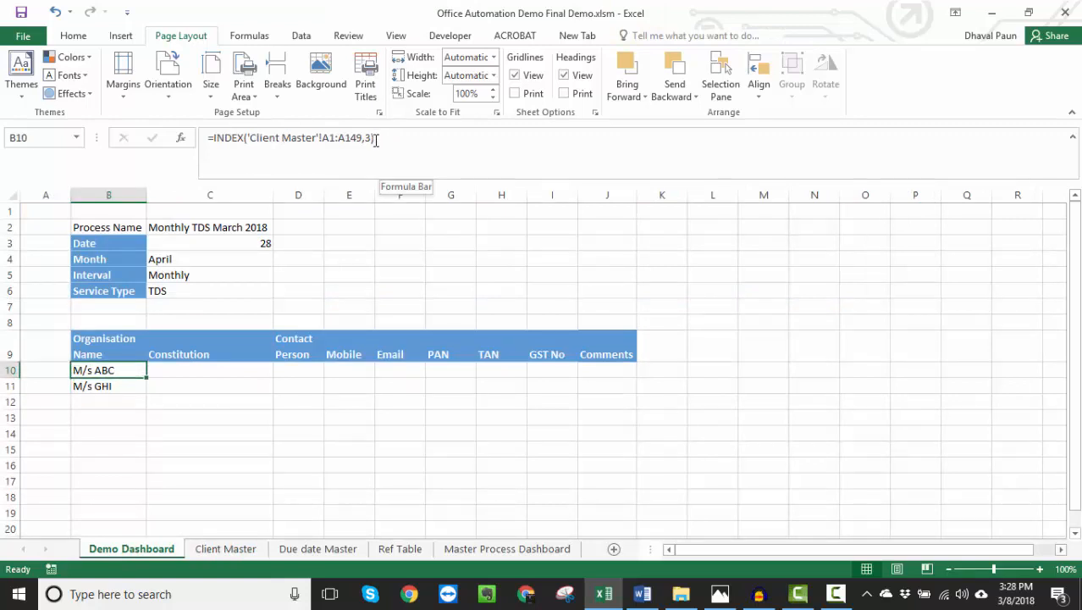
{"action": "left_click", "coordinate": [370, 138]}
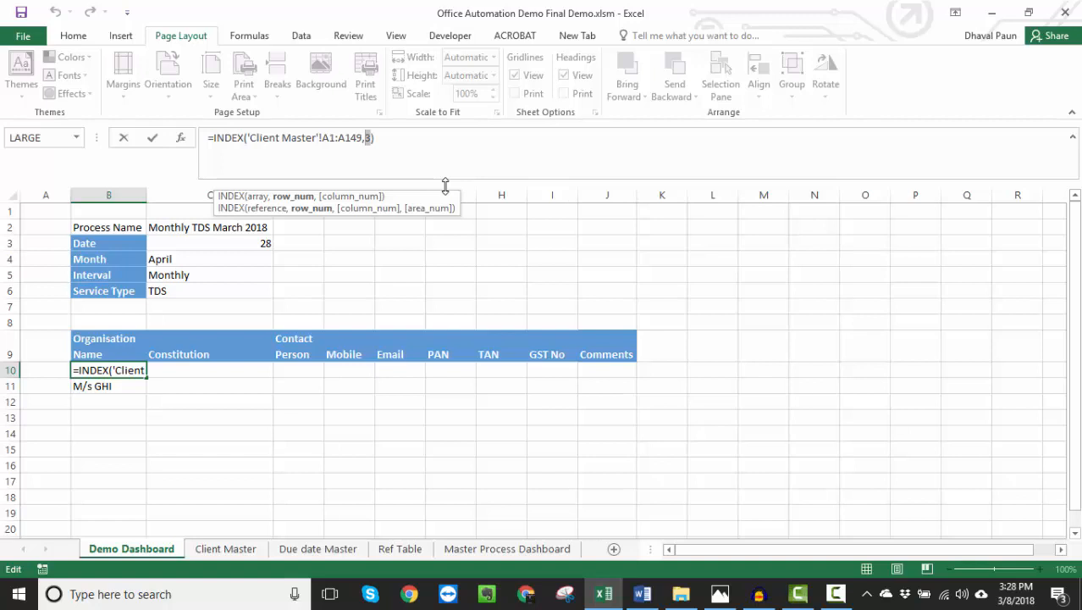
{"action": "key", "text": "ctrl+Return"}
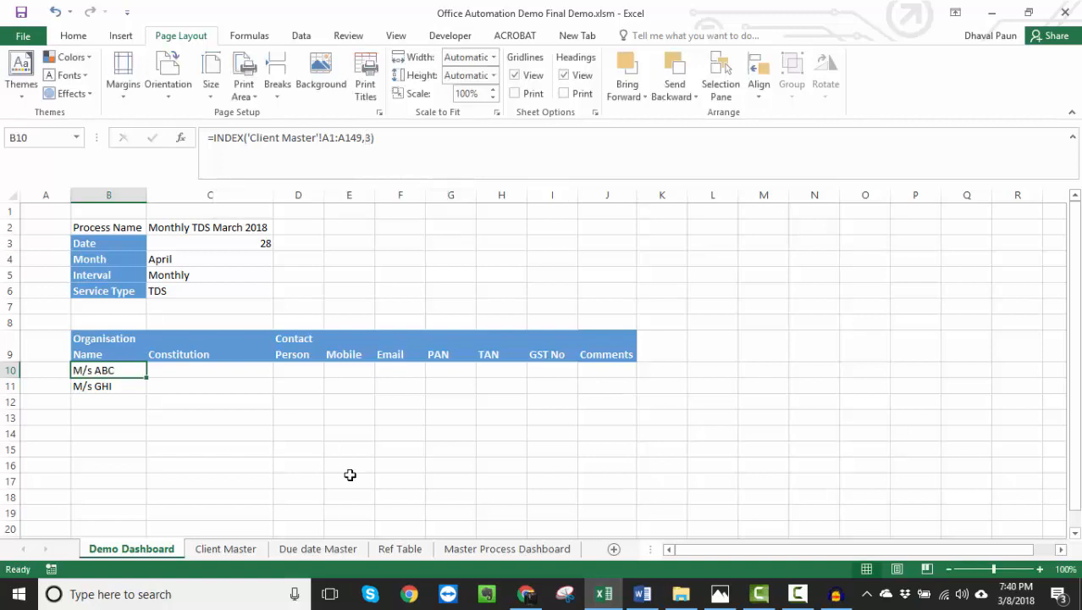
{"action": "left_click", "coordinate": [365, 139]}
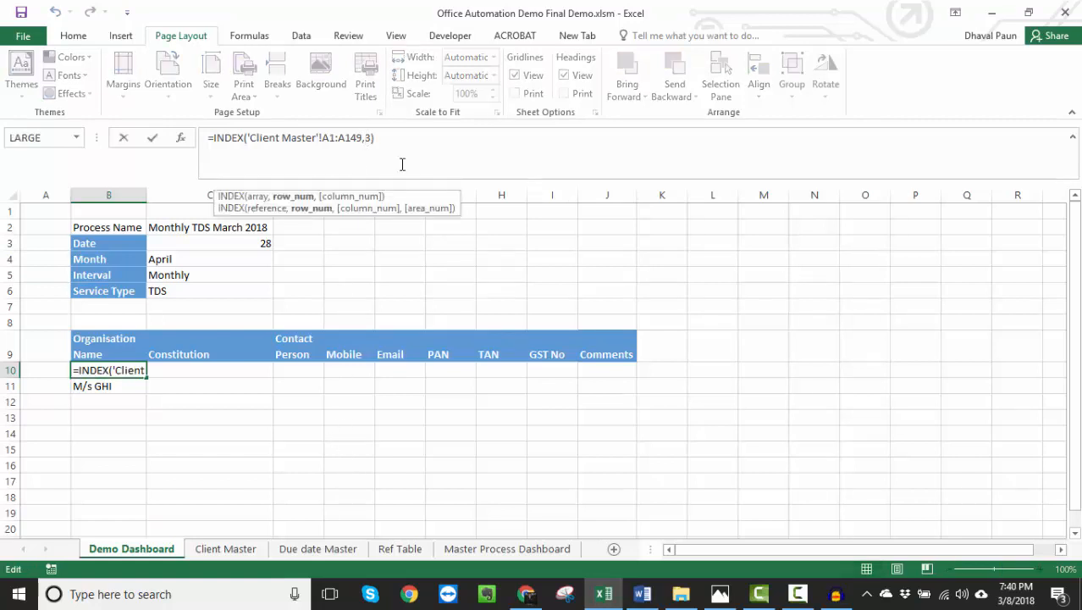
{"action": "key", "text": "shift+Right"}
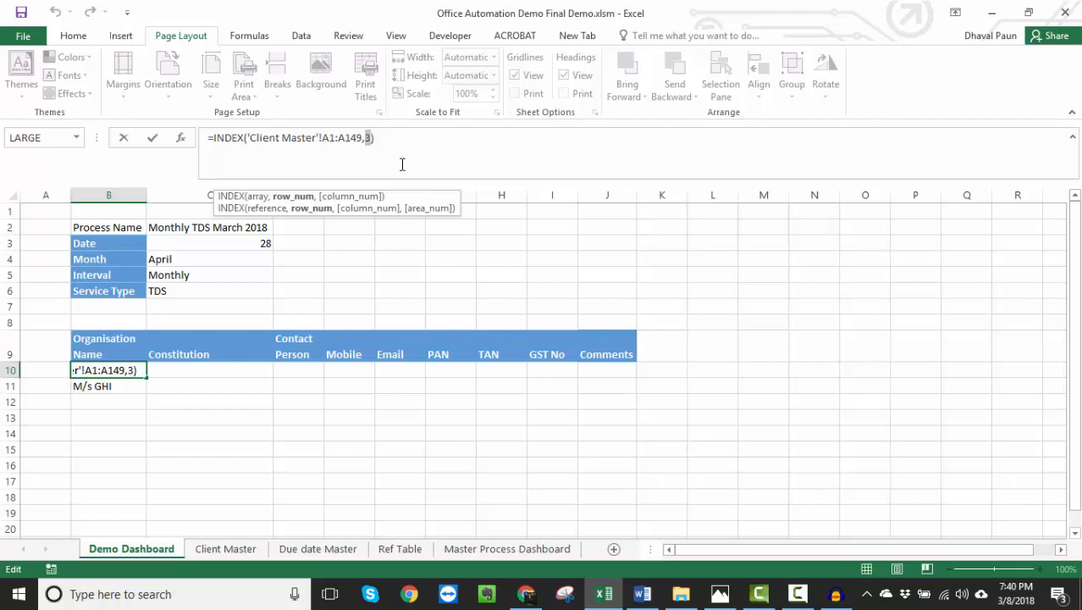
{"action": "key", "text": "ctrl+Return"}
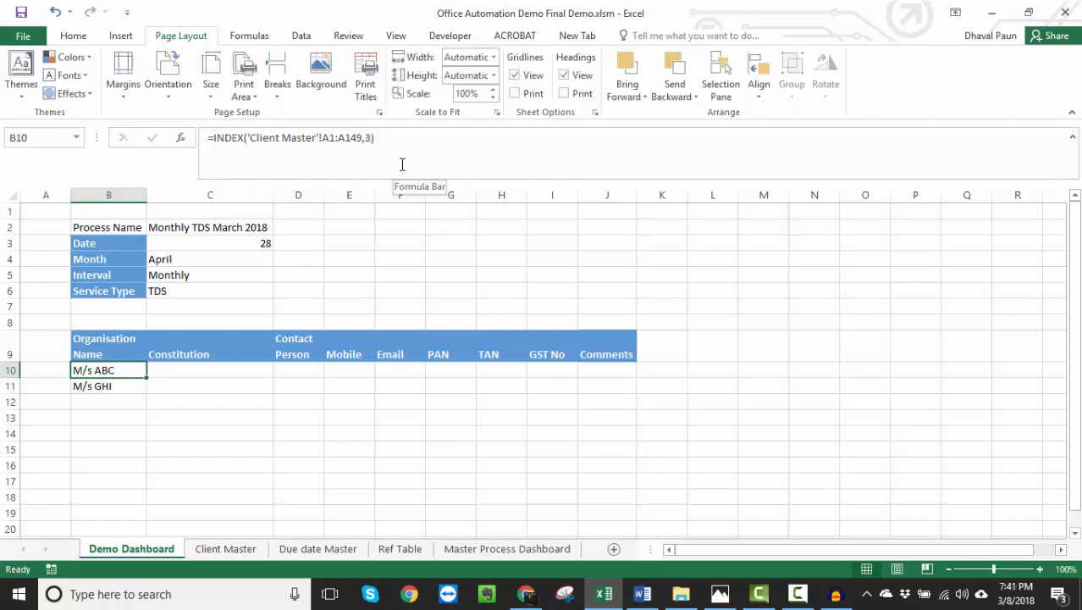
- Begin an IF formula in M10 of the Demo Dashboard that tests whether cell O1 of Client Master equals "Yes"
{"action": "key", "text": "Right"}
{"action": "key", "text": "Right"}
{"action": "key", "text": "Right"}
{"action": "key", "text": "Right"}
{"action": "key", "text": "Right"}
{"action": "key", "text": "Right"}
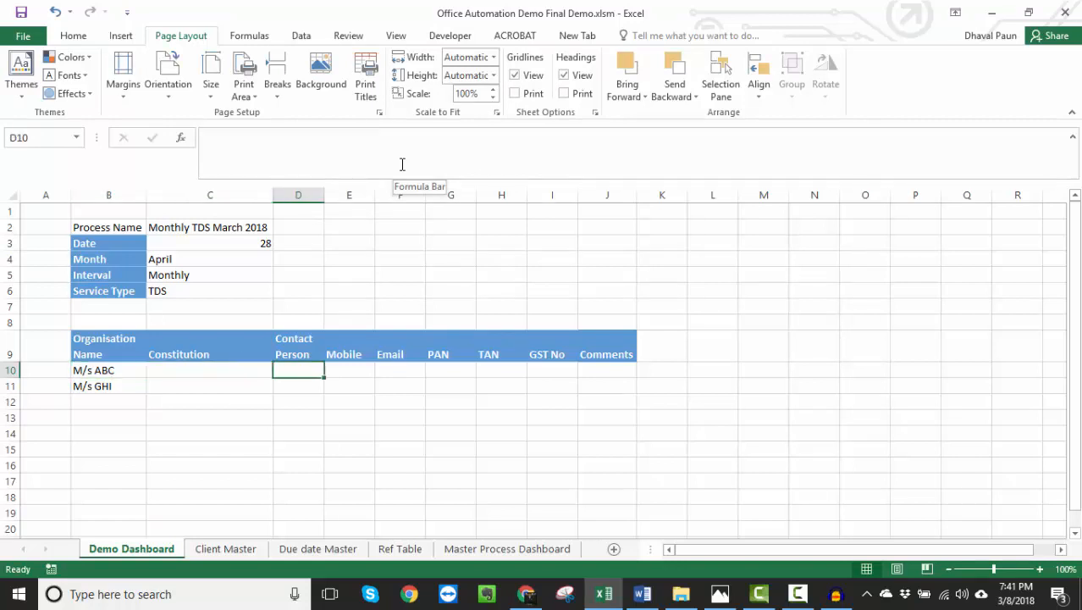
{"action": "key", "text": "Right"}
{"action": "key", "text": "Right"}
{"action": "key", "text": "Right"}
{"action": "key", "text": "Right"}
{"action": "key", "text": "Right"}
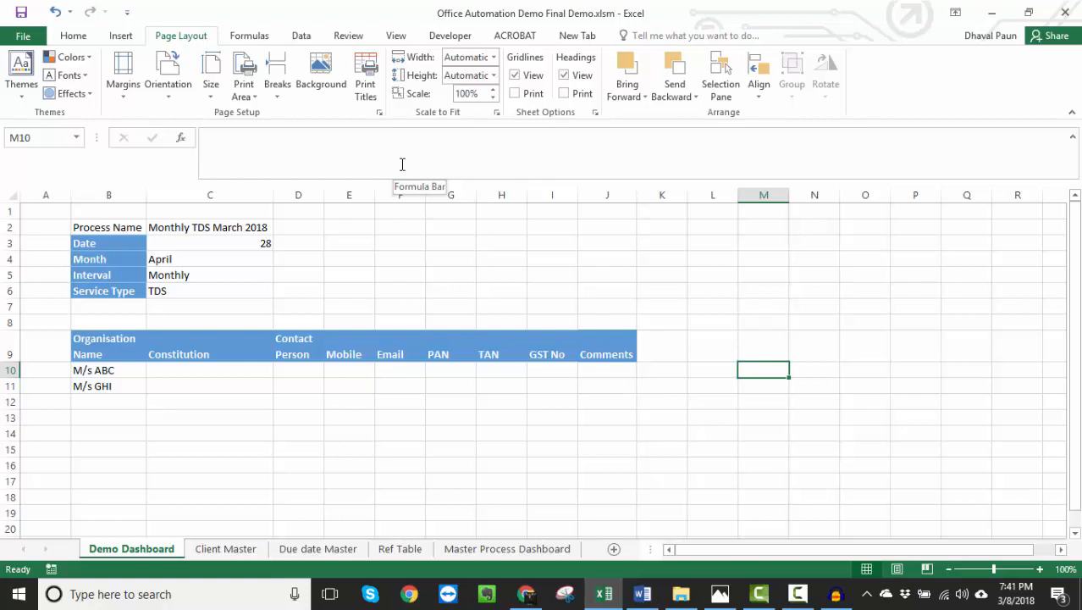
{"action": "type", "text": "="}
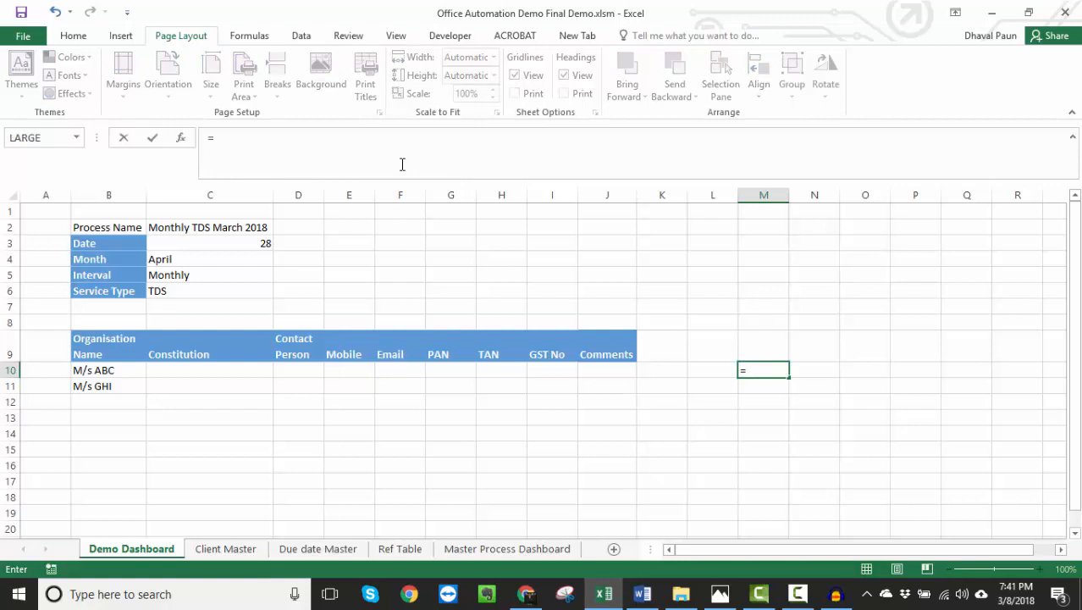
{"action": "type", "text": "if"}
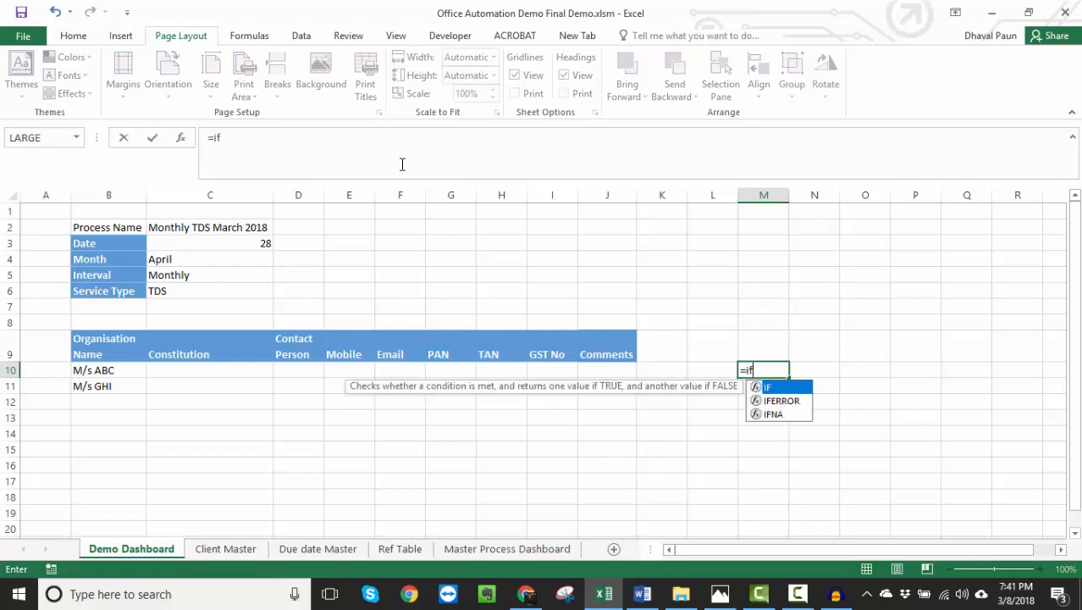
{"action": "type", "text": "("}
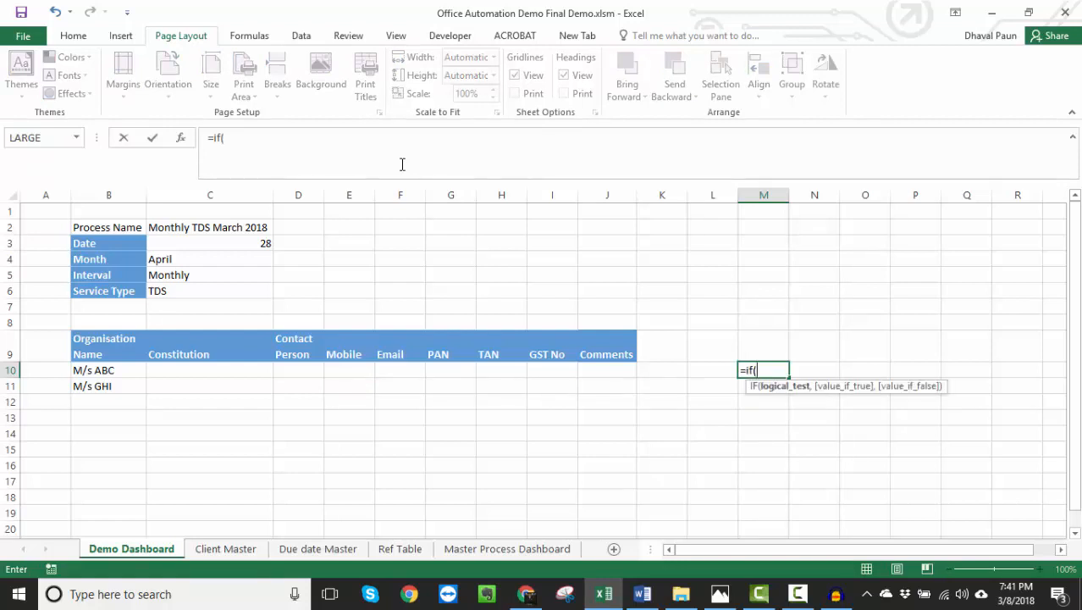
{"action": "key", "text": "ctrl+Page_Down"}
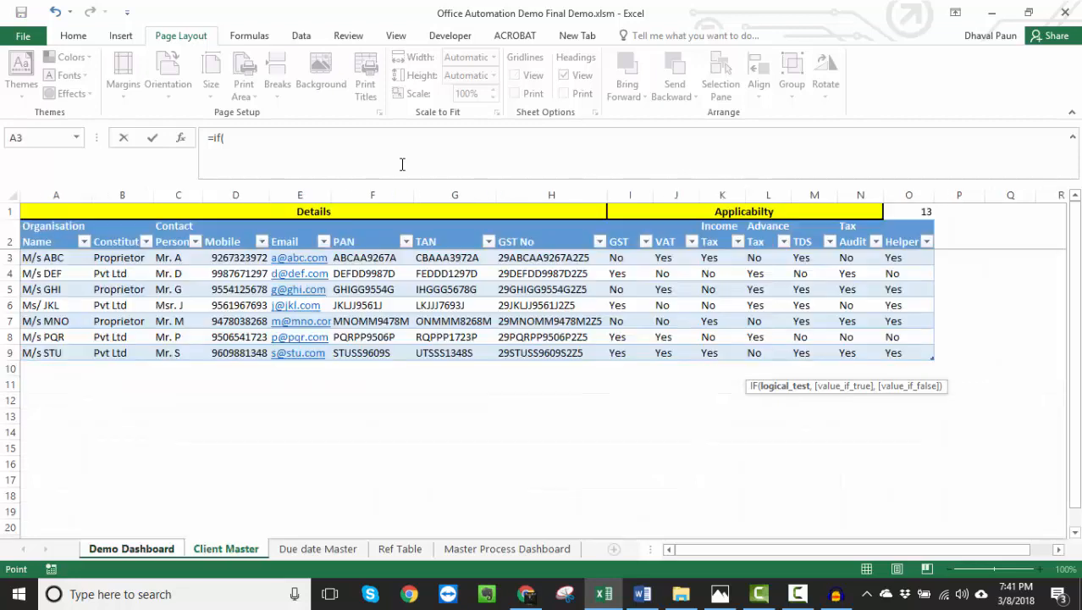
{"action": "key", "text": "Right"}
{"action": "key", "text": "Right"}
{"action": "key", "text": "Right"}
{"action": "key", "text": "Right"}
{"action": "key", "text": "Right"}
{"action": "key", "text": "Right"}
{"action": "key", "text": "Right"}
{"action": "key", "text": "Right"}
{"action": "key", "text": "Right"}
{"action": "key", "text": "Right"}
{"action": "key", "text": "Right"}
{"action": "key", "text": "Right"}
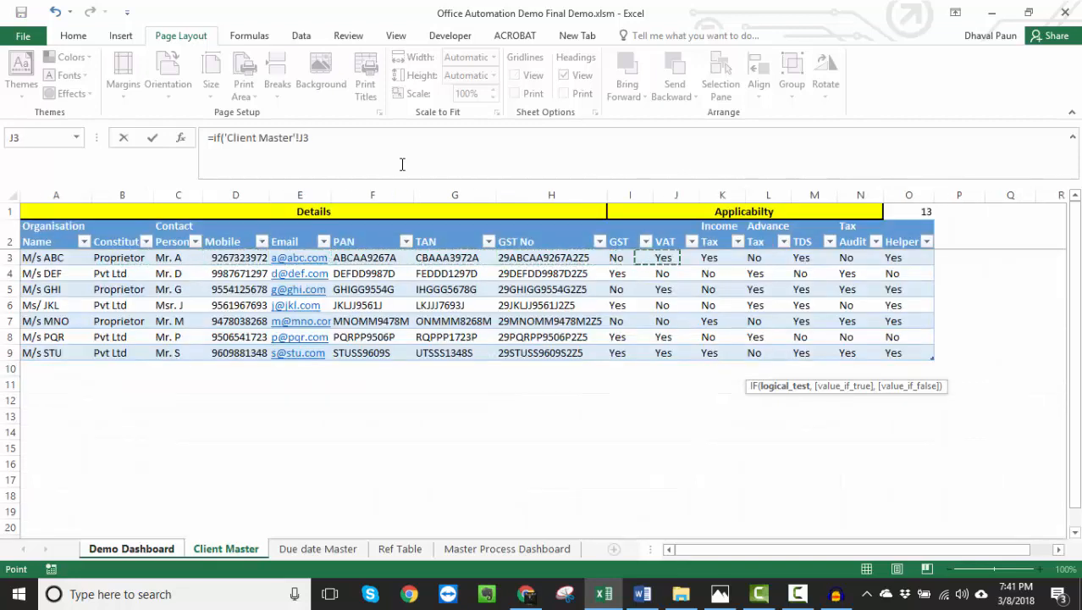
{"action": "key", "text": "Right"}
{"action": "key", "text": "Right"}
{"action": "key", "text": "Up"}
{"action": "key", "text": "Up"}
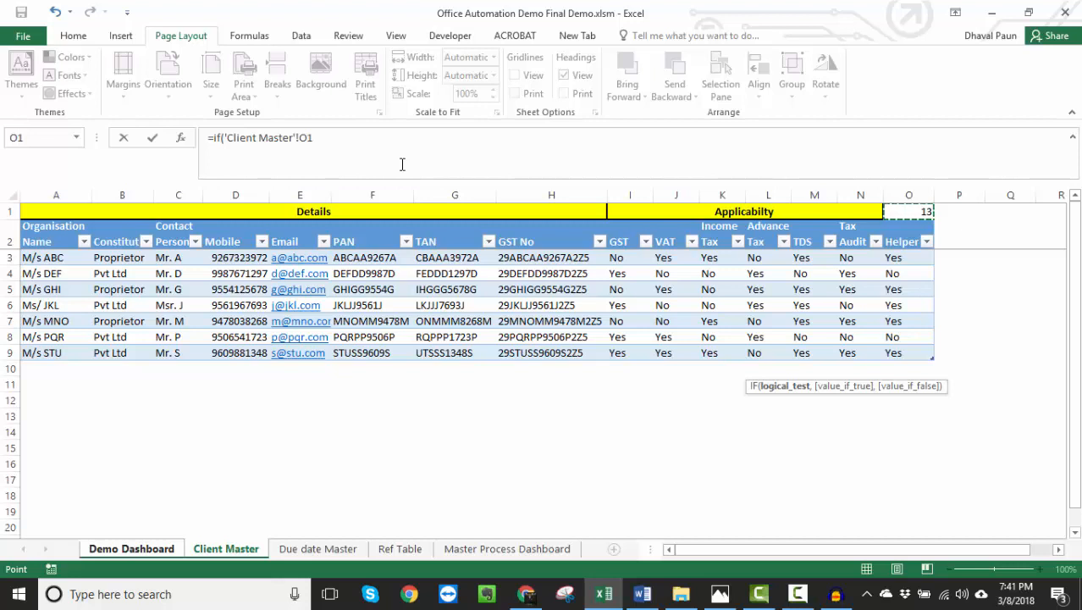
{"action": "type", "text": "="}
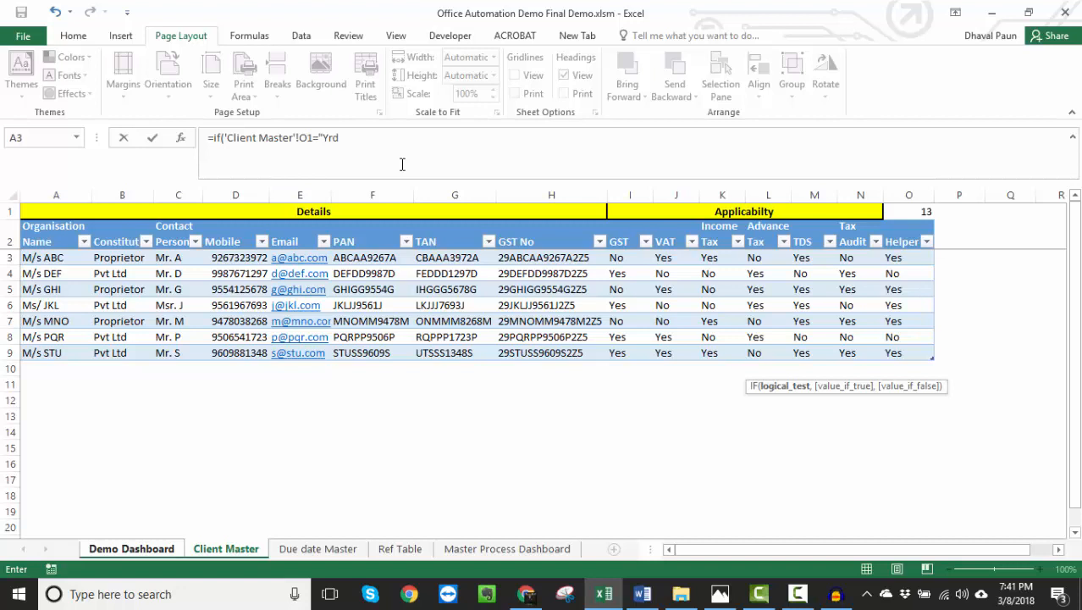
{"action": "type", "text": "\"Yes\","}
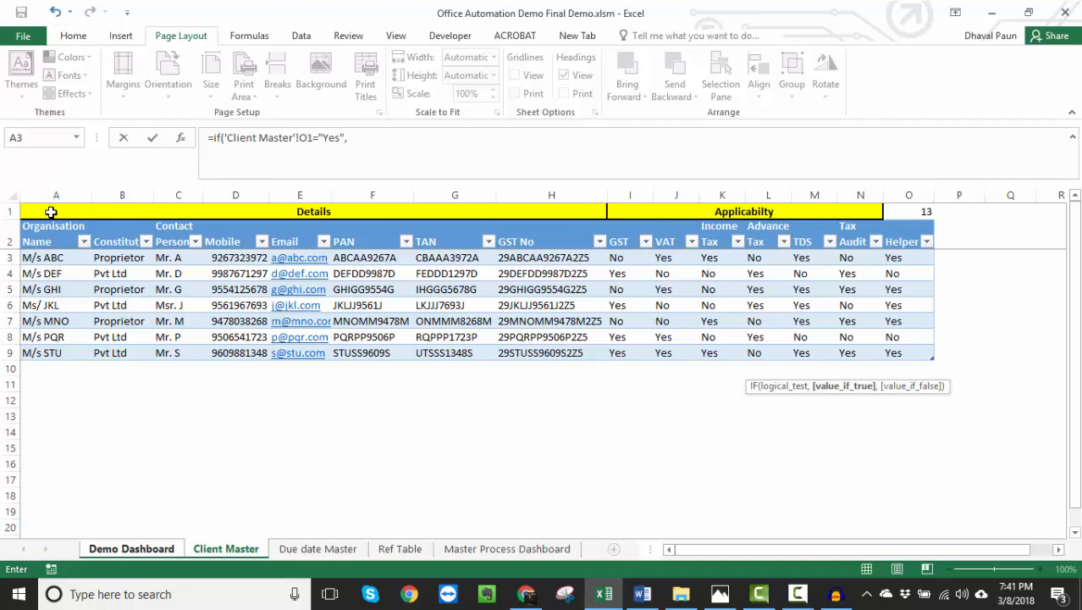
- Complete the M10 formula so a true result returns ROW('Client Master'!A1), with no value for false
{"action": "left_click", "coordinate": [364, 137]}
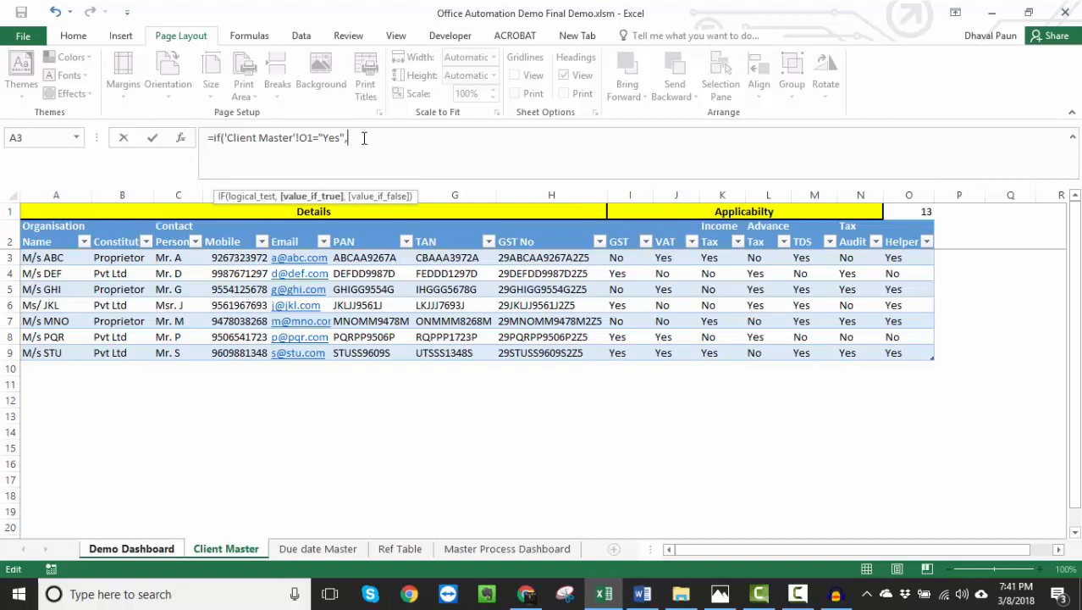
{"action": "type", "text": "row("}
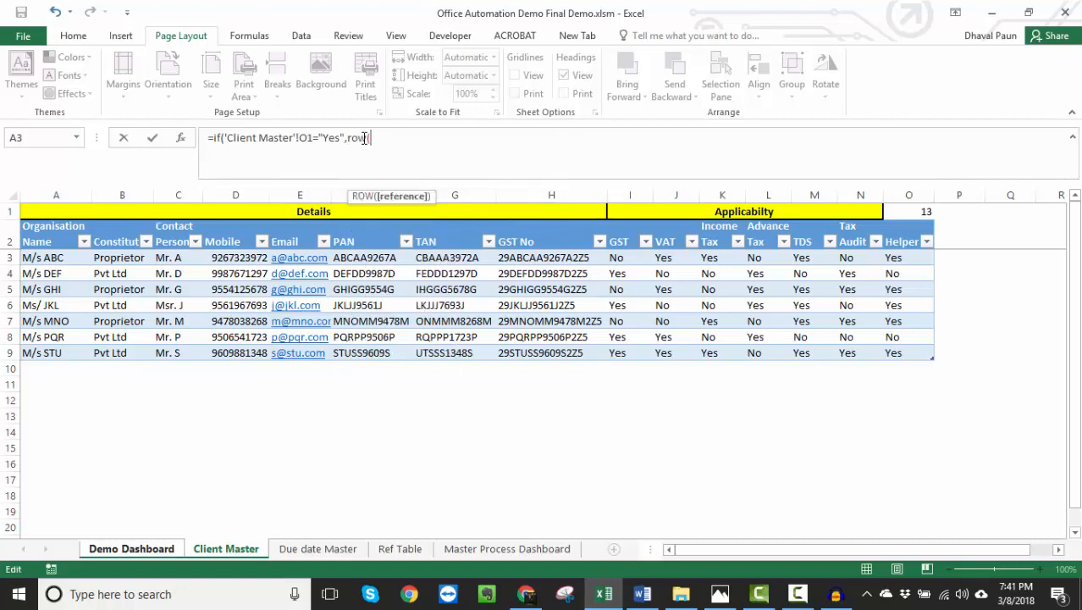
{"action": "left_click", "coordinate": [54, 208]}
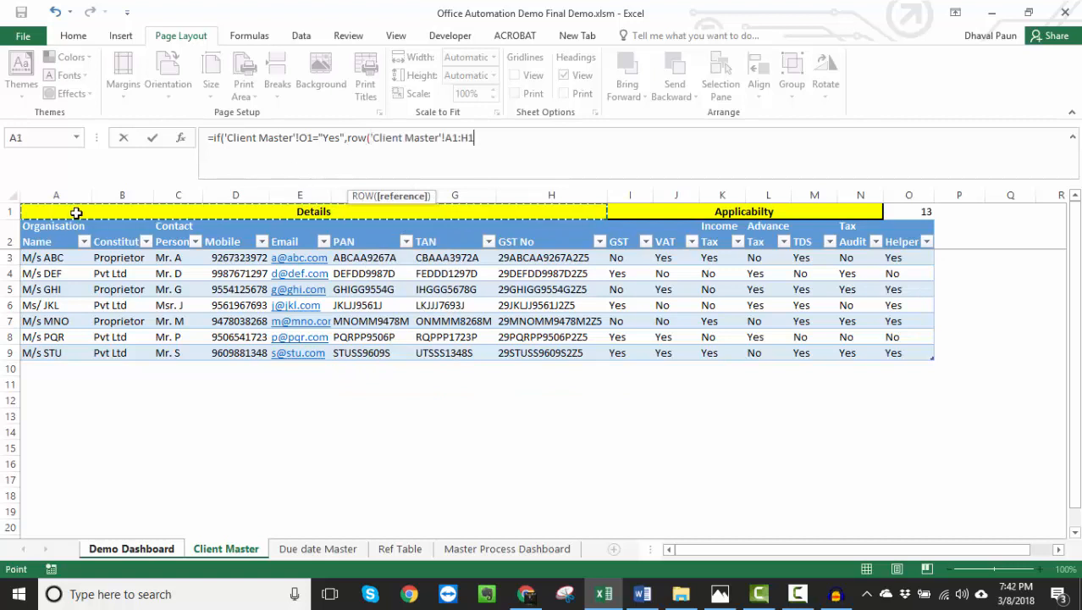
{"action": "left_click", "coordinate": [483, 137]}
{"action": "key", "text": "BackSpace"}
{"action": "key", "text": "BackSpace"}
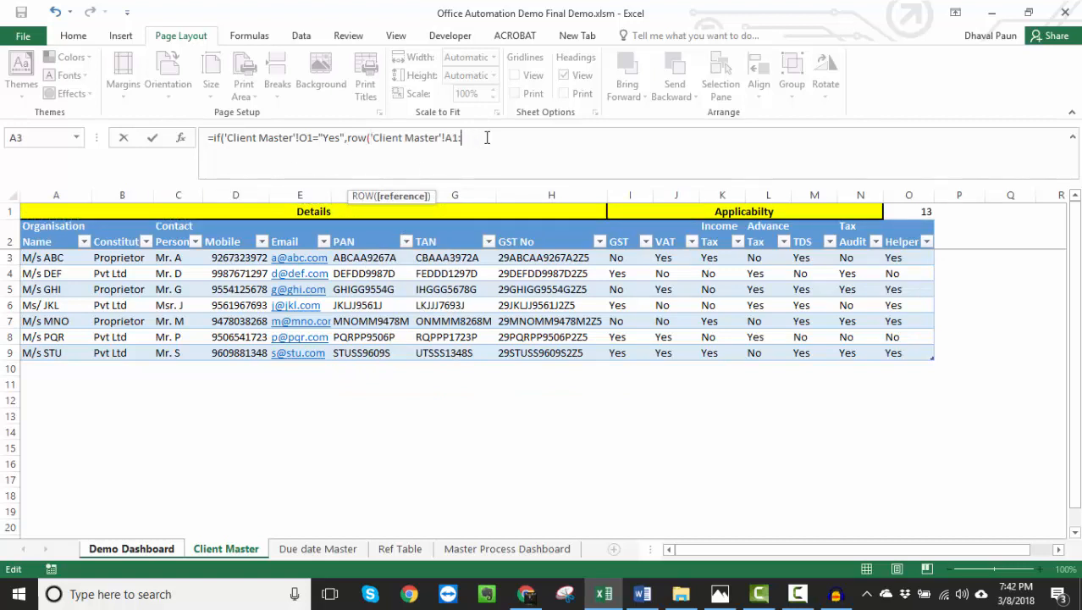
{"action": "key", "text": "BackSpace"}
{"action": "type", "text": ")"}
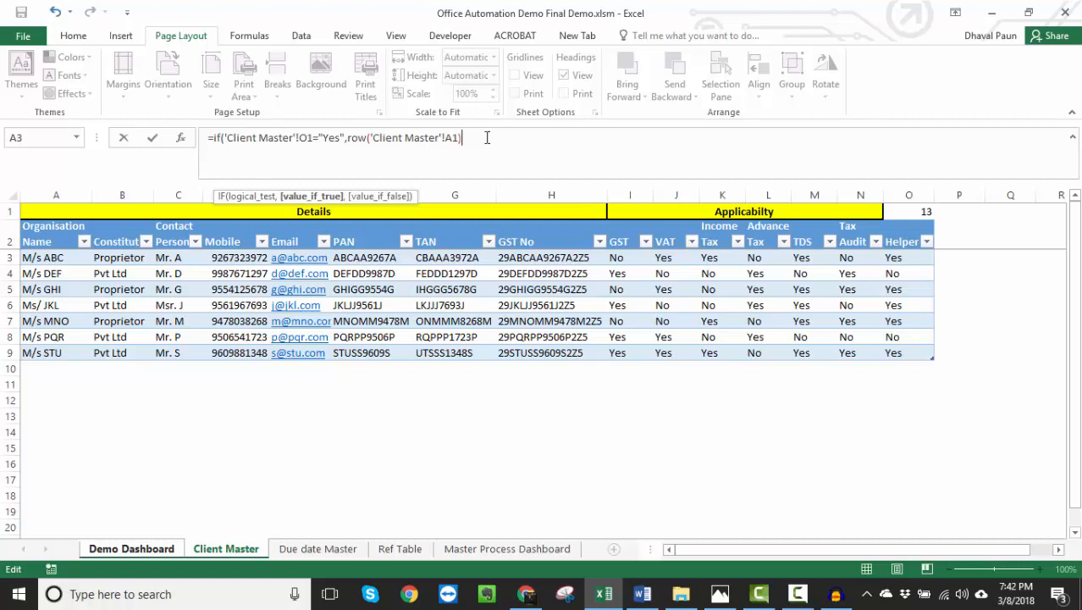
{"action": "type", "text": ")"}
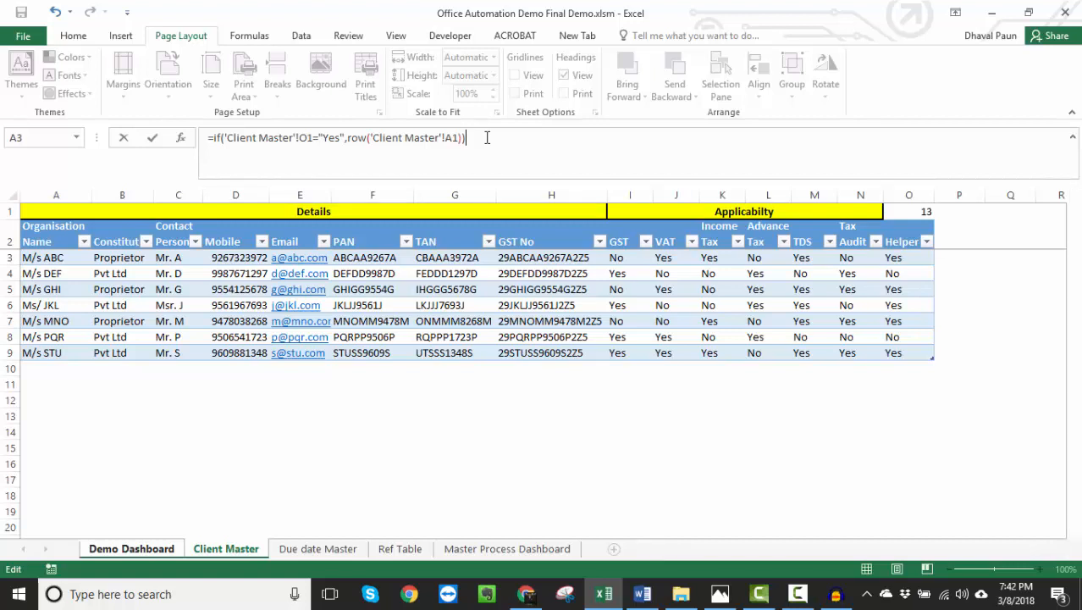
{"action": "key", "text": "Return"}
- Copy the IF formula in M10 down column M through row 150
{"action": "key", "text": "Up"}
{"action": "key", "text": "ctrl+c"}
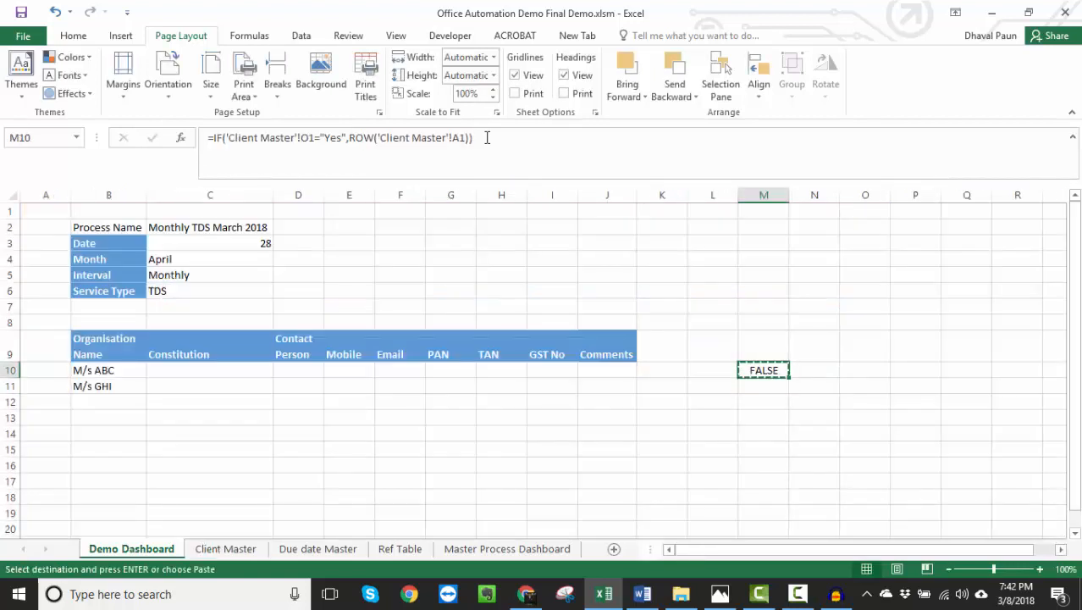
{"action": "key", "text": "shift+Down"}
{"action": "key", "text": "shift+Down"}
{"action": "key", "text": "shift+Down"}
{"action": "key", "text": "shift+Down"}
{"action": "key", "text": "shift+Down"}
{"action": "key", "text": "shift+Down"}
{"action": "key", "text": "shift+Down"}
{"action": "key", "text": "shift+Down"}
{"action": "key", "text": "shift+Down"}
{"action": "key", "text": "shift+Down"}
{"action": "key", "text": "shift+Down"}
{"action": "key", "text": "shift+Down"}
{"action": "key", "text": "shift+Down"}
{"action": "key", "text": "shift+Down"}
{"action": "key", "text": "shift+Down"}
{"action": "key", "text": "shift+Down"}
{"action": "key", "text": "shift+Down"}
{"action": "key", "text": "shift+Down"}
{"action": "key", "text": "shift+Down"}
{"action": "key", "text": "shift+Down"}
{"action": "key", "text": "shift+Down"}
{"action": "key", "text": "shift+Down"}
{"action": "key", "text": "shift+Down"}
{"action": "key", "text": "shift+Down"}
{"action": "key", "text": "shift+Down"}
{"action": "key", "text": "shift+Down"}
{"action": "key", "text": "shift+Down"}
{"action": "key", "text": "shift+Down"}
{"action": "key", "text": "shift+Down"}
{"action": "key", "text": "shift+Down"}
{"action": "key", "text": "shift+Down"}
{"action": "key", "text": "shift+Down"}
{"action": "key", "text": "shift+Down"}
{"action": "key", "text": "shift+Down"}
{"action": "key", "text": "shift+Down"}
{"action": "key", "text": "shift+Down"}
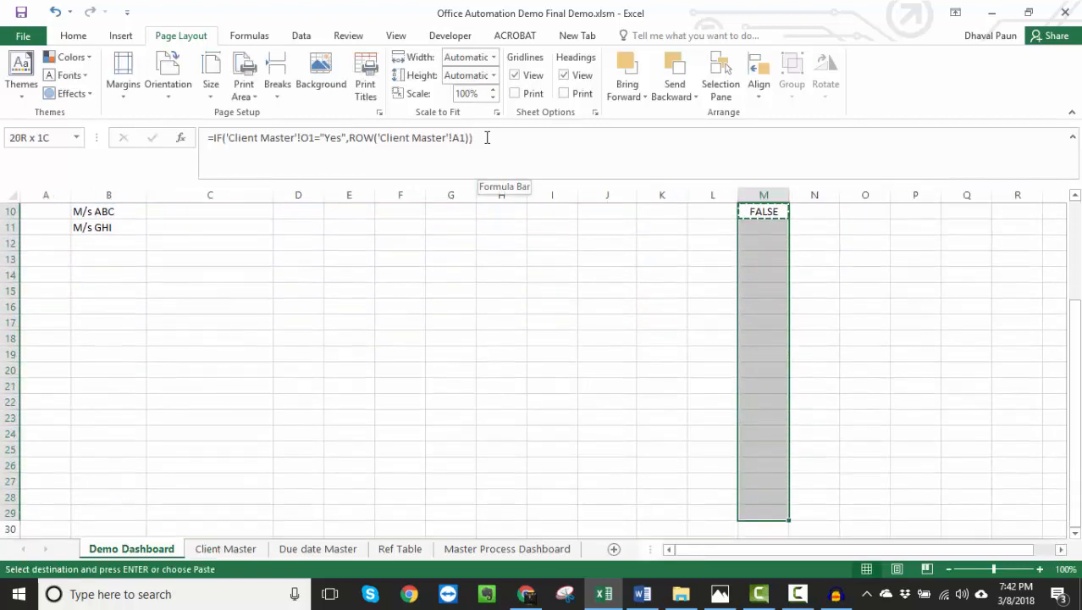
{"action": "key", "text": "shift+Down"}
{"action": "key", "text": "shift+Down"}
{"action": "key", "text": "shift+Down"}
{"action": "key", "text": "shift+Down"}
{"action": "key", "text": "shift+Down"}
{"action": "key", "text": "shift+Down"}
{"action": "key", "text": "shift+Down"}
{"action": "key", "text": "shift+Down"}
{"action": "key", "text": "shift+Down"}
{"action": "key", "text": "shift+Down"}
{"action": "key", "text": "shift+Down"}
{"action": "key", "text": "shift+Down"}
{"action": "key", "text": "shift+Down"}
{"action": "key", "text": "shift+Down"}
{"action": "key", "text": "shift+Down"}
{"action": "key", "text": "shift+Down"}
{"action": "key", "text": "shift+Down"}
{"action": "key", "text": "shift+Down"}
{"action": "key", "text": "shift+Down"}
{"action": "key", "text": "shift+Down"}
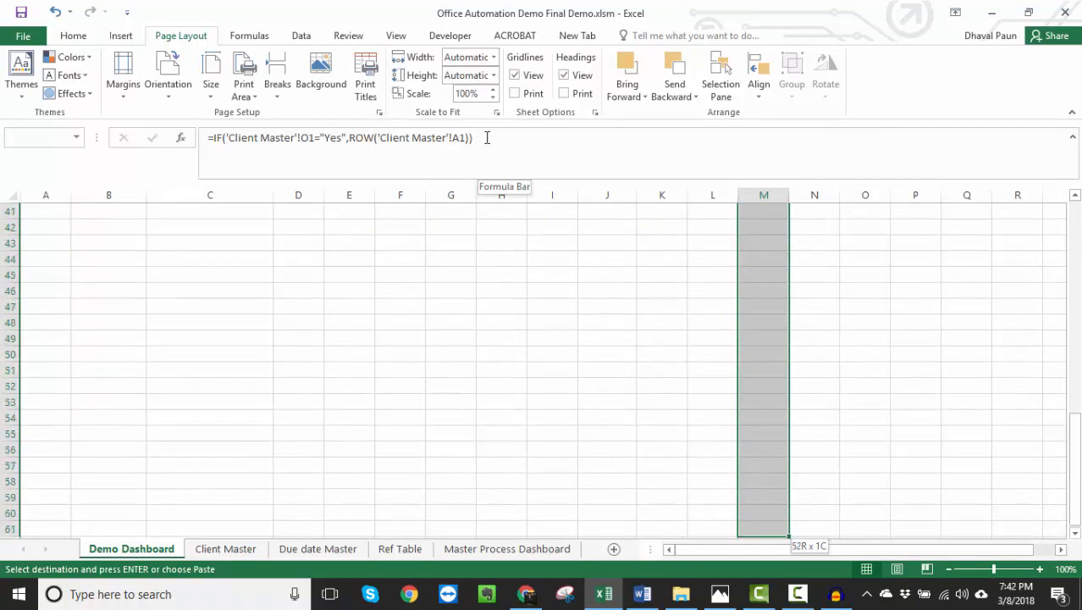
{"action": "key", "text": "shift+Down"}
{"action": "key", "text": "shift+Down"}
{"action": "key", "text": "shift+Down"}
{"action": "key", "text": "shift+Down"}
{"action": "key", "text": "shift+Down"}
{"action": "key", "text": "shift+Down"}
{"action": "key", "text": "shift+Down"}
{"action": "key", "text": "shift+Down"}
{"action": "key", "text": "shift+Down"}
{"action": "key", "text": "shift+Down"}
{"action": "key", "text": "shift+Down"}
{"action": "key", "text": "shift+Down"}
{"action": "key", "text": "shift+Down"}
{"action": "key", "text": "shift+Down"}
{"action": "key", "text": "shift+Down"}
{"action": "key", "text": "shift+Down"}
{"action": "key", "text": "shift+Down"}
{"action": "key", "text": "shift+Down"}
{"action": "key", "text": "shift+Down"}
{"action": "key", "text": "shift+Down"}
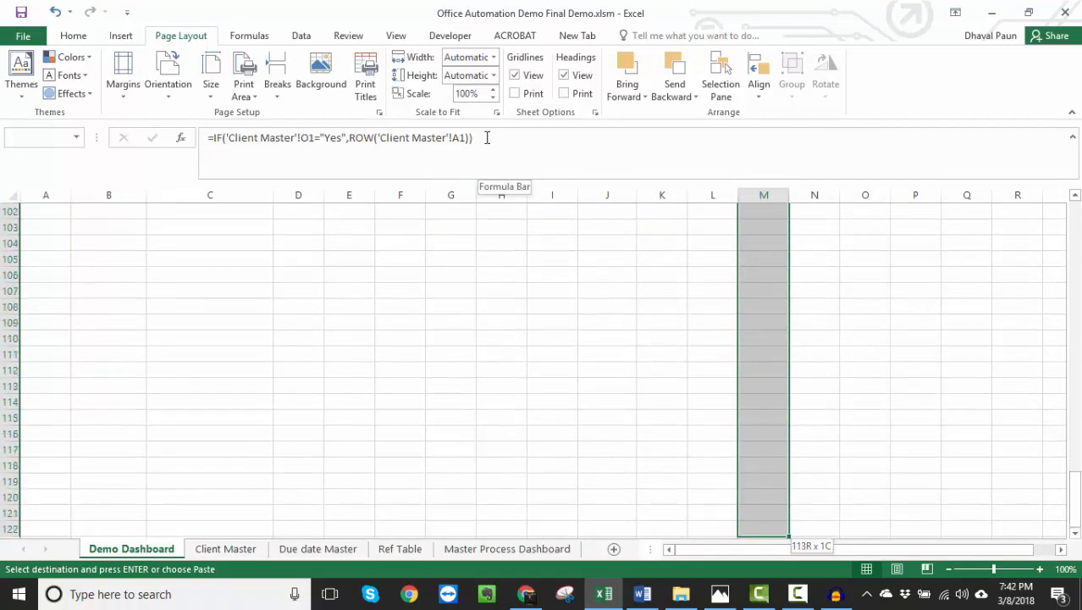
{"action": "key", "text": "shift+Down"}
{"action": "key", "text": "shift+Down"}
{"action": "key", "text": "shift+Down"}
{"action": "key", "text": "shift+Down"}
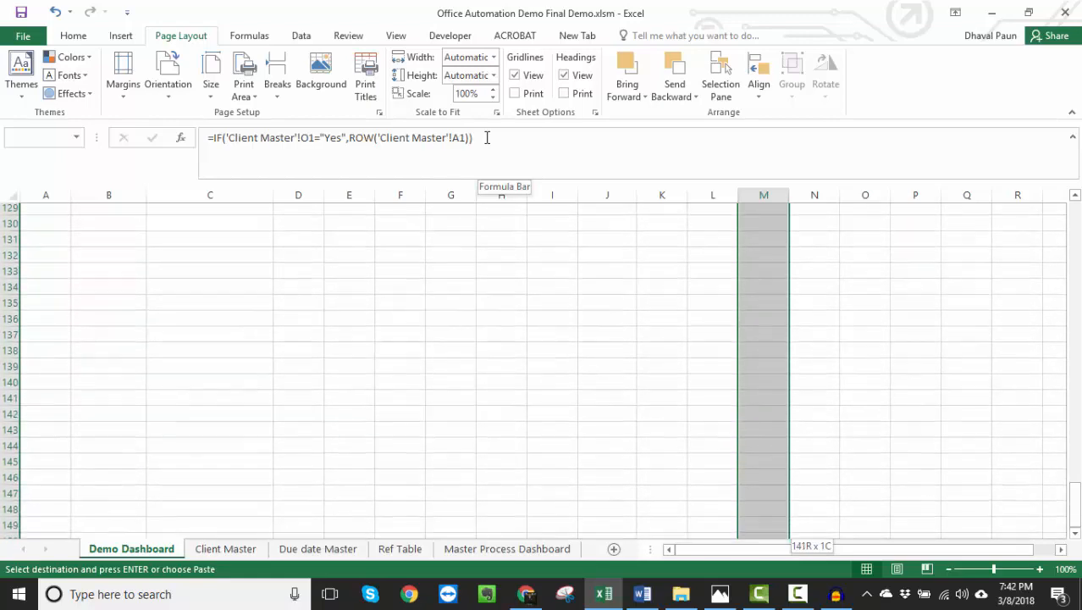
{"action": "key", "text": "Return"}
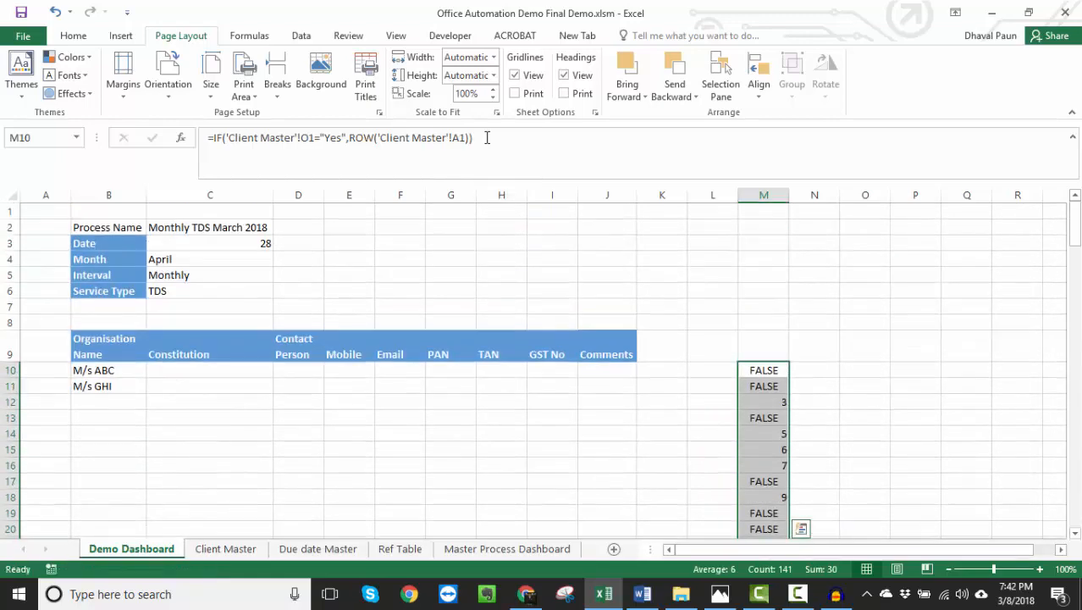
- Compare the formula results down column M of the Demo Dashboard with the Yes rows in the Client Master Helper column
{"action": "key", "text": "Down"}
{"action": "key", "text": "Down"}
{"action": "key", "text": "Down"}
{"action": "key", "text": "Down"}
{"action": "key", "text": "Down"}
{"action": "key", "text": "Down"}
{"action": "key", "text": "Down"}
{"action": "key", "text": "Down"}
{"action": "key", "text": "Down"}
{"action": "key", "text": "Down"}
{"action": "key", "text": "Down"}
{"action": "key", "text": "Down"}
{"action": "key", "text": "Down"}
{"action": "key", "text": "Down"}
{"action": "key", "text": "Down"}
{"action": "key", "text": "Down"}
{"action": "key", "text": "Down"}
{"action": "key", "text": "Down"}
{"action": "key", "text": "Down"}
{"action": "key", "text": "ctrl+Down"}
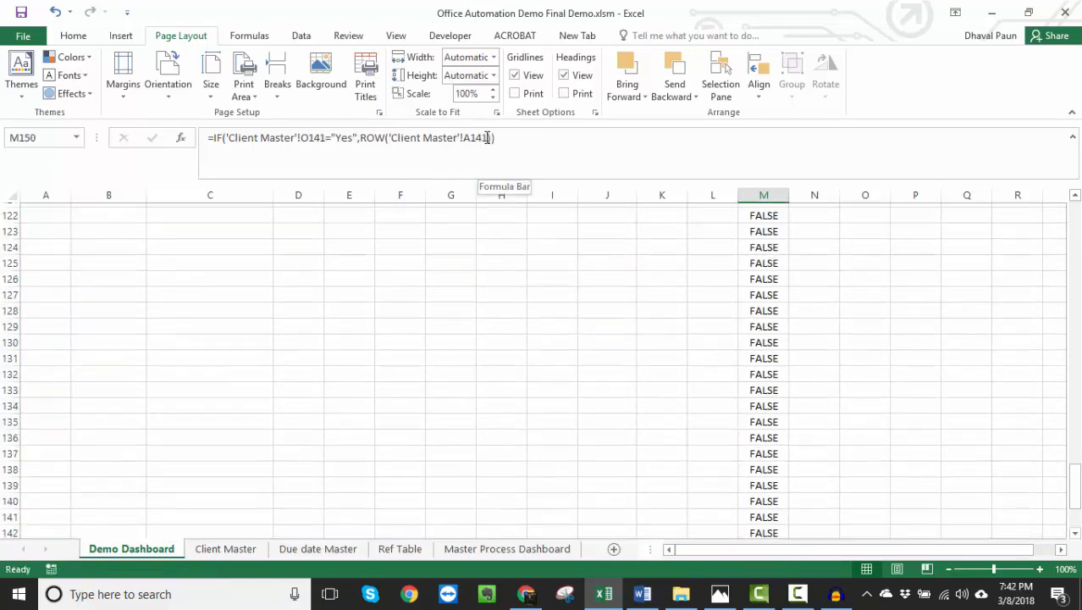
{"action": "key", "text": "ctrl+Up"}
{"action": "key", "text": "Down"}
{"action": "key", "text": "Down"}
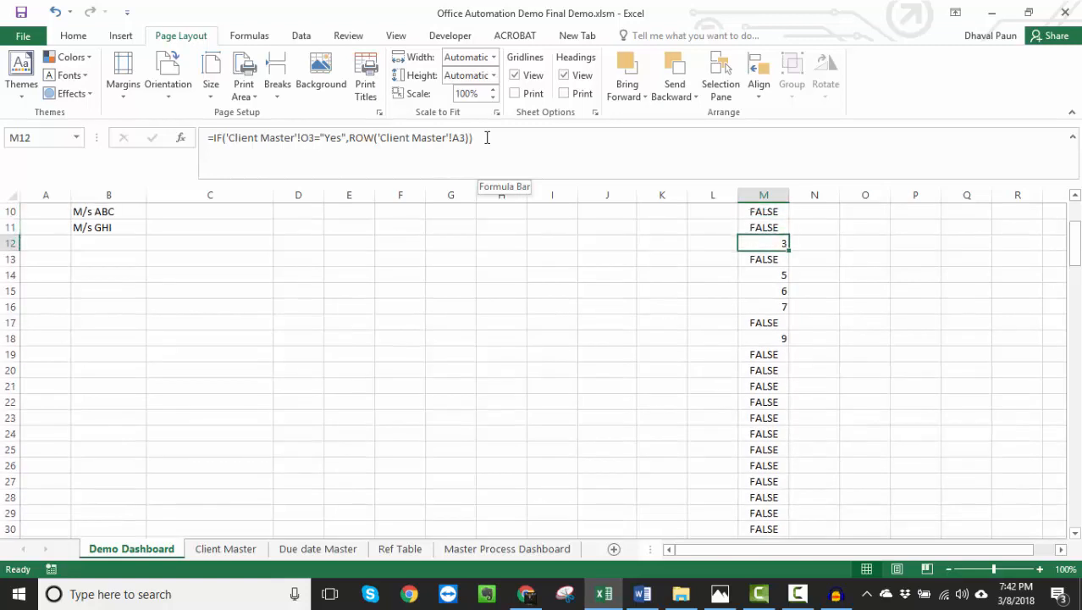
{"action": "key", "text": "Down"}
{"action": "key", "text": "Down"}
{"action": "key", "text": "Down"}
{"action": "key", "text": "Down"}
{"action": "key", "text": "Down"}
{"action": "key", "text": "Down"}
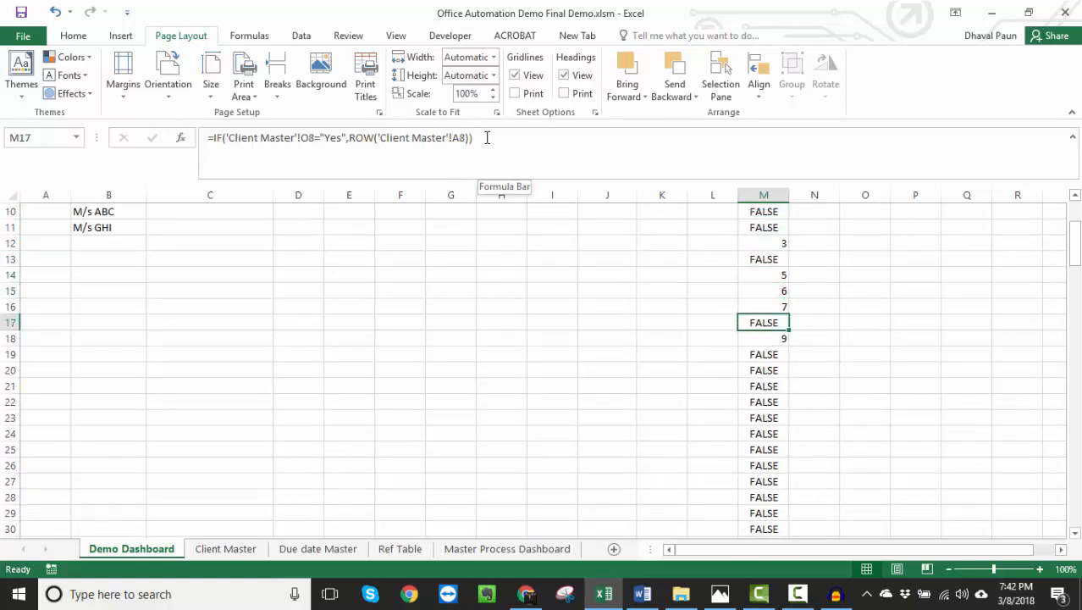
{"action": "key", "text": "ctrl+Page_Down"}
{"action": "key", "text": "Up"}
{"action": "key", "text": "Up"}
{"action": "key", "text": "Up"}
{"action": "key", "text": "Up"}
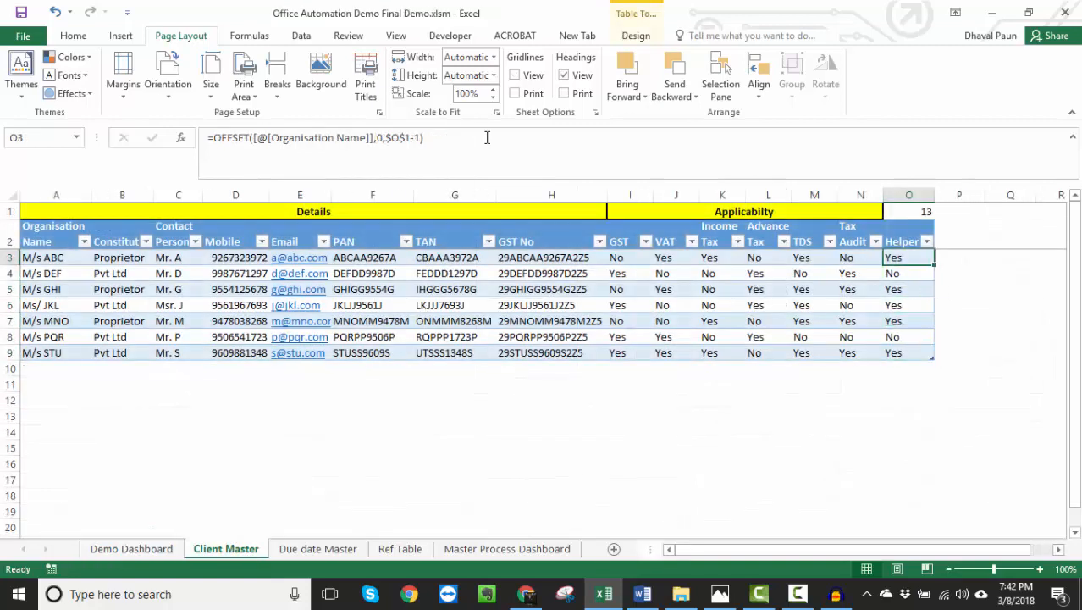
{"action": "key", "text": "ctrl+Page_Up"}
{"action": "key", "text": "Up"}
{"action": "key", "text": "Up"}
{"action": "key", "text": "Up"}
{"action": "key", "text": "Up"}
{"action": "key", "text": "Up"}
{"action": "key", "text": "Up"}
{"action": "key", "text": "Up"}
{"action": "key", "text": "Up"}
{"action": "key", "text": "Up"}
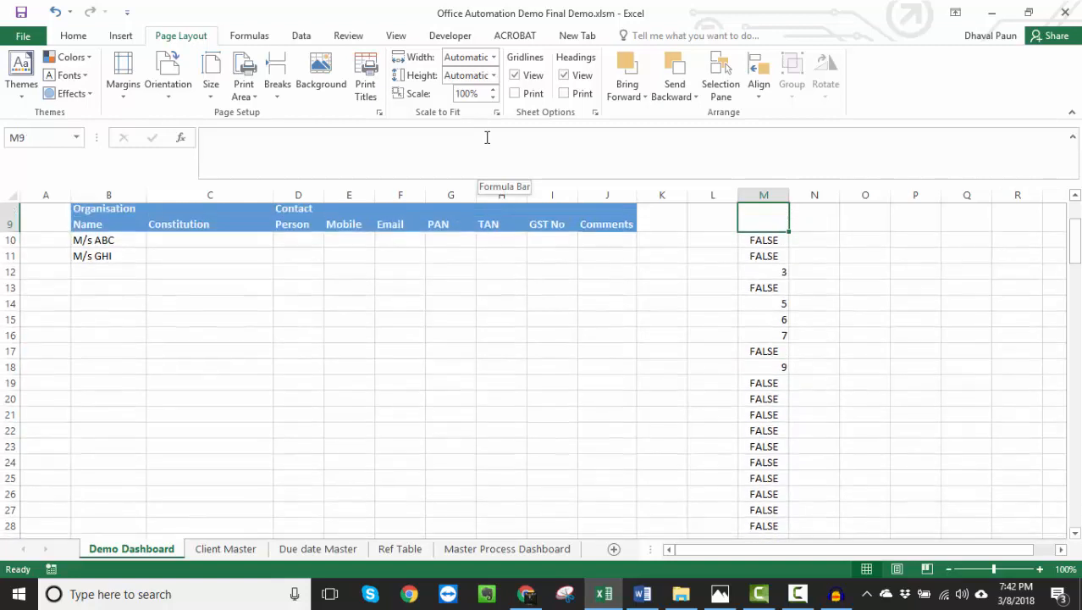
- Enter =SMALL(M10:M150,1) in L10 to pull the smallest matching row number from column M
{"action": "key", "text": "Down"}
{"action": "key", "text": "Left"}
{"action": "key", "text": "Right"}
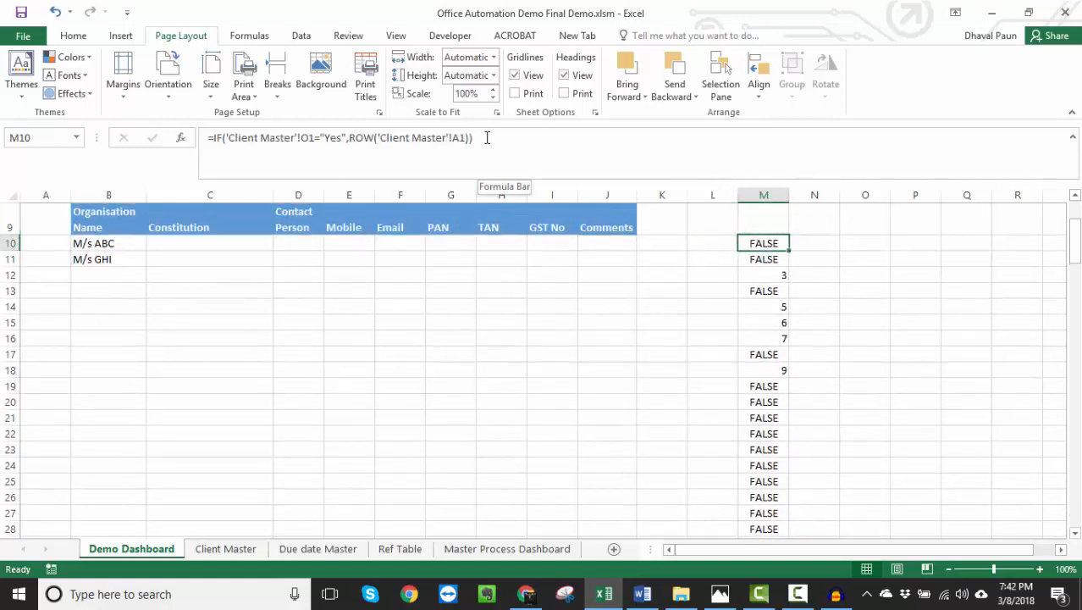
{"action": "key", "text": "Up"}
{"action": "key", "text": "Down"}
{"action": "key", "text": "Left"}
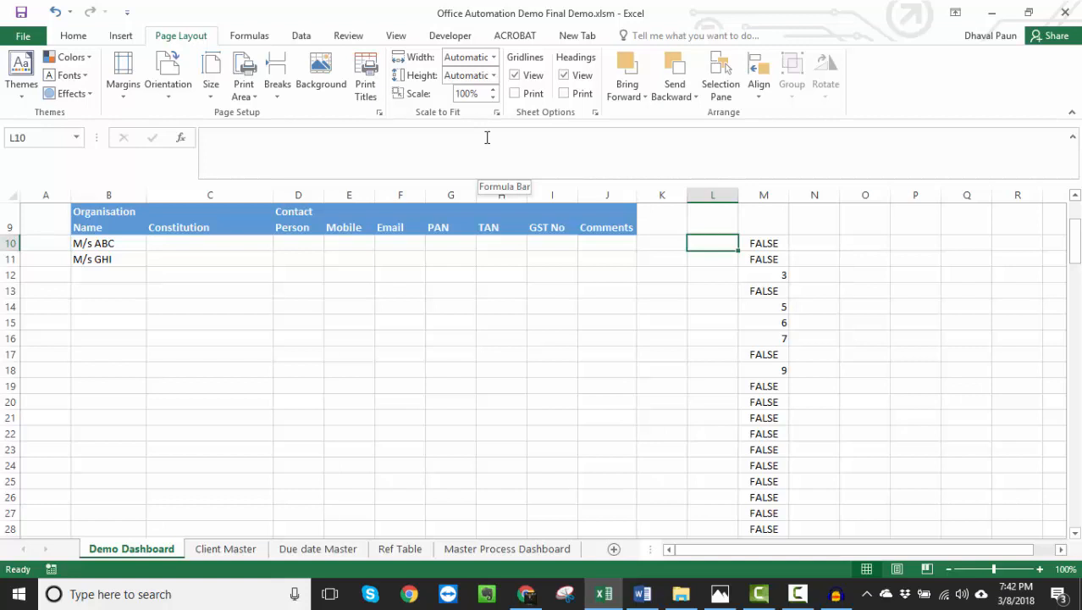
{"action": "type", "text": "=small"}
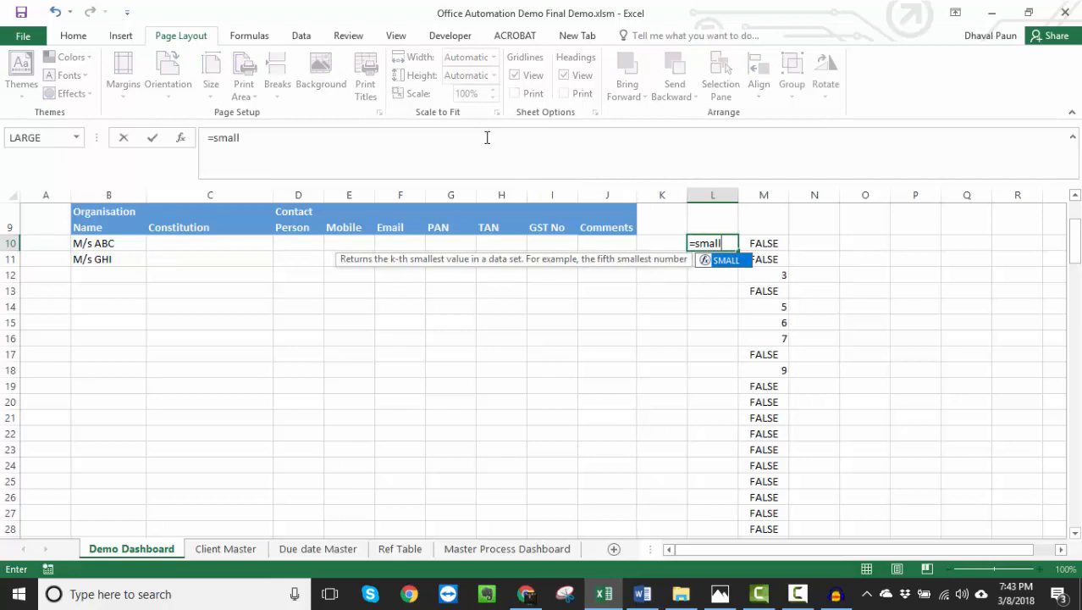
{"action": "type", "text": "("}
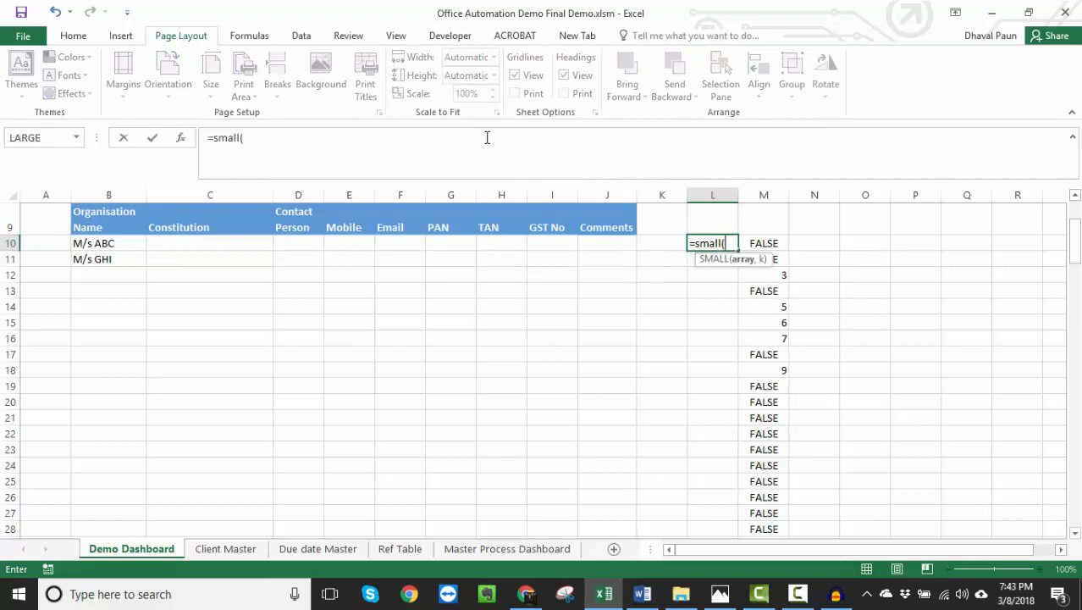
{"action": "key", "text": "Right"}
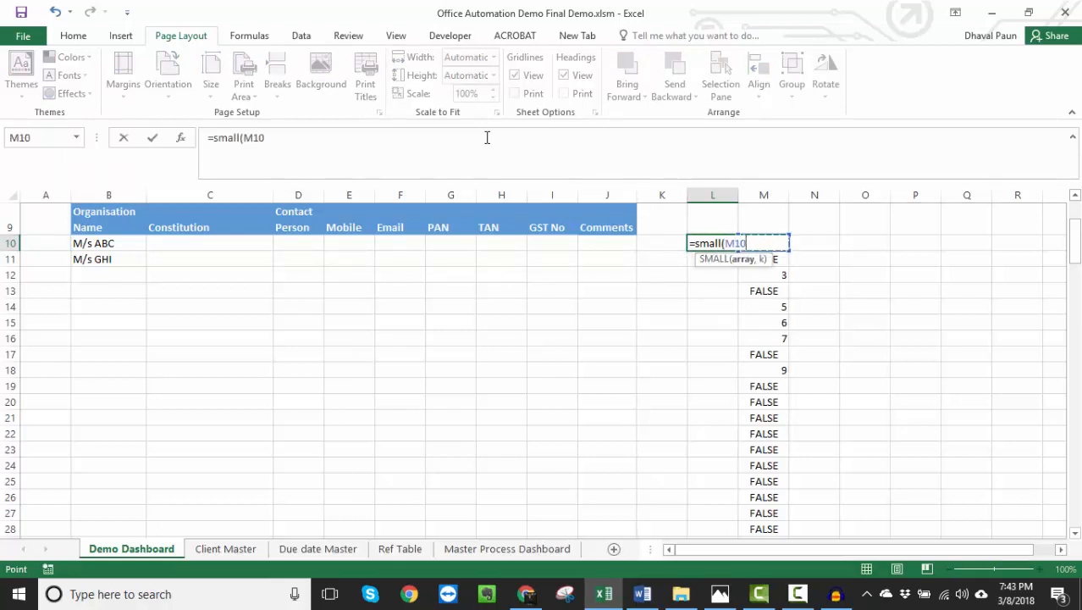
{"action": "key", "text": "ctrl+shift+Down"}
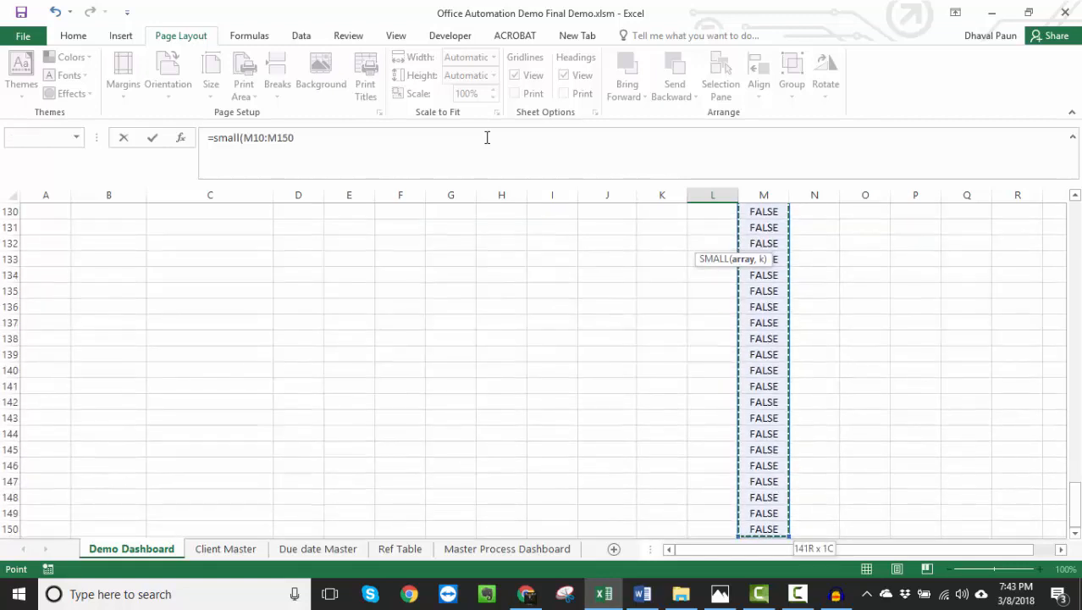
{"action": "type", "text": ","}
{"action": "left_click", "coordinate": [324, 142]}
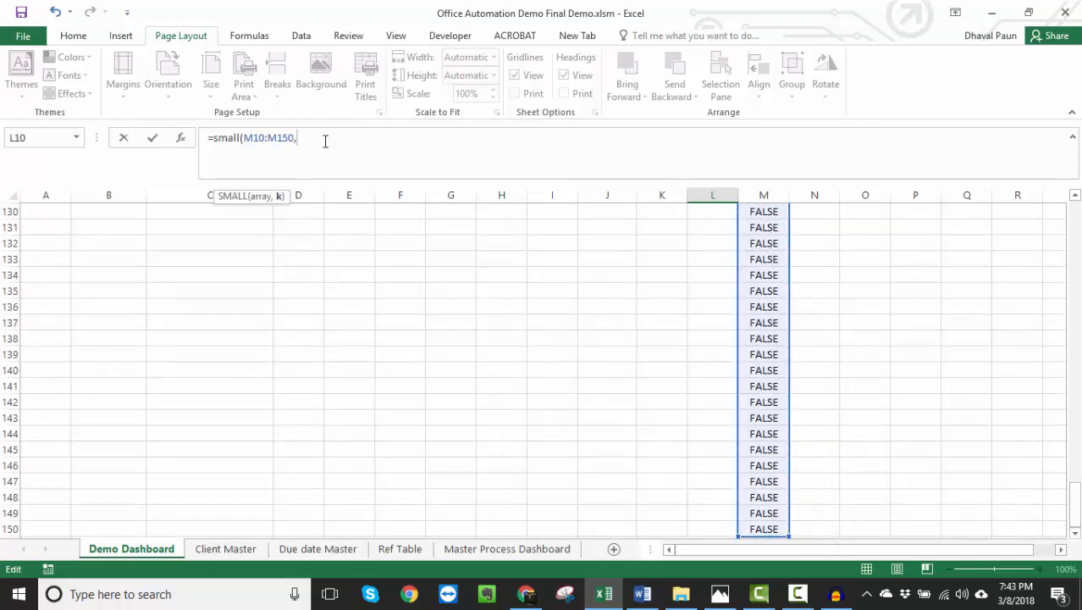
{"action": "type", "text": "1)"}
{"action": "key", "text": "Return"}
{"action": "key", "text": "Up"}
{"action": "key", "text": "Up"}
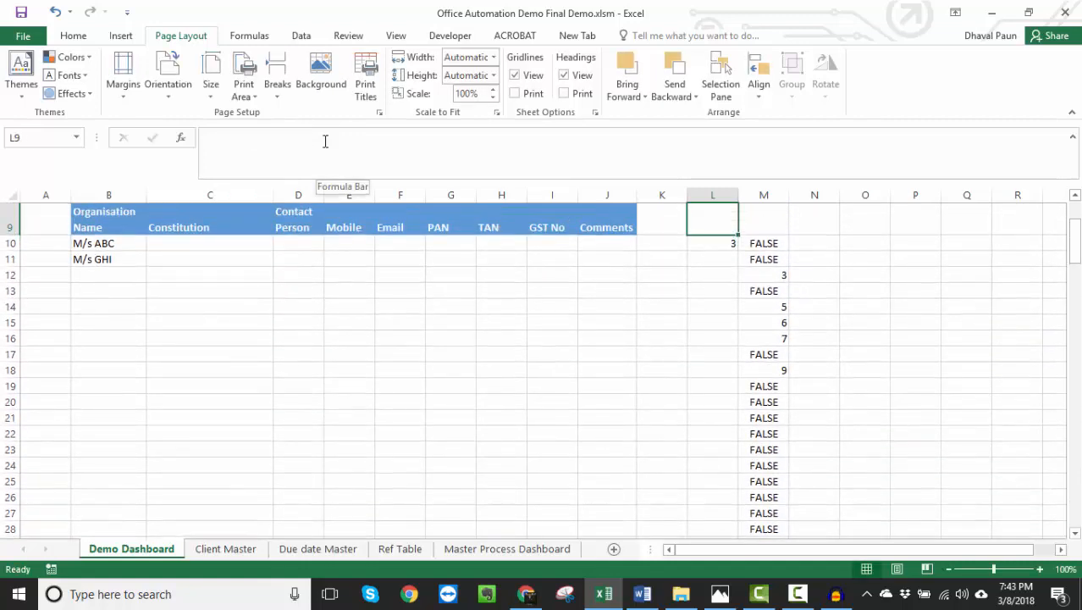
{"action": "key", "text": "Down"}
{"action": "key", "text": "ctrl+c"}
{"action": "key", "text": "Down"}
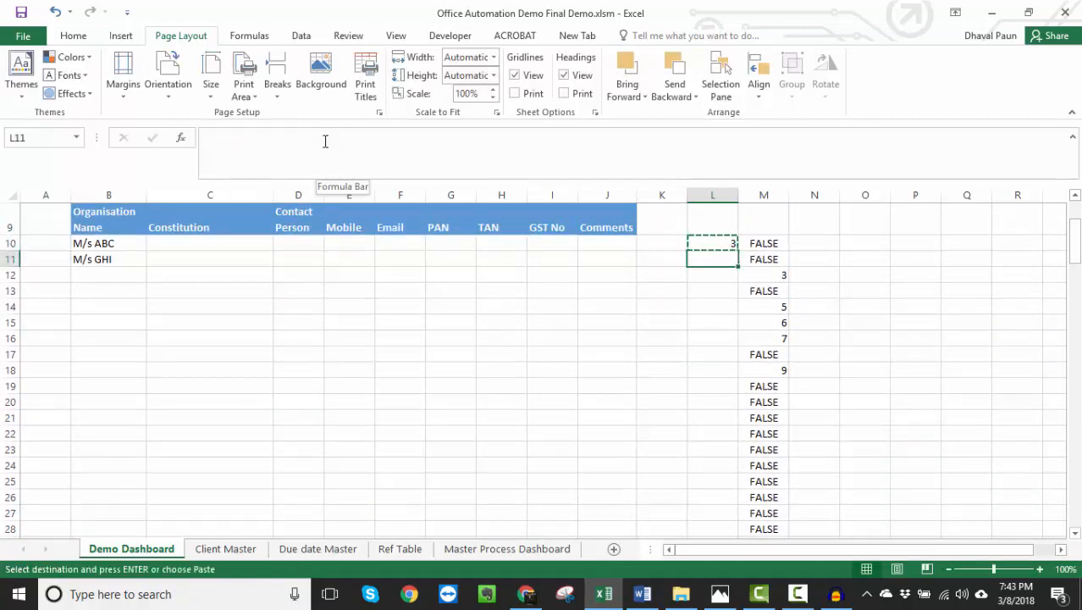
{"action": "key", "text": "Up"}
{"action": "key", "text": "Escape"}
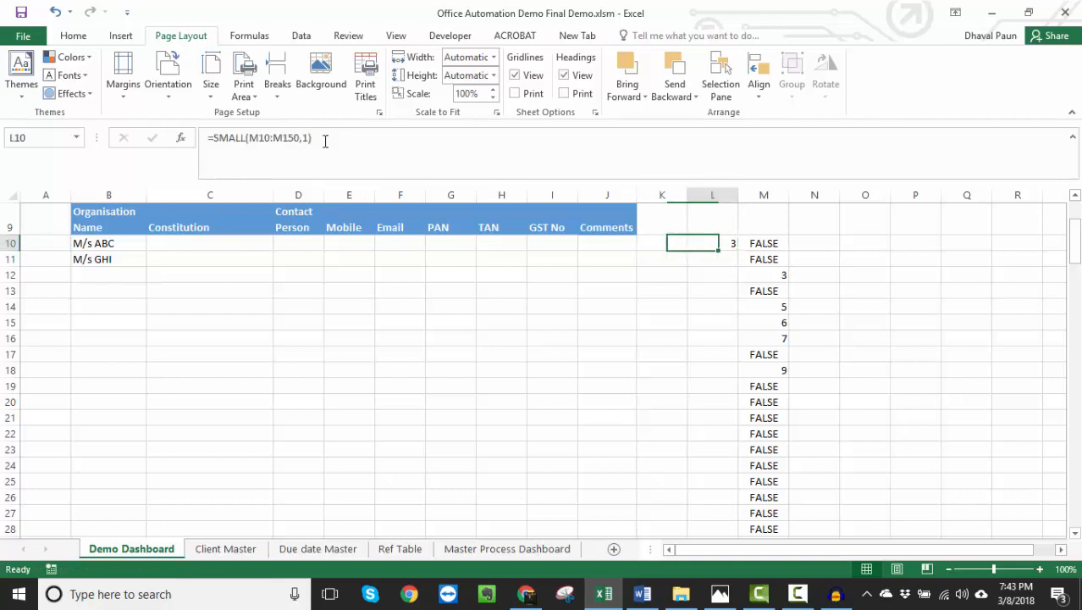
- Make the SMALL range in L10 absolute as $M$10:$M$150
{"action": "key", "text": "F2"}
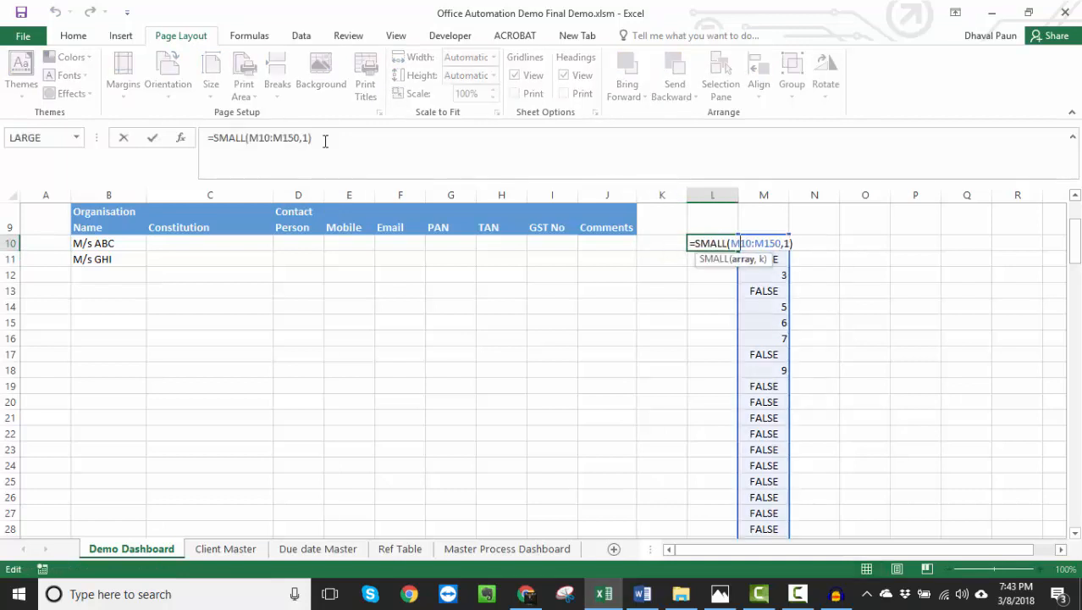
{"action": "key", "text": "F4"}
{"action": "key", "text": "Right"}
{"action": "key", "text": "Right"}
{"action": "key", "text": "Right"}
{"action": "key", "text": "F4"}
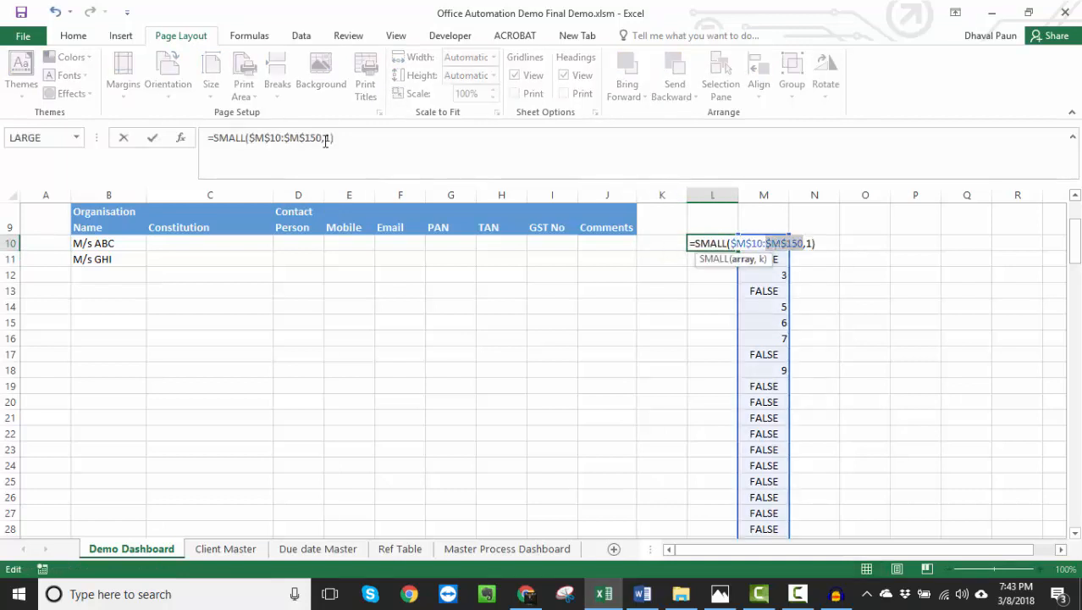
{"action": "key", "text": "ctrl+Return"}
- Copy the SMALL formula from L10 into L11:L13
{"action": "key", "text": "ctrl+c"}
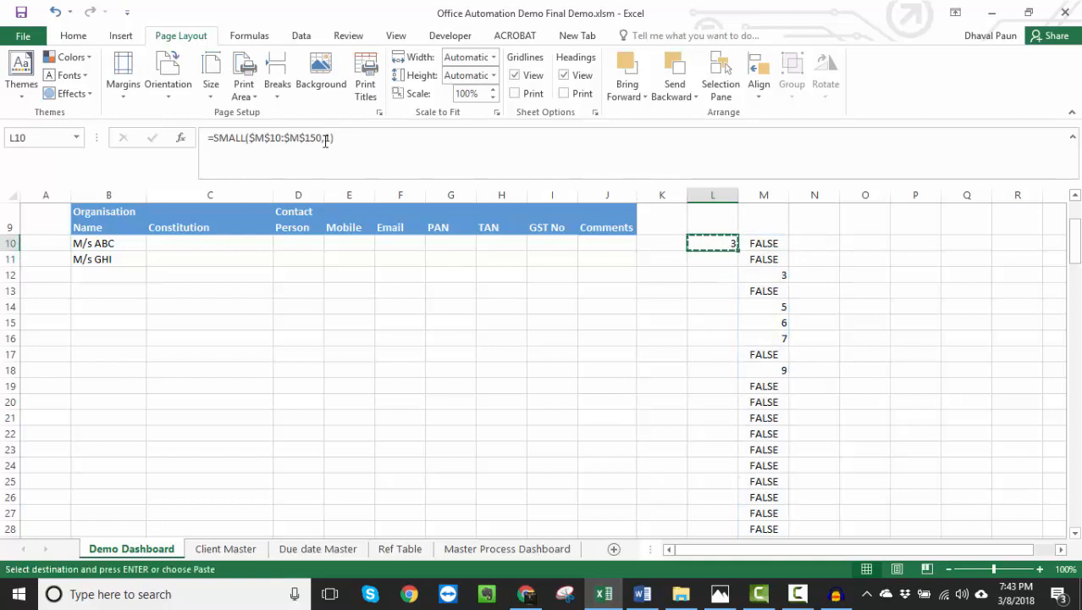
{"action": "key", "text": "Down"}
{"action": "key", "text": "shift+Down"}
{"action": "key", "text": "shift+Down"}
{"action": "key", "text": "ctrl+v"}
- Set the k argument of the SMALL formula to 2 in L11 and to 3 in L12
{"action": "key", "text": "F2"}
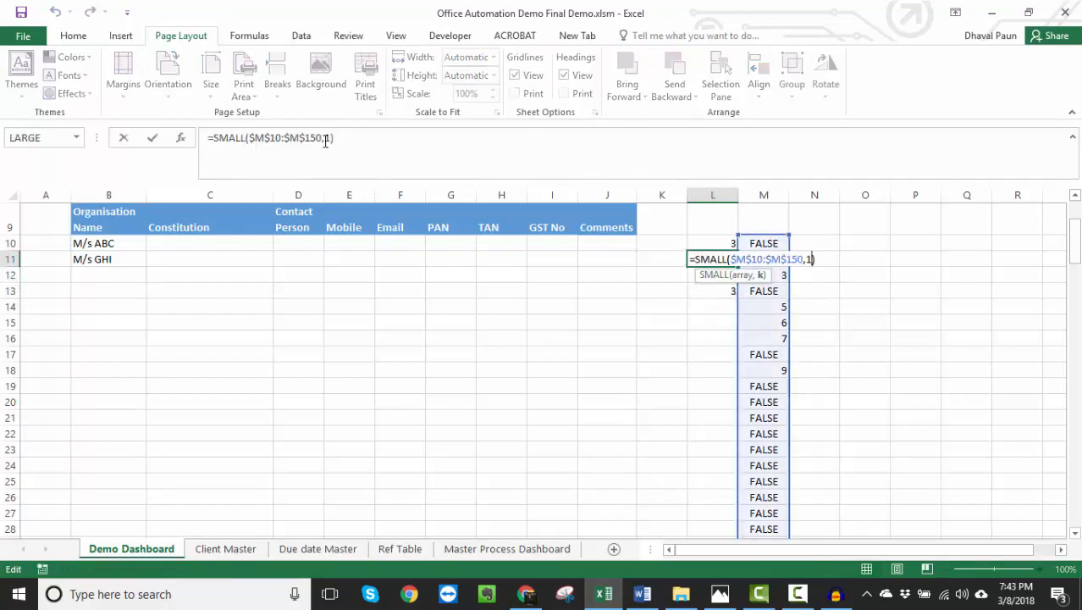
{"action": "key", "text": "BackSpace"}
{"action": "type", "text": "2"}
{"action": "key", "text": "Return"}
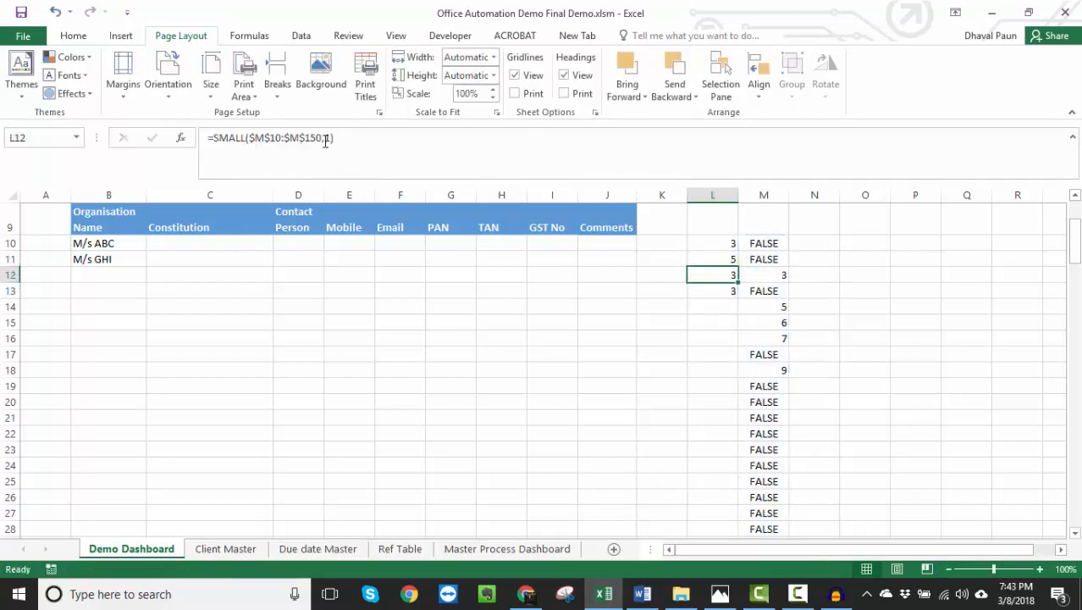
{"action": "key", "text": "F2"}
{"action": "key", "text": "BackSpace"}
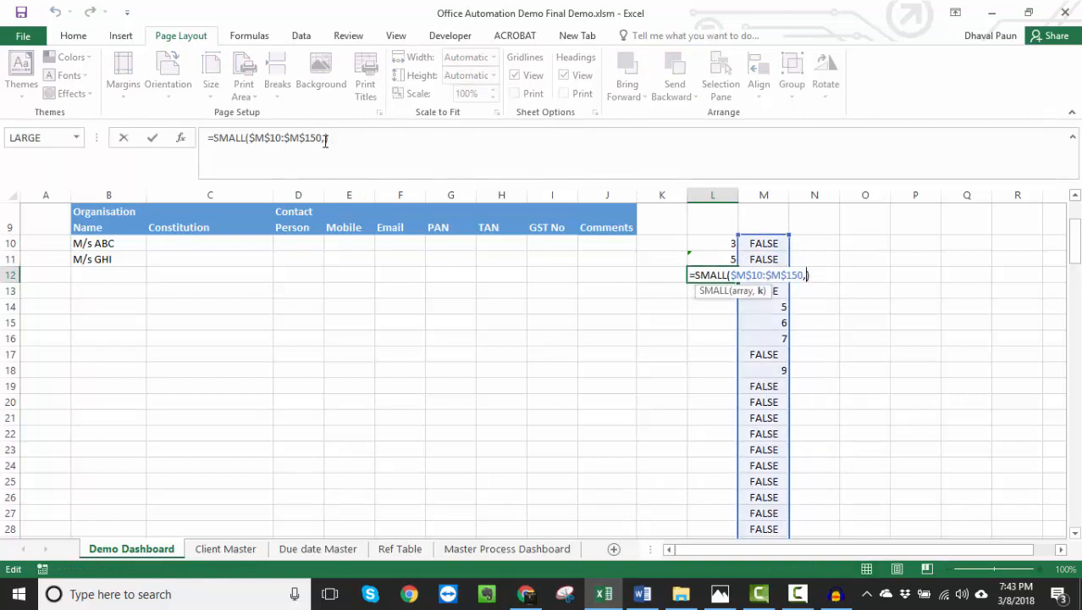
{"action": "type", "text": "3"}
{"action": "key", "text": "Return"}
- Replace the k argument of the SMALL formula in L10 with ROW('Client Master'!A1)
{"action": "key", "text": "Up"}
{"action": "key", "text": "Up"}
{"action": "key", "text": "Up"}
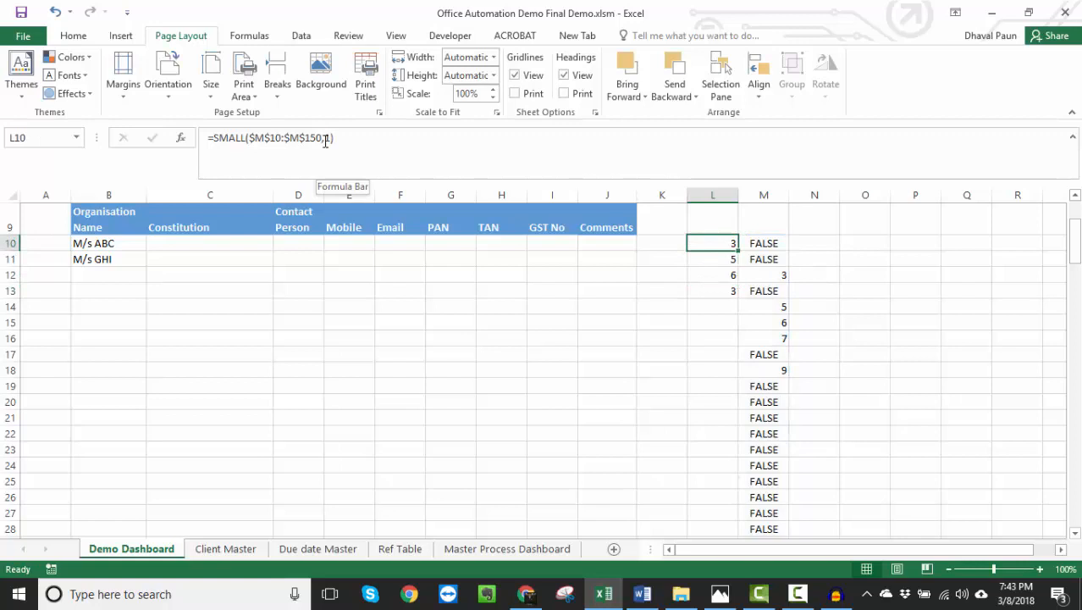
{"action": "key", "text": "F2"}
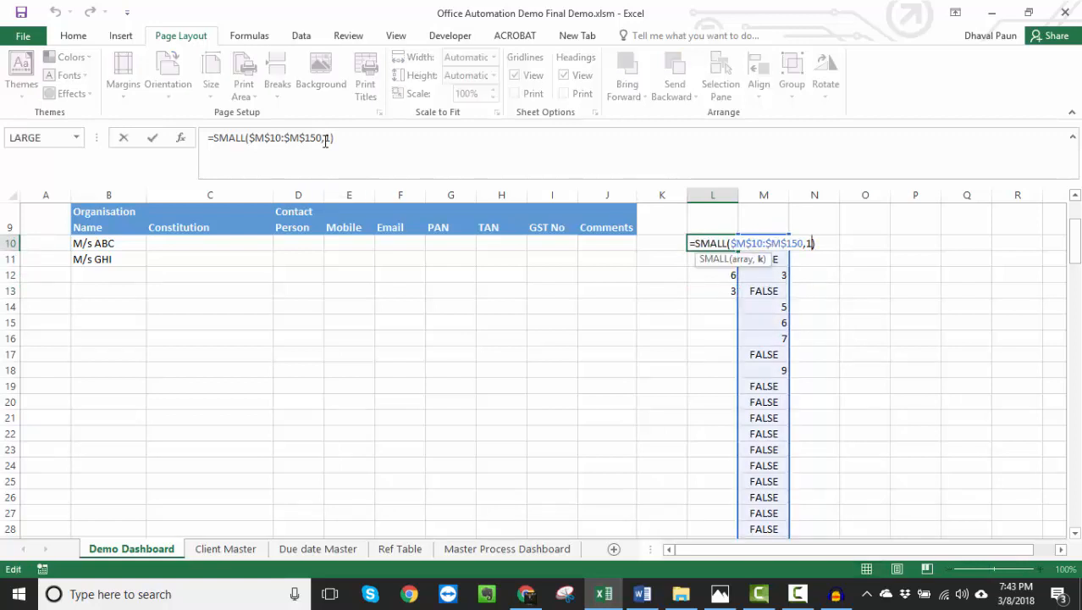
{"action": "key", "text": "Left"}
{"action": "key", "text": "shift+Left"}
{"action": "type", "text": "row("}
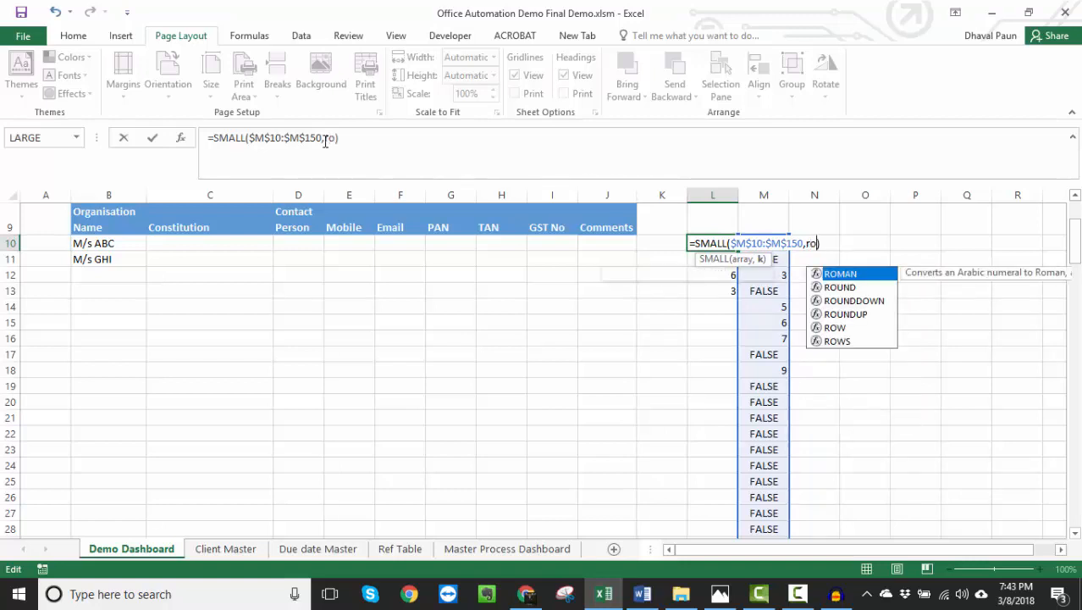
{"action": "key", "text": "Left"}
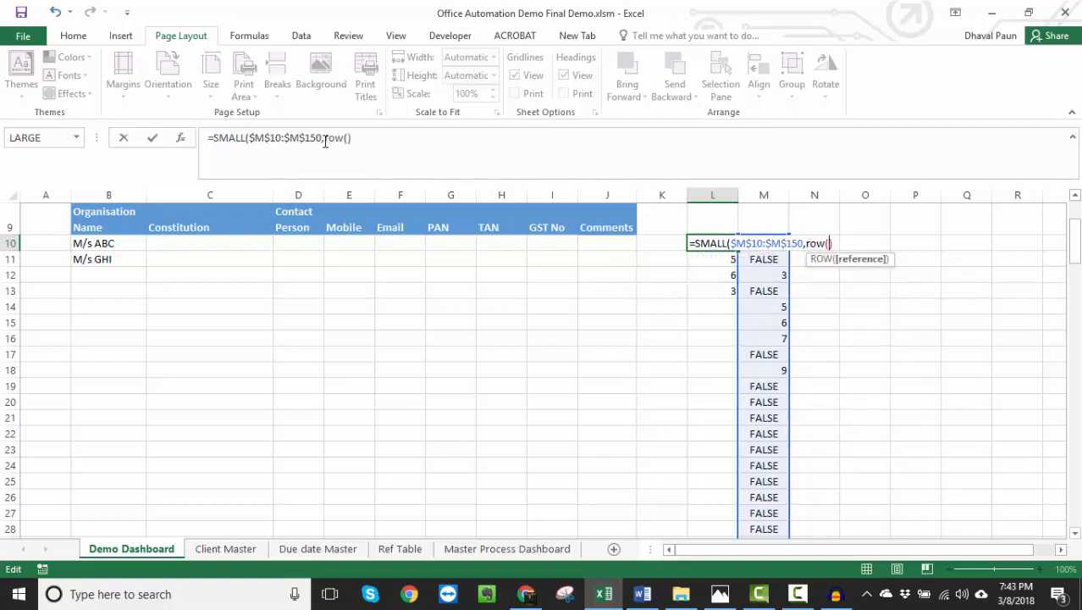
{"action": "left_click", "coordinate": [225, 546]}
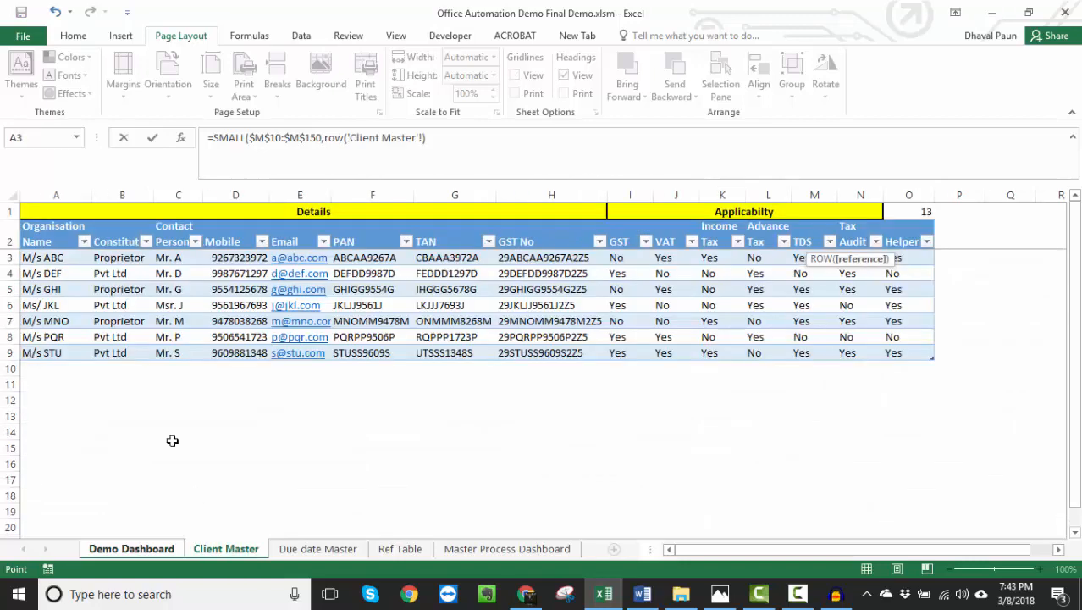
{"action": "left_click", "coordinate": [49, 210]}
{"action": "key", "text": "BackSpace"}
{"action": "key", "text": "BackSpace"}
{"action": "key", "text": "BackSpace"}
{"action": "key", "text": "BackSpace"}
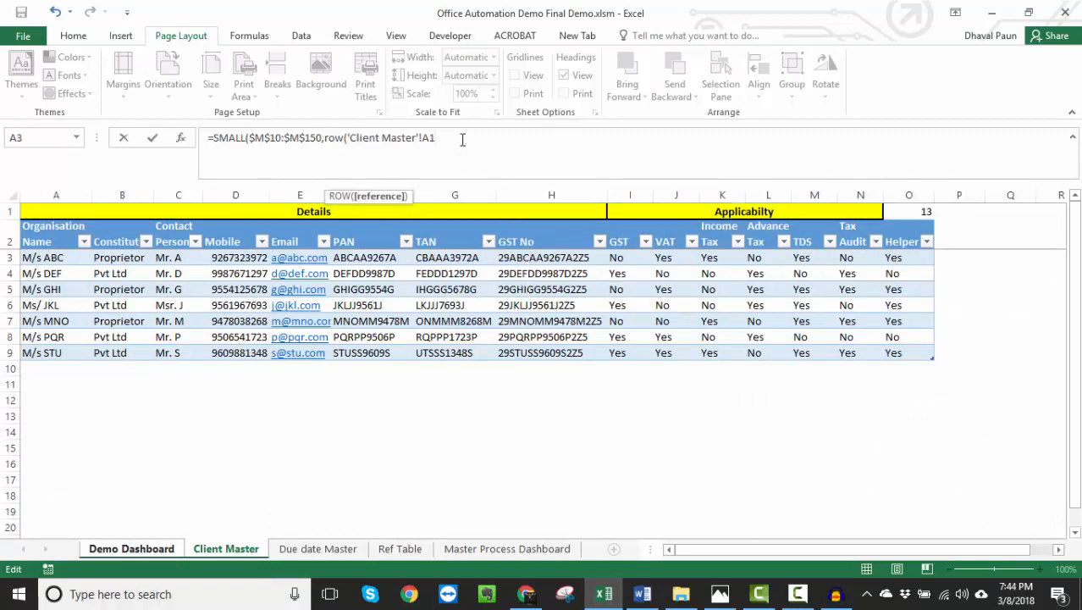
{"action": "type", "text": ")"}
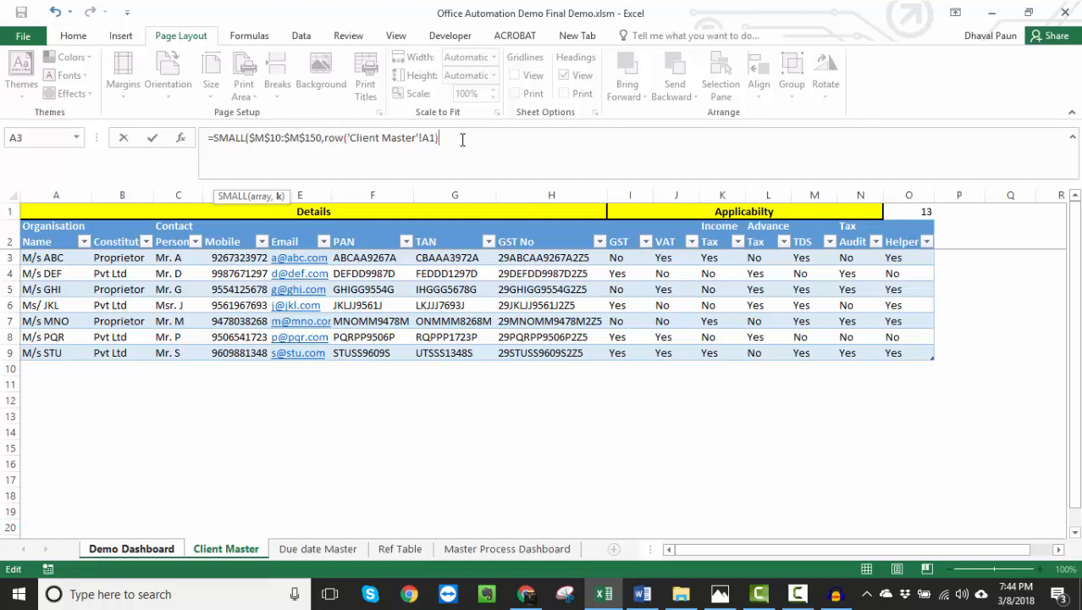
{"action": "key", "text": "Return"}
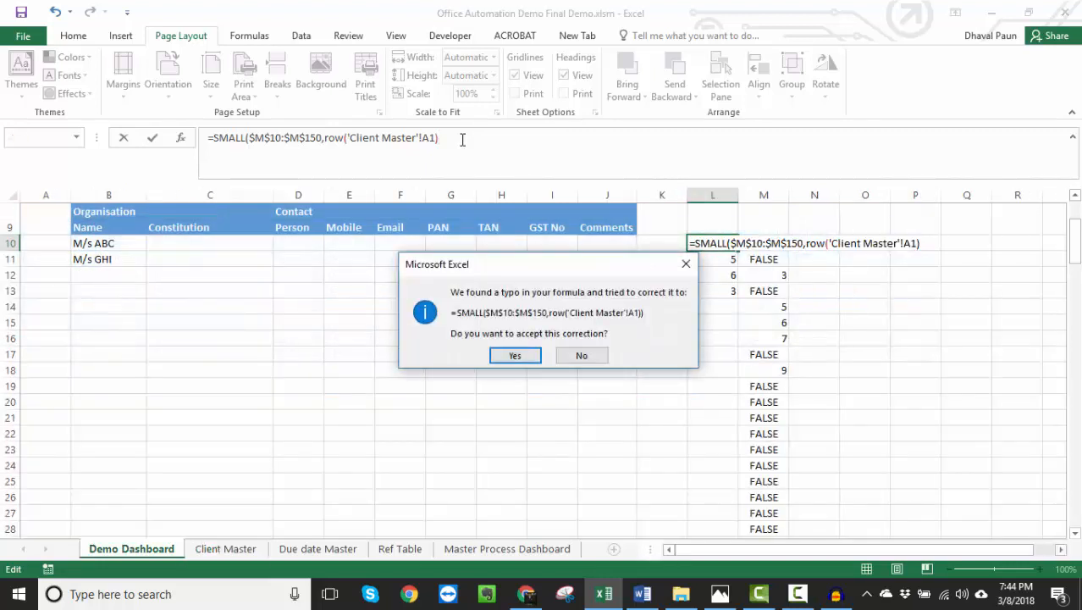
{"action": "key", "text": "Return"}
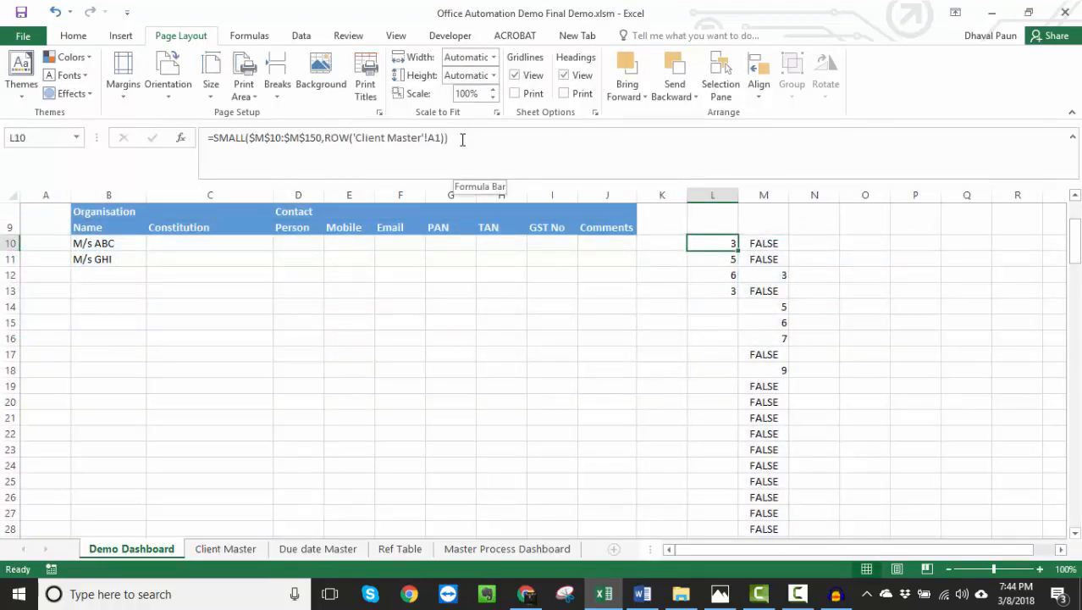
- Copy the updated SMALL formula in L10 down through L19
{"action": "key", "text": "ctrl+c"}
{"action": "key", "text": "shift+Down"}
{"action": "key", "text": "shift+Down"}
{"action": "key", "text": "shift+Down"}
{"action": "key", "text": "shift+Down"}
{"action": "key", "text": "shift+Down"}
{"action": "key", "text": "shift+Down"}
{"action": "key", "text": "shift+Down"}
{"action": "key", "text": "shift+Down"}
{"action": "key", "text": "shift+Down"}
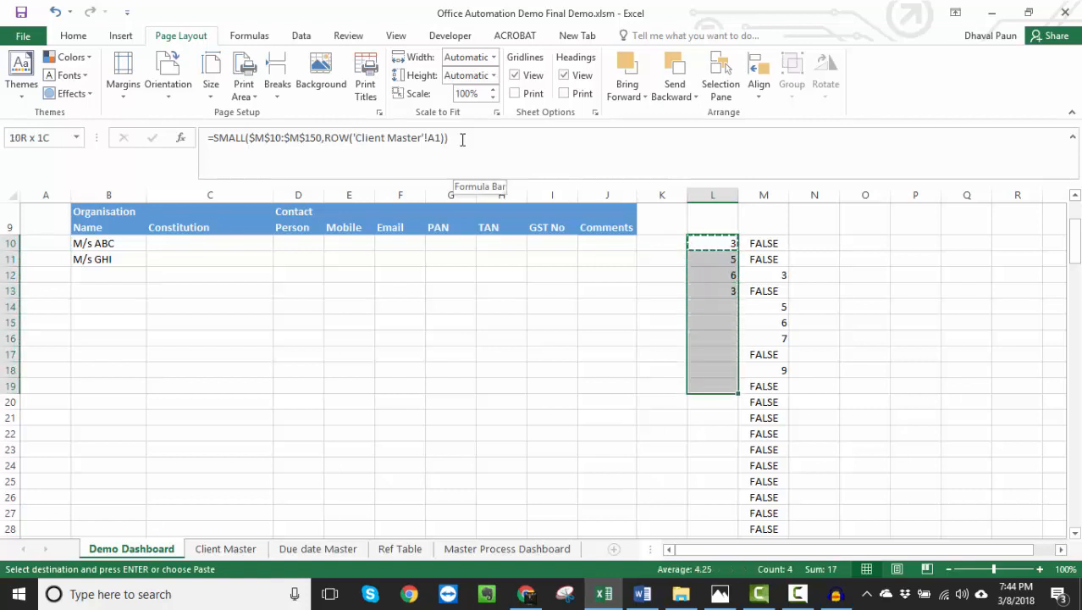
{"action": "key", "text": "Return"}
- Examine how the ROW reference and the returned row numbers change from cell to cell in L10:L19
{"action": "key", "text": "Down"}
{"action": "key", "text": "Down"}
{"action": "key", "text": "Down"}
{"action": "key", "text": "Up"}
{"action": "key", "text": "Up"}
{"action": "key", "text": "Up"}
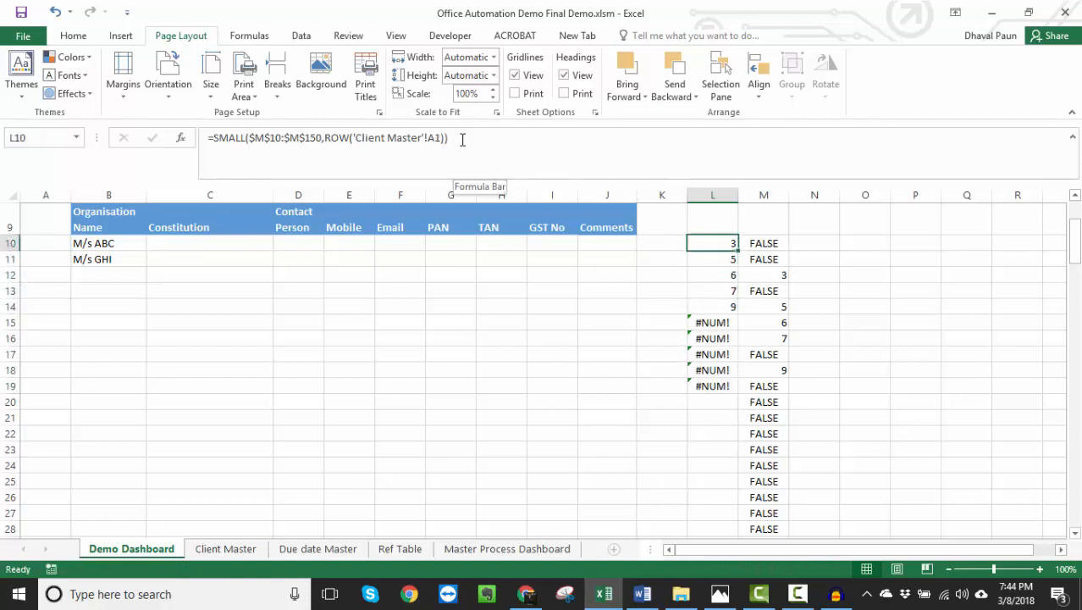
{"action": "key", "text": "Down"}
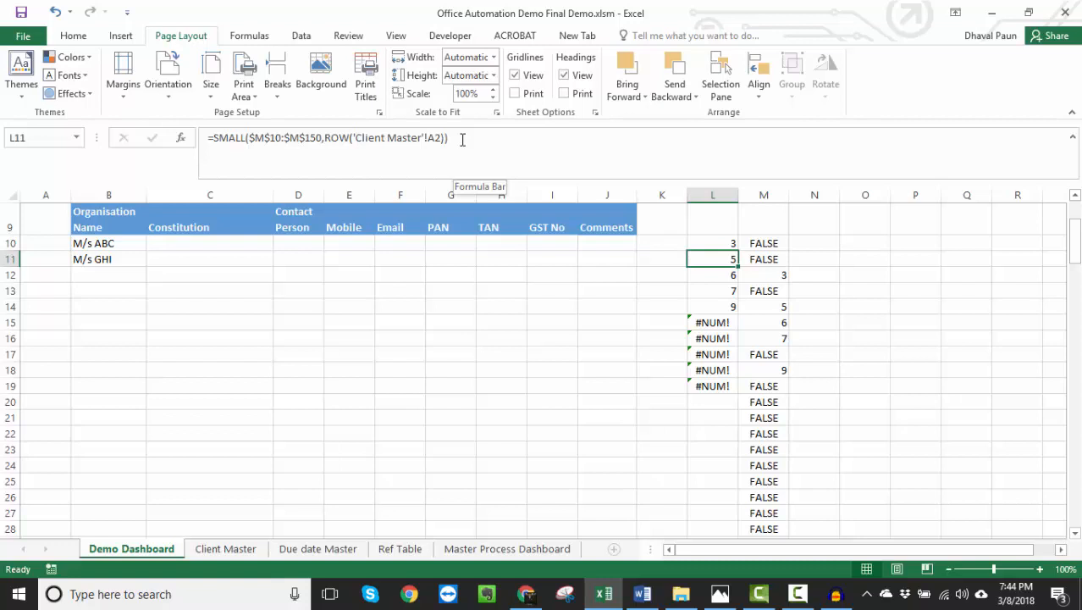
{"action": "key", "text": "Up"}
{"action": "key", "text": "Down"}
{"action": "key", "text": "Down"}
{"action": "key", "text": "Down"}
{"action": "key", "text": "Down"}
{"action": "key", "text": "Down"}
{"action": "key", "text": "Down"}
{"action": "key", "text": "Down"}
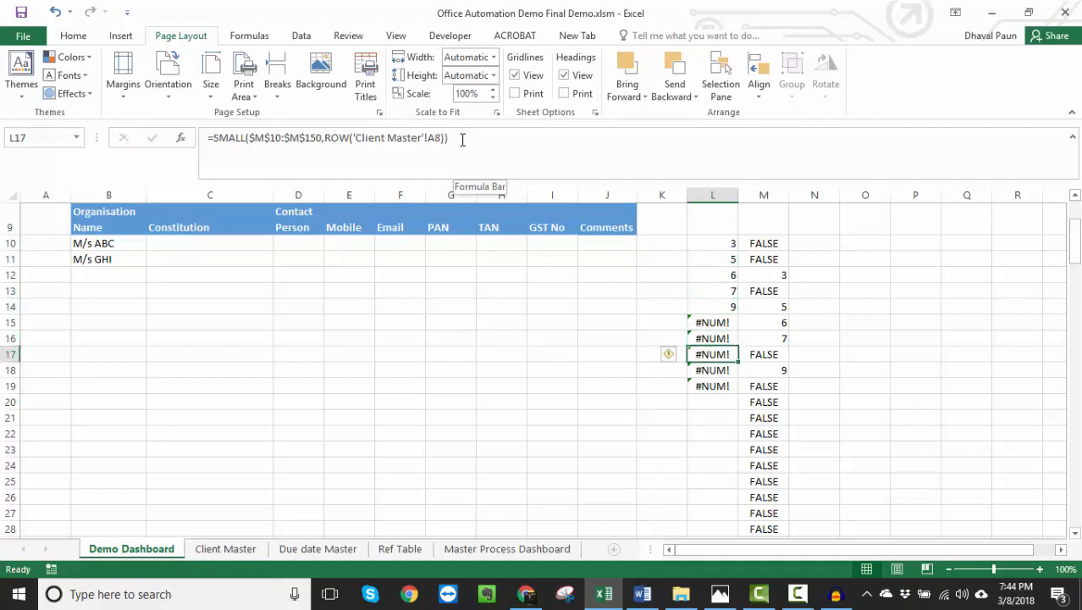
{"action": "key", "text": "Up"}
{"action": "key", "text": "Up"}
{"action": "key", "text": "Down"}
{"action": "key", "text": "Down"}
{"action": "key", "text": "Down"}
{"action": "key", "text": "Down"}
{"action": "key", "text": "ctrl+Up"}
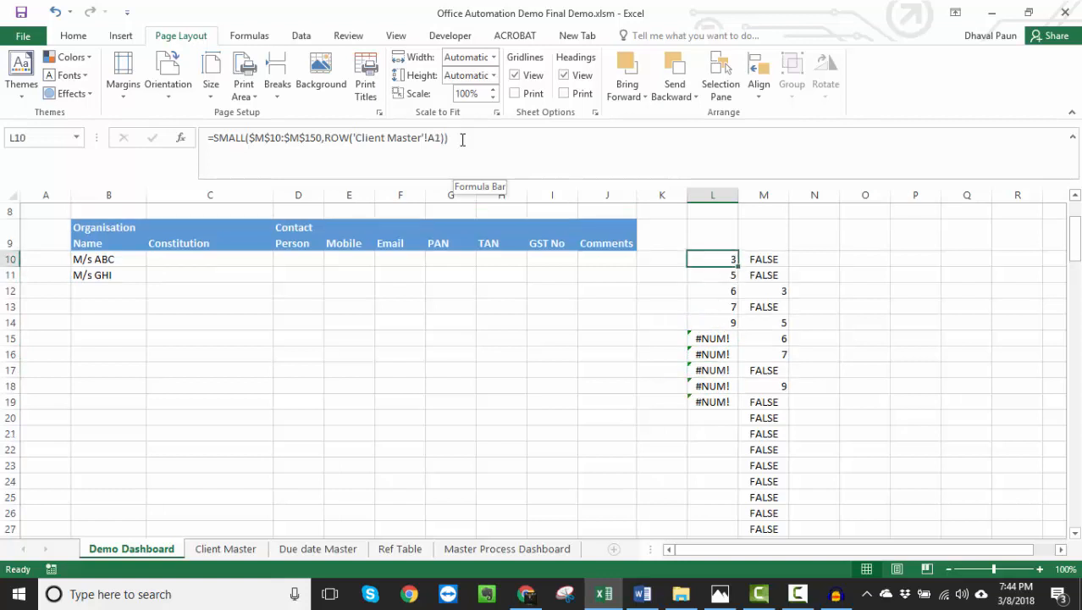
- Review the formulas in M10 and L10, and the row number argument of the INDEX formula in B10
{"action": "left_click", "coordinate": [774, 260]}
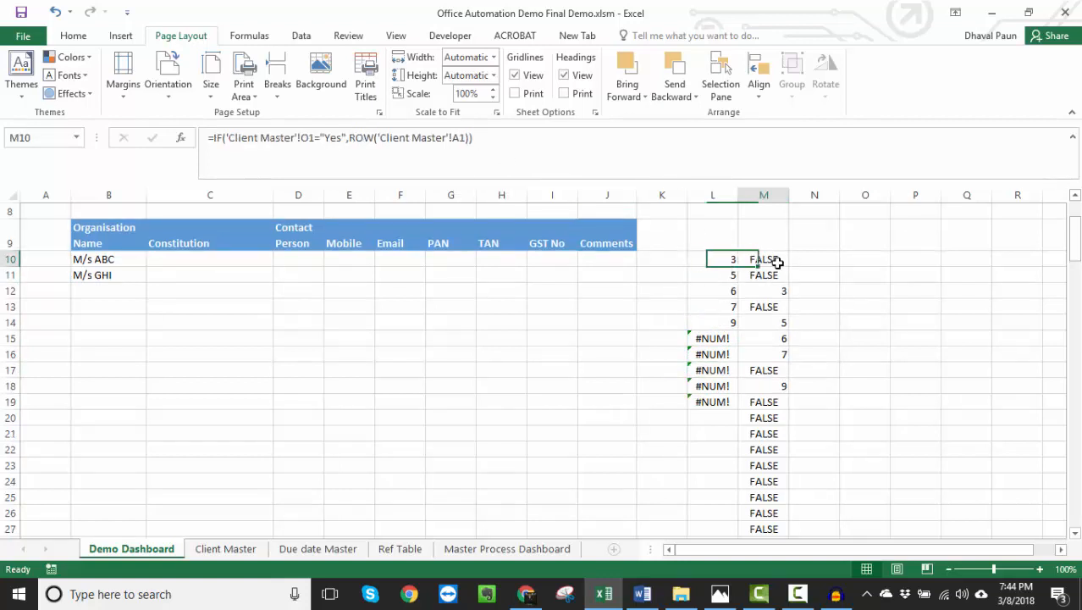
{"action": "left_click", "coordinate": [709, 260]}
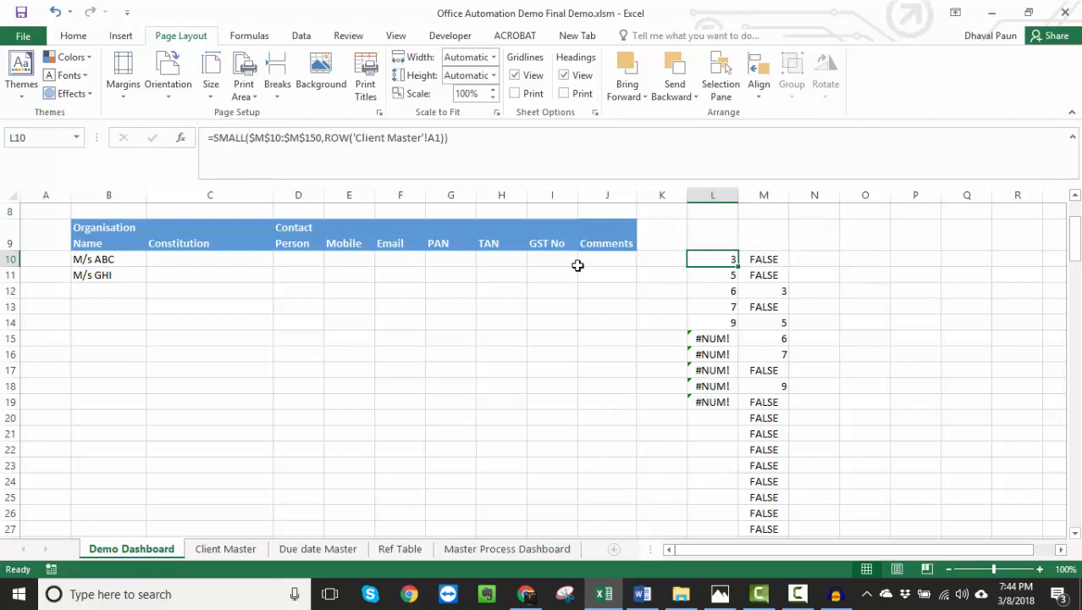
{"action": "left_click", "coordinate": [92, 261]}
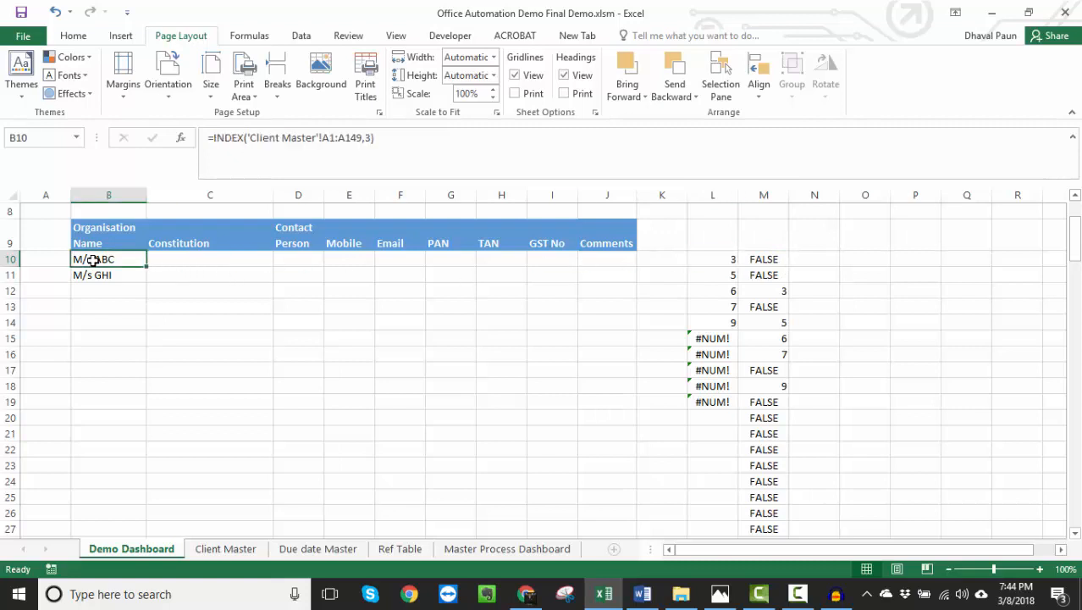
{"action": "left_click", "coordinate": [369, 138]}
{"action": "left_click", "coordinate": [369, 138]}
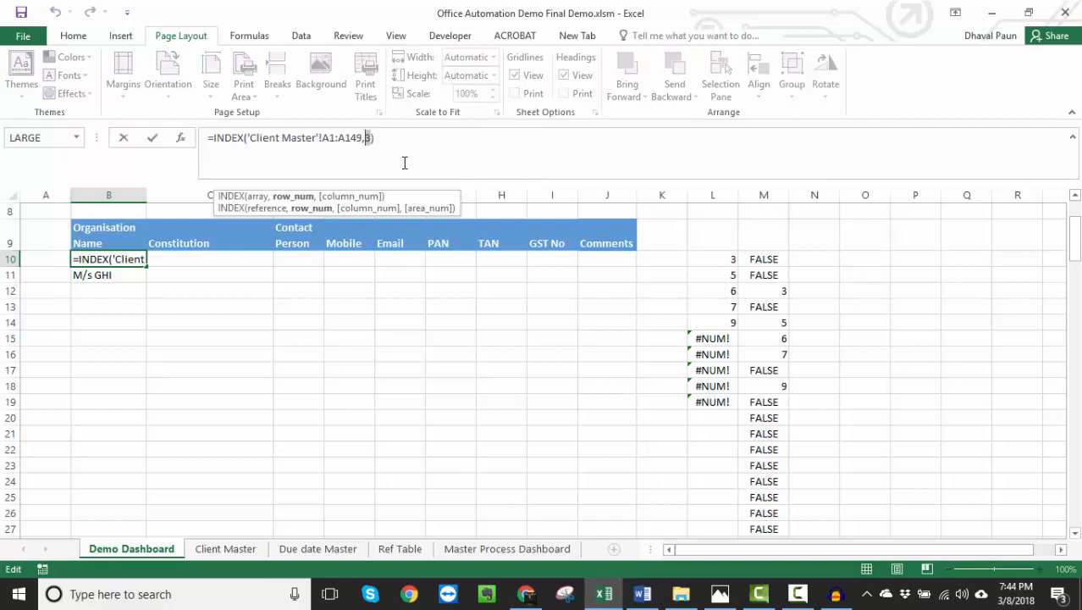
{"action": "key", "text": "Escape"}
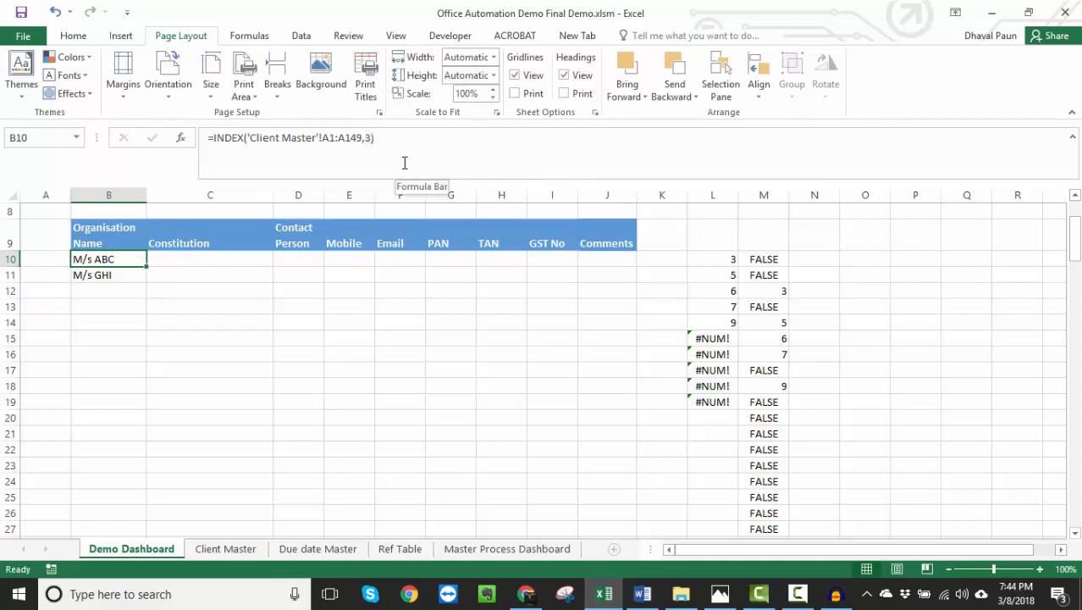
- Replace the row number in B10's INDEX formula with the start of a nested SMALL(IF( expression
{"action": "left_click", "coordinate": [405, 162]}
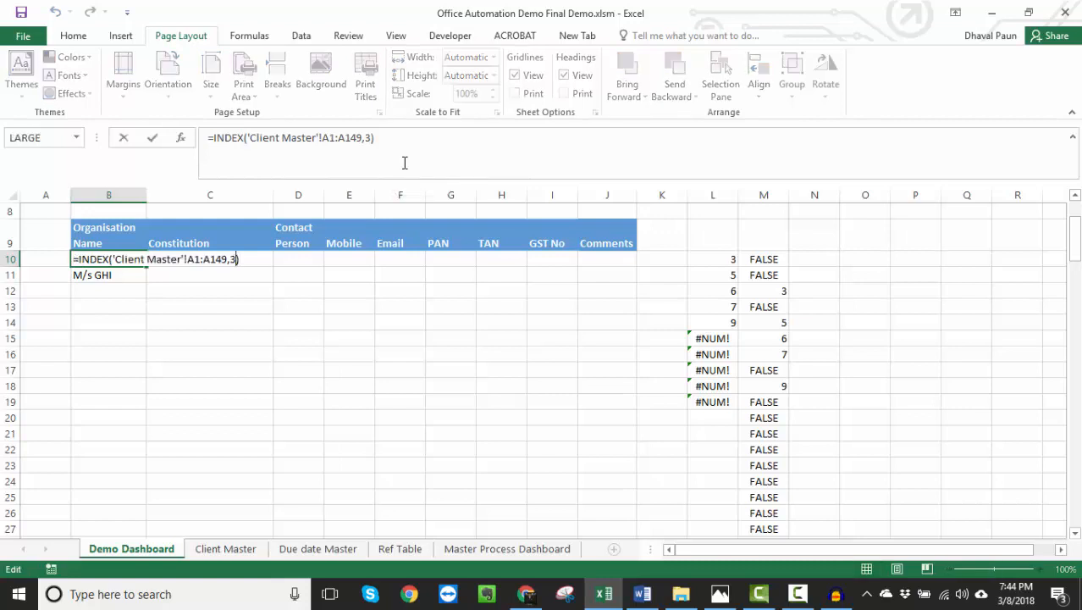
{"action": "key", "text": "BackSpace"}
{"action": "key", "text": "BackSpace"}
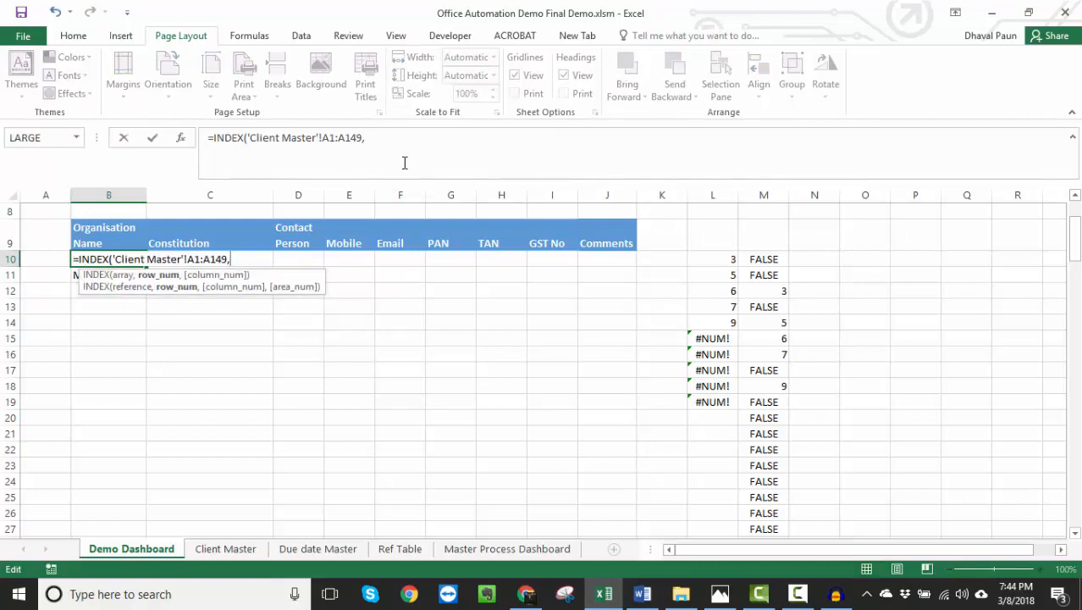
{"action": "type", "text": "s"}
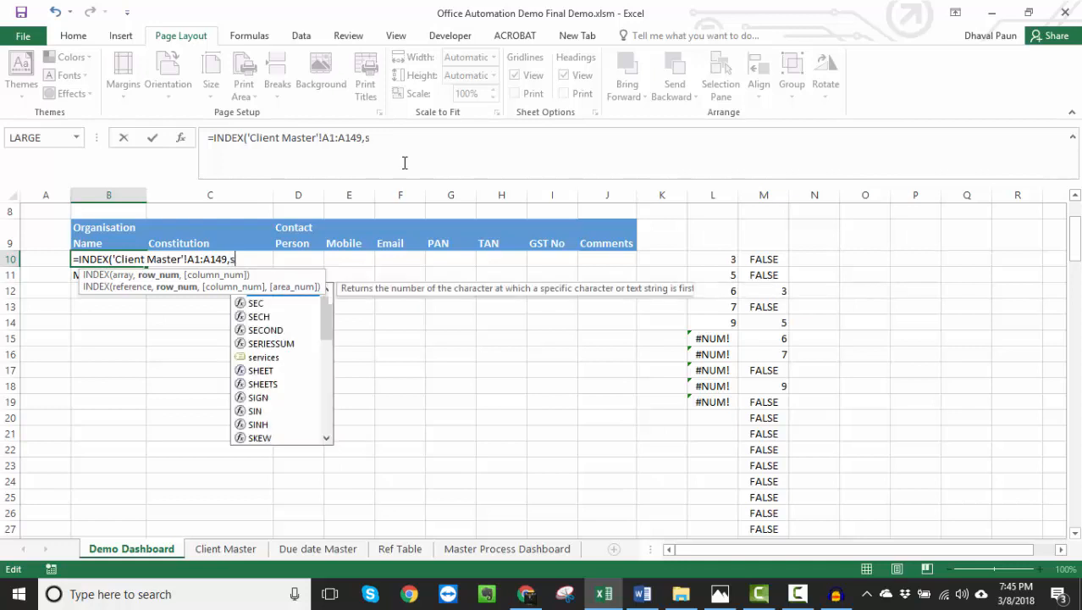
{"action": "type", "text": "mall("}
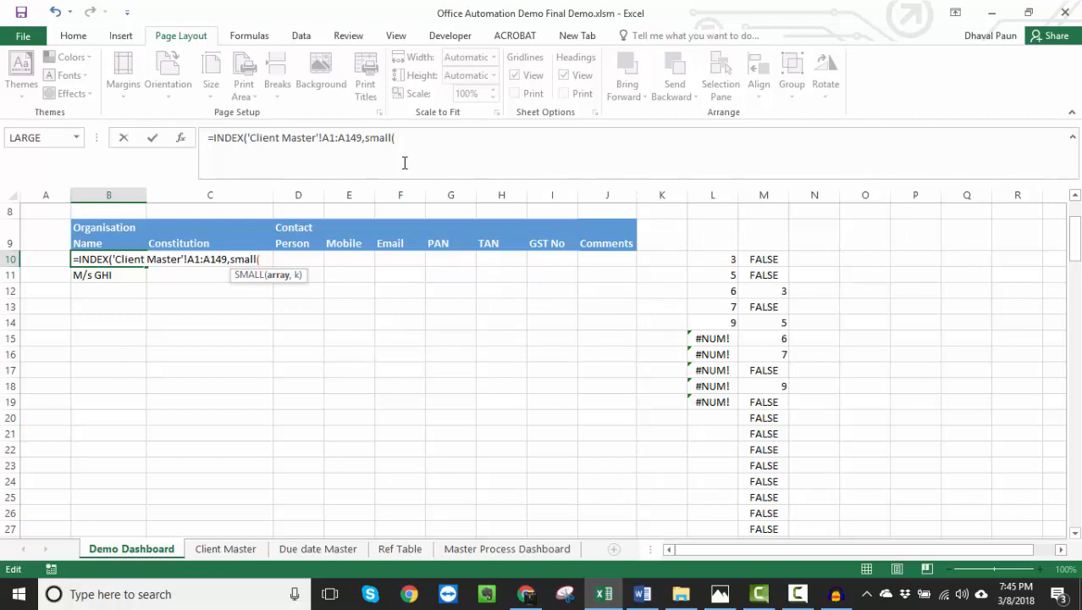
{"action": "type", "text": "if("}
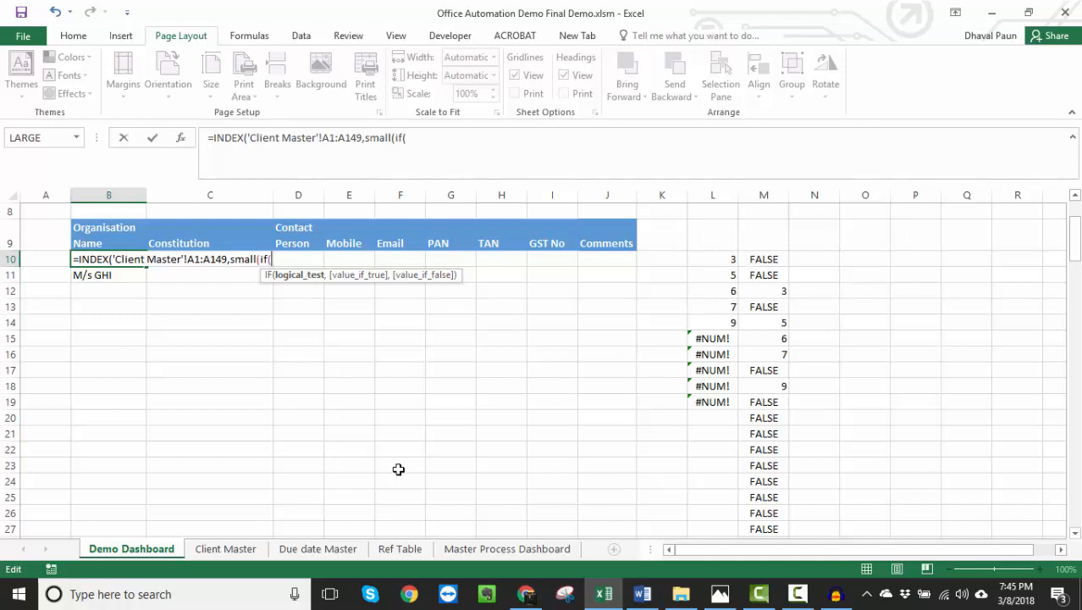
- Add the Client Master range $A$1:$A$150 with absolute references as the logical test of the nested IF in B10
{"action": "left_click", "coordinate": [225, 549]}
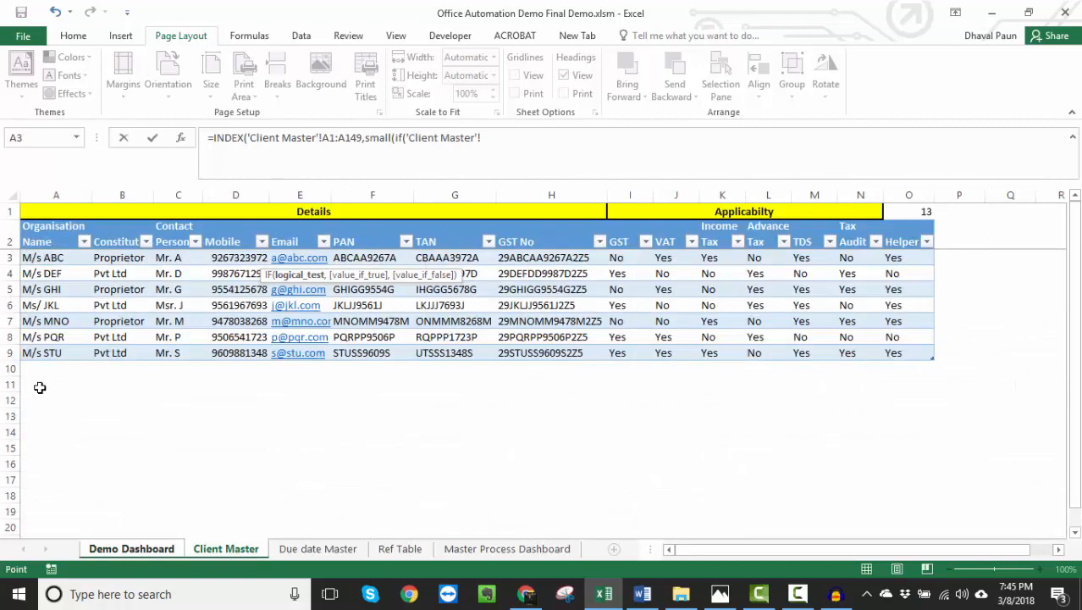
{"action": "left_click_drag", "start_coordinate": [51, 385], "coordinate": [102, 392]}
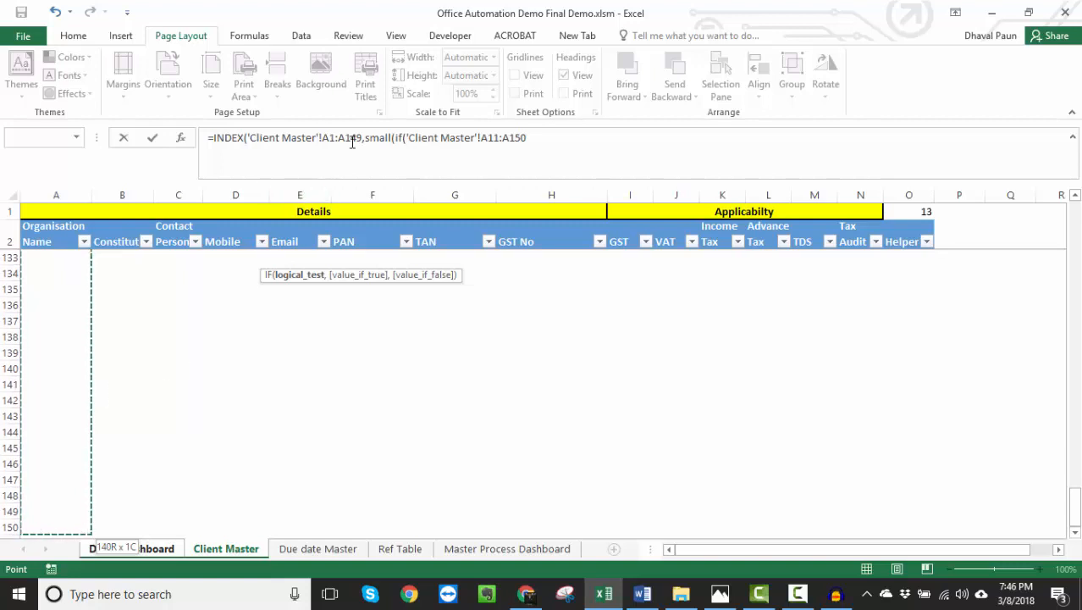
{"action": "left_click", "coordinate": [496, 138]}
{"action": "key", "text": "BackSpace"}
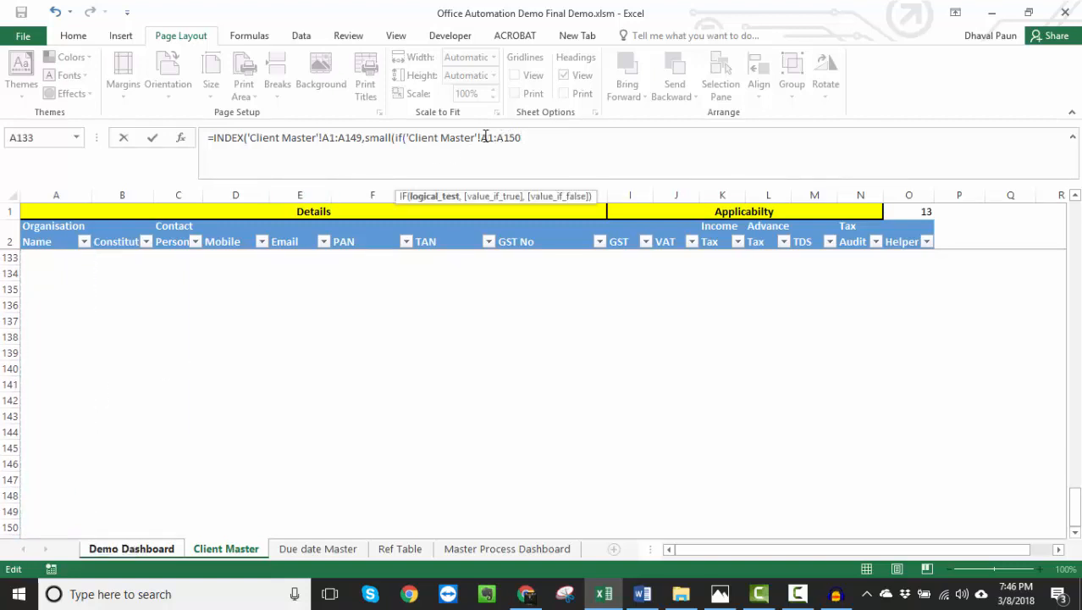
{"action": "key", "text": "F4"}
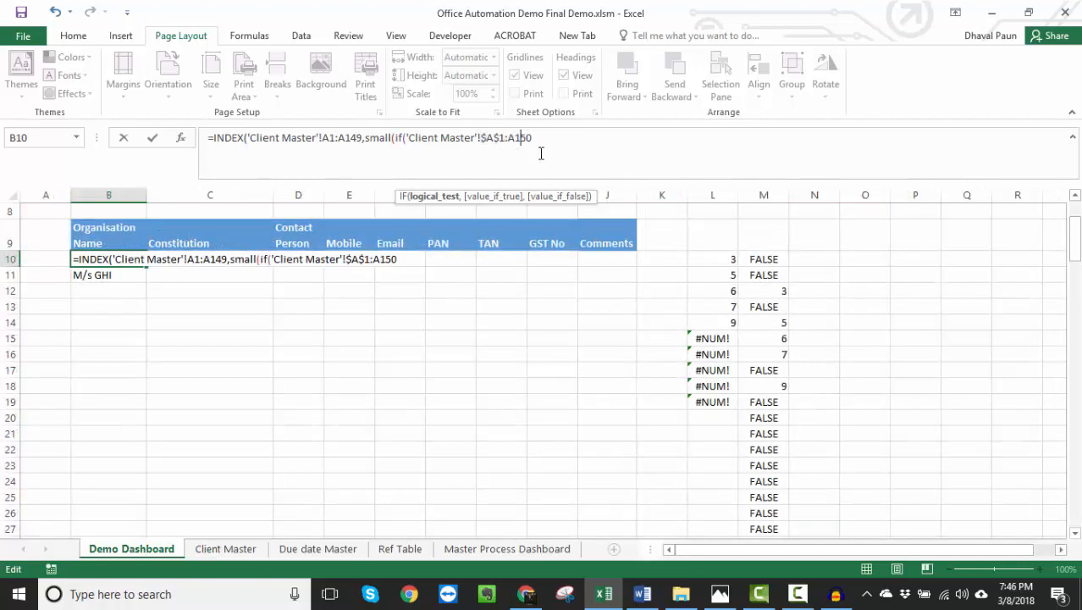
{"action": "key", "text": "F4"}
- Complete the IF condition with ="Yes" and change its Client Master range to column O, $O$1:$O$150
{"action": "left_click", "coordinate": [600, 147]}
{"action": "type", "text": "=\"Yes\""}
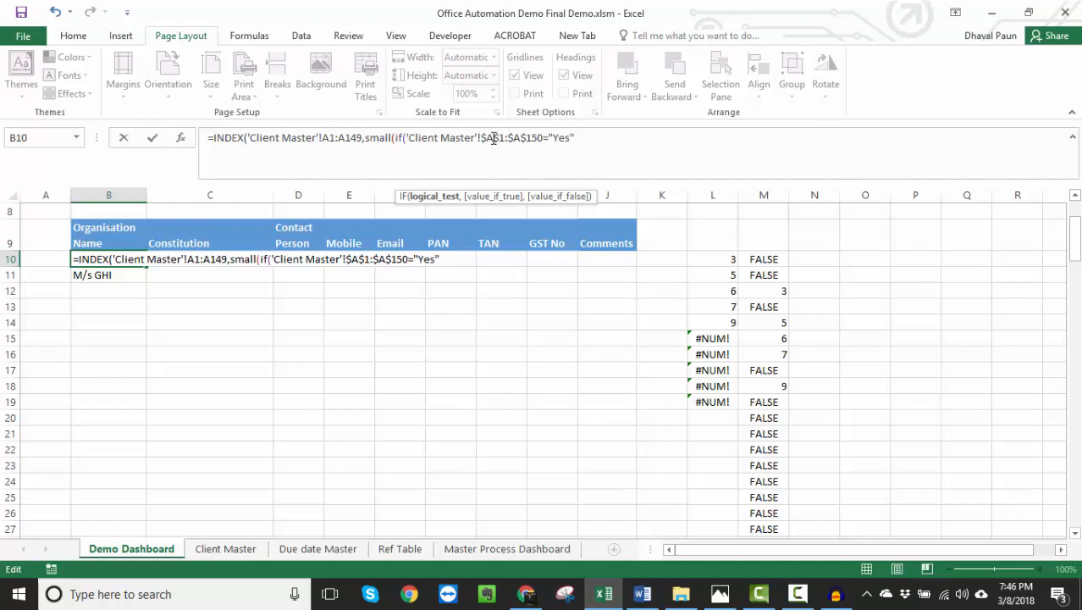
{"action": "key", "text": "BackSpace"}
{"action": "type", "text": "o"}
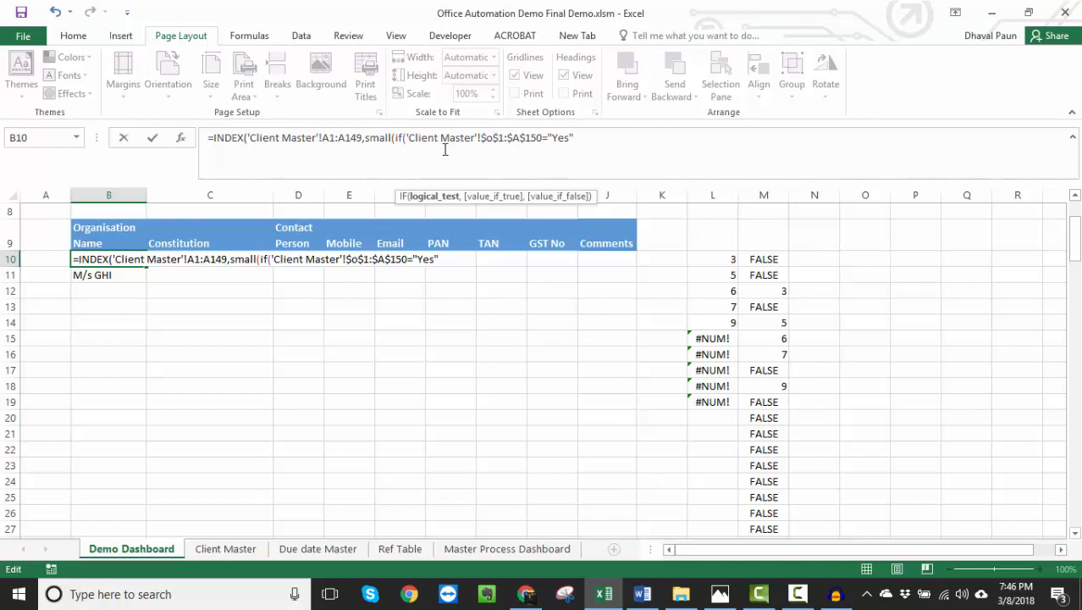
{"action": "left_click_drag", "start_coordinate": [513, 139], "coordinate": [521, 139]}
{"action": "type", "text": "o"}
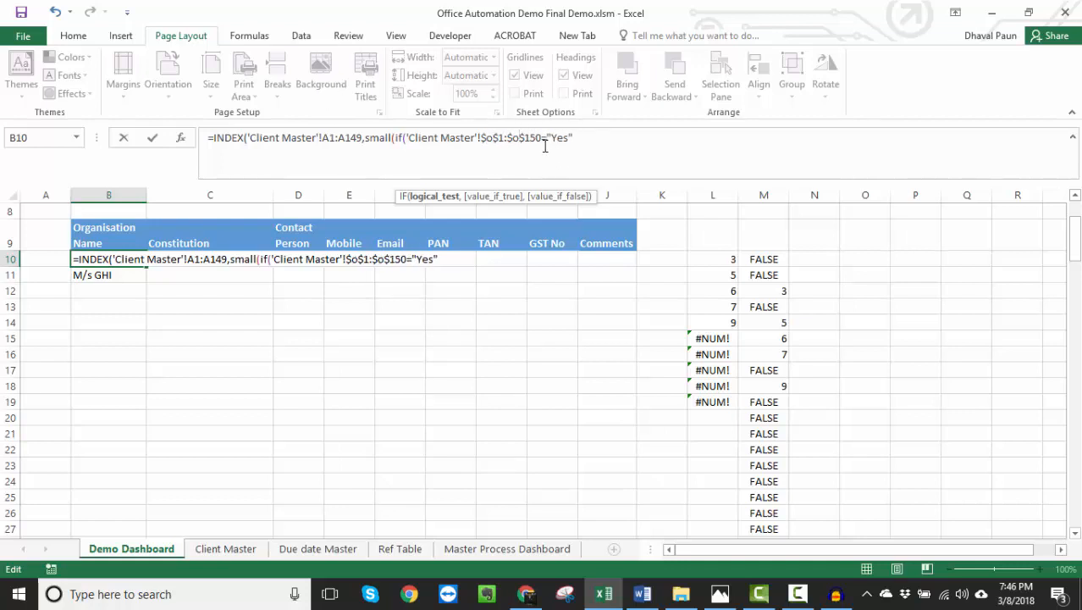
{"action": "left_click", "coordinate": [590, 137]}
{"action": "type", "text": ","}
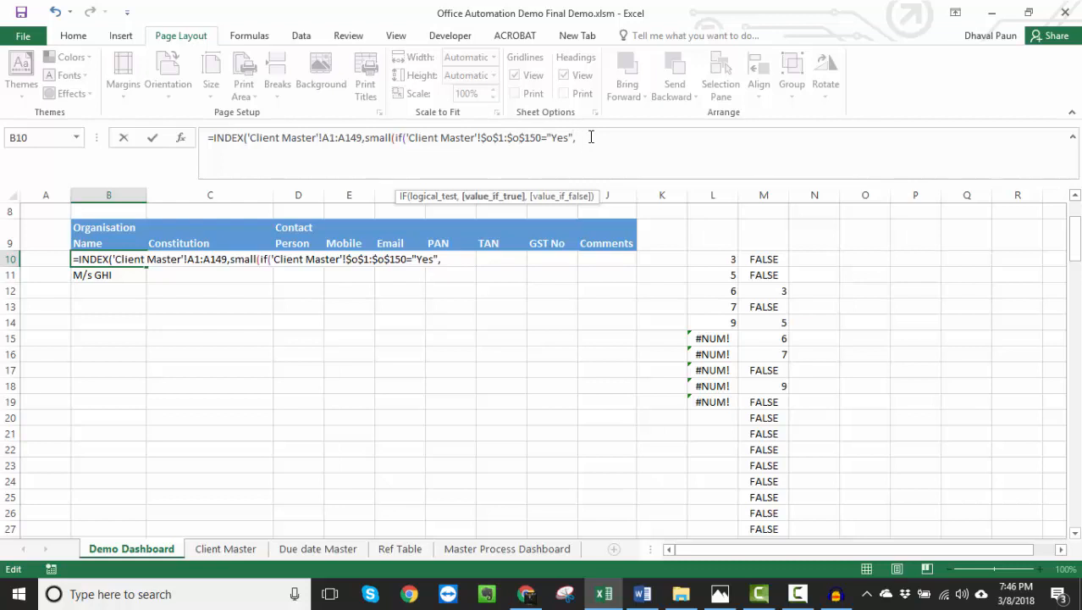
{"action": "type", "text": "row("}
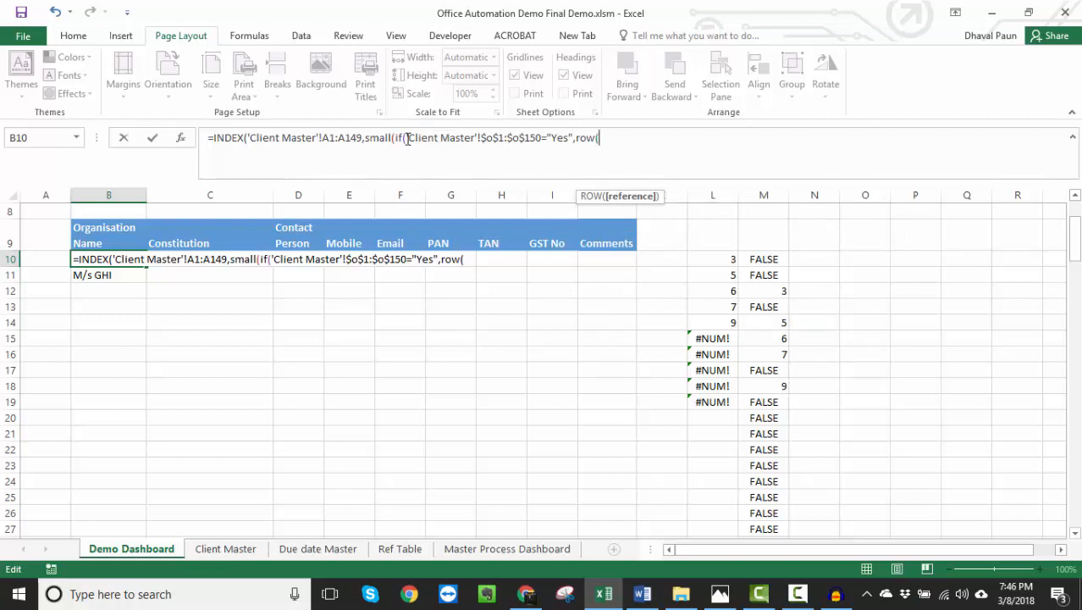
- Start a ROW function as the IF's true value, using a copy of the 'Client Master'!$O$1:$O$150 reference
{"action": "left_click_drag", "start_coordinate": [407, 139], "coordinate": [543, 142]}
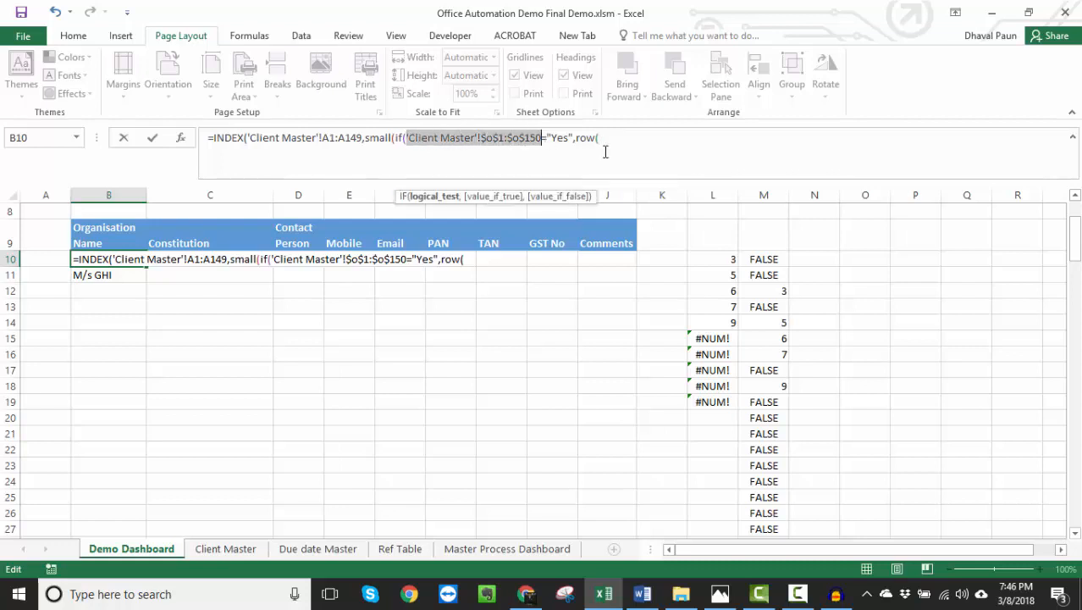
{"action": "key", "text": "ctrl+c"}
{"action": "left_click", "coordinate": [630, 139]}
{"action": "key", "text": "ctrl+v"}
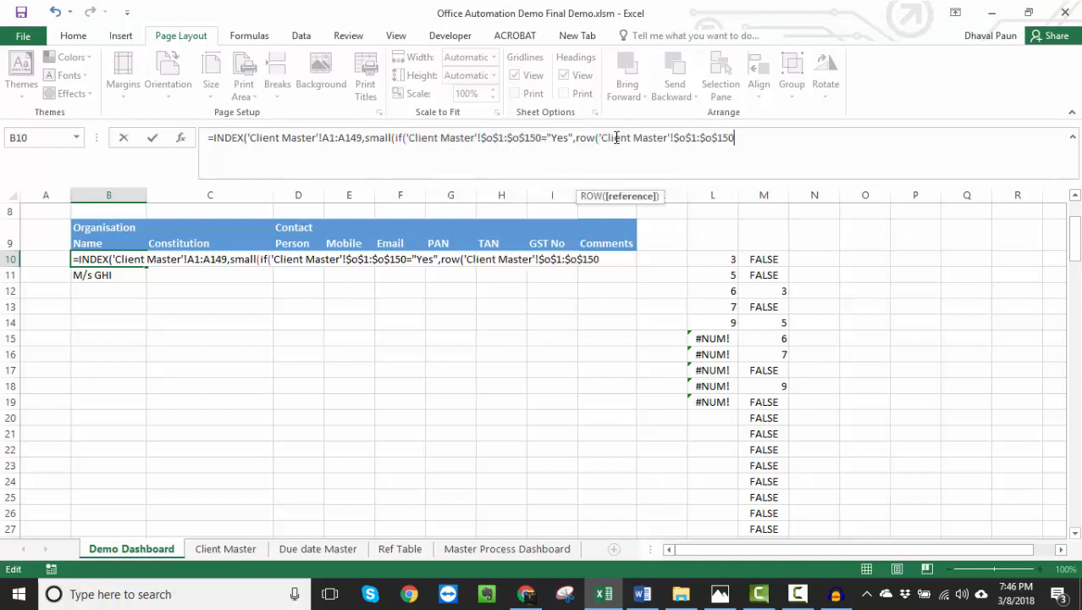
- Change the ROW reference to 'Client Master'!$A$1:$A$150 and close the ROW and IF functions
{"action": "left_click", "coordinate": [686, 138]}
{"action": "key", "text": "BackSpace"}
{"action": "type", "text": "a"}
{"action": "key", "text": "Right"}
{"action": "key", "text": "Right"}
{"action": "key", "text": "Right"}
{"action": "key", "text": "Right"}
{"action": "key", "text": "Right"}
{"action": "key", "text": "BackSpace"}
{"action": "type", "text": "a$150"}
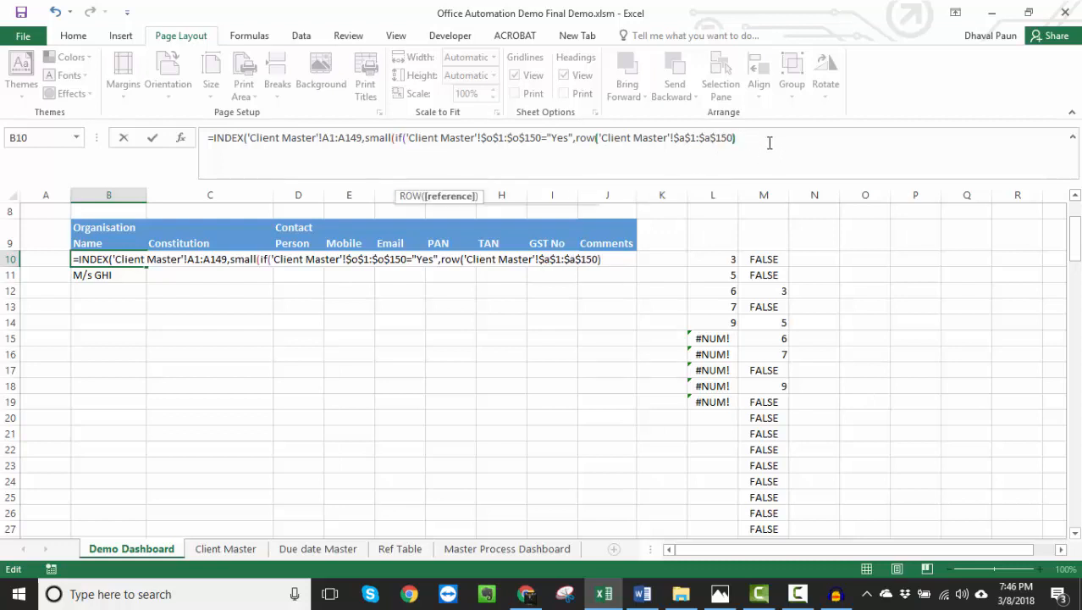
{"action": "type", "text": "))"}
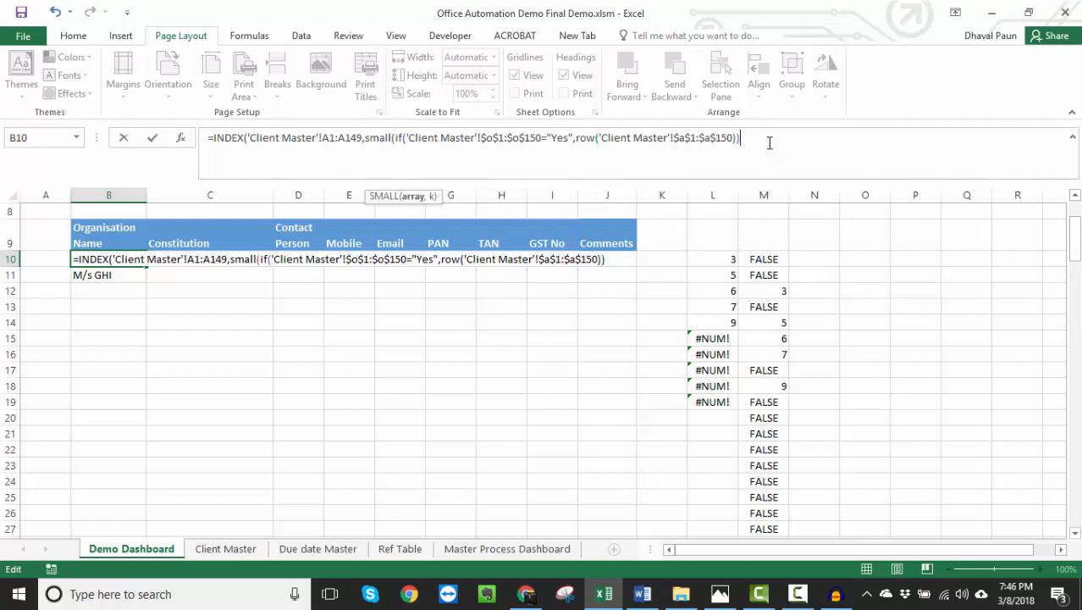
{"action": "type", "text": ","}
- Add ROW('Client Master'!A1) with a relative reference as the k argument of SMALL
{"action": "type", "text": "row"}
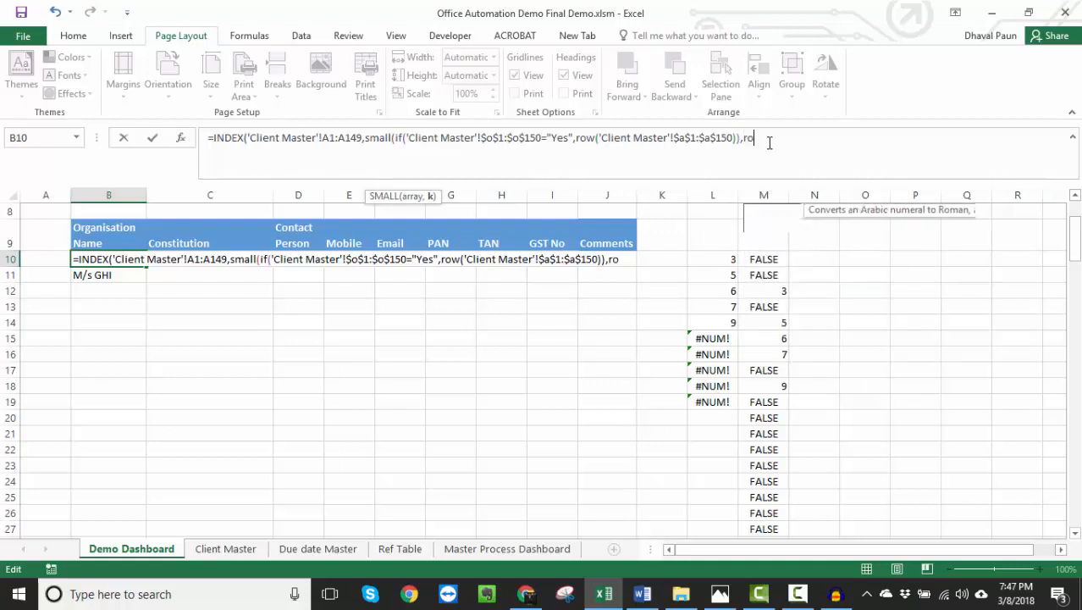
{"action": "type", "text": "("}
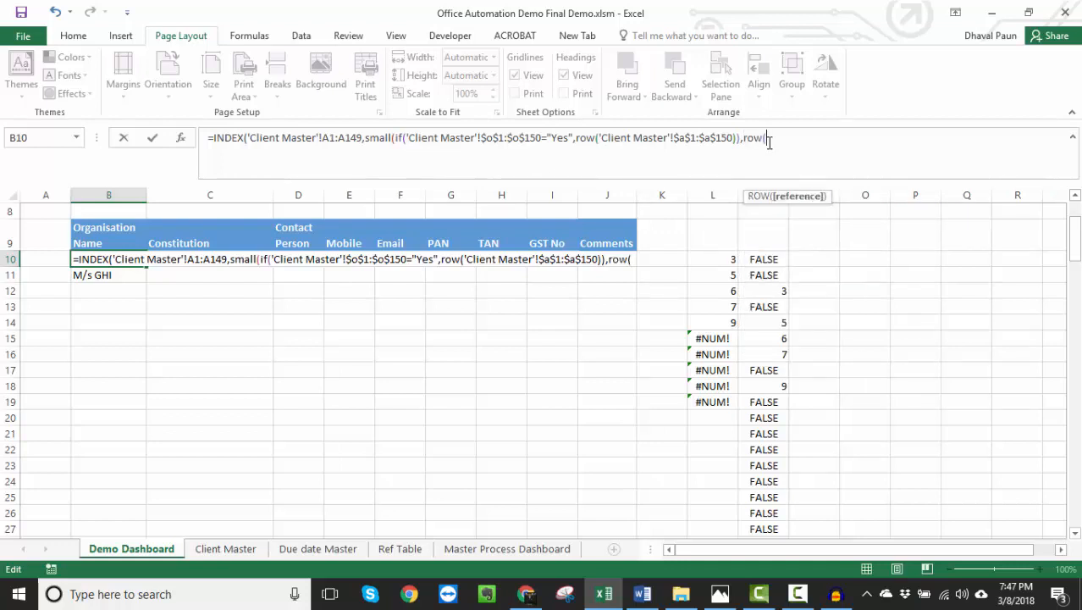
{"action": "key", "text": "ctrl+v"}
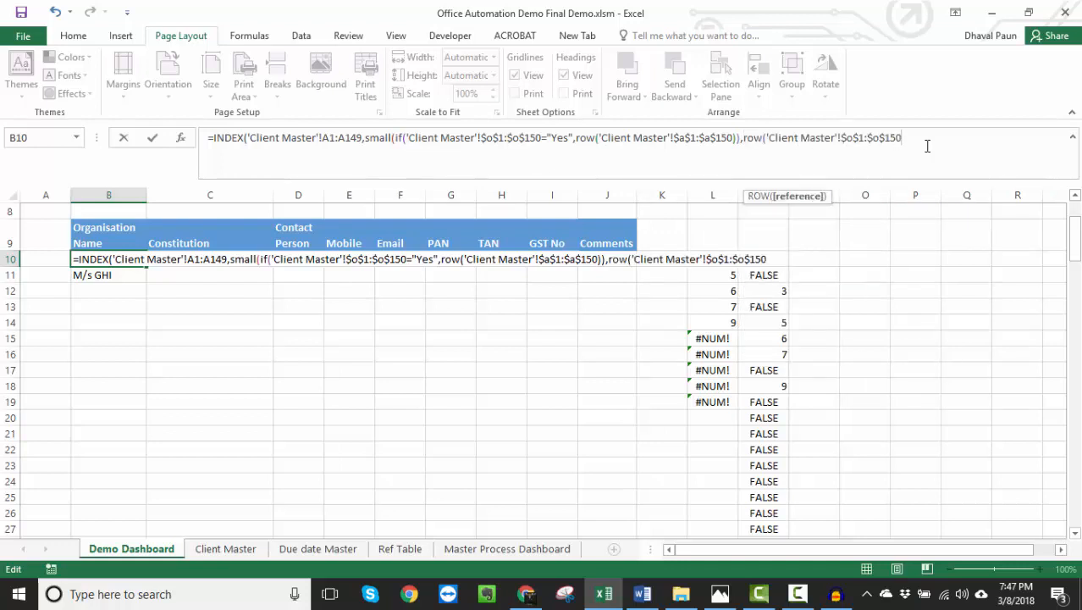
{"action": "key", "text": "BackSpace"}
{"action": "key", "text": "BackSpace"}
{"action": "key", "text": "BackSpace"}
{"action": "key", "text": "BackSpace"}
{"action": "key", "text": "BackSpace"}
{"action": "key", "text": "BackSpace"}
{"action": "key", "text": "BackSpace"}
{"action": "key", "text": "BackSpace"}
{"action": "key", "text": "BackSpace"}
{"action": "key", "text": "BackSpace"}
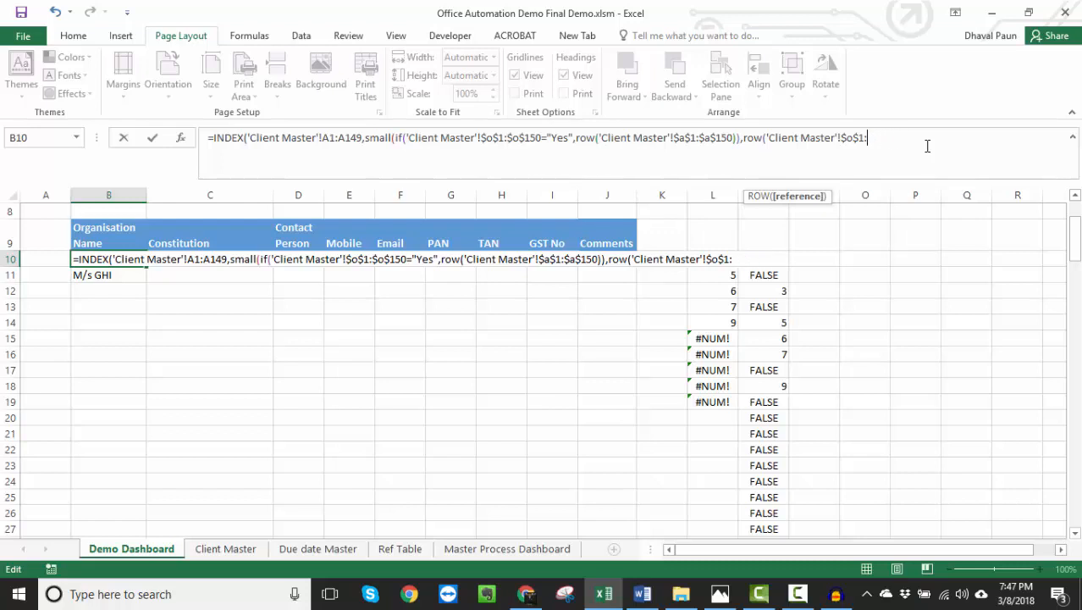
{"action": "key", "text": "BackSpace"}
{"action": "type", "text": "a1"}
{"action": "type", "text": ")"}
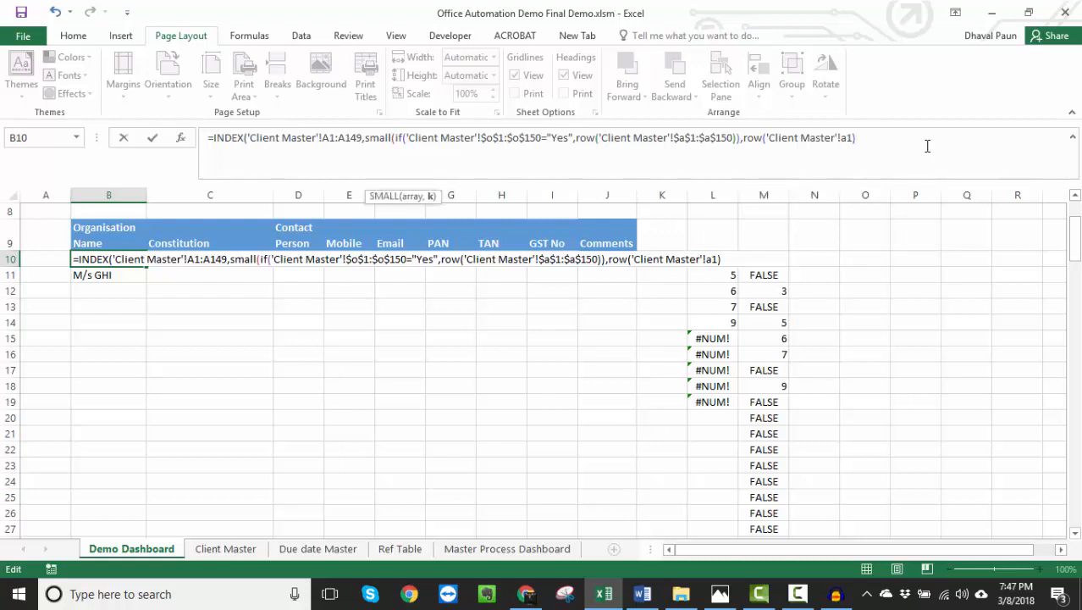
{"action": "type", "text": ")"}
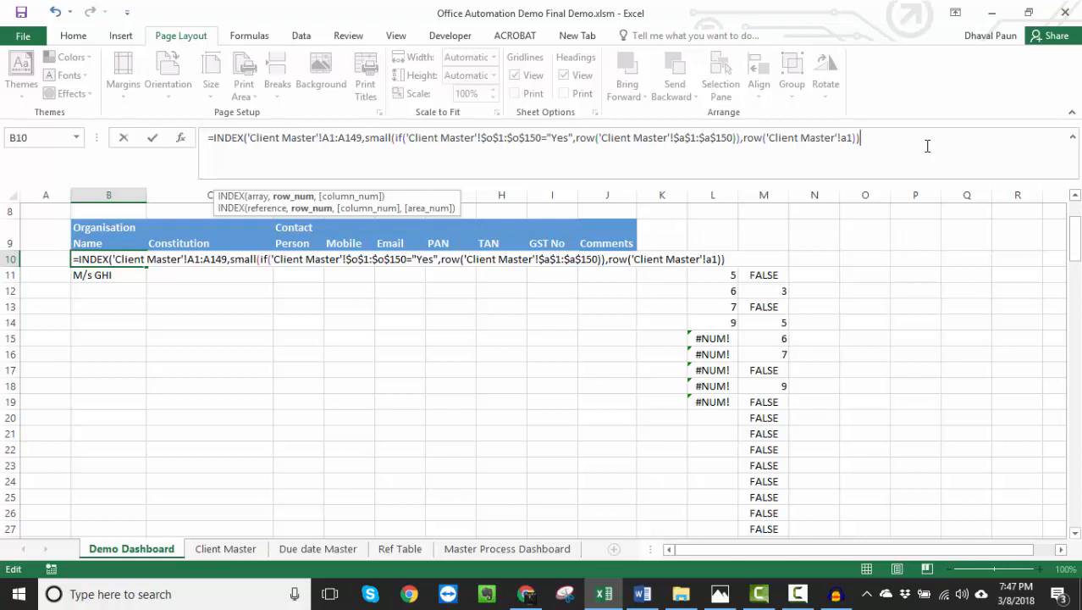
- Close SMALL and INDEX to enter B10 as an array formula, and fill it down through B25
{"action": "type", "text": ")"}
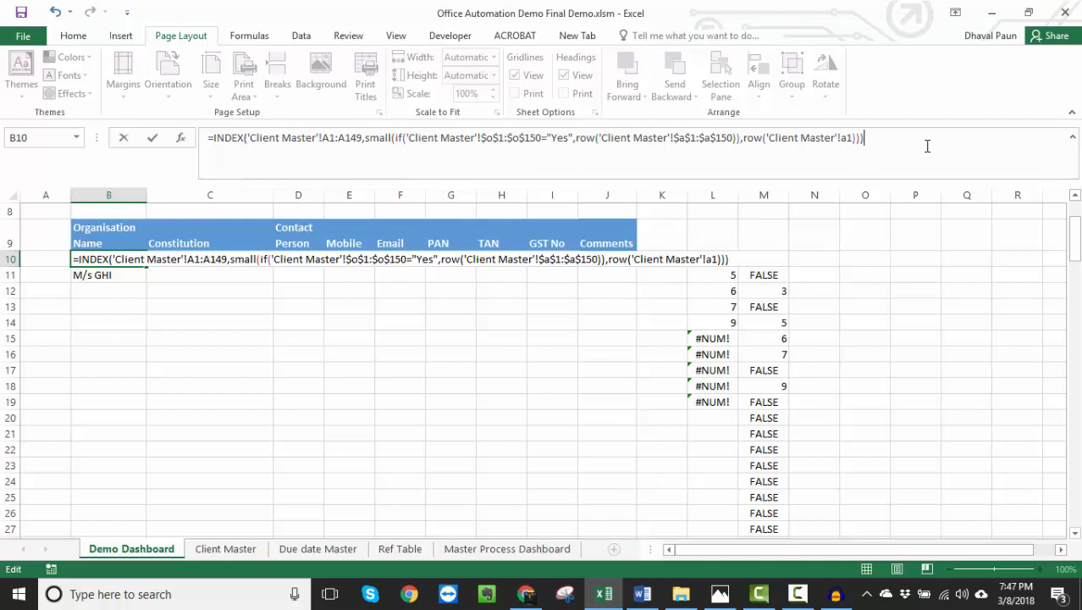
{"action": "key", "text": "ctrl+shift+Return"}
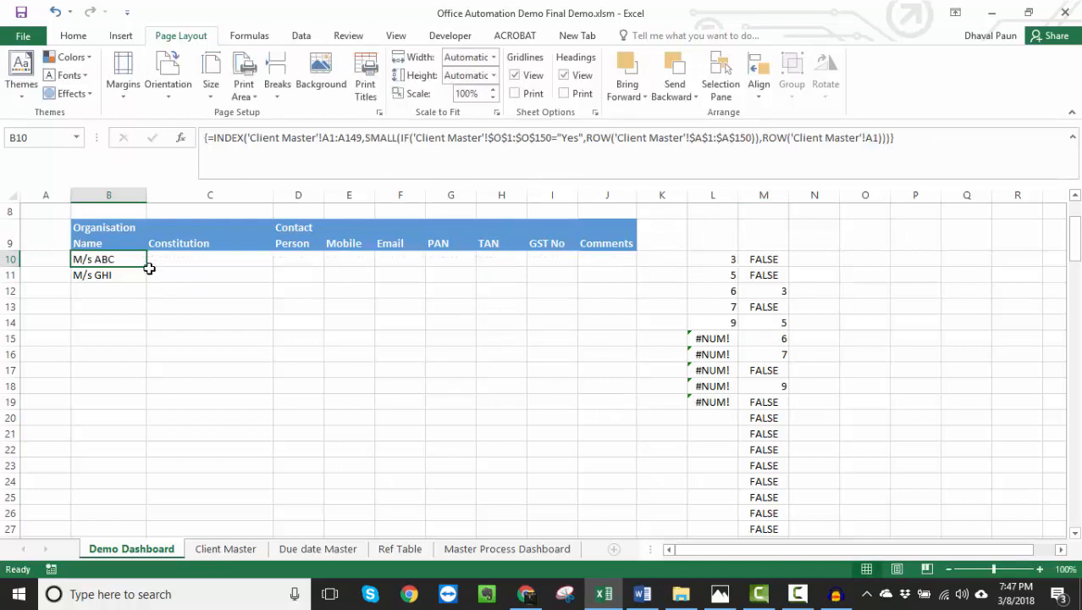
{"action": "left_click_drag", "start_coordinate": [147, 268], "coordinate": [158, 510]}
- Extend the INDEX array in B10's formula to end at A150
{"action": "left_click", "coordinate": [437, 178]}
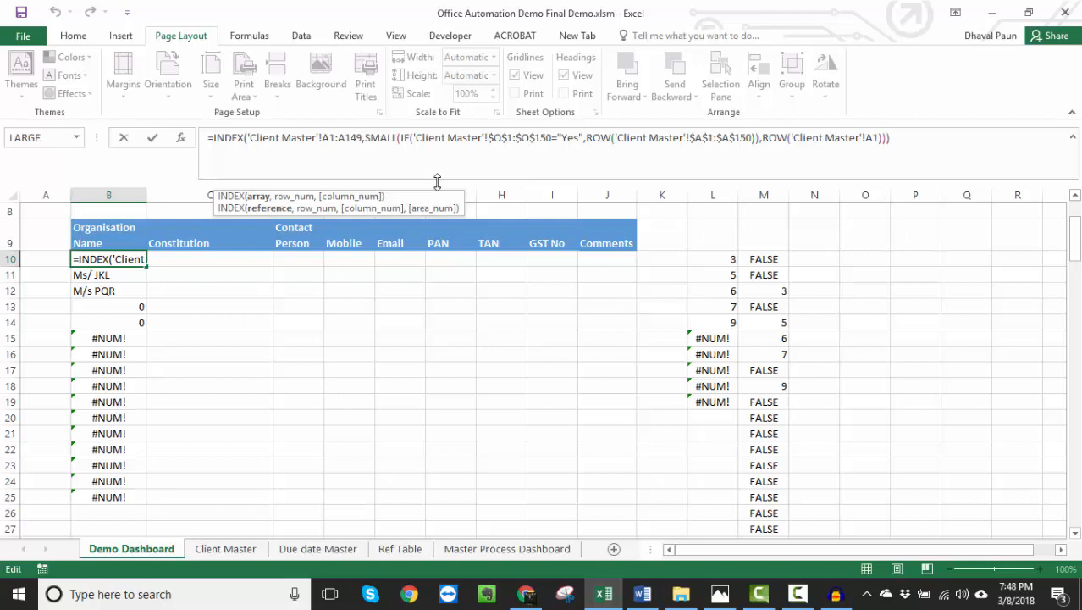
{"action": "key", "text": "BackSpace"}
{"action": "key", "text": "BackSpace"}
{"action": "type", "text": "560"}
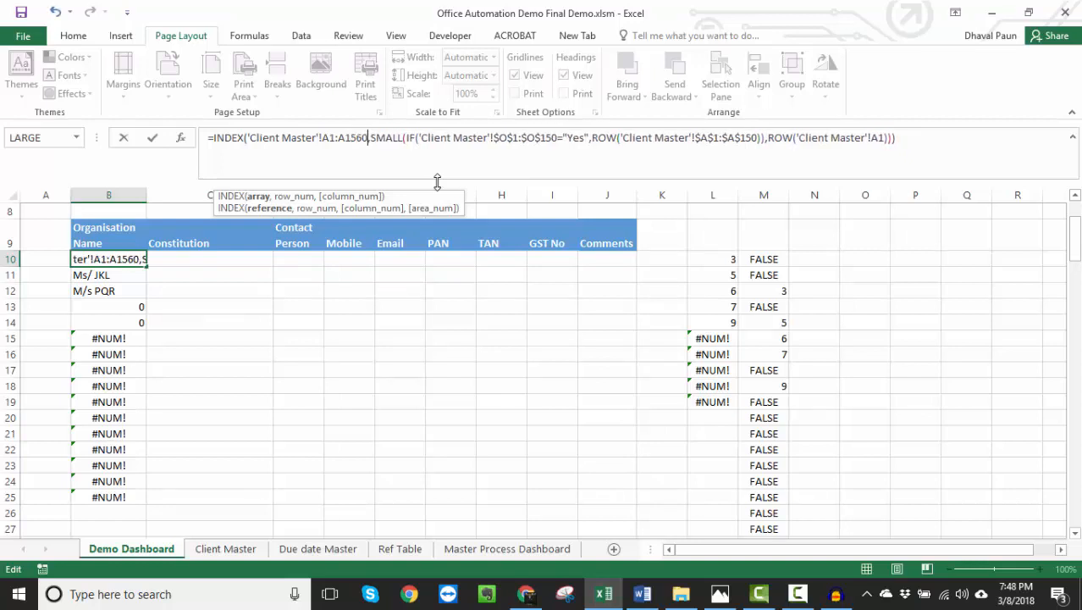
{"action": "key", "text": "BackSpace"}
{"action": "key", "text": "BackSpace"}
{"action": "type", "text": "0"}
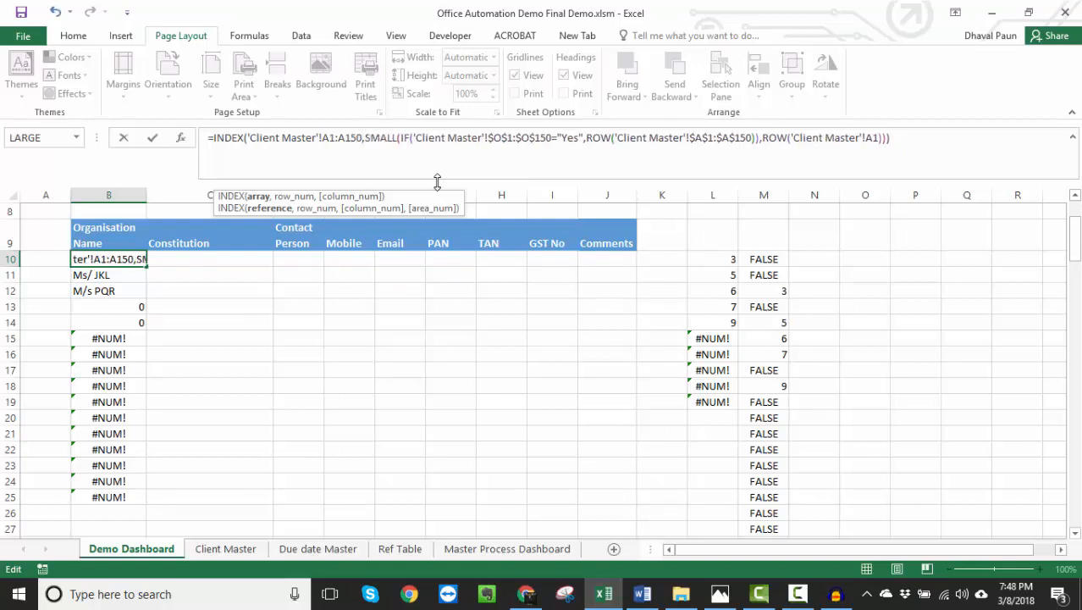
- Make the INDEX array reference in B10 absolute as 'Client Master'!$A$1:$A$150
{"action": "left_click", "coordinate": [331, 140]}
{"action": "key", "text": "F4"}
{"action": "key", "text": "Right"}
{"action": "key", "text": "Right"}
{"action": "key", "text": "Right"}
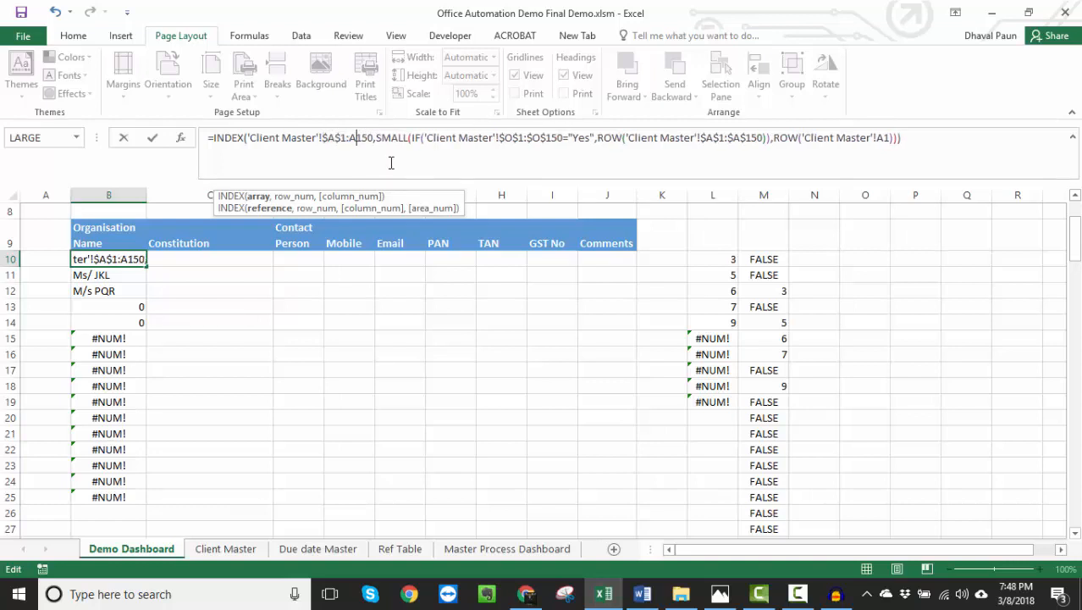
{"action": "key", "text": "F4"}
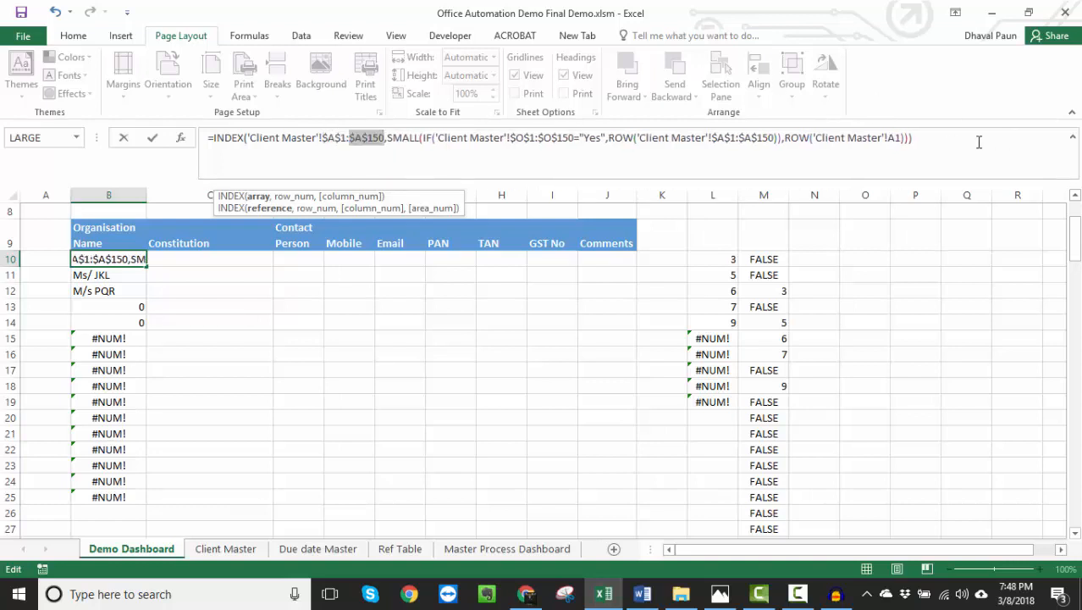
- Enter the corrected B10 formula as an array formula and fill it down through B26
{"action": "left_click", "coordinate": [947, 141]}
{"action": "key", "text": "ctrl+shift+Return"}
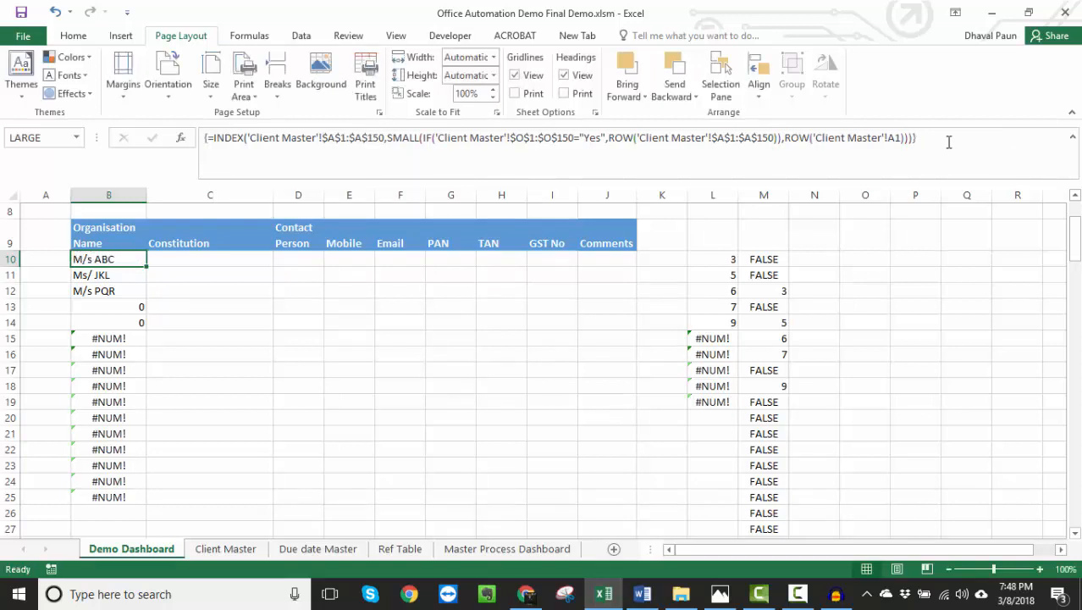
{"action": "left_click_drag", "start_coordinate": [146, 268], "coordinate": [158, 522]}
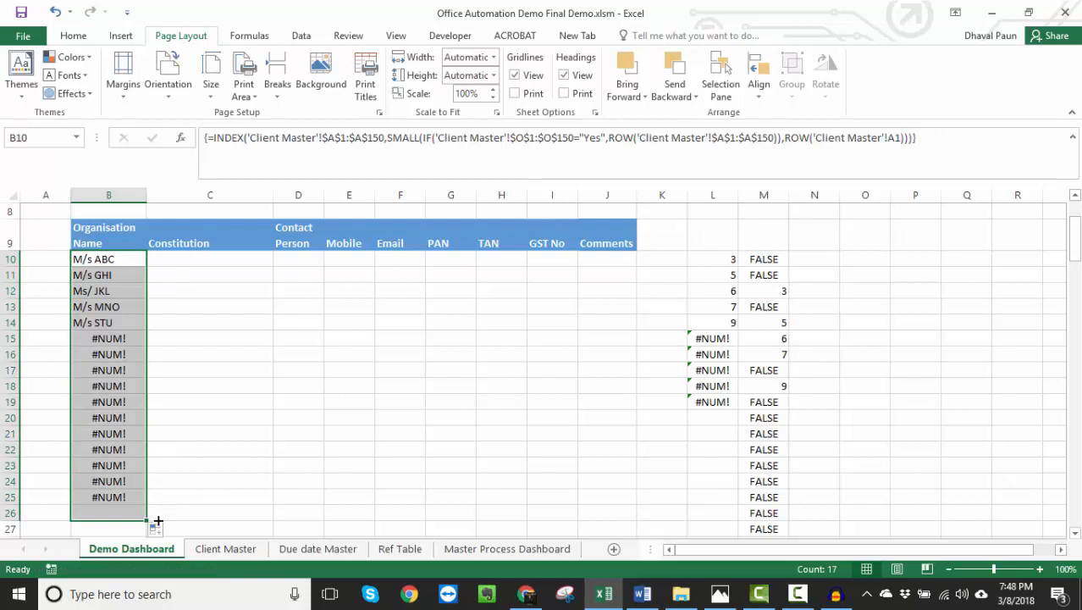
{"action": "left_click", "coordinate": [116, 265]}
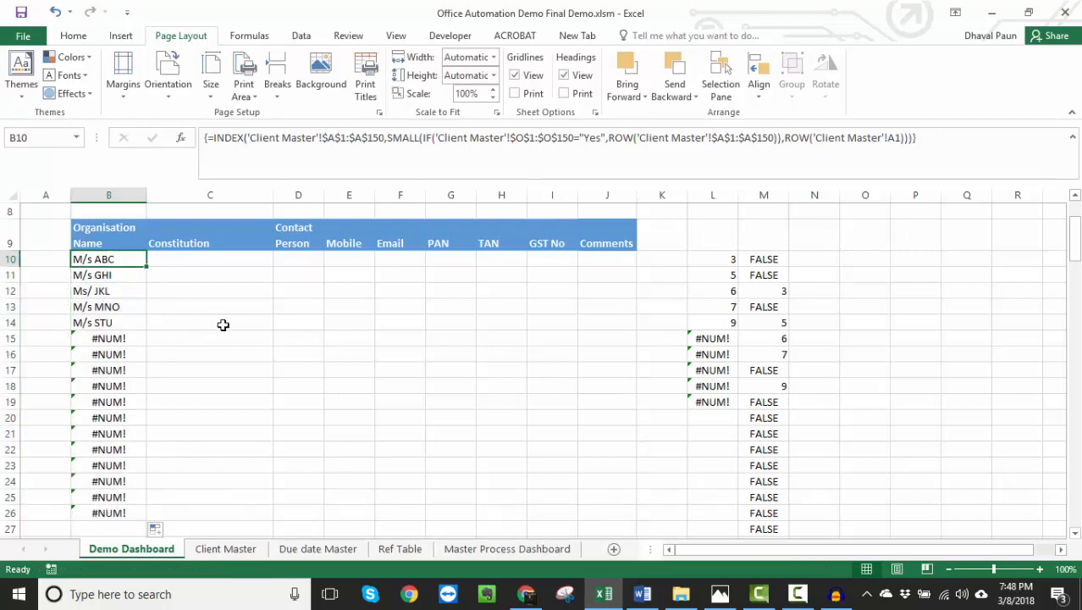
- Clear the helper formulas in columns L and M from row 10 down
{"action": "left_click_drag", "start_coordinate": [719, 256], "coordinate": [788, 521]}
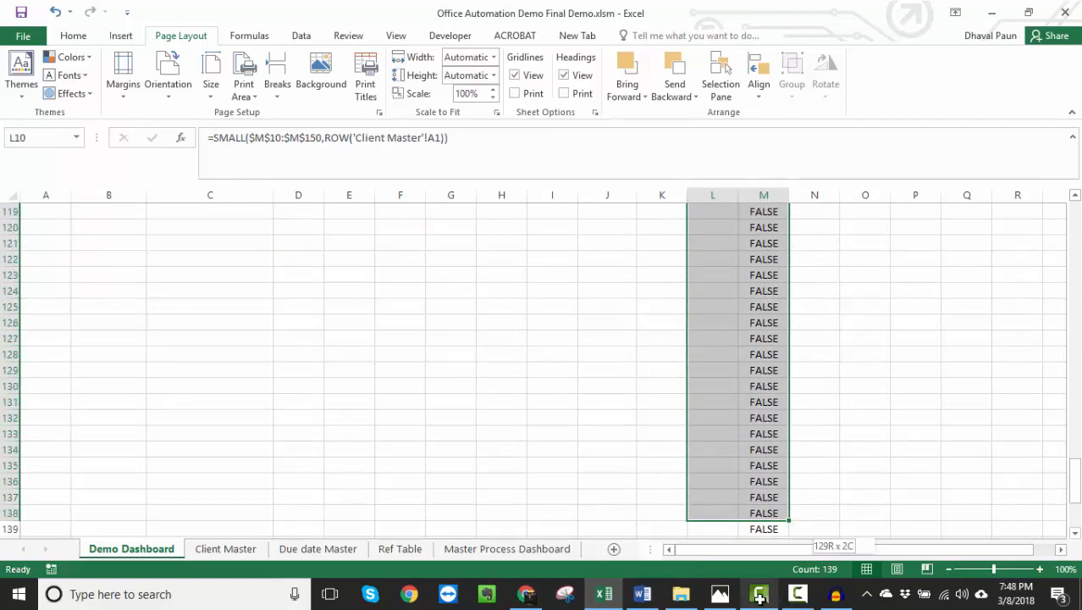
{"action": "key", "text": "ctrl+shift+Down"}
{"action": "key", "text": "Up"}
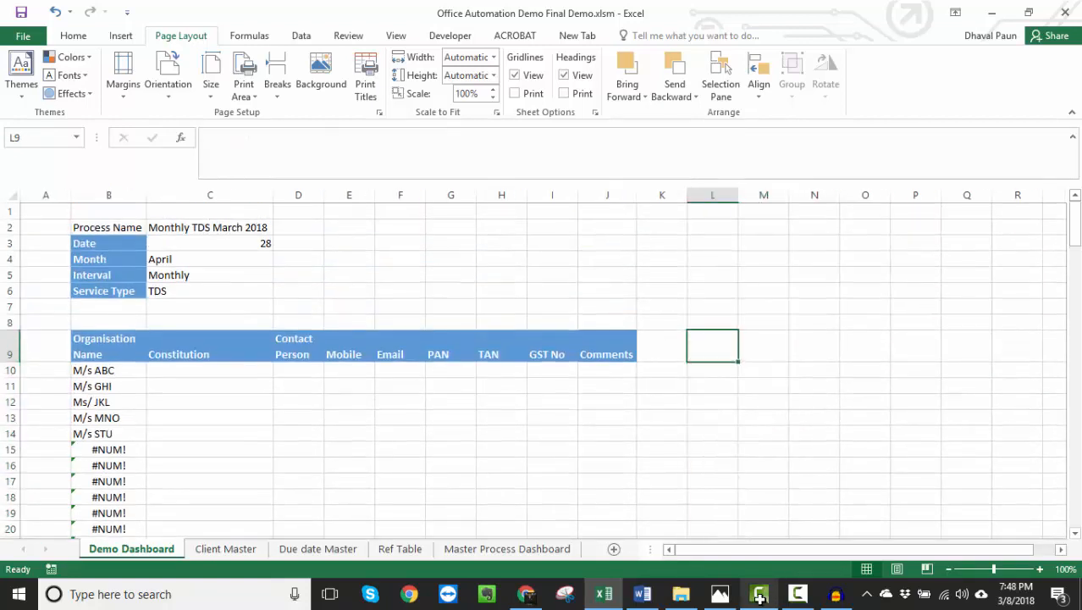
- Review the array formulas and organisation names in column B, and select the client names in B10:B14
{"action": "key", "text": "Left"}
{"action": "key", "text": "Left"}
{"action": "key", "text": "Left"}
{"action": "key", "text": "Left"}
{"action": "key", "text": "Left"}
{"action": "key", "text": "Left"}
{"action": "key", "text": "Left"}
{"action": "key", "text": "Left"}
{"action": "key", "text": "Left"}
{"action": "key", "text": "Left"}
{"action": "key", "text": "Left"}
{"action": "key", "text": "Down"}
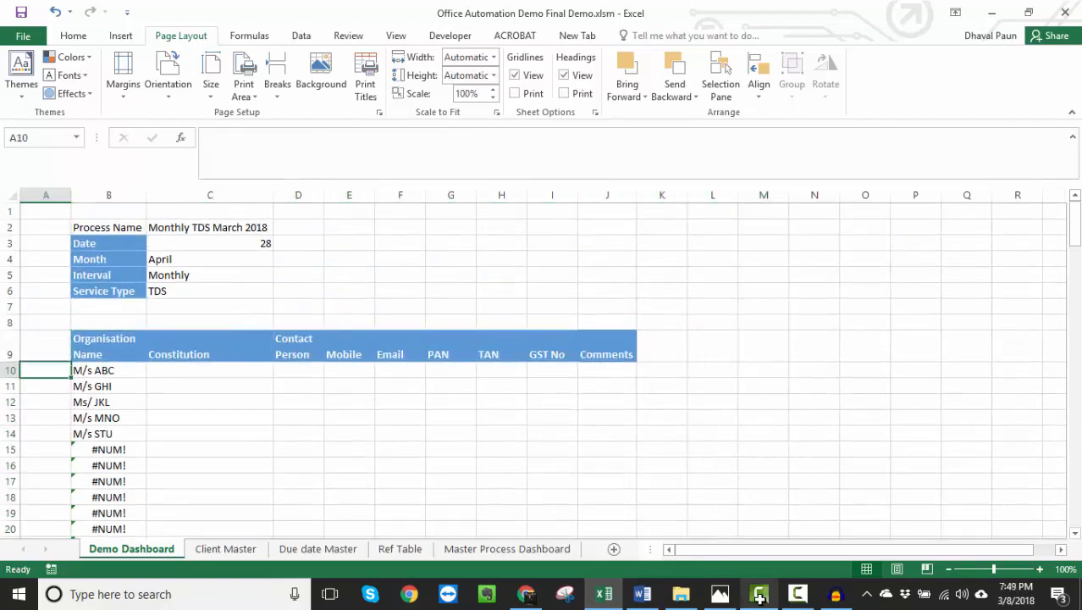
{"action": "key", "text": "Right"}
{"action": "key", "text": "ctrl+Down"}
{"action": "key", "text": "Up"}
{"action": "key", "text": "Up"}
{"action": "key", "text": "Up"}
{"action": "key", "text": "Up"}
{"action": "key", "text": "Up"}
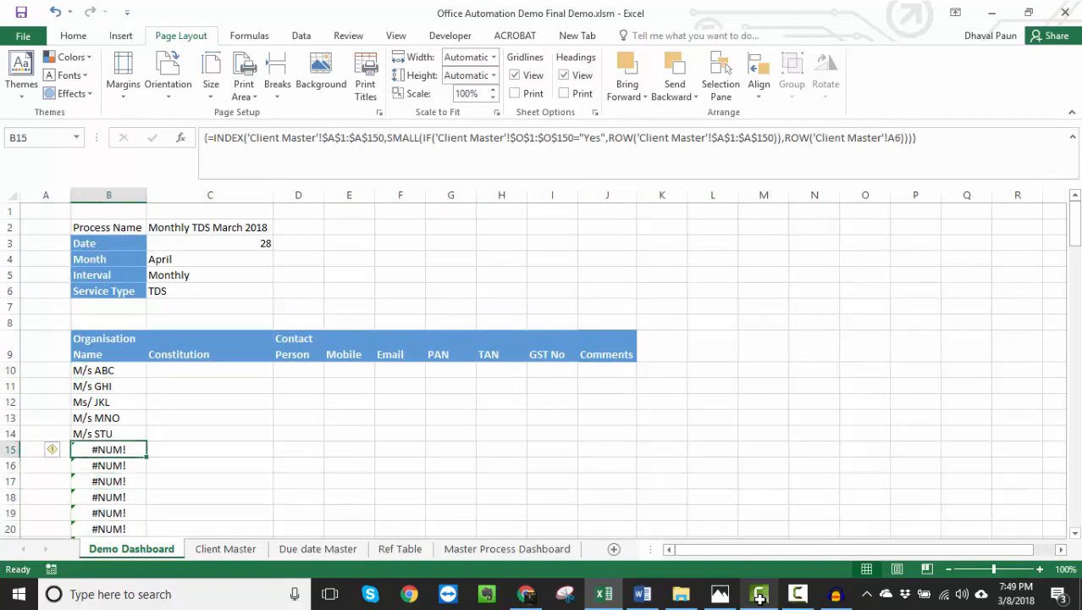
{"action": "key", "text": "Up"}
{"action": "key", "text": "shift+Up"}
{"action": "key", "text": "shift+Up"}
{"action": "key", "text": "shift+Up"}
{"action": "key", "text": "shift+Up"}
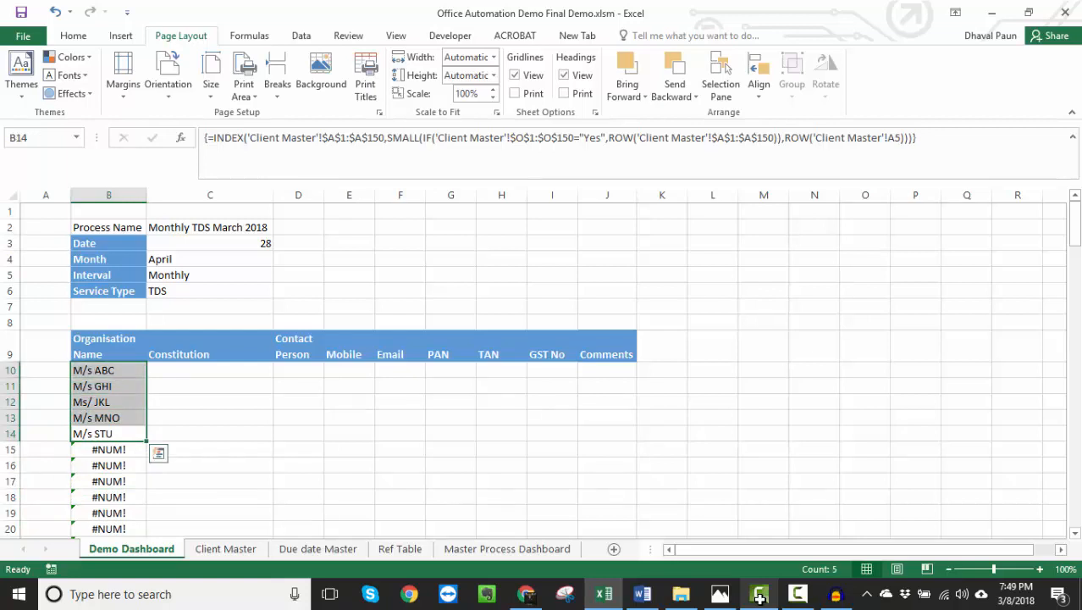
- Check the TDS applicability of the clients on the Client Master sheet against the dashboard's organisation list
{"action": "key", "text": "ctrl+Page_Down"}
{"action": "key", "text": "Up"}
{"action": "key", "text": "Right"}
{"action": "key", "text": "Up"}
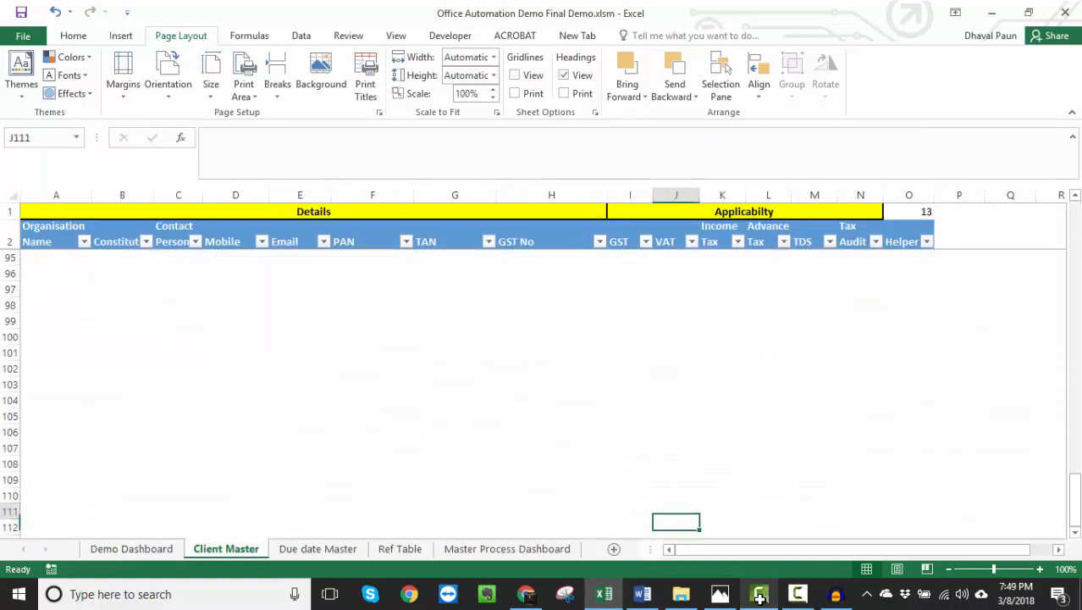
{"action": "key", "text": "ctrl+Up"}
{"action": "key", "text": "ctrl+Down"}
{"action": "key", "text": "ctrl+Up"}
{"action": "key", "text": "ctrl+Up"}
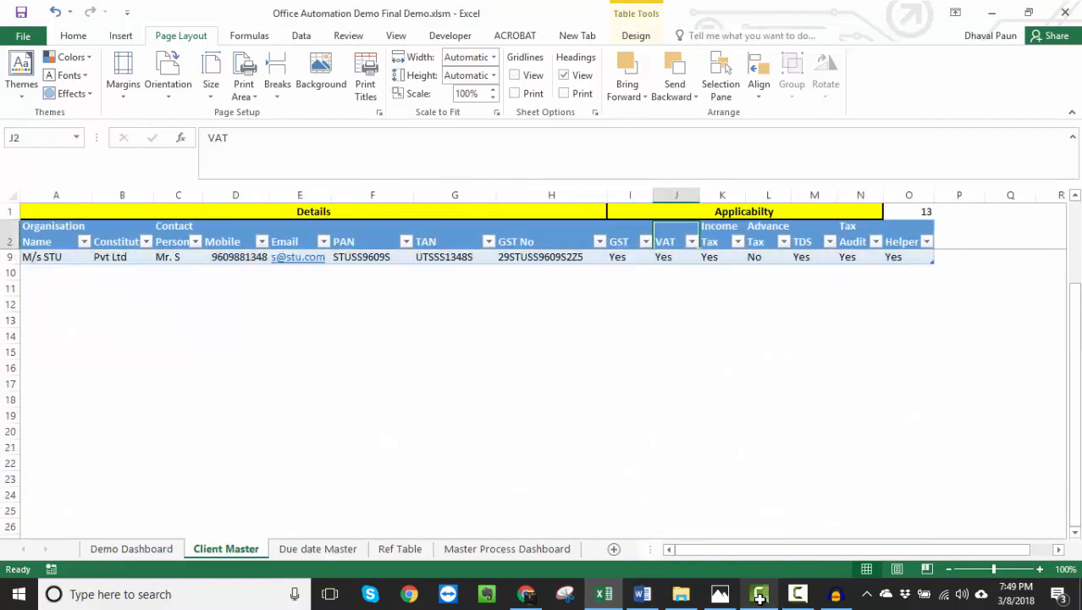
{"action": "key", "text": "ctrl+Up"}
{"action": "key", "text": "Down"}
{"action": "key", "text": "Down"}
{"action": "key", "text": "Down"}
{"action": "key", "text": "Right"}
{"action": "key", "text": "Right"}
{"action": "key", "text": "Right"}
{"action": "key", "text": "Right"}
{"action": "key", "text": "ctrl+Page_Up"}
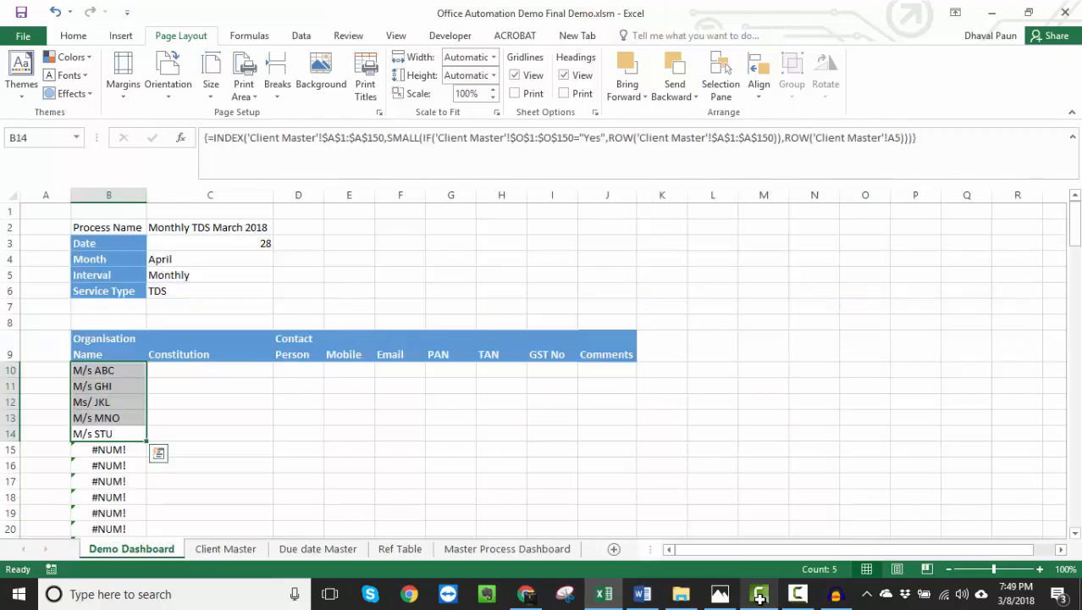
- Wrap the B10 INDEX formula in IFERROR with "" as the error value and enter it as an array formula
{"action": "key", "text": "Down"}
{"action": "key", "text": "Down"}
{"action": "key", "text": "Up"}
{"action": "key", "text": "Up"}
{"action": "key", "text": "Up"}
{"action": "key", "text": "Up"}
{"action": "key", "text": "F2"}
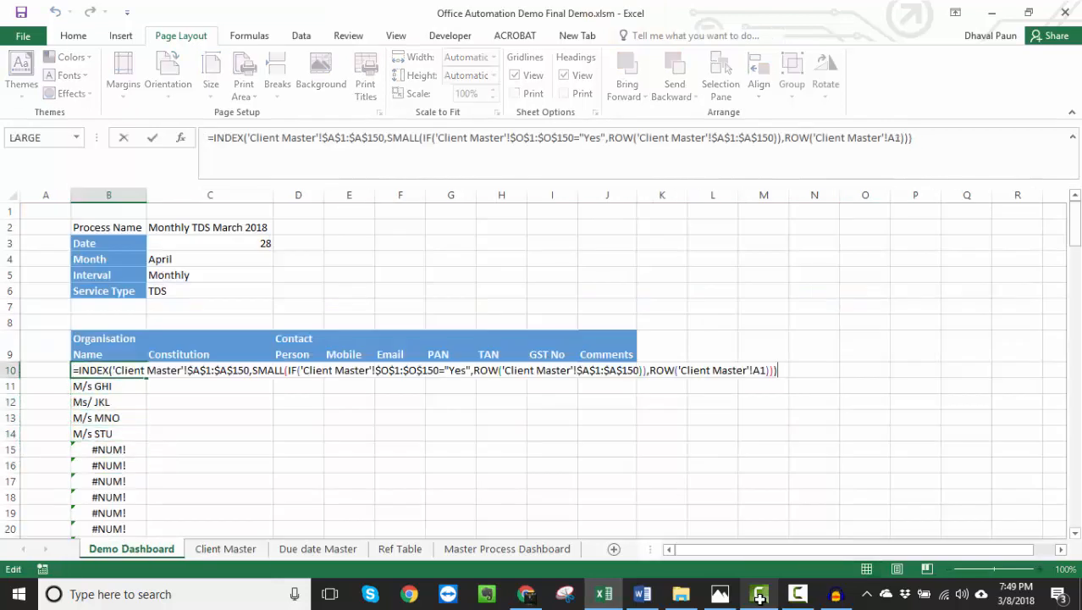
{"action": "type", "text": "iferro"}
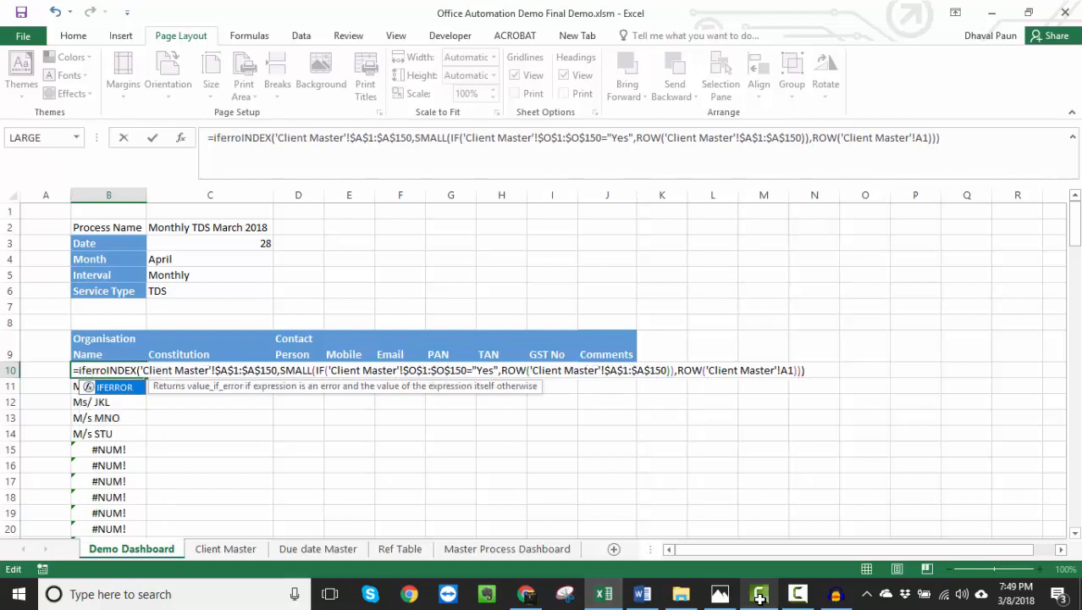
{"action": "type", "text": "r("}
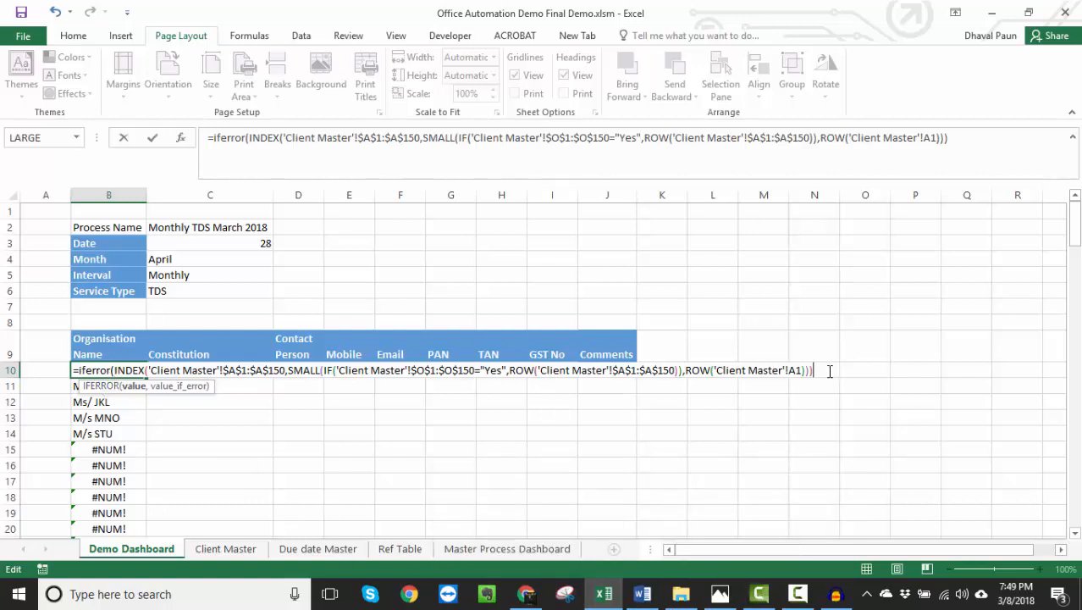
{"action": "type", "text": ","}
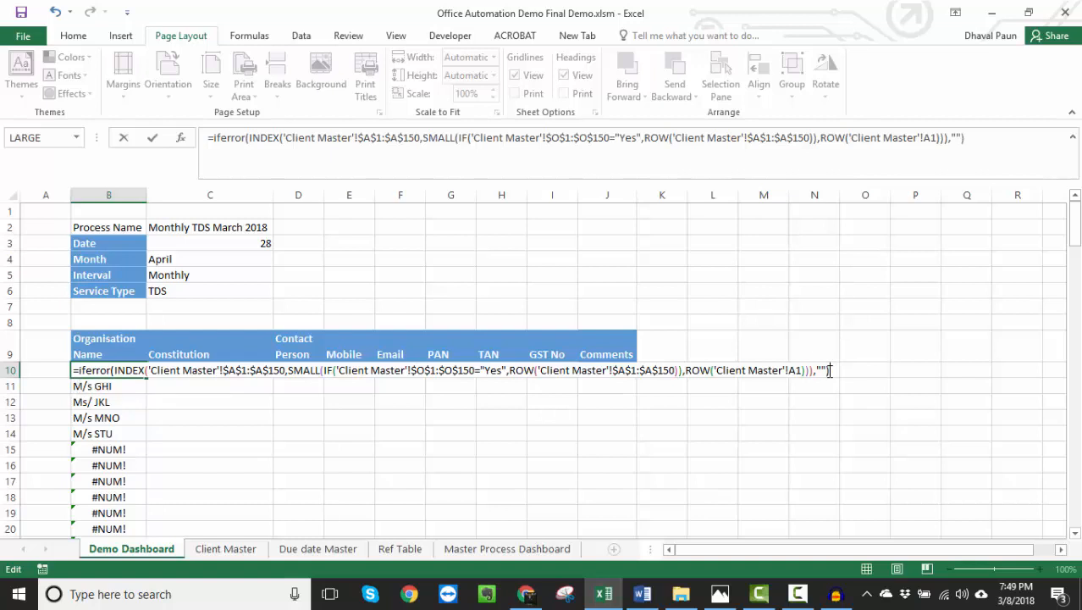
{"action": "key", "text": "ctrl+shift+Return"}
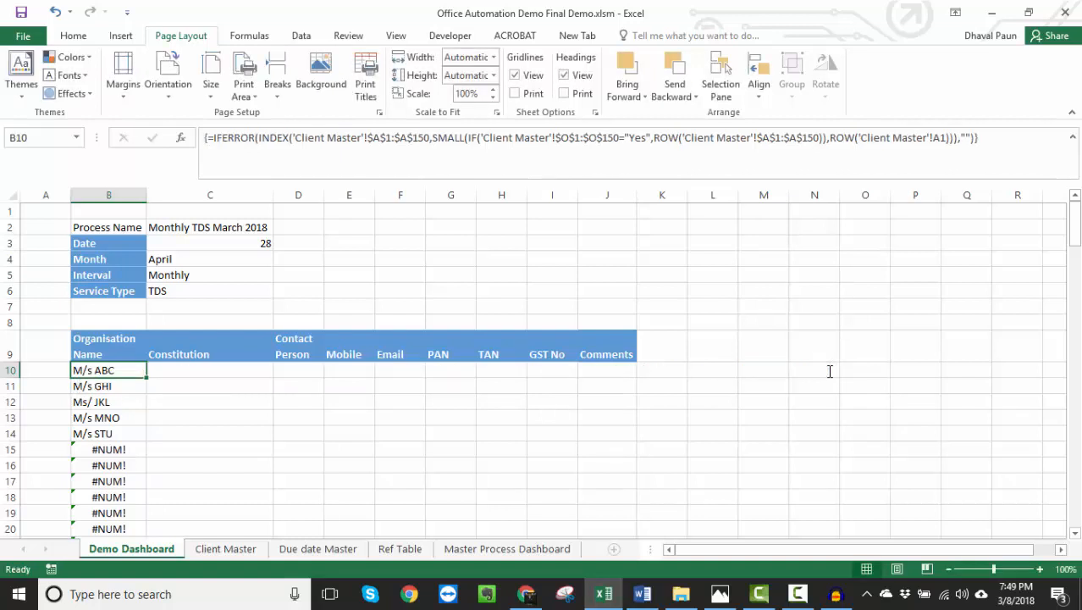
- Fill the IFERROR array formula from B10 down the Organisation Name column past row 103, and return to the list's first rows
{"action": "left_click_drag", "start_coordinate": [149, 380], "coordinate": [87, 515]}
{"action": "scroll", "coordinate": [116, 407], "scroll_direction": "up", "scroll_amount": 10}
{"action": "left_click", "coordinate": [127, 341]}
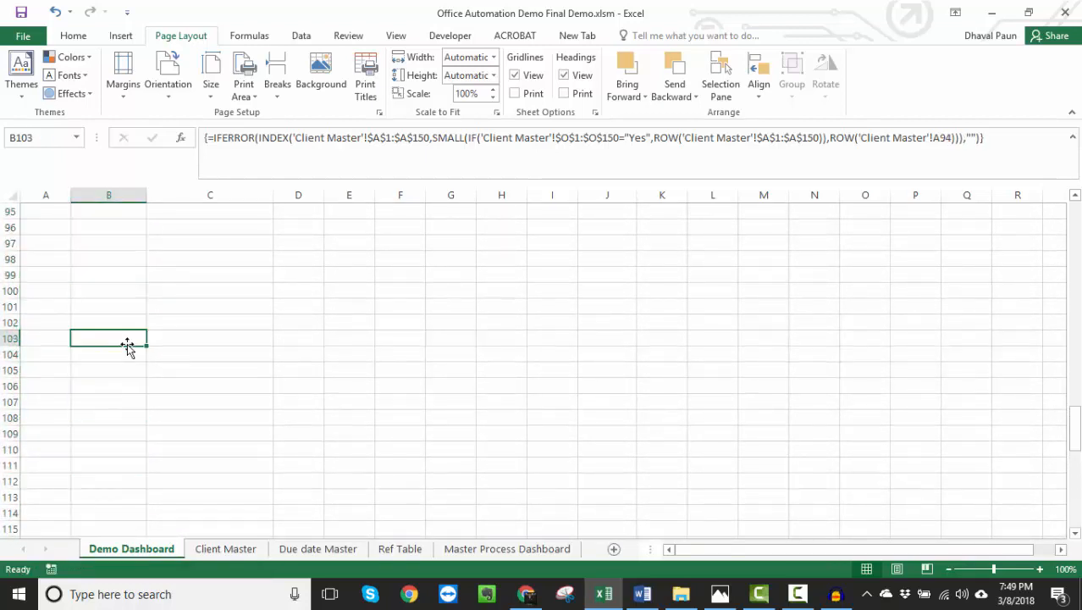
{"action": "key", "text": "ctrl+Up"}
{"action": "key", "text": "Down"}
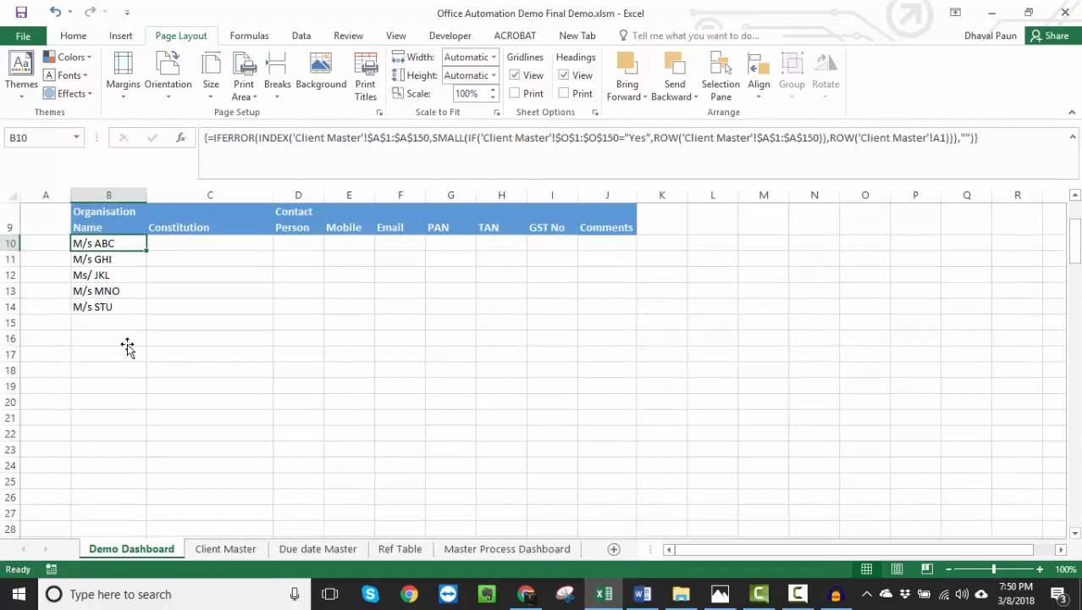
{"action": "key", "text": "Down"}
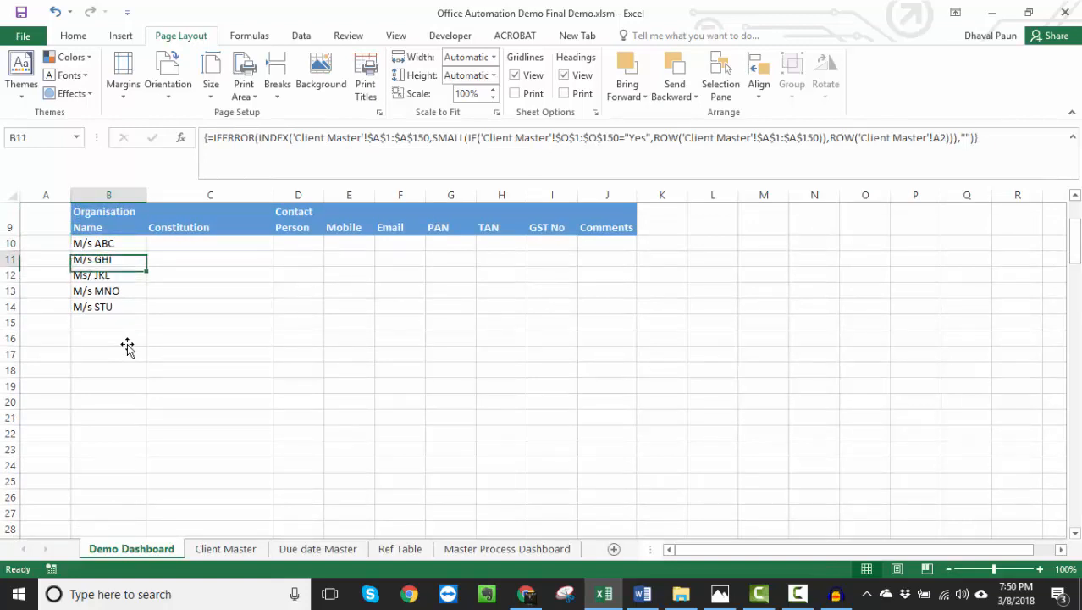
{"action": "key", "text": "Up"}
{"action": "key", "text": "Up"}
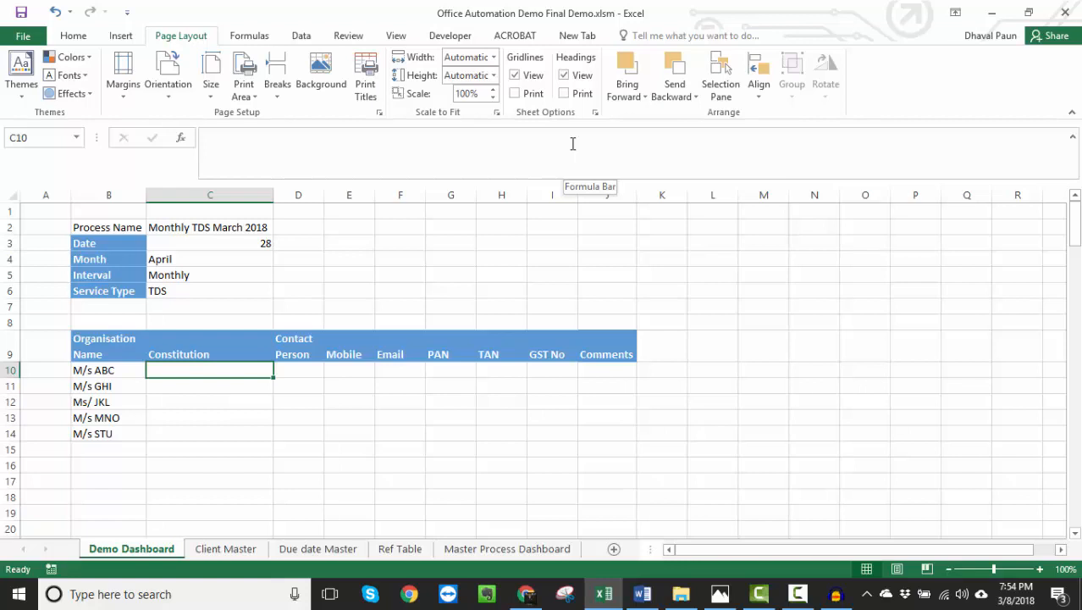
- Start a VLOOKUP formula in the Constitution cell C10 with B10 as the lookup value
{"action": "type", "text": "="}
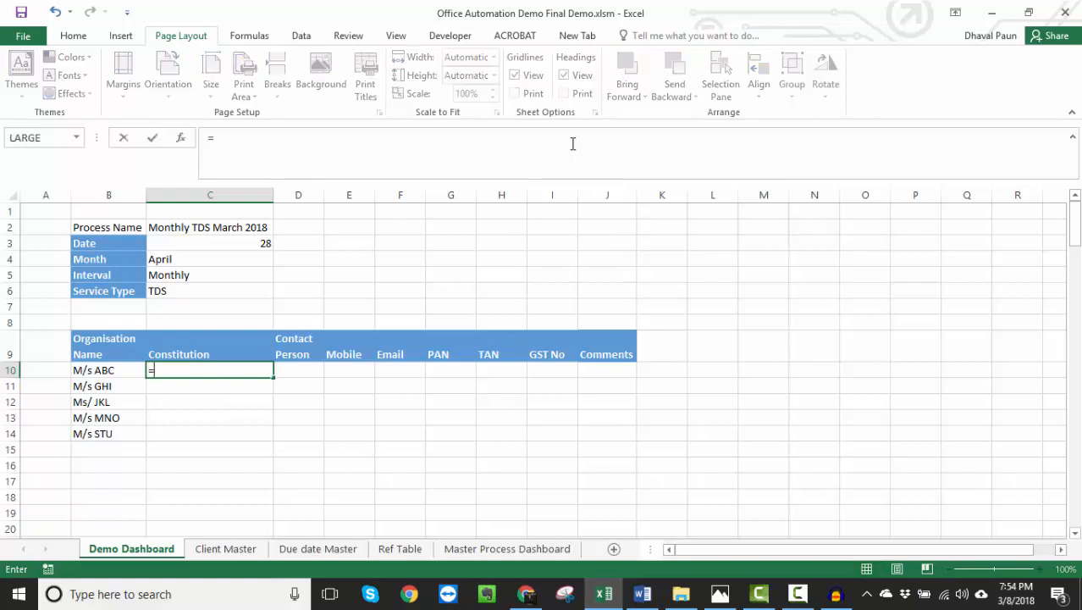
{"action": "type", "text": "vlookup("}
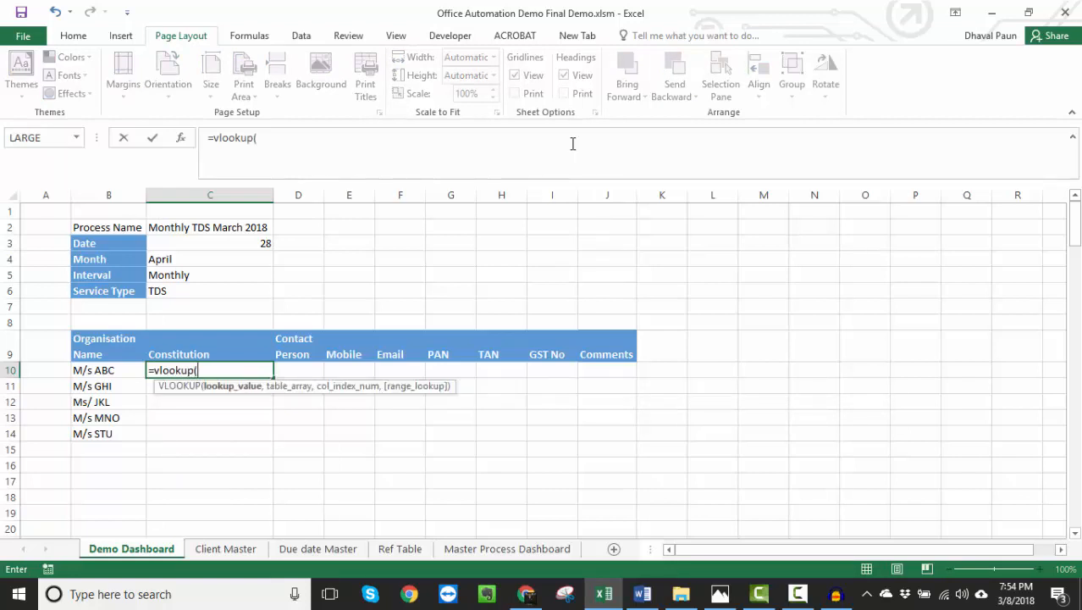
{"action": "key", "text": "Left"}
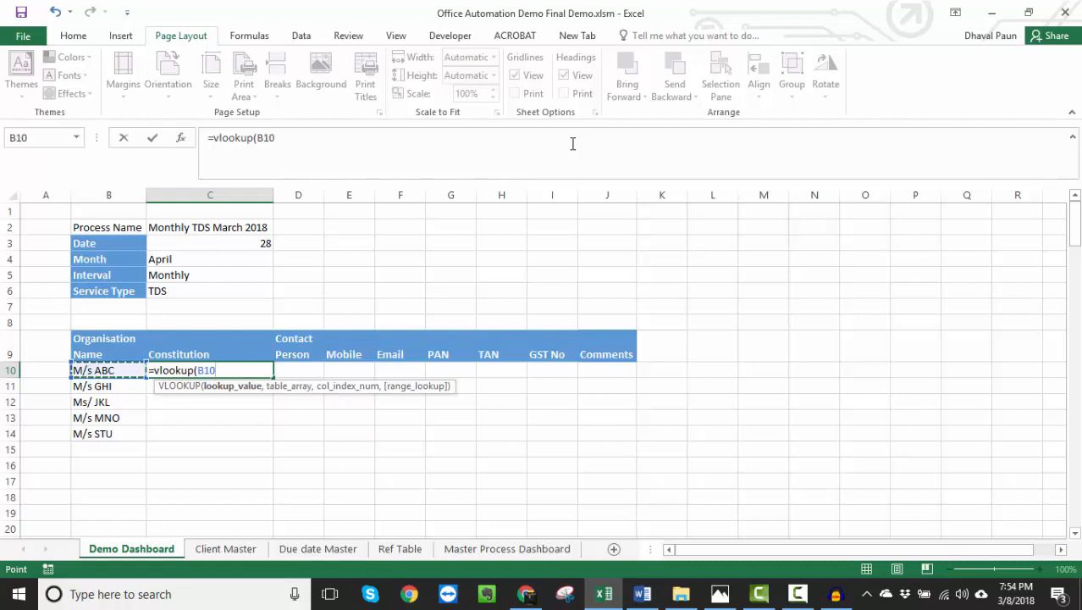
{"action": "type", "text": ","}
- Set the VLOOKUP table array to 'Client Master'!A3:H150
{"action": "key", "text": "ctrl+Page_Down"}
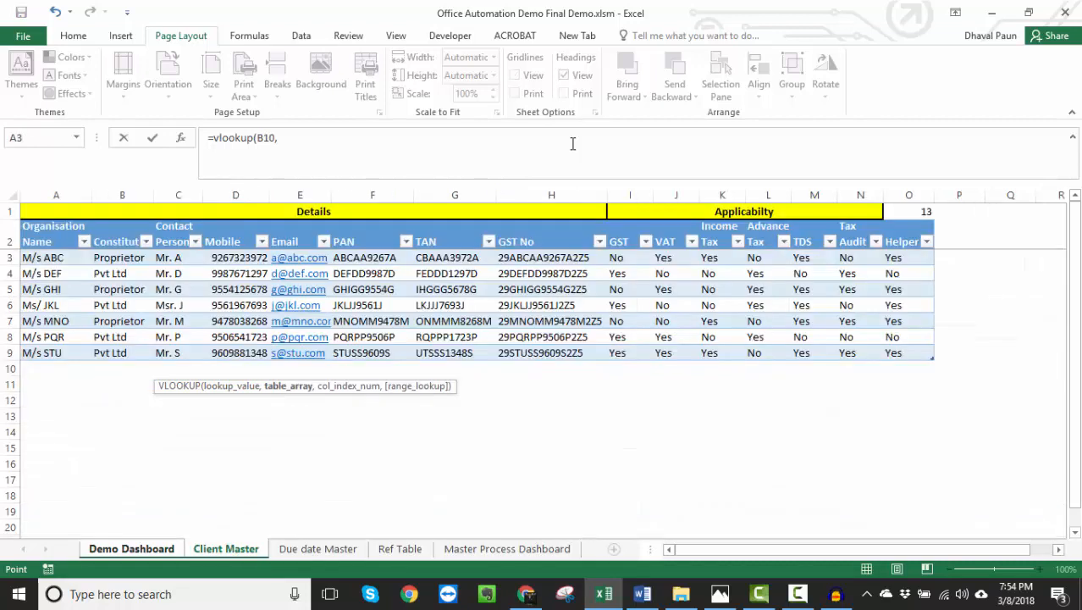
{"action": "key", "text": "Down"}
{"action": "key", "text": "Up"}
{"action": "key", "text": "Down"}
{"action": "key", "text": "shift+Right"}
{"action": "key", "text": "shift+Right"}
{"action": "key", "text": "shift+Right"}
{"action": "key", "text": "shift+Right"}
{"action": "key", "text": "shift+Right"}
{"action": "key", "text": "shift+Right"}
{"action": "key", "text": "shift+Right"}
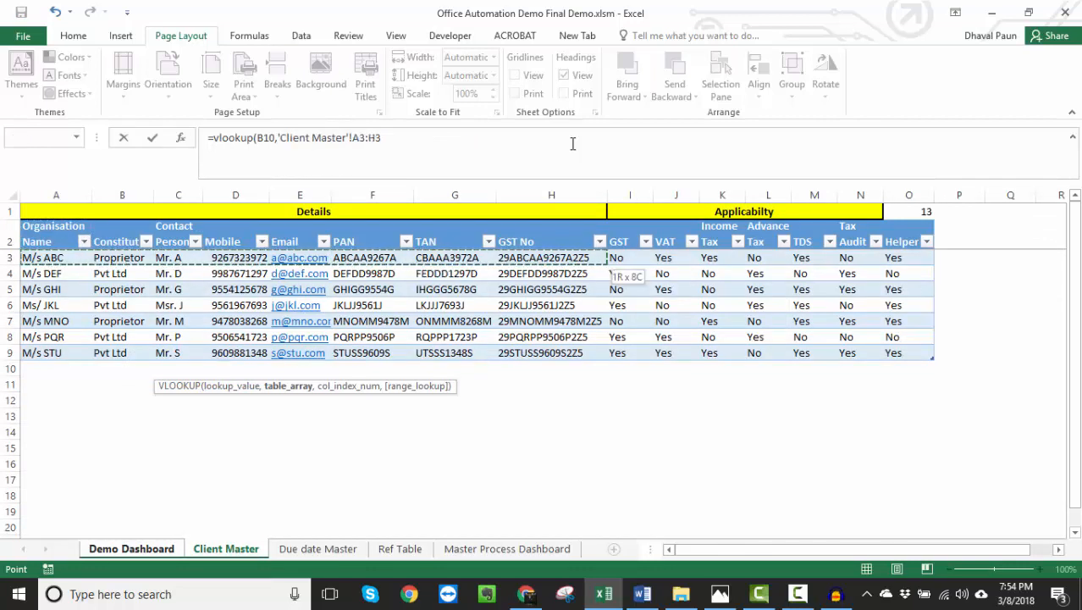
{"action": "key", "text": "shift+Page_Down"}
{"action": "key", "text": "shift+Page_Down"}
{"action": "key", "text": "shift+Page_Down"}
{"action": "key", "text": "shift+Page_Down"}
{"action": "key", "text": "shift+Page_Down"}
{"action": "key", "text": "shift+Page_Down"}
{"action": "key", "text": "shift+Page_Down"}
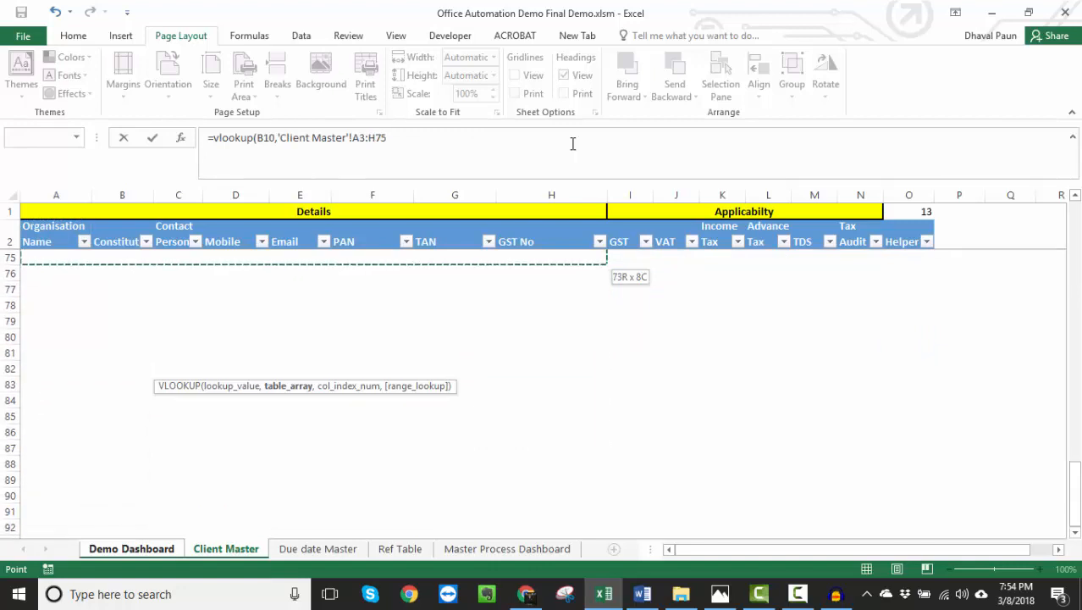
{"action": "key", "text": "shift+Page_Down"}
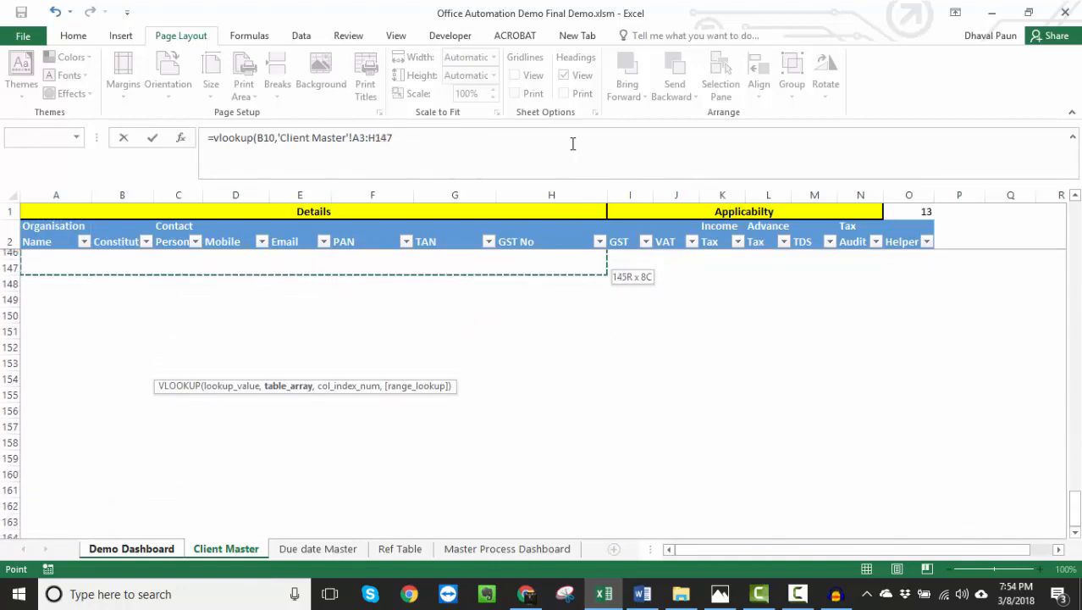
{"action": "key", "text": "shift+Down"}
{"action": "key", "text": "shift+Down"}
{"action": "key", "text": "shift+Down"}
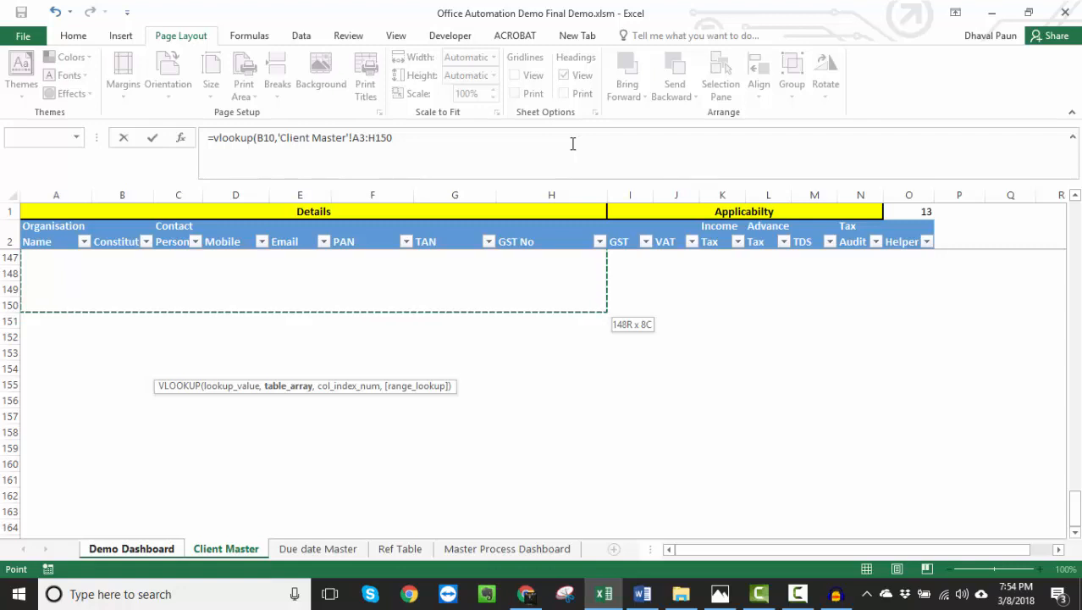
{"action": "type", "text": ","}
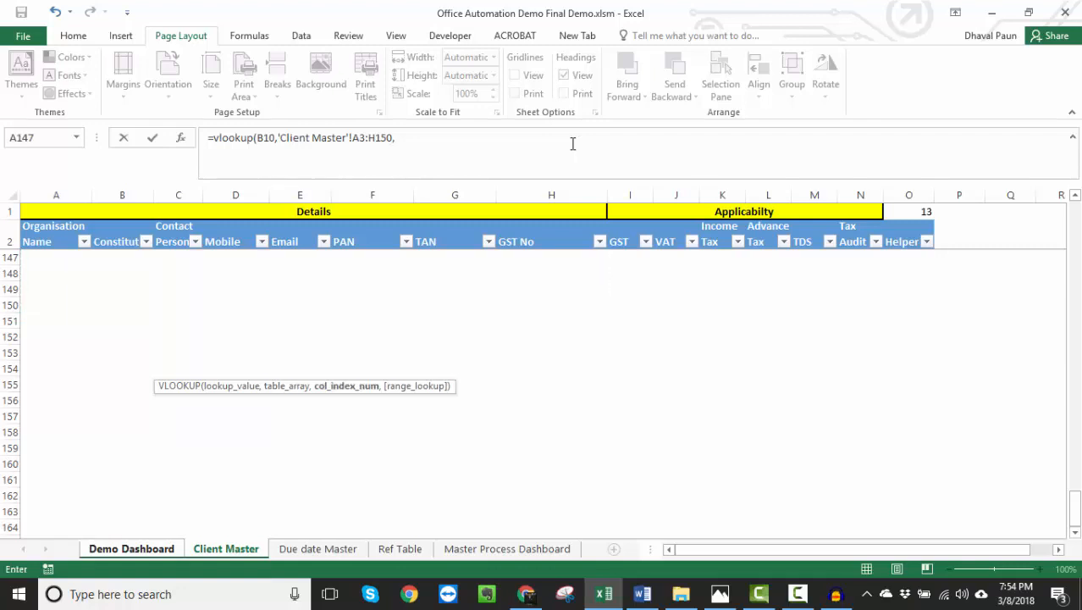
{"action": "type", "text": "counta("}
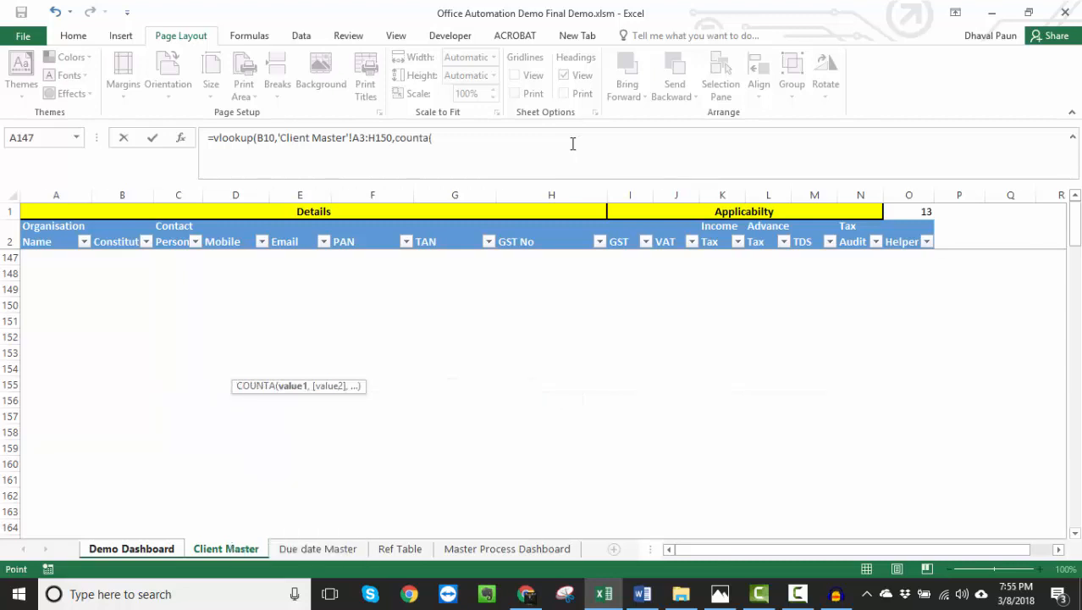
- Complete the C10 VLOOKUP with COUNTA('Demo Dashboard'!B9:C9) as the column index and 0 for an exact match
{"action": "key", "text": "ctrl+Page_Up"}
{"action": "key", "text": "Up"}
{"action": "key", "text": "Left"}
{"action": "key", "text": "shift+Right"}
{"action": "type", "text": ")"}
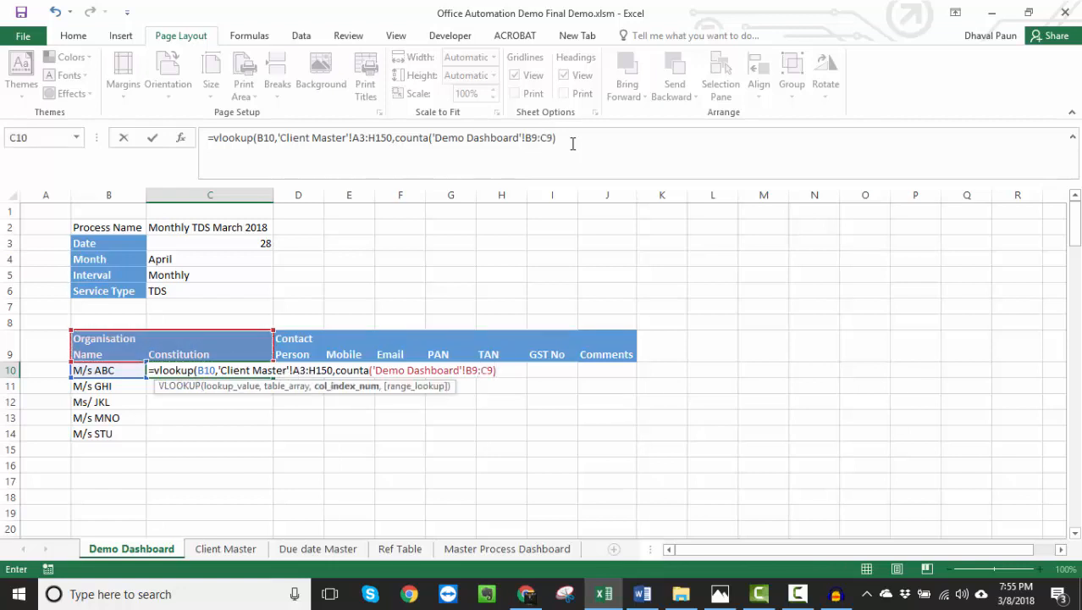
{"action": "type", "text": ",0"}
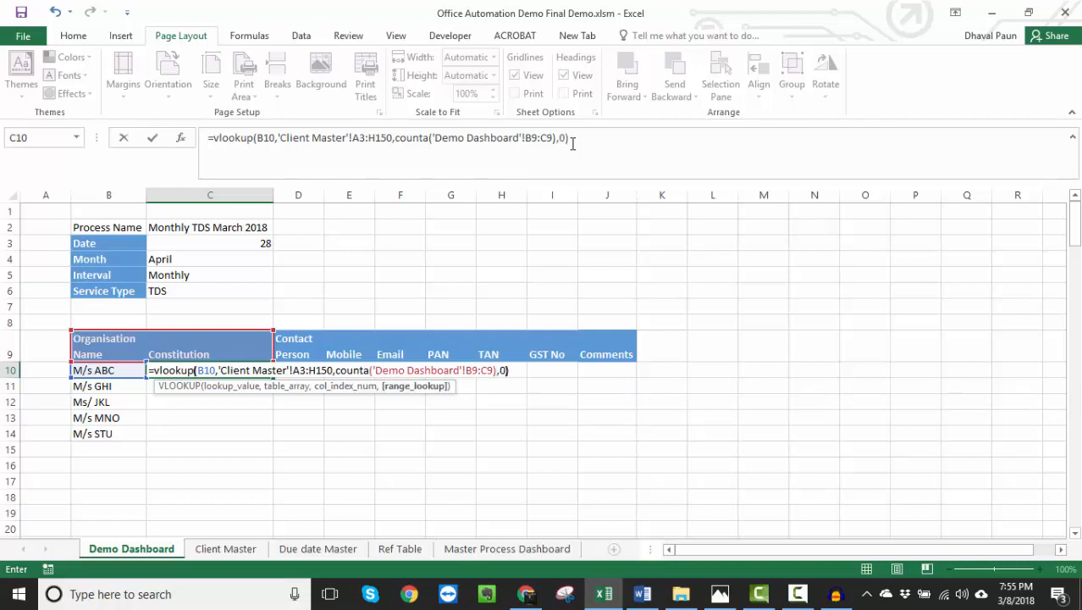
{"action": "key", "text": "Return"}
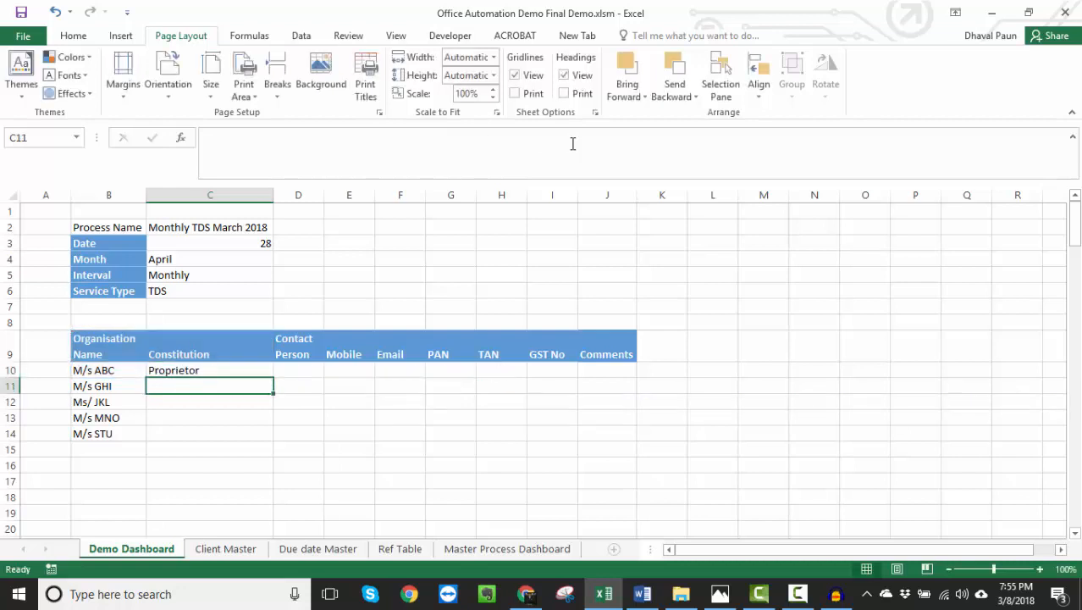
- Edit the C10 formula and lock only the column of its lookup value, as $B10
{"action": "key", "text": "Up"}
{"action": "key", "text": "F2"}
{"action": "key", "text": "Left"}
{"action": "key", "text": "Left"}
{"action": "key", "text": "Left"}
{"action": "key", "text": "Left"}
{"action": "key", "text": "Left"}
{"action": "key", "text": "Left"}
{"action": "key", "text": "Left"}
{"action": "key", "text": "Left"}
{"action": "key", "text": "Left"}
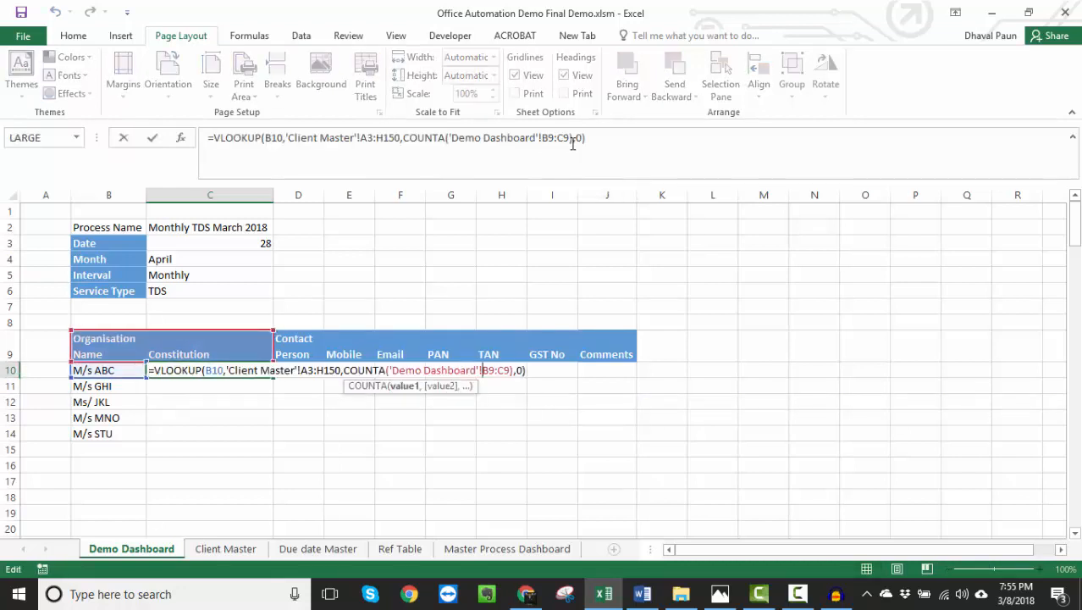
{"action": "key", "text": "Left"}
{"action": "key", "text": "Left"}
{"action": "key", "text": "Left"}
{"action": "key", "text": "Left"}
{"action": "key", "text": "Left"}
{"action": "key", "text": "Left"}
{"action": "key", "text": "Left"}
{"action": "key", "text": "Left"}
{"action": "key", "text": "Left"}
{"action": "key", "text": "Left"}
{"action": "key", "text": "Left"}
{"action": "key", "text": "Left"}
{"action": "key", "text": "Left"}
{"action": "key", "text": "Left"}
{"action": "key", "text": "Left"}
{"action": "key", "text": "Left"}
{"action": "key", "text": "Left"}
{"action": "key", "text": "Left"}
{"action": "key", "text": "Left"}
{"action": "key", "text": "Left"}
{"action": "key", "text": "Left"}
{"action": "key", "text": "Left"}
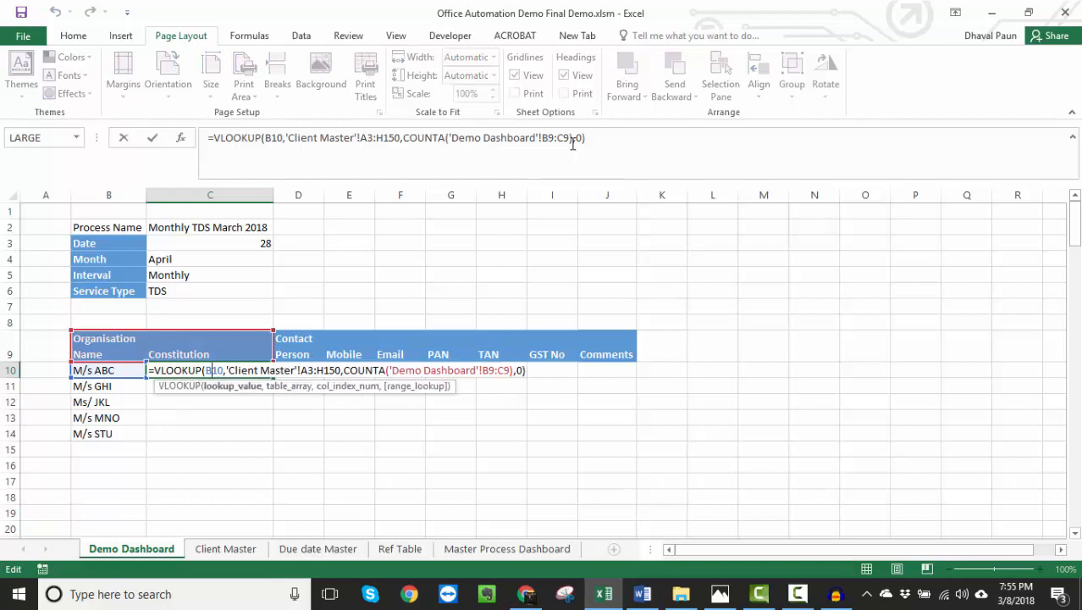
{"action": "key", "text": "F4"}
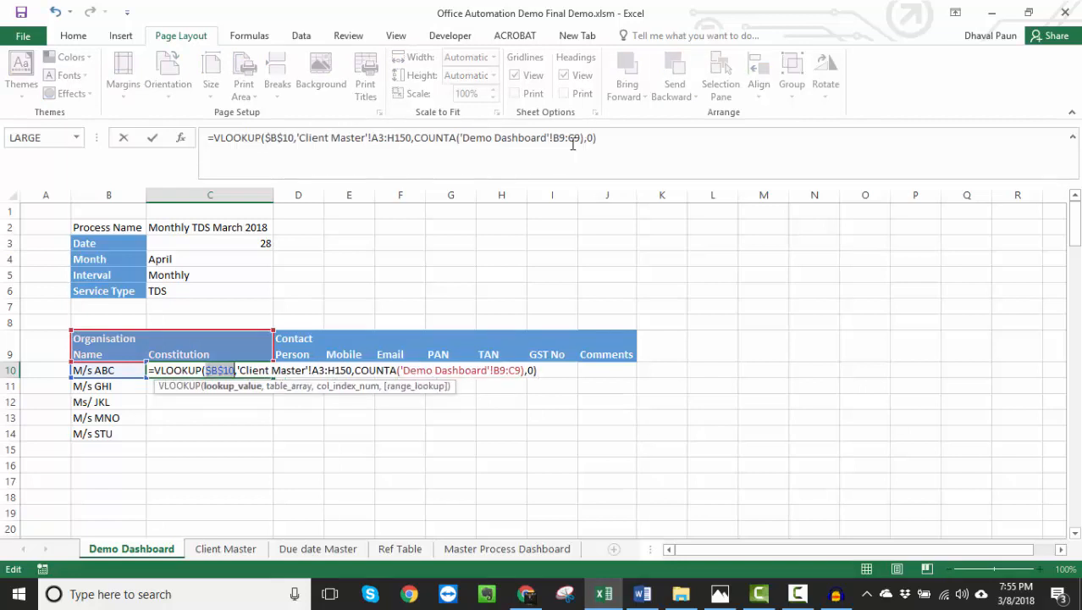
{"action": "key", "text": "F4"}
{"action": "key", "text": "F4"}
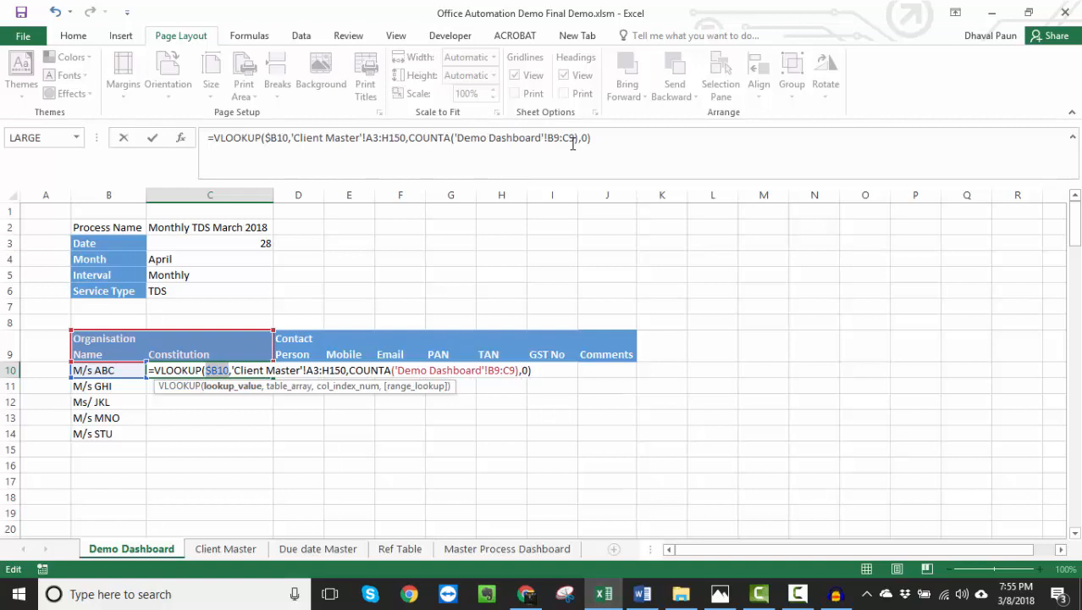
- Make the VLOOKUP table array in C10 absolute as 'Client Master'!$A$3:$H$150
{"action": "key", "text": "Right"}
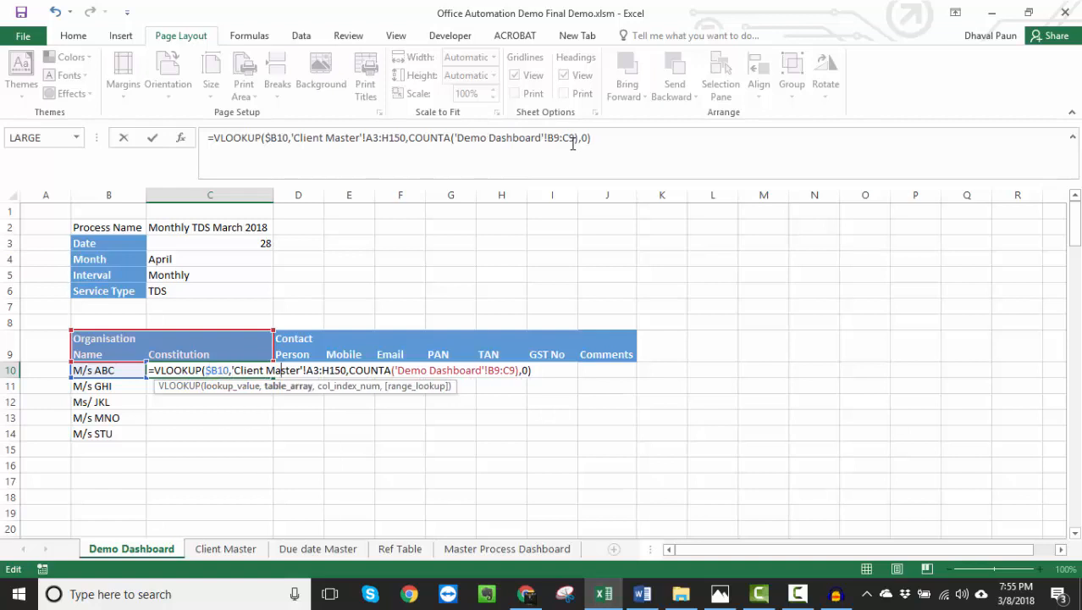
{"action": "key", "text": "F4"}
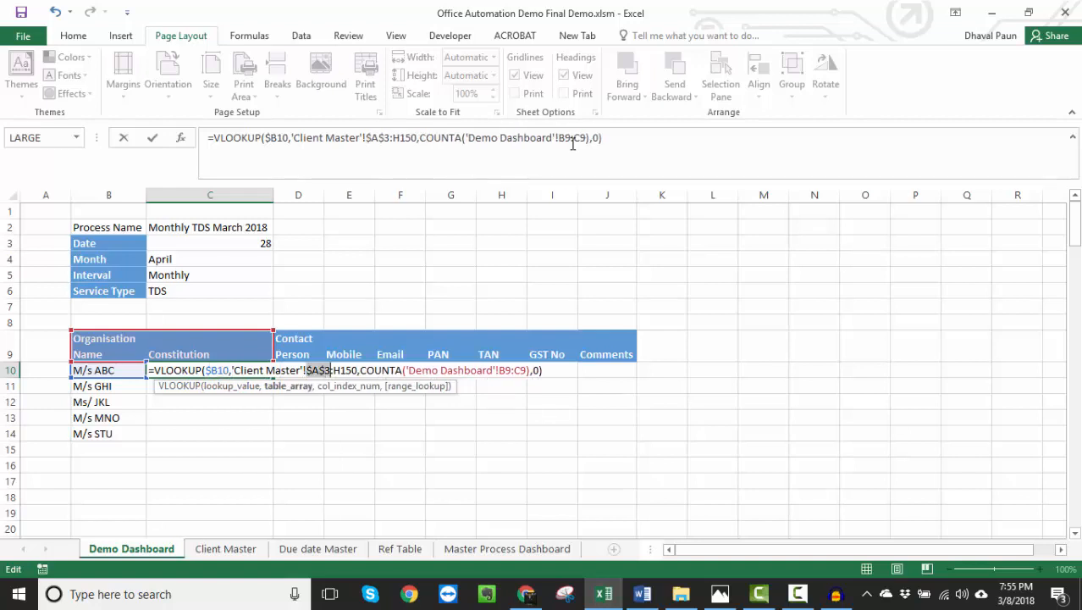
{"action": "key", "text": "Right"}
{"action": "key", "text": "Right"}
{"action": "key", "text": "F4"}
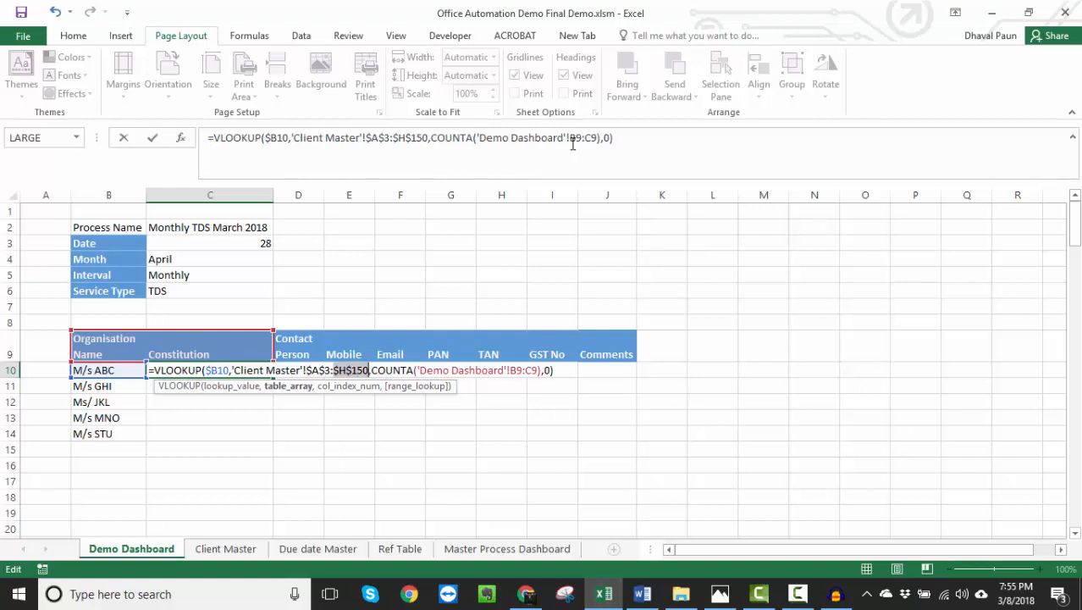
- Change the COUNTA range in the C10 formula to the expanding reference 'Demo Dashboard'!$B$9:C$9
{"action": "key", "text": "Right"}
{"action": "key", "text": "Right"}
{"action": "key", "text": "Right"}
{"action": "key", "text": "Right"}
{"action": "key", "text": "Right"}
{"action": "key", "text": "Right"}
{"action": "key", "text": "Right"}
{"action": "key", "text": "Right"}
{"action": "key", "text": "Right"}
{"action": "key", "text": "Right"}
{"action": "key", "text": "Right"}
{"action": "key", "text": "Right"}
{"action": "key", "text": "Right"}
{"action": "key", "text": "Right"}
{"action": "key", "text": "Right"}
{"action": "key", "text": "Right"}
{"action": "key", "text": "Right"}
{"action": "key", "text": "Right"}
{"action": "key", "text": "Right"}
{"action": "key", "text": "Right"}
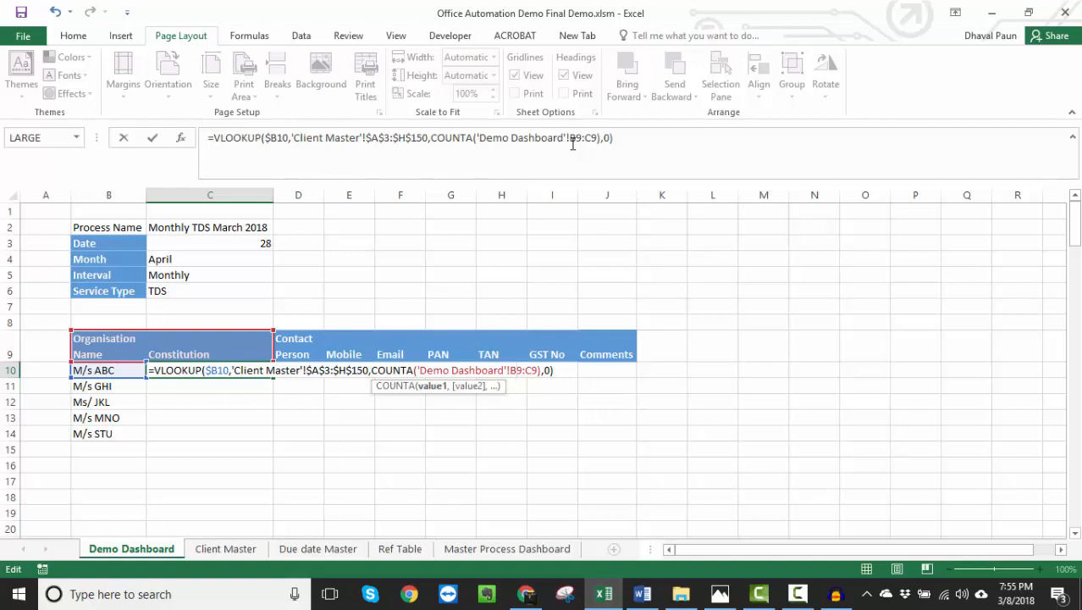
{"action": "key", "text": "F4"}
{"action": "key", "text": "Right"}
{"action": "key", "text": "Right"}
{"action": "key", "text": "Right"}
{"action": "key", "text": "F4"}
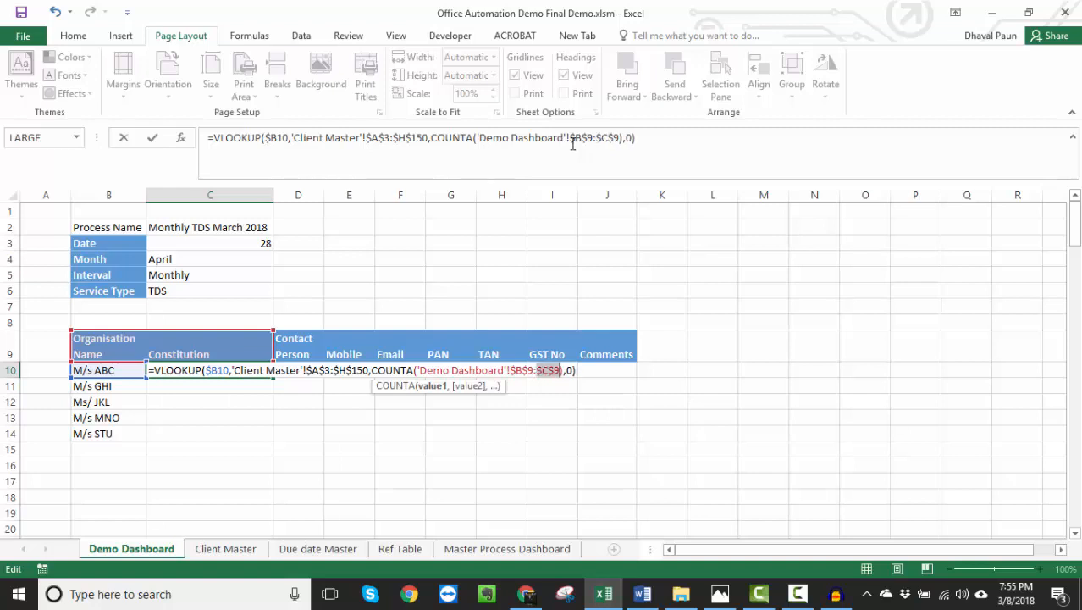
{"action": "key", "text": "F4"}
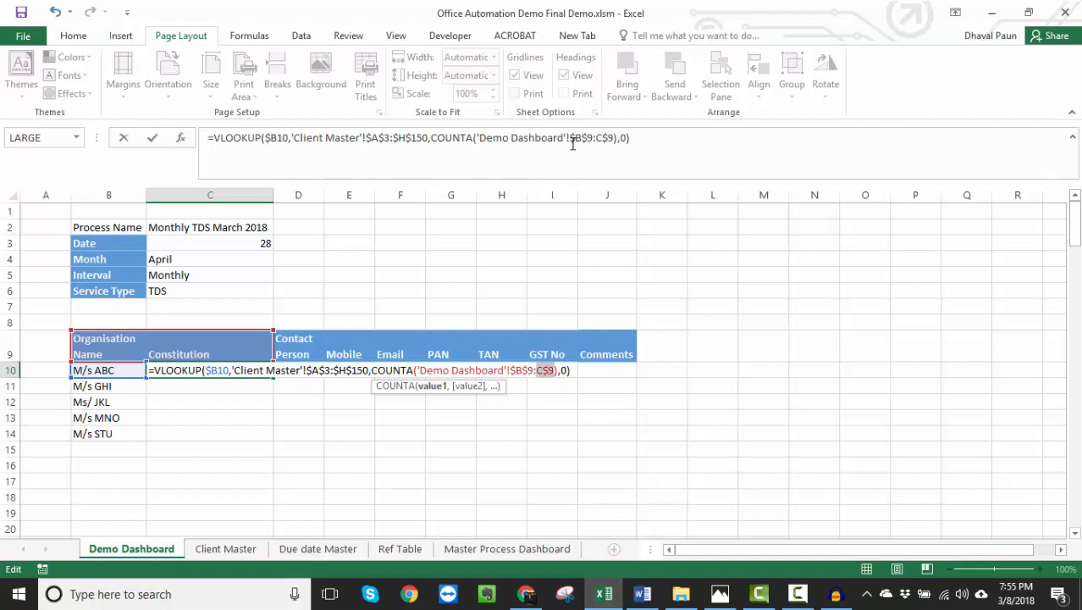
- Confirm the C10 formula and copy it across the client table range C10:I150
{"action": "key", "text": "ctrl+Return"}
{"action": "key", "text": "ctrl+c"}
{"action": "key", "text": "Left"}
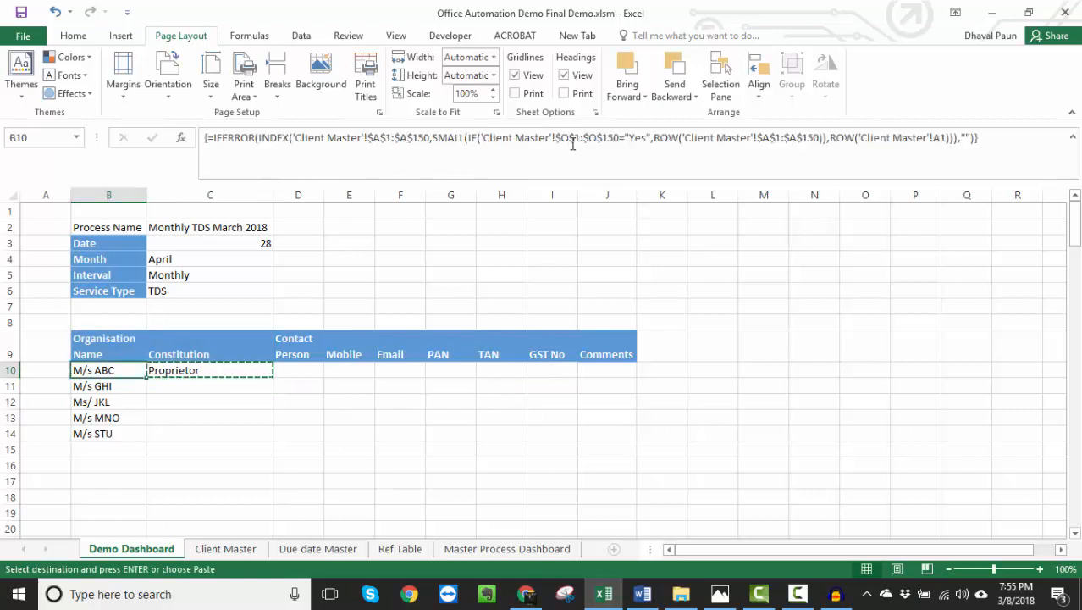
{"action": "key", "text": "ctrl+Down"}
{"action": "key", "text": "Right"}
{"action": "key", "text": "ctrl+shift+Up"}
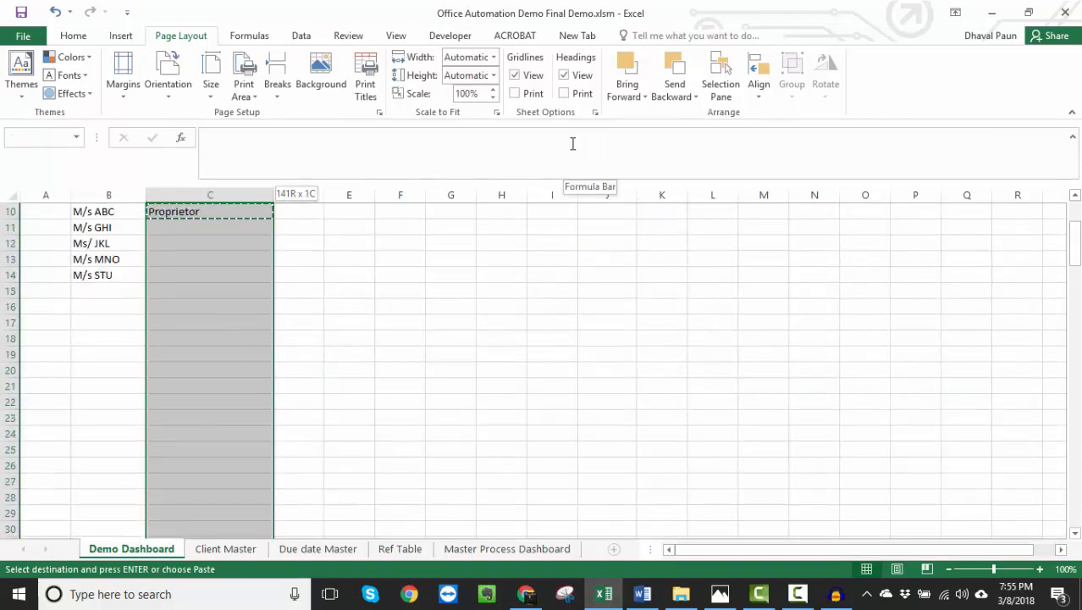
{"action": "key", "text": "shift+Right"}
{"action": "key", "text": "shift+Right"}
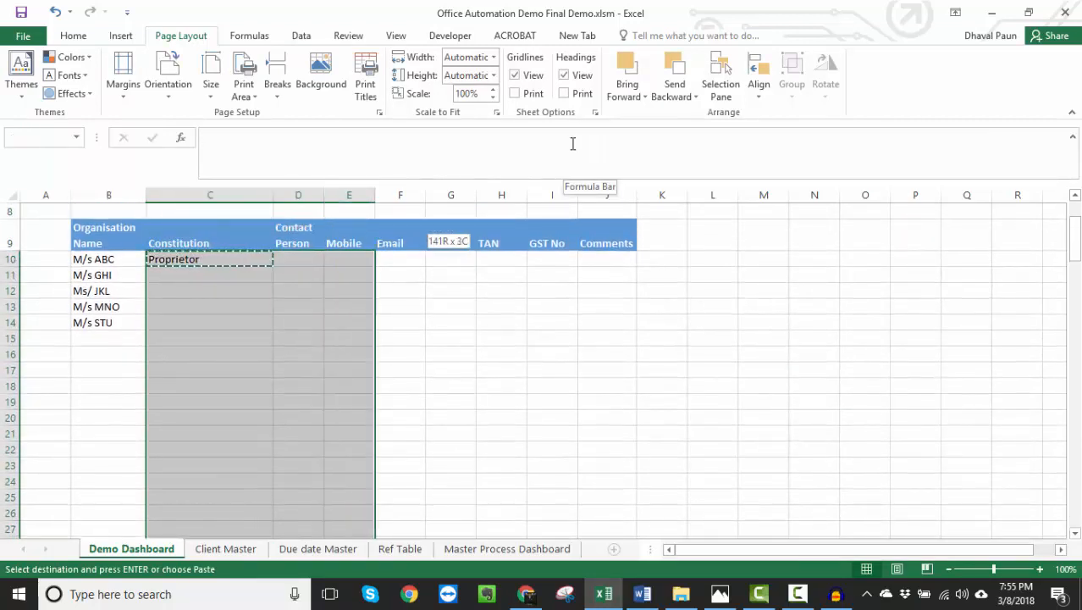
{"action": "key", "text": "shift+Right"}
{"action": "key", "text": "shift+Right"}
{"action": "key", "text": "shift+Right"}
{"action": "key", "text": "shift+Right"}
{"action": "key", "text": "Return"}
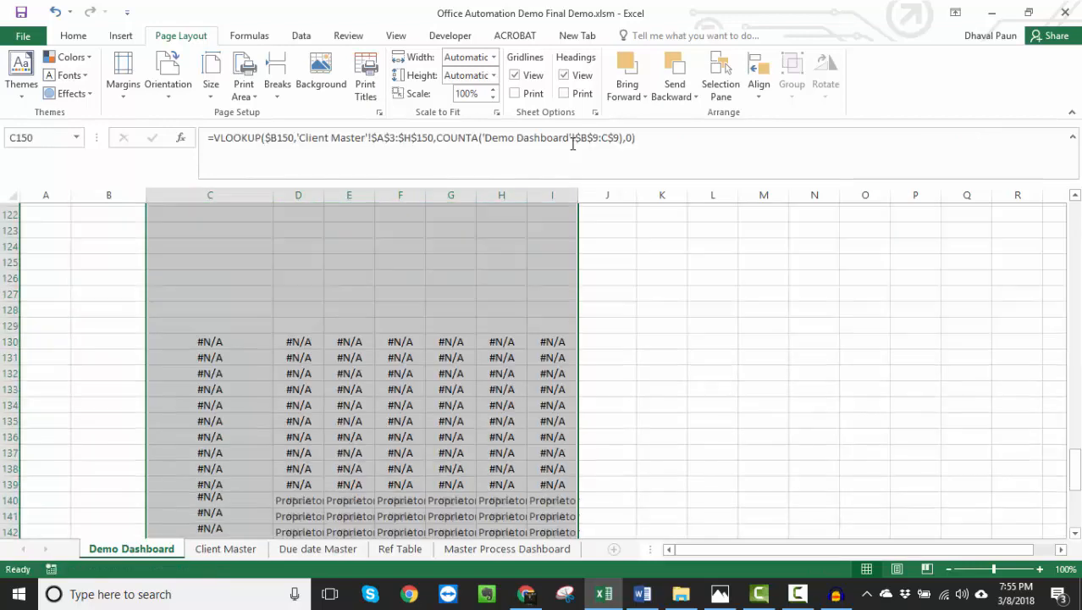
- Review the looked-up client details in rows 10 to 14 against their column headers on the Demo Dashboard
{"action": "key", "text": "ctrl+Up"}
{"action": "key", "text": "Down"}
{"action": "key", "text": "Down"}
{"action": "key", "text": "Down"}
{"action": "key", "text": "Down"}
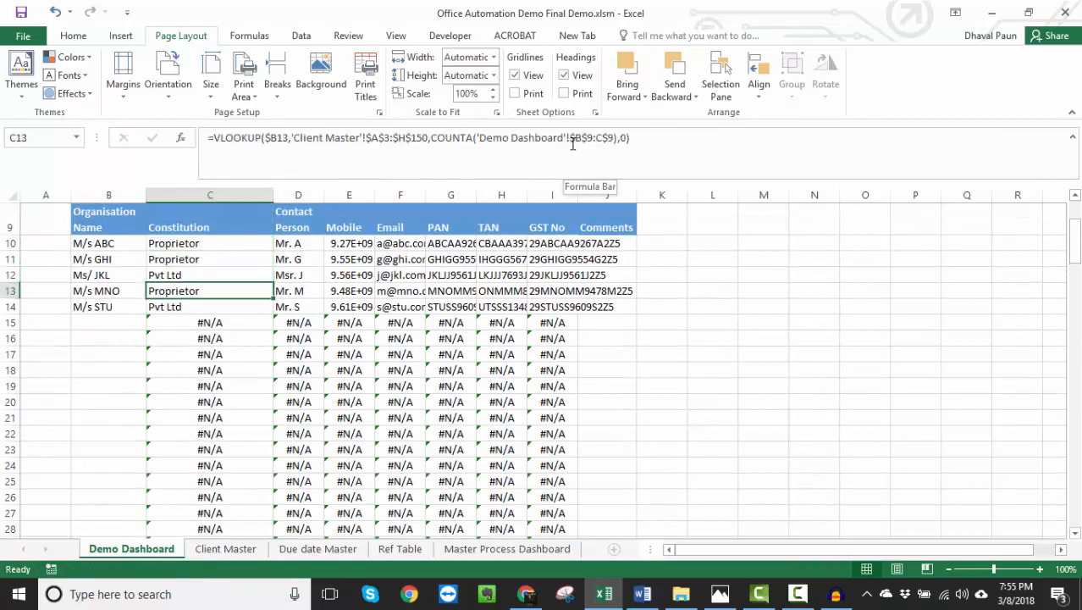
{"action": "key", "text": "Down"}
{"action": "key", "text": "Up"}
{"action": "key", "text": "Up"}
{"action": "key", "text": "Up"}
{"action": "key", "text": "Up"}
{"action": "key", "text": "Up"}
{"action": "key", "text": "Right"}
{"action": "key", "text": "Right"}
{"action": "key", "text": "Right"}
{"action": "key", "text": "Right"}
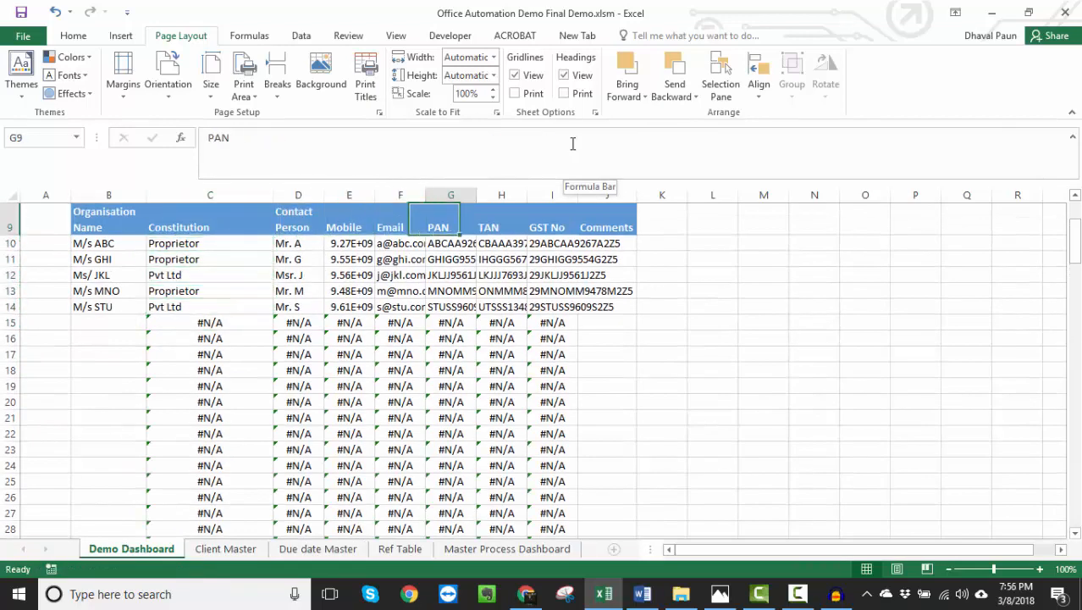
{"action": "key", "text": "Right"}
{"action": "key", "text": "Down"}
- Compare the organisation name formula in B15 with the VLOOKUP beside it in C15
{"action": "key", "text": "Left"}
{"action": "key", "text": "Left"}
{"action": "key", "text": "Left"}
{"action": "key", "text": "Left"}
{"action": "key", "text": "Left"}
{"action": "key", "text": "Left"}
{"action": "key", "text": "Down"}
{"action": "key", "text": "Down"}
{"action": "key", "text": "Down"}
{"action": "key", "text": "Down"}
{"action": "key", "text": "Down"}
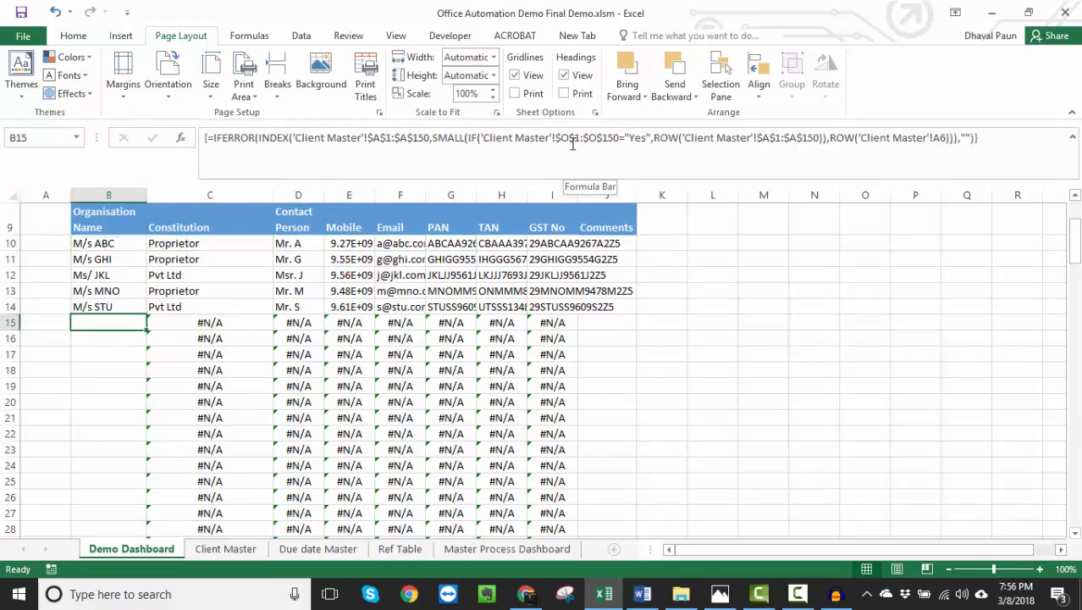
{"action": "key", "text": "Right"}
{"action": "key", "text": "Left"}
{"action": "key", "text": "Right"}
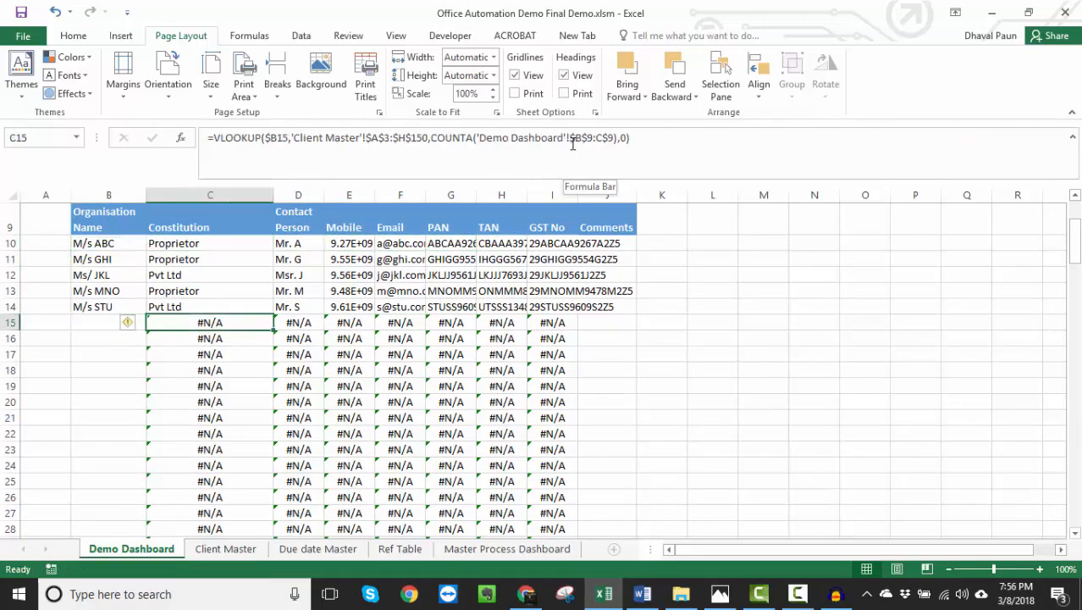
- Wrap the C10 VLOOKUP in IFERROR with an empty string "" as the error value
{"action": "key", "text": "Up"}
{"action": "key", "text": "Up"}
{"action": "key", "text": "Up"}
{"action": "key", "text": "Up"}
{"action": "key", "text": "Up"}
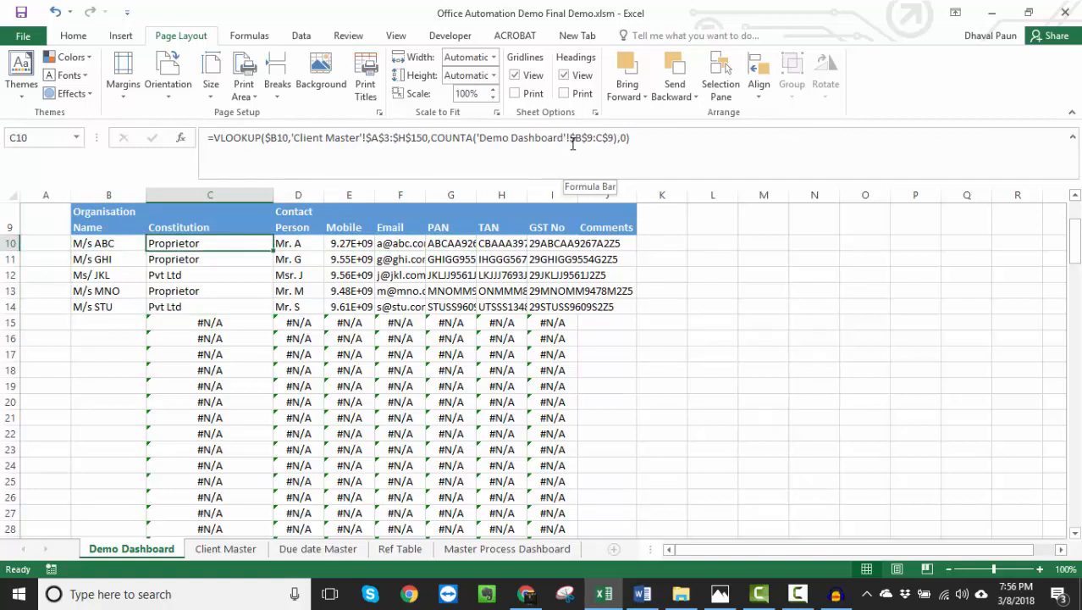
{"action": "key", "text": "F2"}
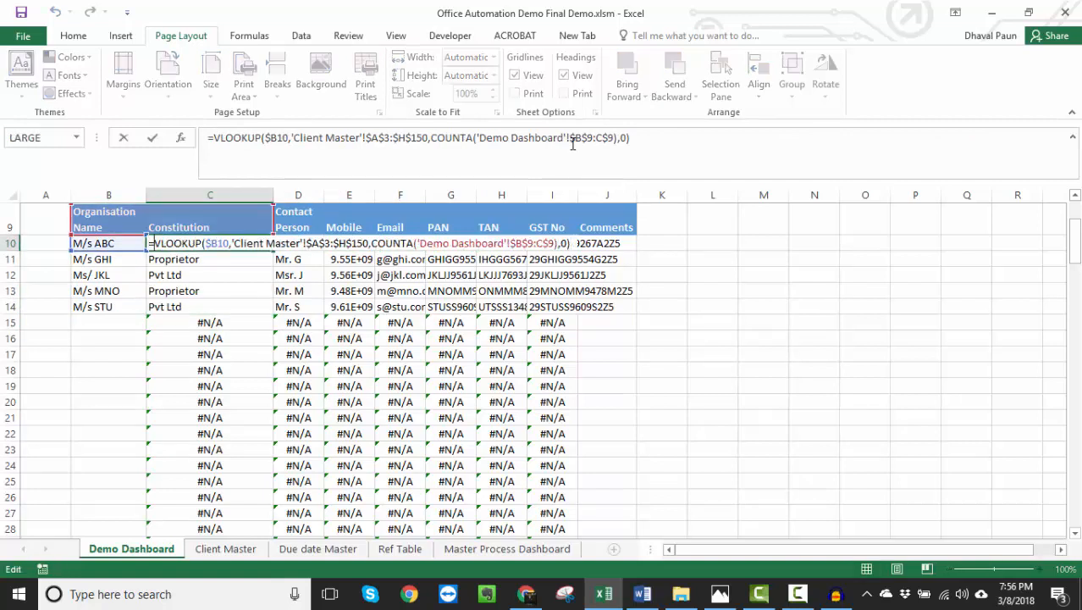
{"action": "key", "text": "Home"}
{"action": "key", "text": "Right"}
{"action": "type", "text": "iferror"}
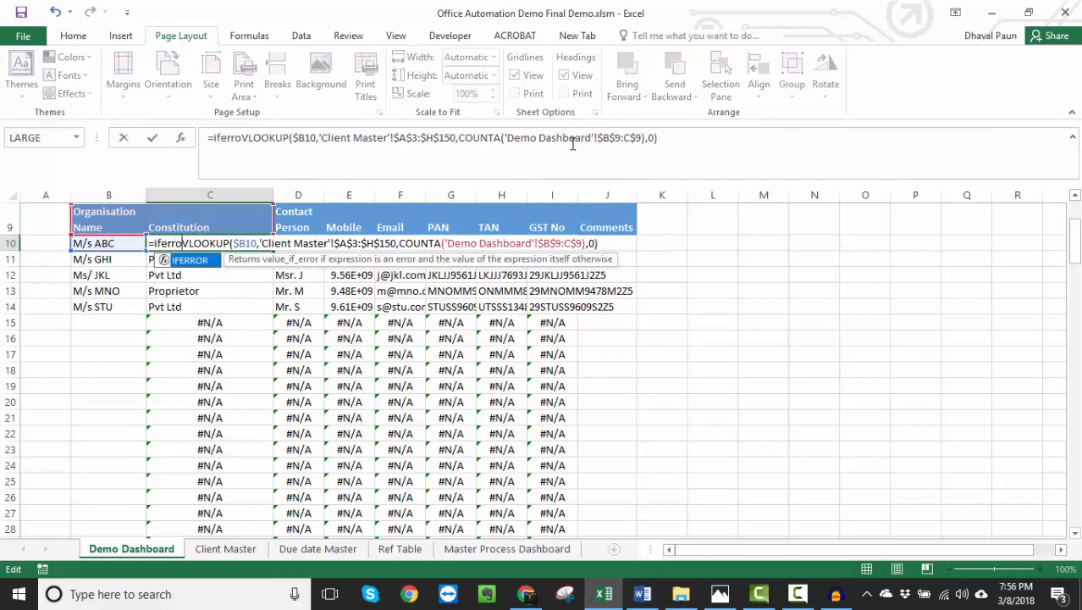
{"action": "type", "text": "("}
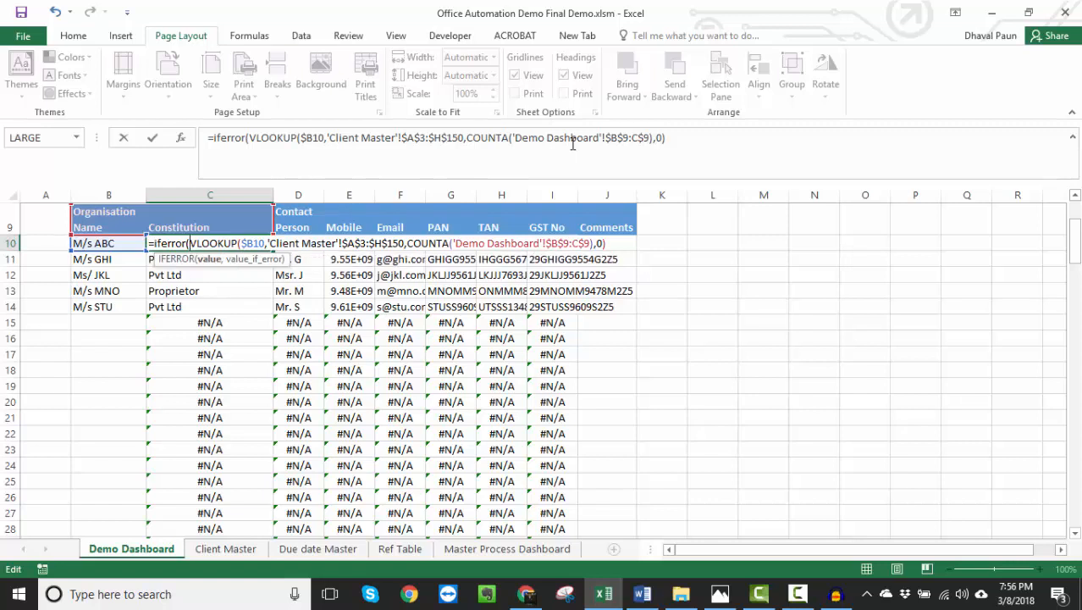
{"action": "key", "text": "Right"}
{"action": "key", "text": "Right"}
{"action": "key", "text": "Right"}
{"action": "key", "text": "Right"}
{"action": "key", "text": "Right"}
{"action": "key", "text": "Right"}
{"action": "key", "text": "Right"}
{"action": "key", "text": "Right"}
{"action": "key", "text": "Right"}
{"action": "key", "text": "Right"}
{"action": "key", "text": "Right"}
{"action": "key", "text": "Right"}
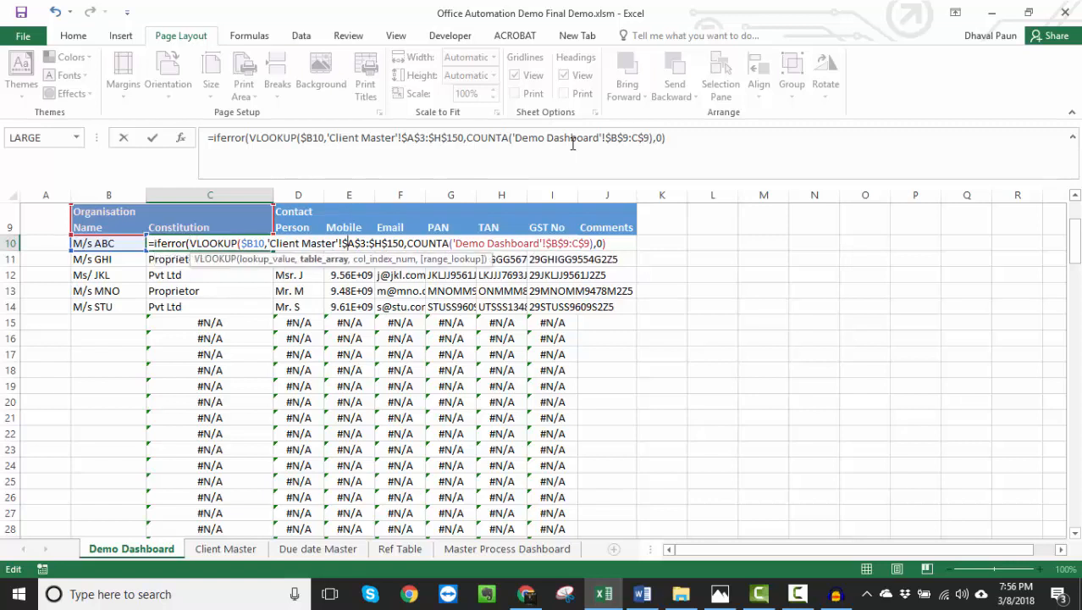
{"action": "key", "text": "Right"}
{"action": "key", "text": "Right"}
{"action": "key", "text": "Right"}
{"action": "key", "text": "Right"}
{"action": "key", "text": "Right"}
{"action": "key", "text": "Right"}
{"action": "key", "text": "Right"}
{"action": "key", "text": "Right"}
{"action": "key", "text": "Right"}
{"action": "key", "text": "Right"}
{"action": "key", "text": "Right"}
{"action": "key", "text": "Right"}
{"action": "key", "text": "Right"}
{"action": "key", "text": "Right"}
{"action": "key", "text": "Right"}
{"action": "key", "text": "Right"}
{"action": "key", "text": "Right"}
{"action": "key", "text": "Right"}
{"action": "key", "text": "Right"}
{"action": "key", "text": "Right"}
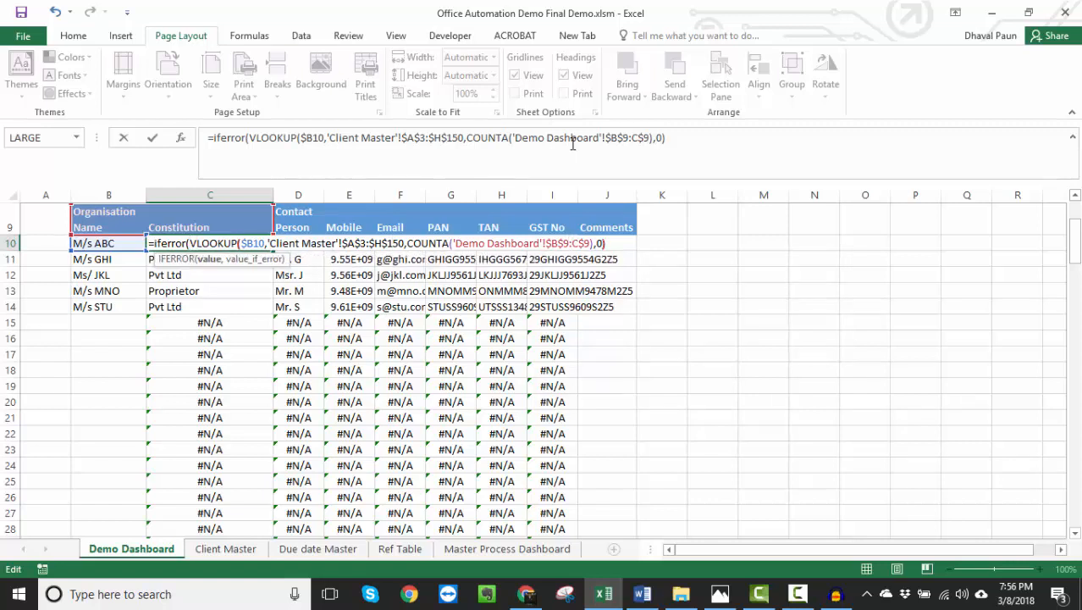
{"action": "type", "text": ","}
{"action": "key", "text": "End"}
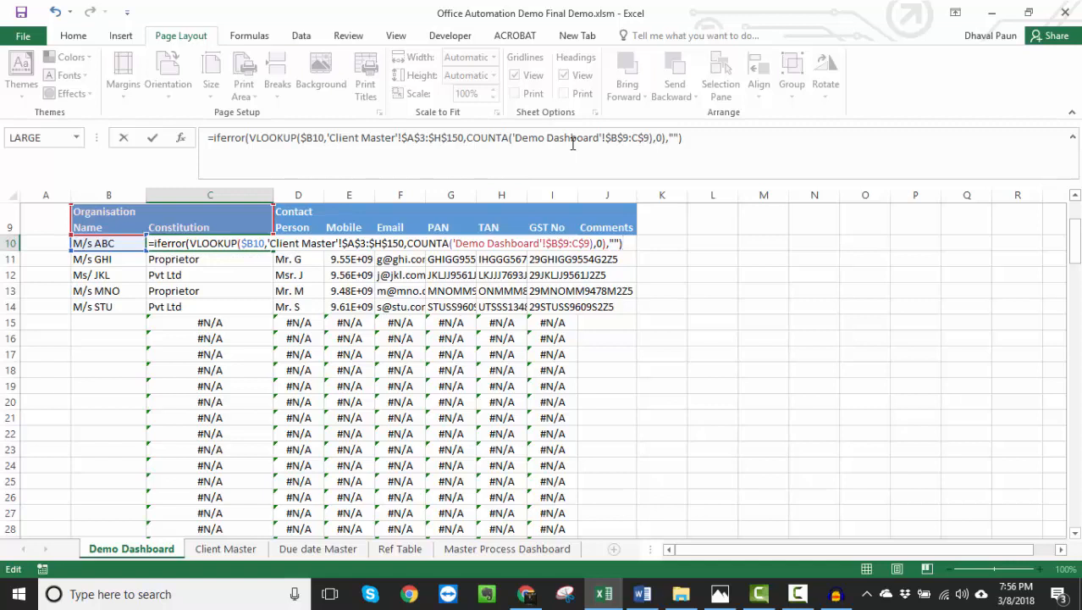
{"action": "key", "text": "ctrl+Return"}
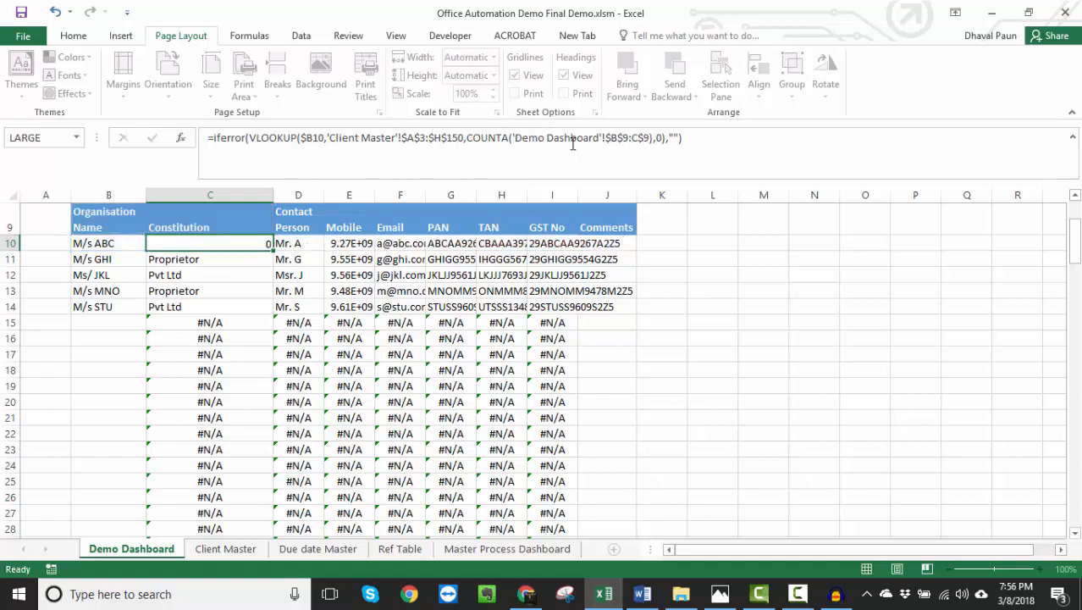
- Copy the IFERROR formula from C10 over the whole client details range C10:I150
{"action": "key", "text": "ctrl+c"}
{"action": "key", "text": "ctrl+shift+Down"}
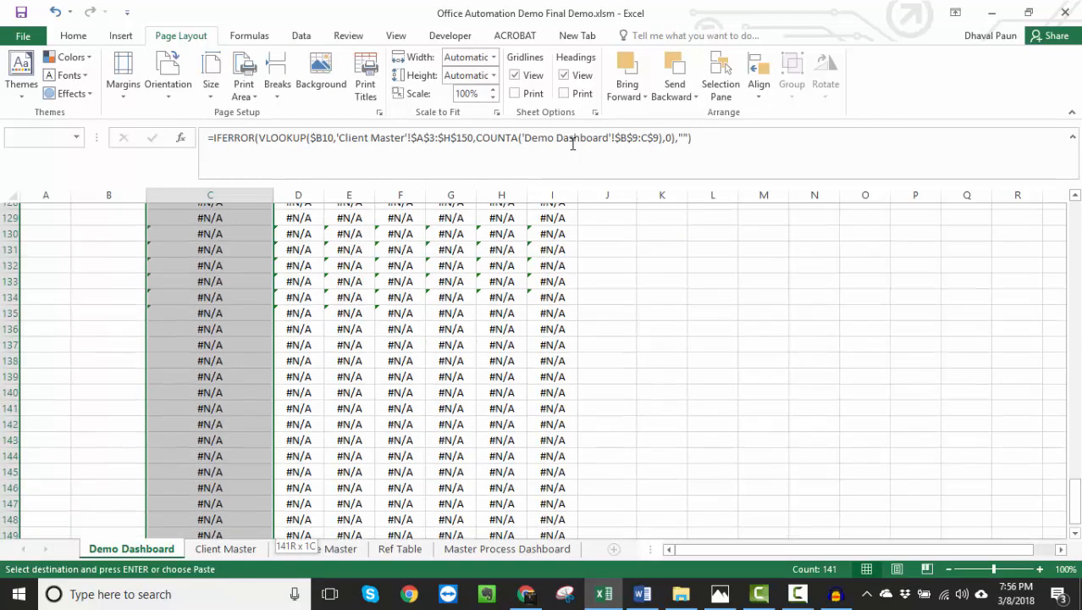
{"action": "key", "text": "shift+Right"}
{"action": "key", "text": "shift+Right"}
{"action": "key", "text": "shift+Right"}
{"action": "key", "text": "shift+Right"}
{"action": "key", "text": "shift+Right"}
{"action": "key", "text": "shift+Right"}
{"action": "key", "text": "shift+Right"}
{"action": "key", "text": "shift+Left"}
{"action": "key", "text": "ctrl+v"}
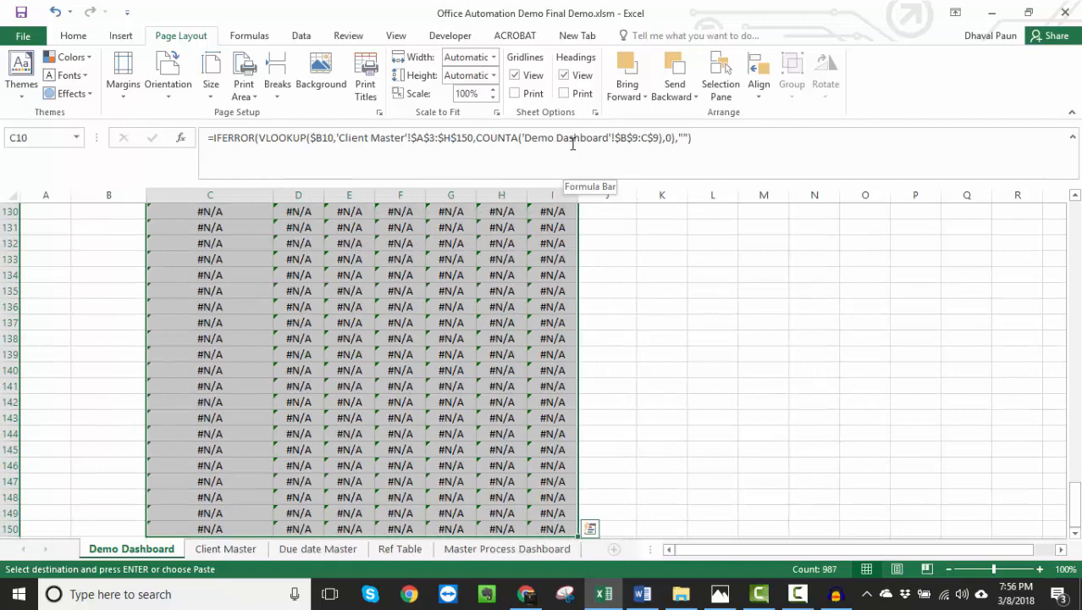
{"action": "key", "text": "Up"}
{"action": "key", "text": "Down"}
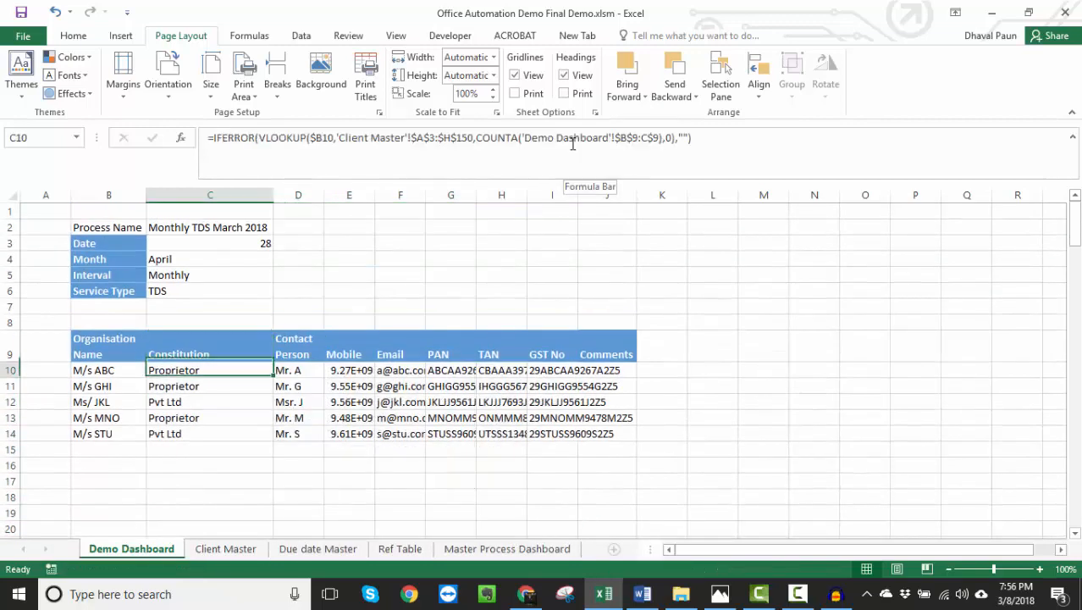
{"action": "key", "text": "Escape"}
- Check the Constitution formulas below C10 and the organisation name formula in B10
{"action": "key", "text": "Down"}
{"action": "key", "text": "Down"}
{"action": "key", "text": "Down"}
{"action": "key", "text": "Down"}
{"action": "key", "text": "Up"}
{"action": "key", "text": "Up"}
{"action": "key", "text": "Up"}
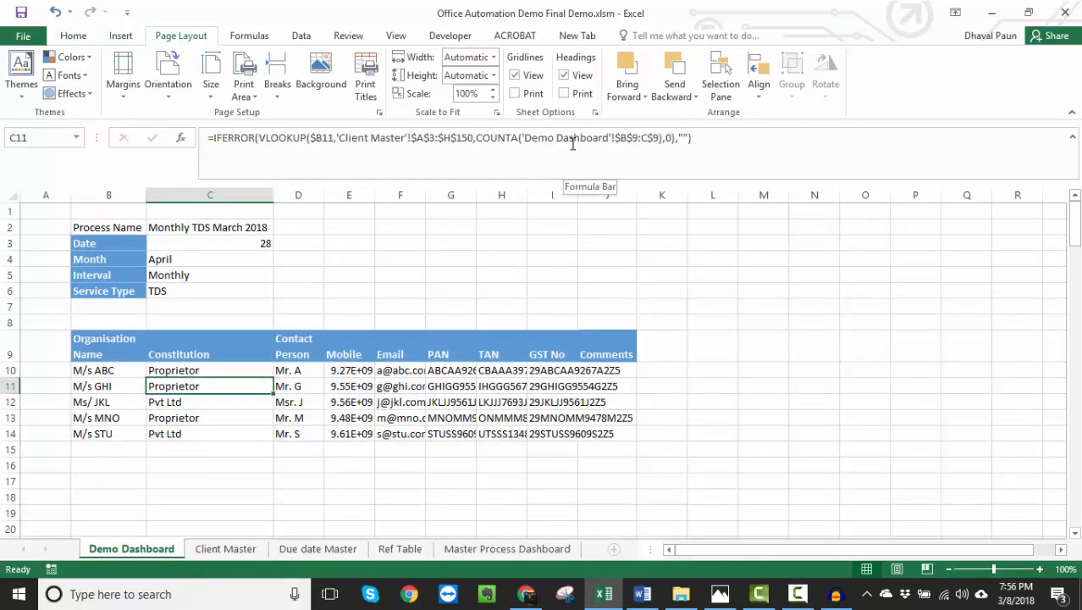
{"action": "key", "text": "Left"}
{"action": "key", "text": "Up"}
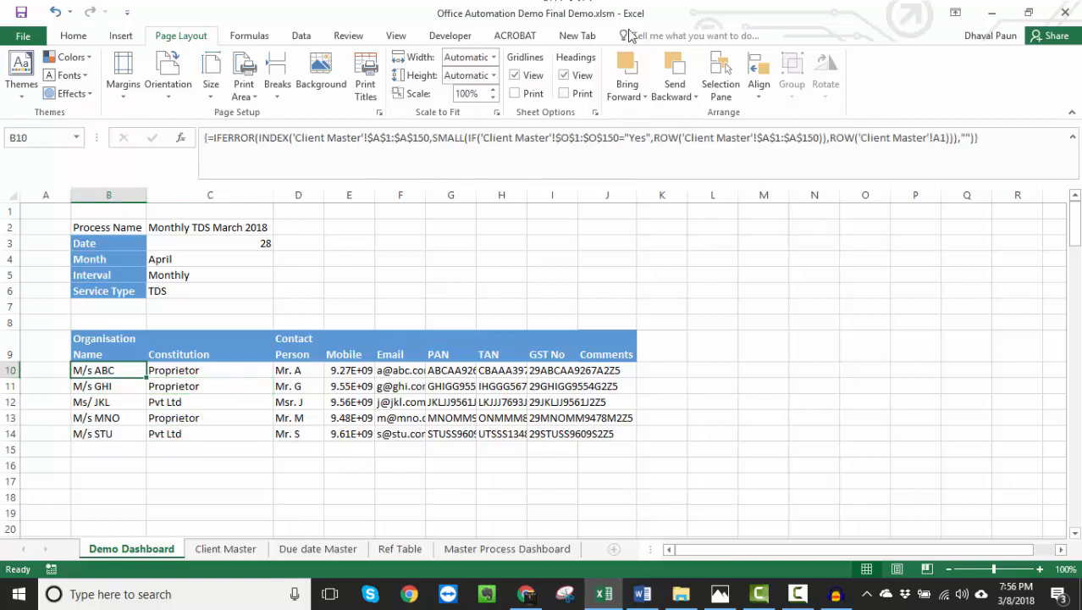
- Set the process name in C2 of the Demo Dashboard to Yearly VAT 2018
{"action": "left_click", "coordinate": [196, 229]}
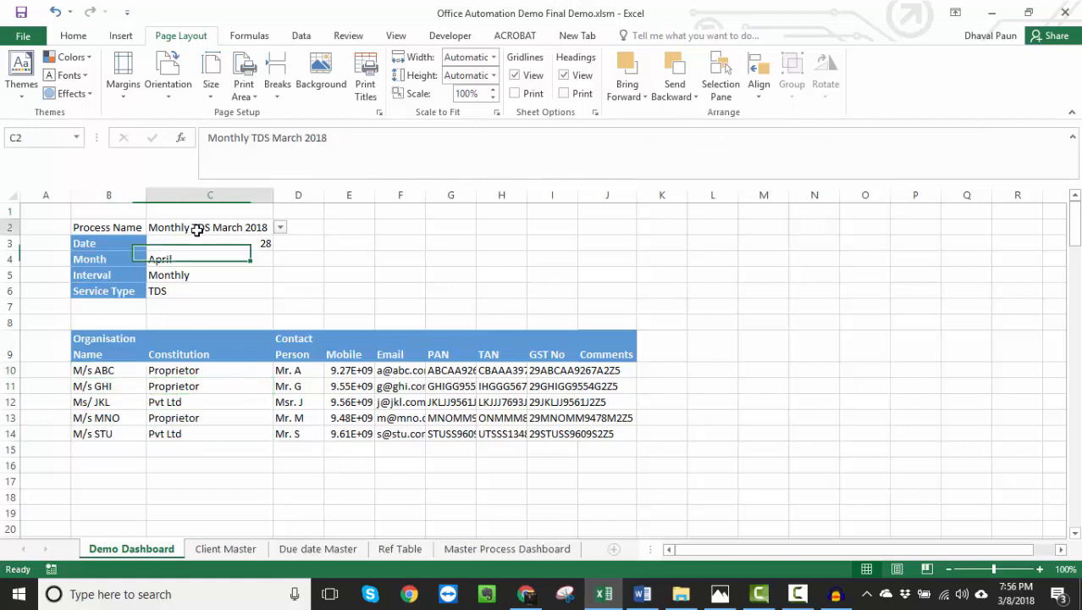
{"action": "left_click", "coordinate": [281, 227]}
{"action": "left_click", "coordinate": [230, 253]}
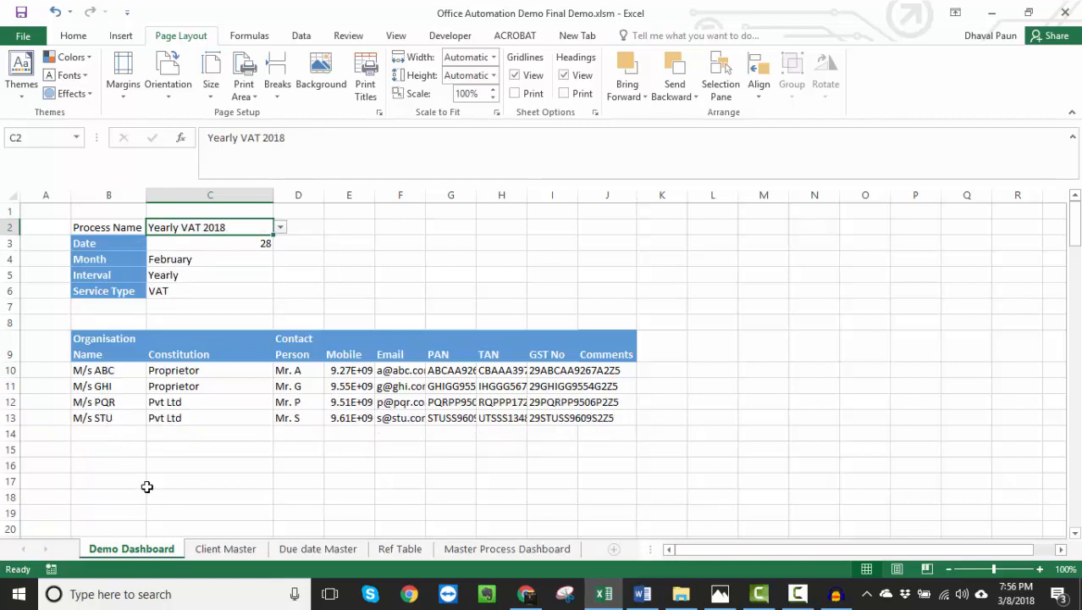
- Examine the VAT applicability column for each client on the Client Master sheet
{"action": "left_click", "coordinate": [215, 549]}
{"action": "scroll", "coordinate": [218, 367], "scroll_direction": "up", "scroll_amount": 20}
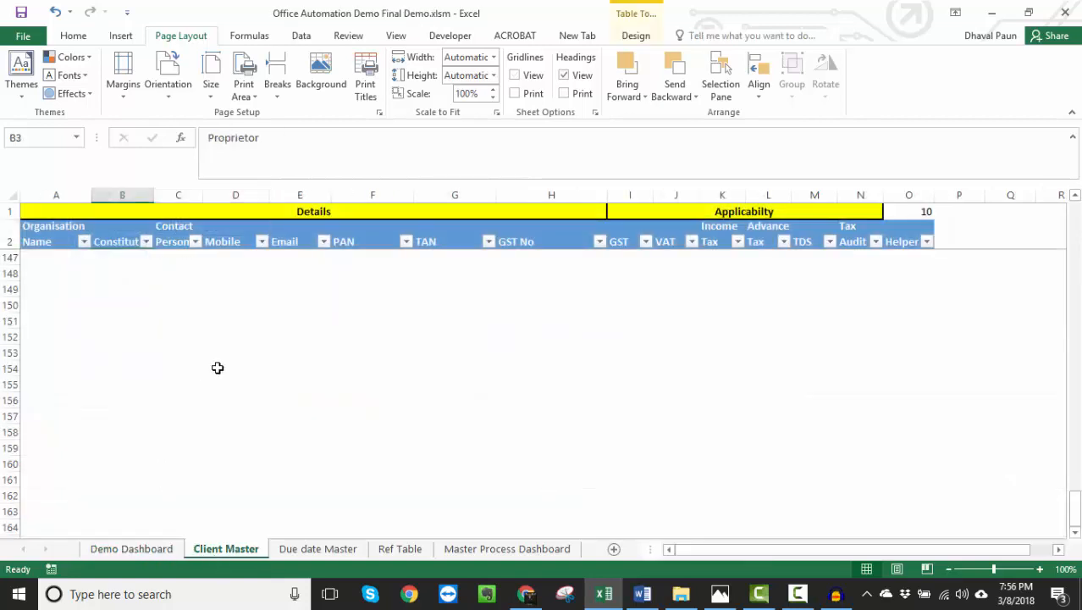
{"action": "left_click", "coordinate": [202, 305]}
{"action": "key", "text": "ctrl+Home"}
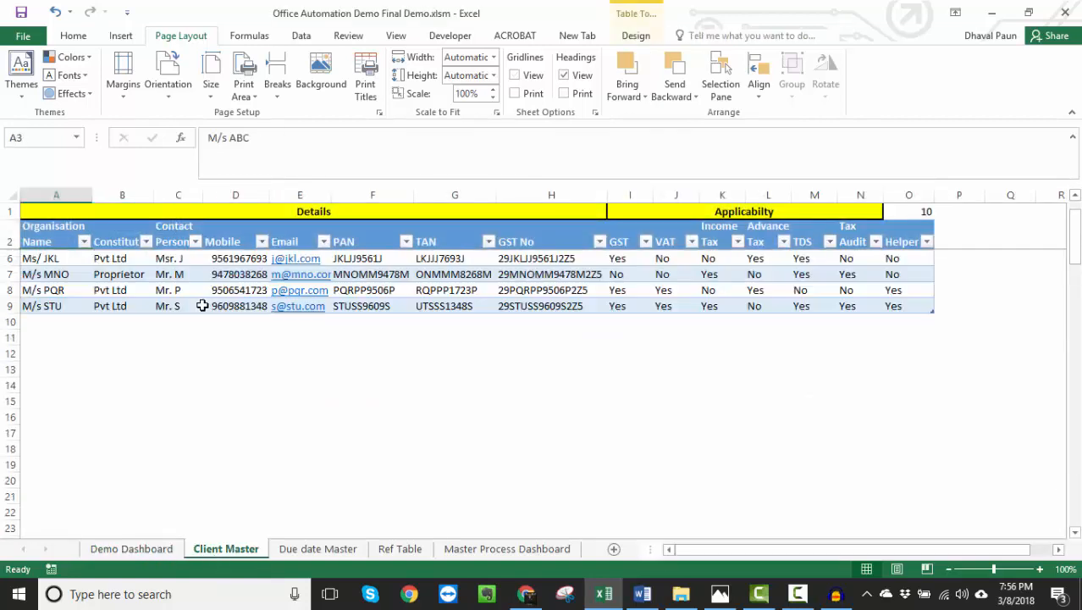
{"action": "key", "text": "Down"}
{"action": "key", "text": "Right"}
{"action": "key", "text": "Right"}
{"action": "key", "text": "Up"}
{"action": "key", "text": "Up"}
{"action": "key", "text": "Up"}
{"action": "key", "text": "Up"}
{"action": "key", "text": "Up"}
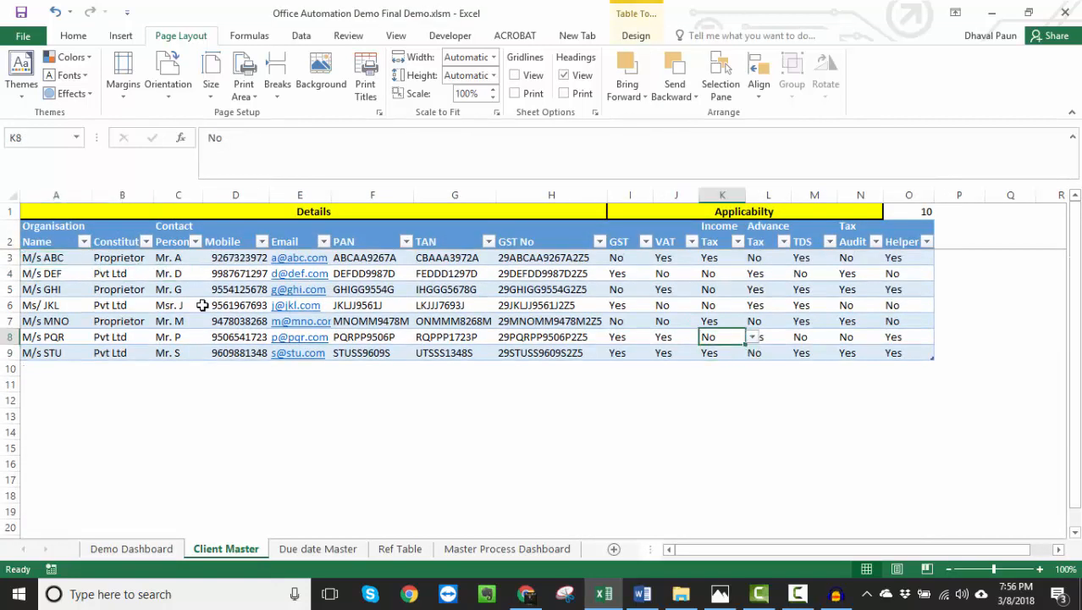
{"action": "key", "text": "Left"}
{"action": "key", "text": "Down"}
{"action": "key", "text": "Down"}
{"action": "key", "text": "Down"}
{"action": "key", "text": "Down"}
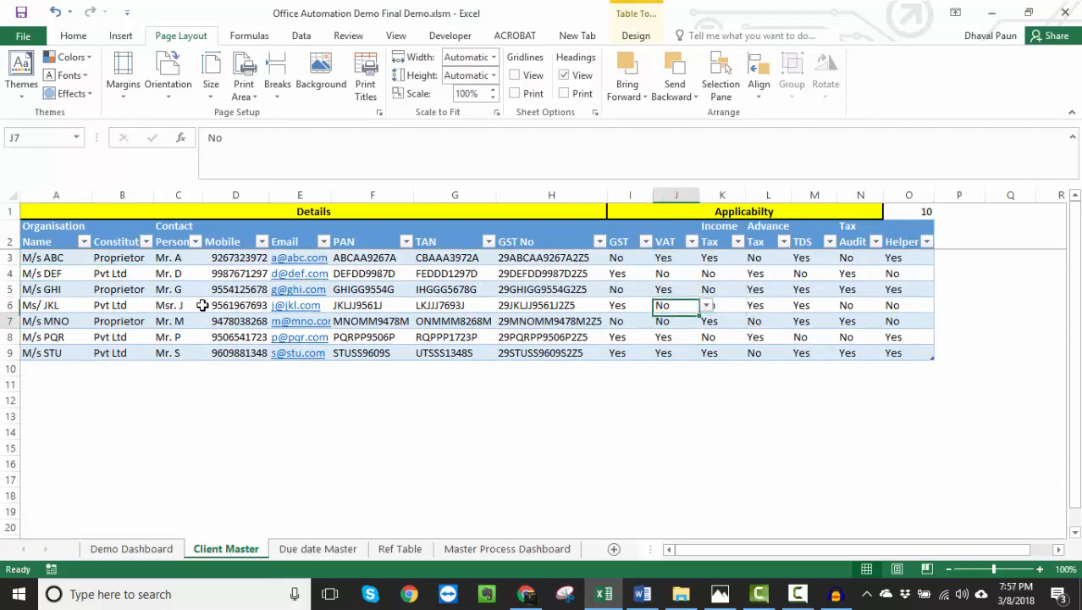
{"action": "key", "text": "Up"}
{"action": "key", "text": "Up"}
{"action": "key", "text": "Up"}
{"action": "key", "text": "Up"}
{"action": "key", "text": "Up"}
{"action": "key", "text": "Up"}
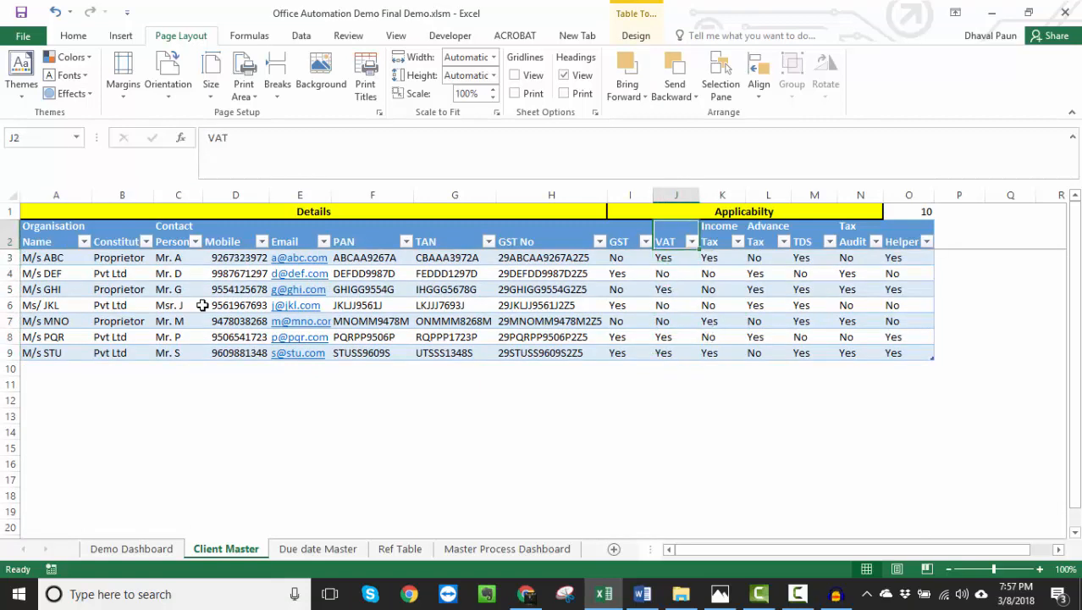
- Set the VAT applicability of M/s MNO to Yes in Client Master
{"action": "key", "text": "Down"}
{"action": "key", "text": "Down"}
{"action": "key", "text": "Down"}
{"action": "key", "text": "Down"}
{"action": "key", "text": "Down"}
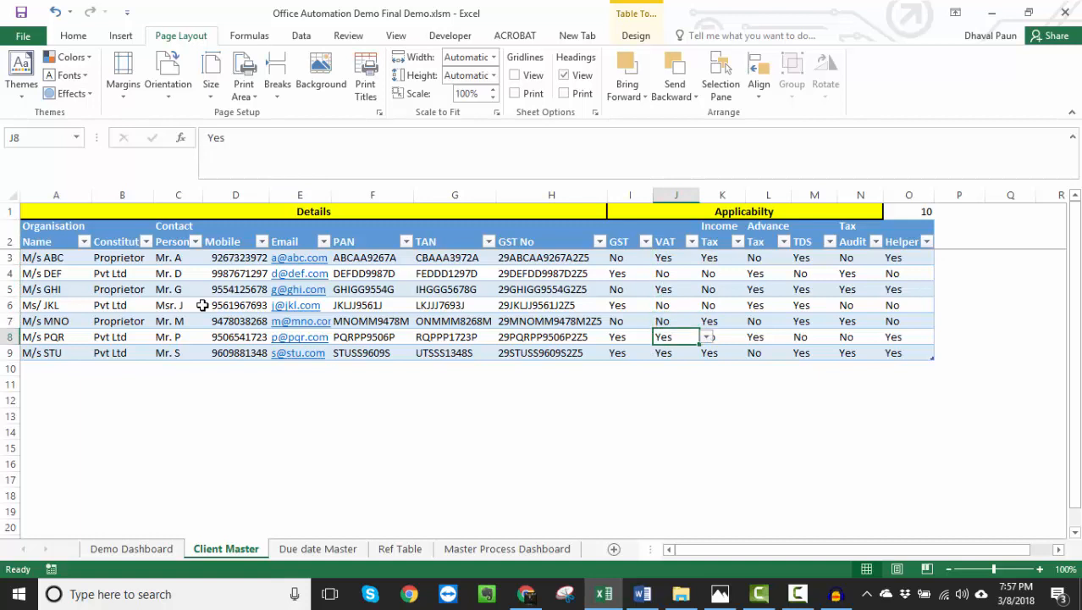
{"action": "key", "text": "Up"}
{"action": "key", "text": "Up"}
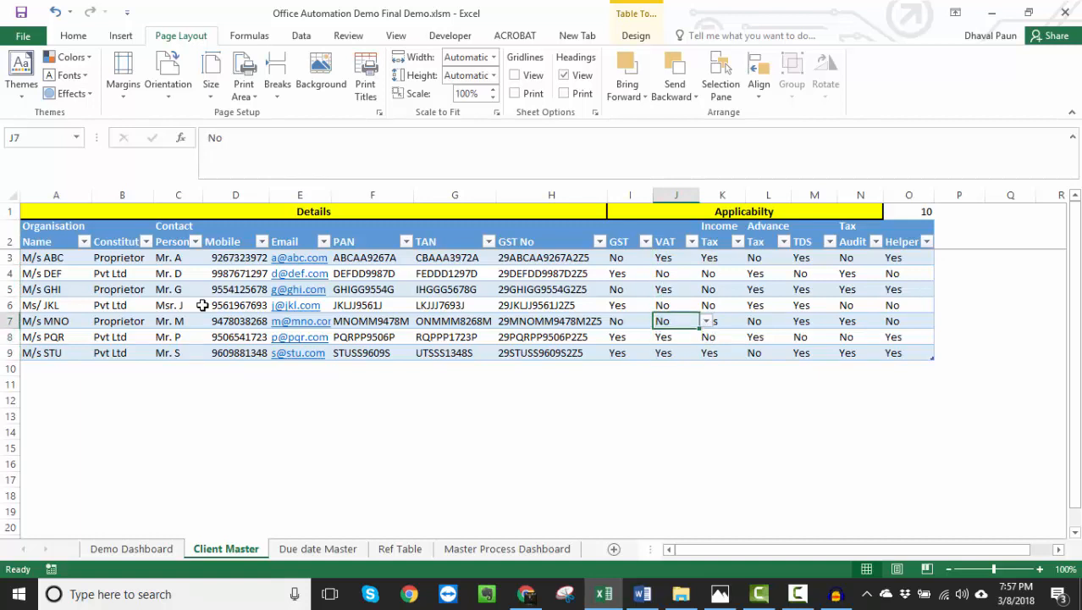
{"action": "type", "text": "Yes"}
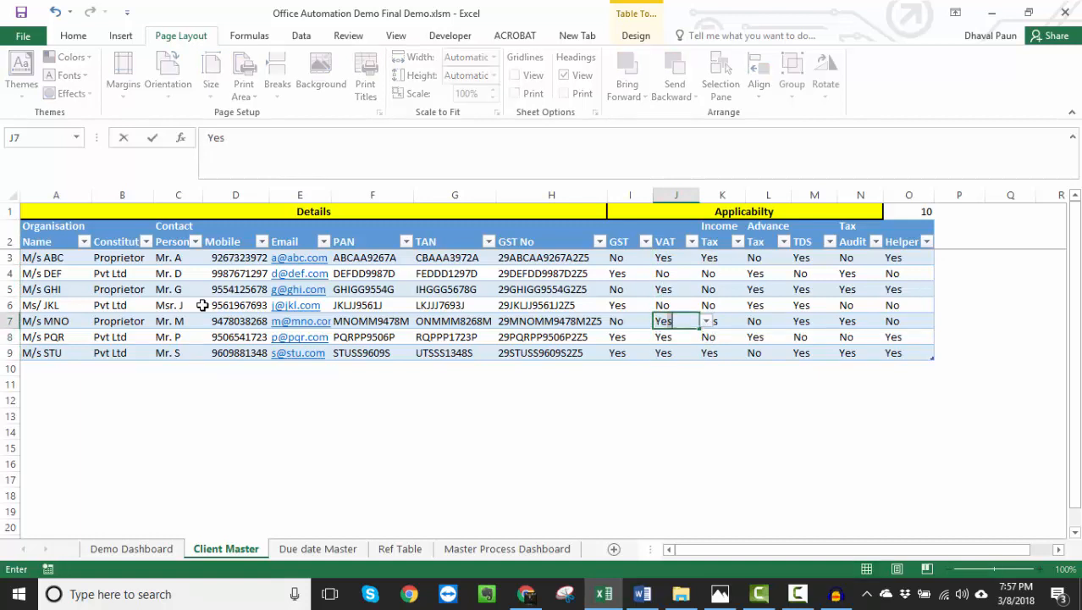
{"action": "key", "text": "Return"}
- Return to the Demo Dashboard and check the client list for M/s MNO and the clients below it
{"action": "key", "text": "ctrl+Page_Up"}
{"action": "key", "text": "Down"}
{"action": "key", "text": "Down"}
{"action": "key", "text": "Down"}
{"action": "key", "text": "Down"}
{"action": "key", "text": "Down"}
{"action": "key", "text": "Down"}
{"action": "key", "text": "Down"}
{"action": "key", "text": "Down"}
{"action": "key", "text": "Down"}
{"action": "key", "text": "Down"}
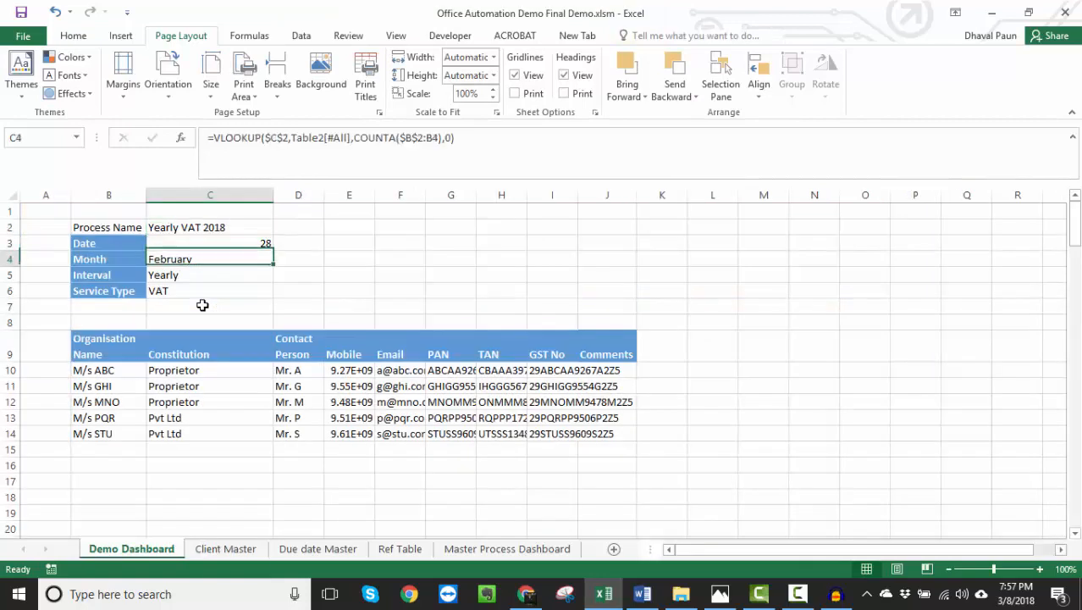
{"action": "key", "text": "Left"}
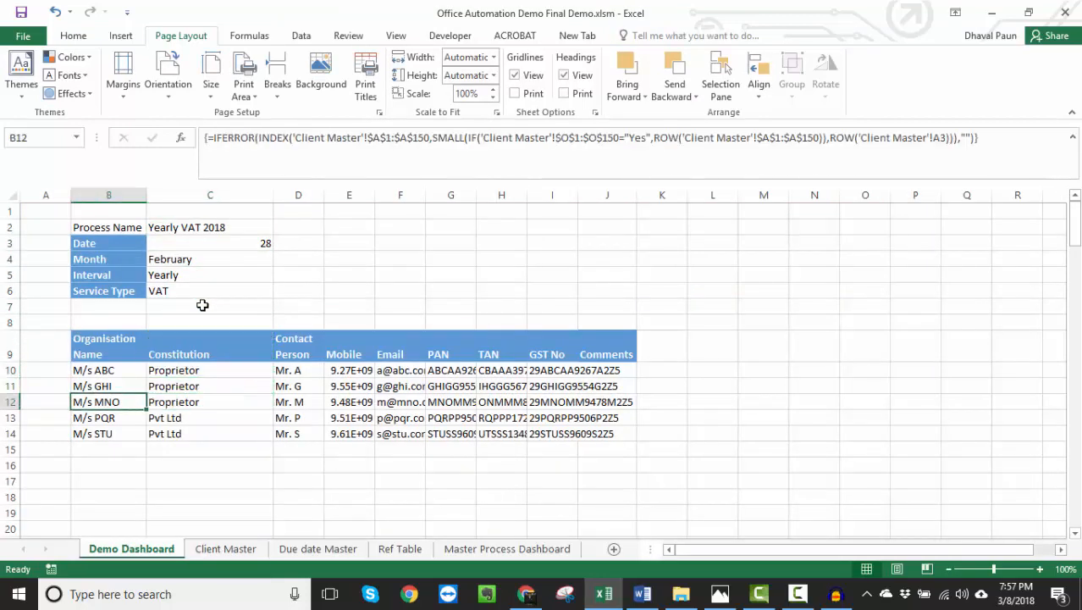
{"action": "key", "text": "Down"}
- Set the VAT applicability of M/s STU to No in Client Master
{"action": "key", "text": "Down"}
{"action": "key", "text": "ctrl+Page_Down"}
{"action": "key", "text": "Down"}
{"action": "key", "text": "Down"}
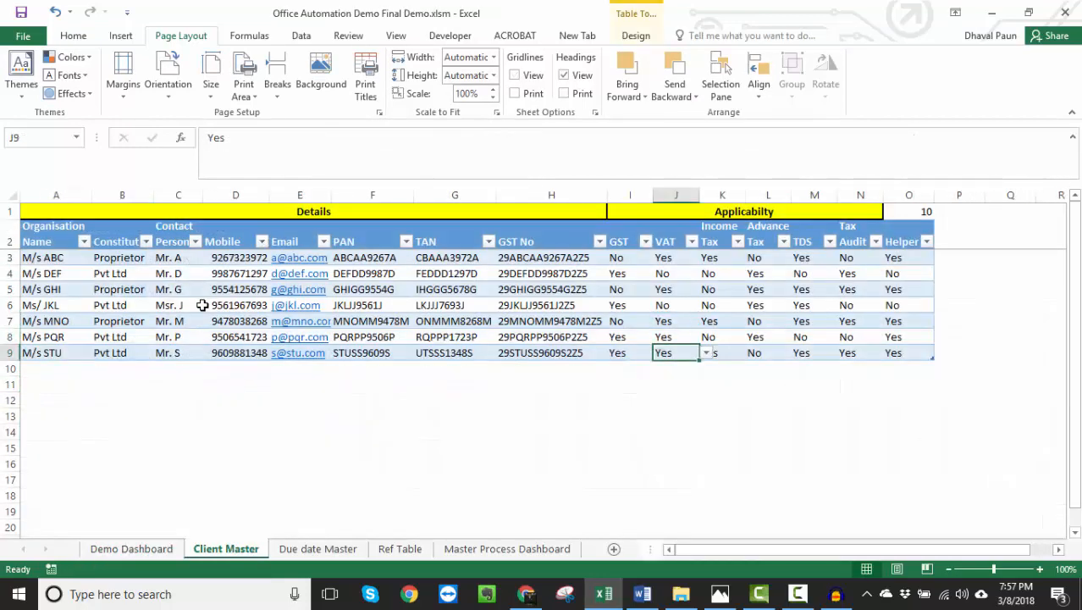
{"action": "type", "text": "No"}
{"action": "key", "text": "Return"}
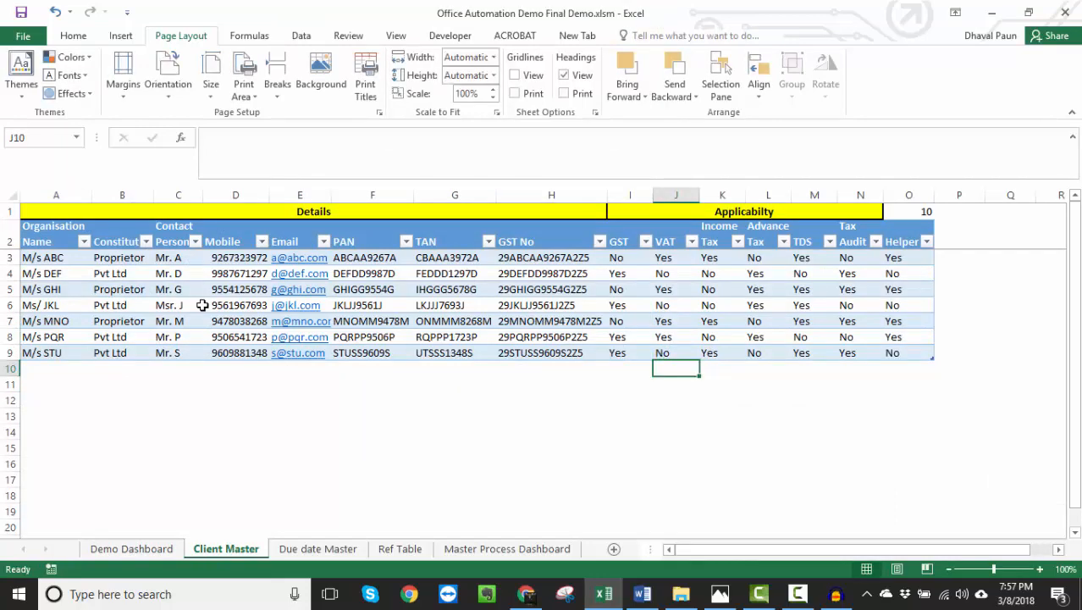
- Return to the Demo Dashboard and check how the Yearly VAT 2018 client list reflects the M/s STU applicability
{"action": "key", "text": "Up"}
{"action": "key", "text": "ctrl+Page_Up"}
{"action": "key", "text": "Up"}
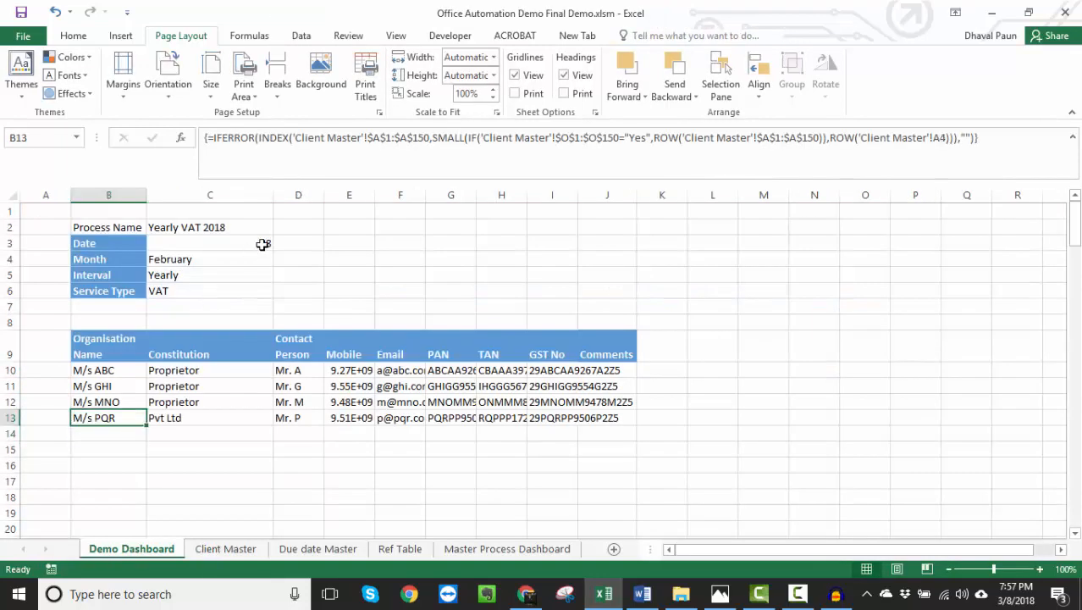
{"action": "left_click", "coordinate": [224, 225]}
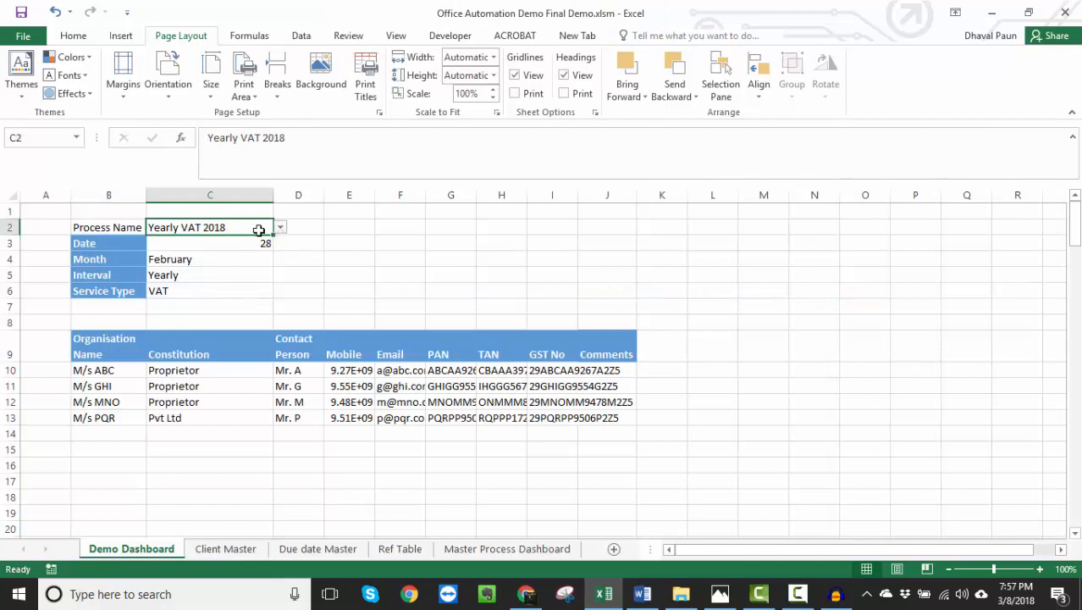
{"action": "left_click", "coordinate": [122, 383]}
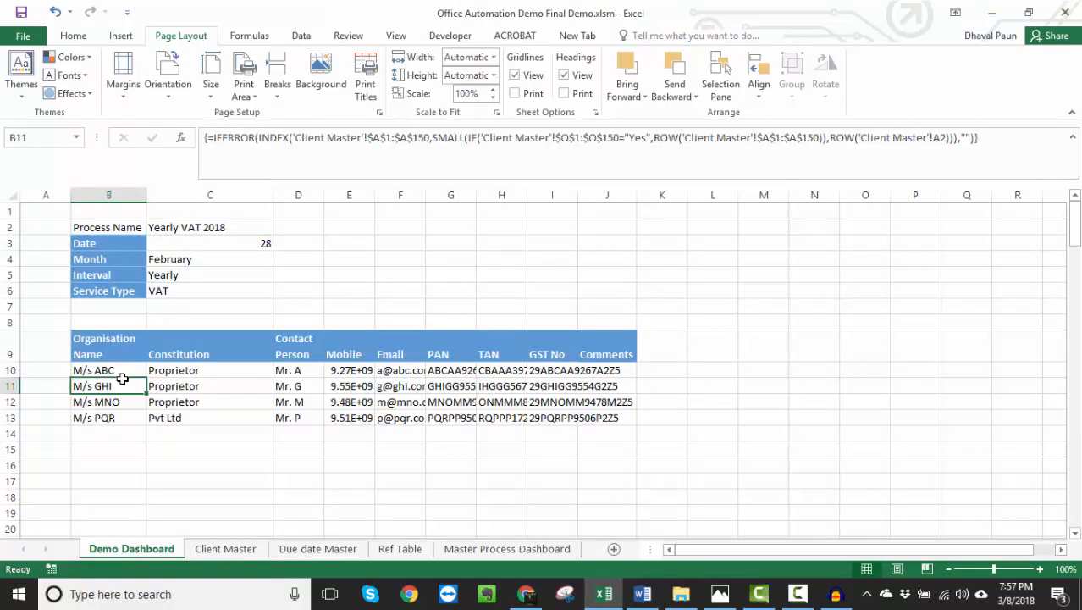
{"action": "key", "text": "alt+Tab"}
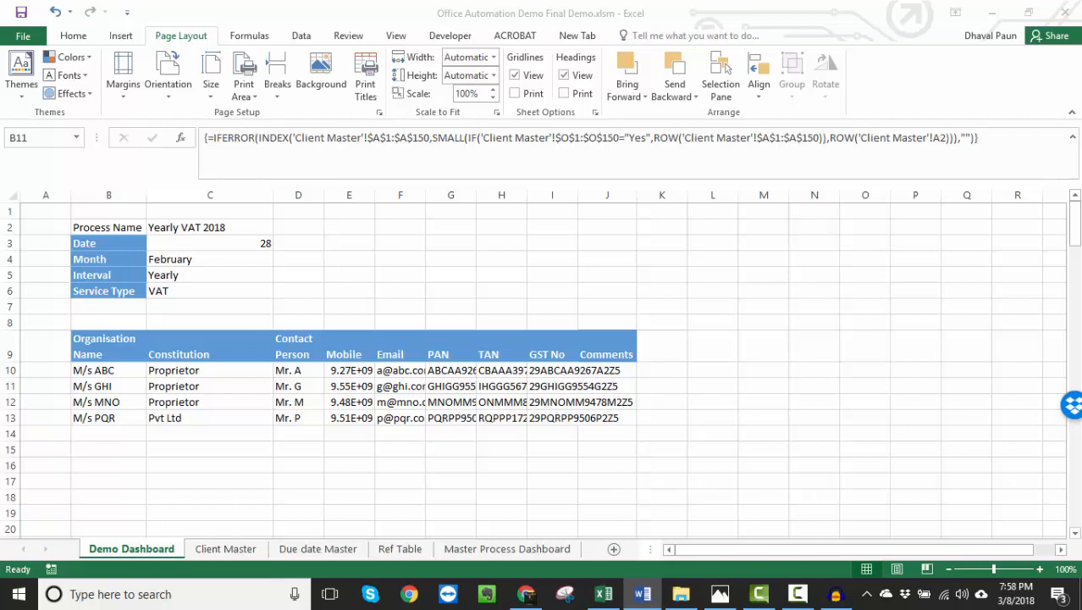
{"action": "left_click", "coordinate": [103, 385]}
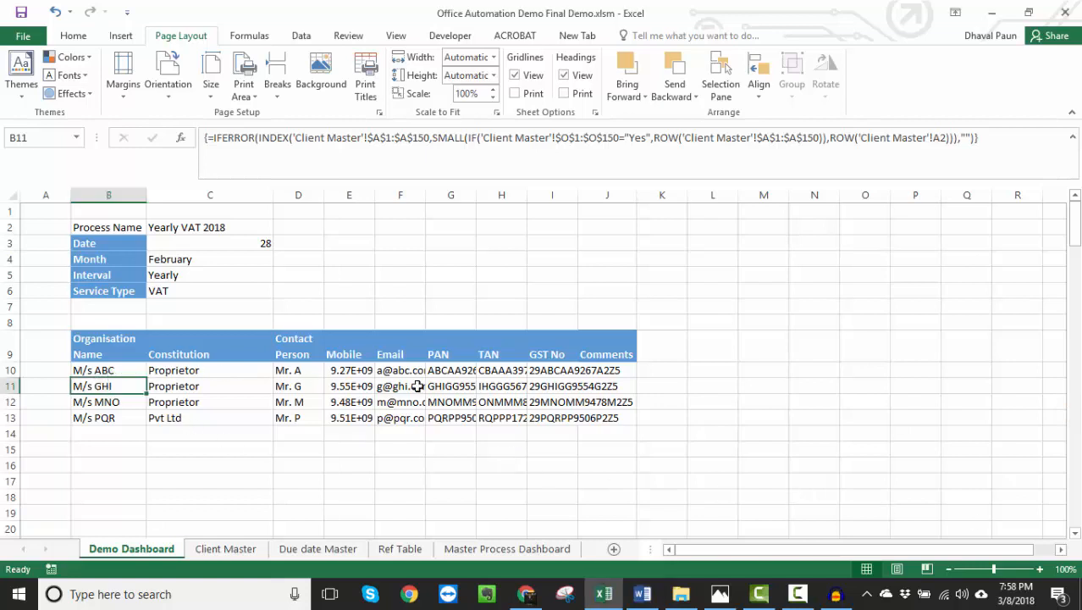
{"action": "left_click", "coordinate": [530, 398]}
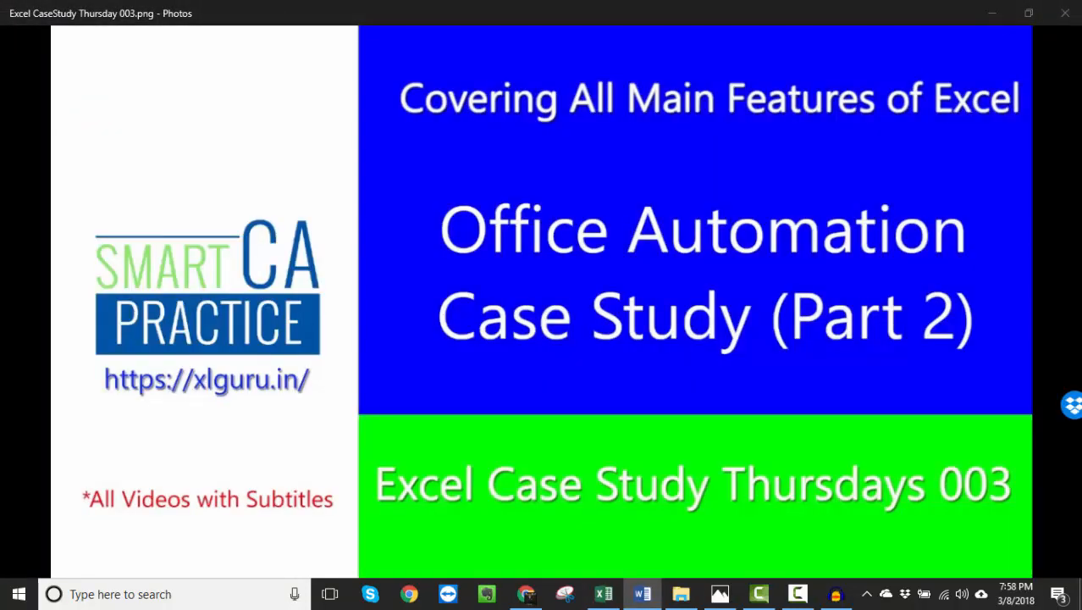